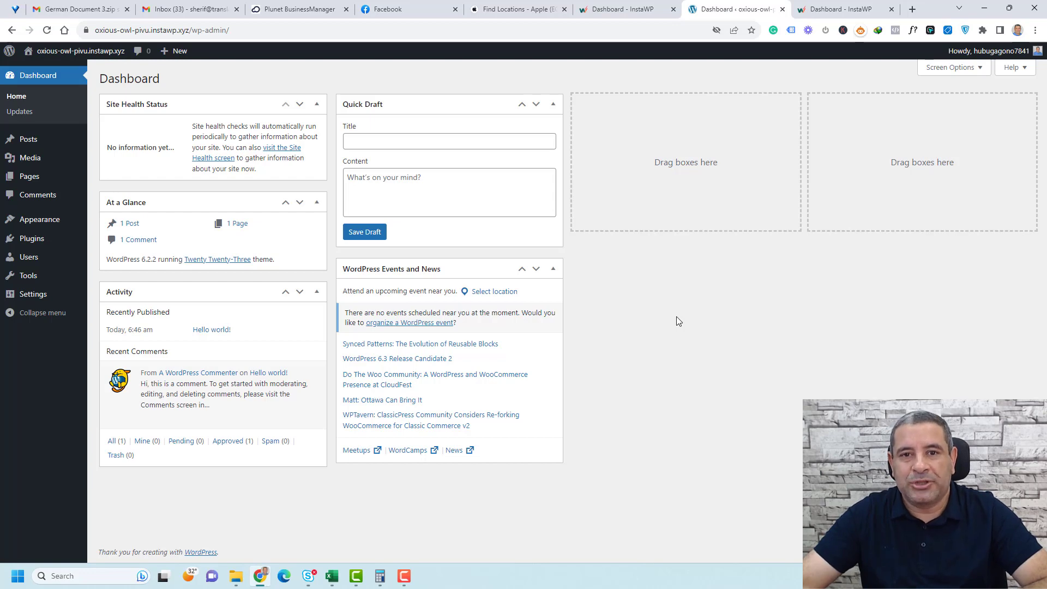
# Add the Kadence theme from the popular themes in the WordPress theme directory and activate it.
pyautogui.moveTo(76, 220)
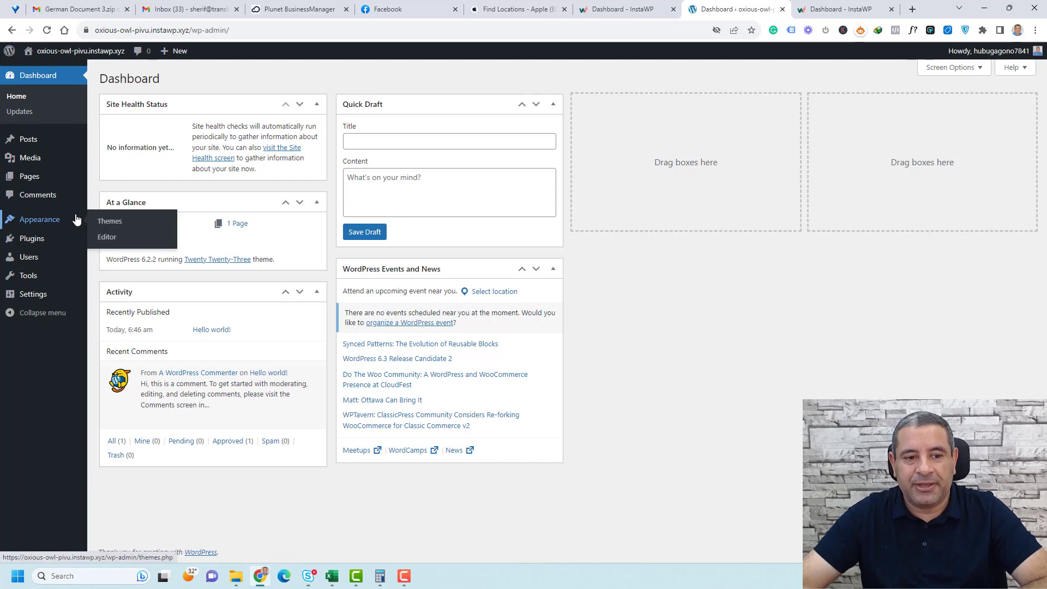
pyautogui.click(121, 226)
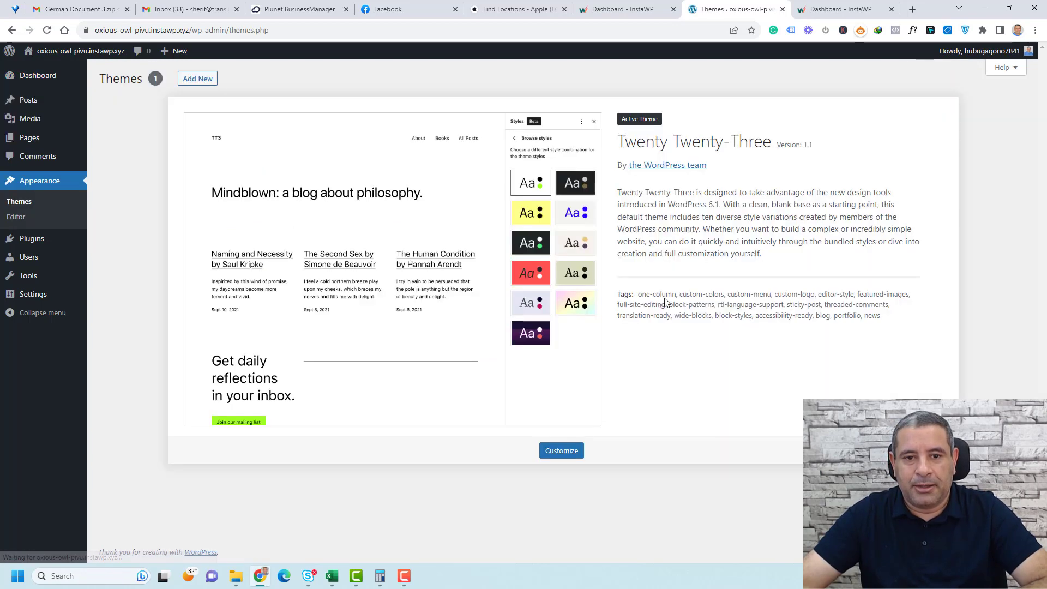
pyautogui.click(199, 80)
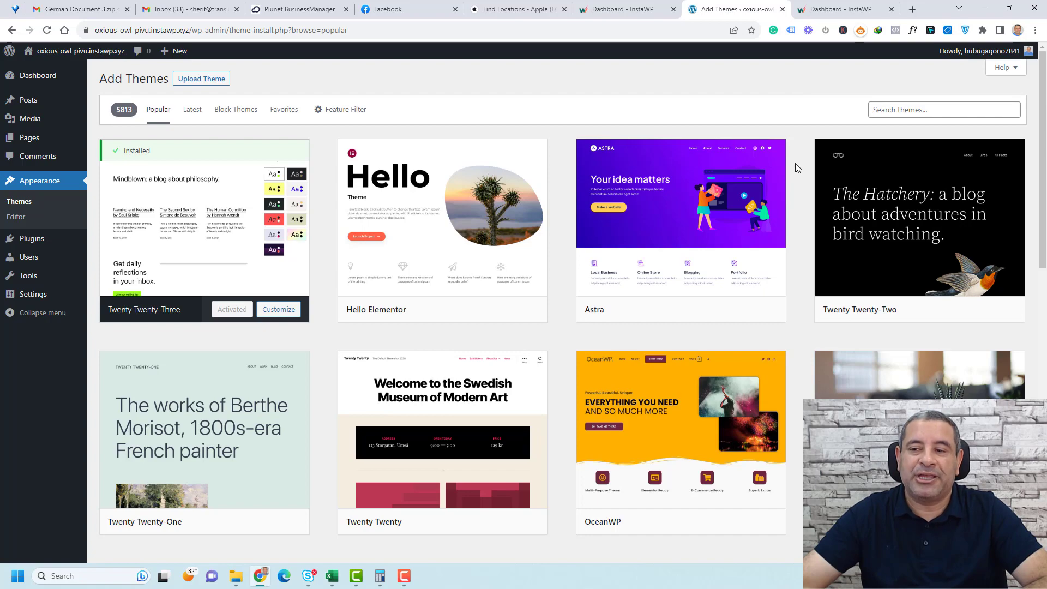
pyautogui.scroll(-5, 795, 164)
pyautogui.scroll(-2, 795, 167)
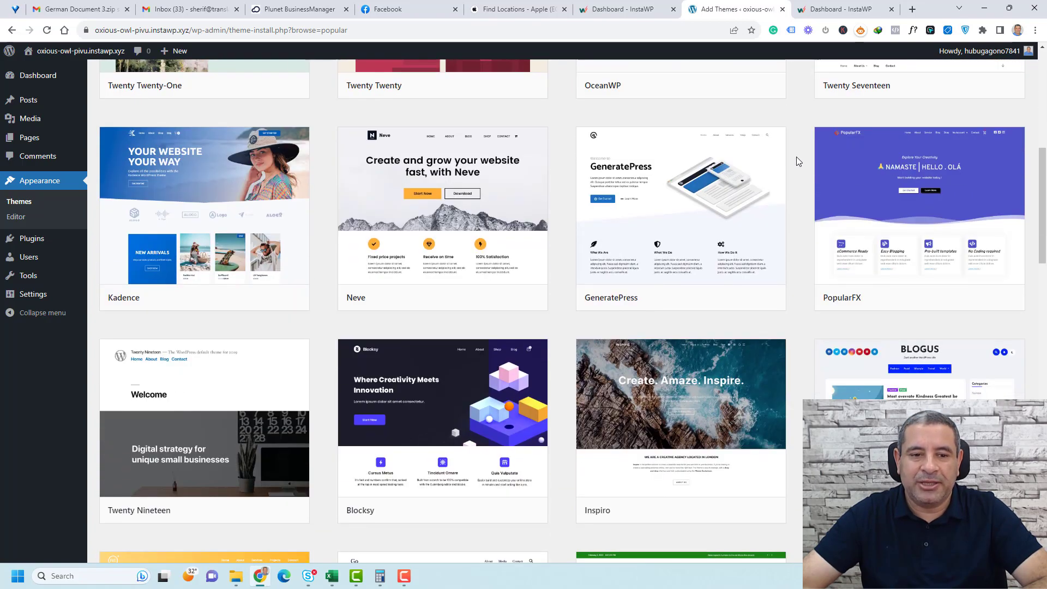
pyautogui.moveTo(214, 176)
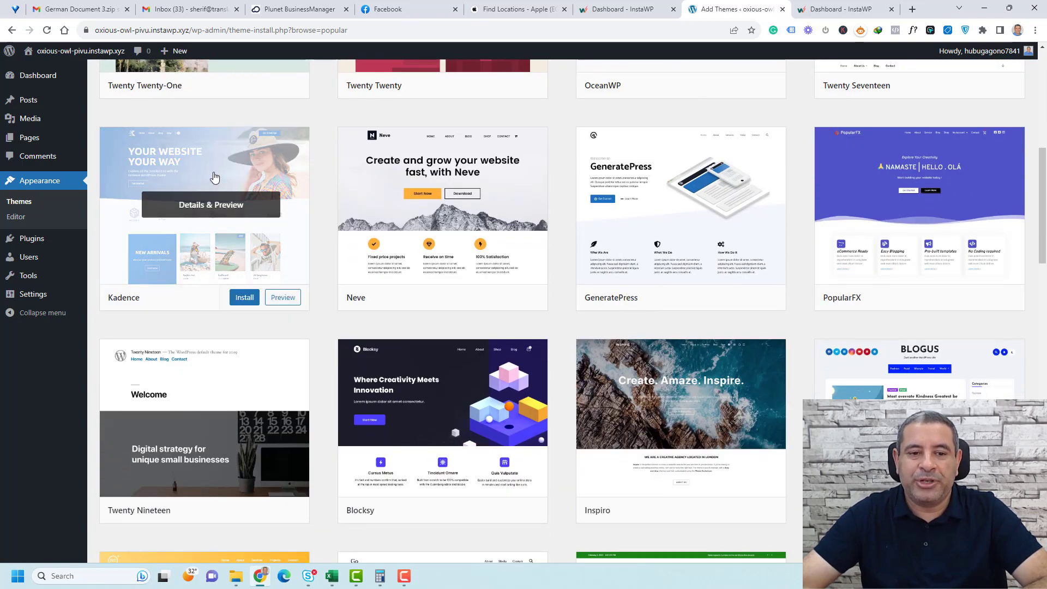
pyautogui.click(243, 297)
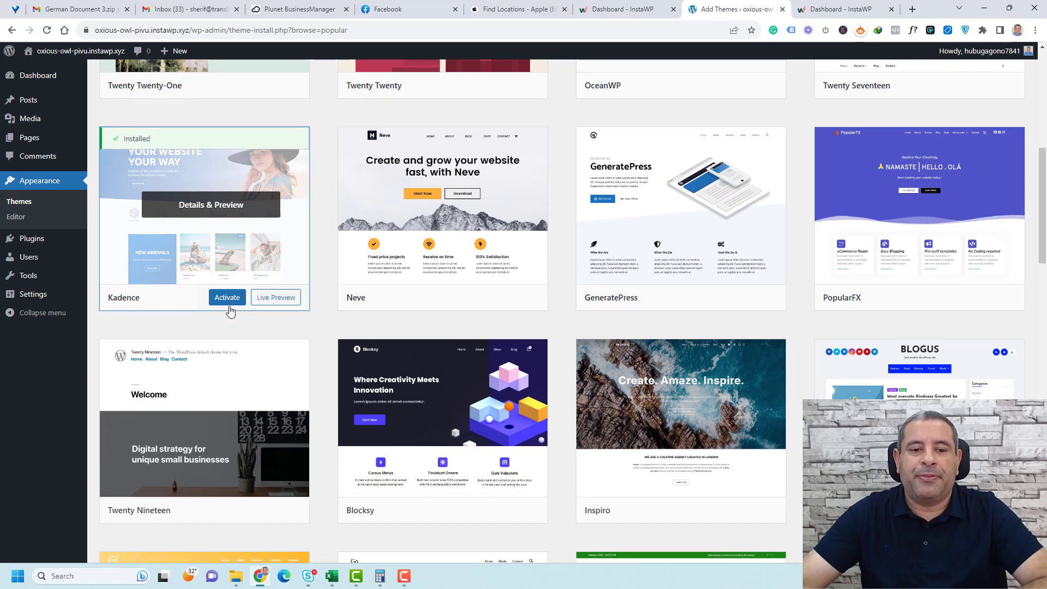
pyautogui.click(228, 300)
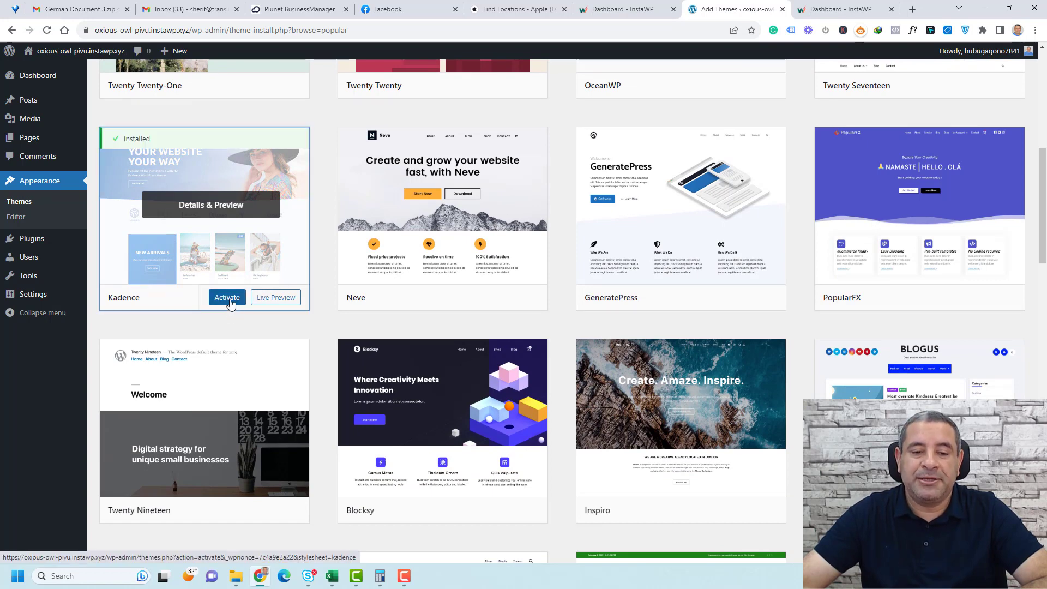
# Open the live site's theme customizer at the Colors settings and load the Sample Page in the preview.
pyautogui.click(192, 186)
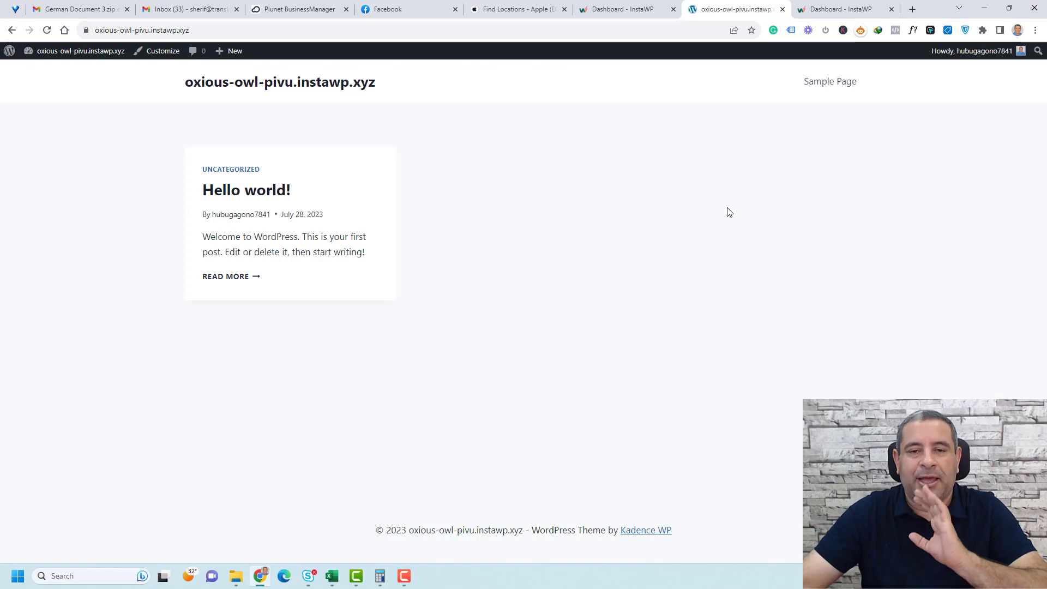
pyautogui.click(163, 51)
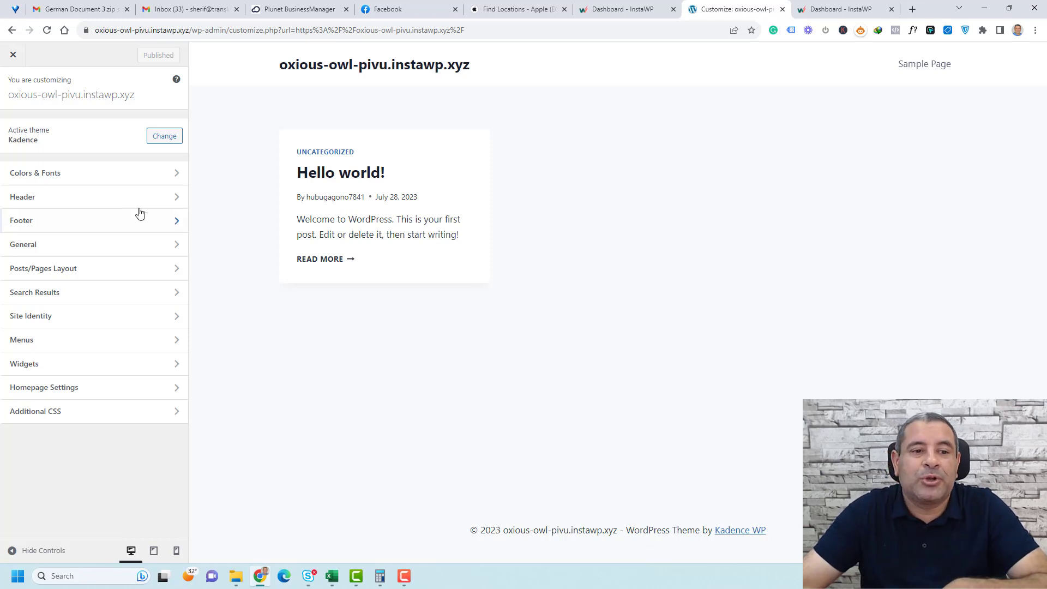
pyautogui.click(95, 182)
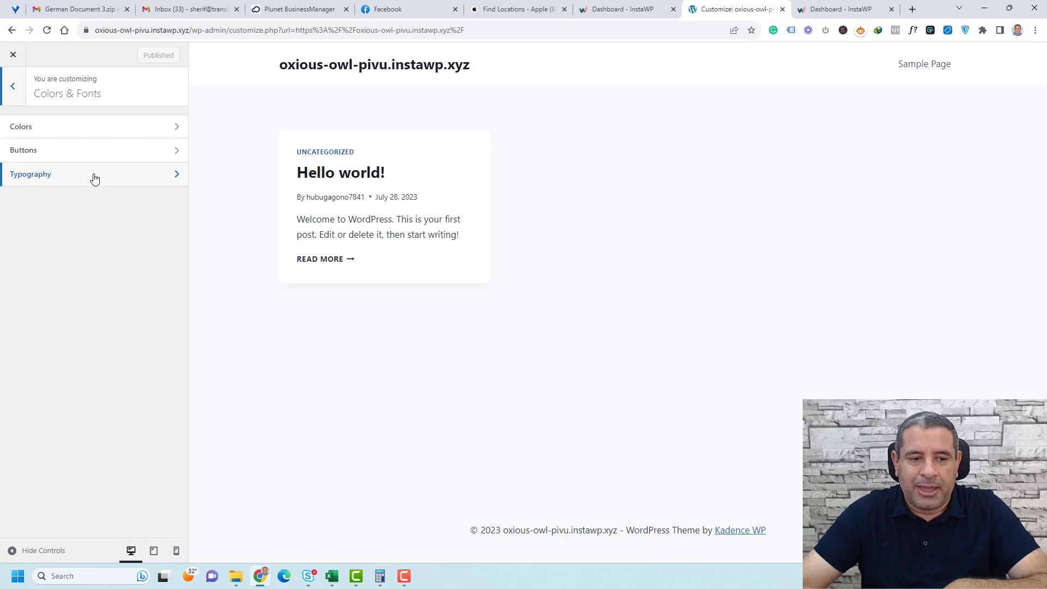
pyautogui.click(91, 132)
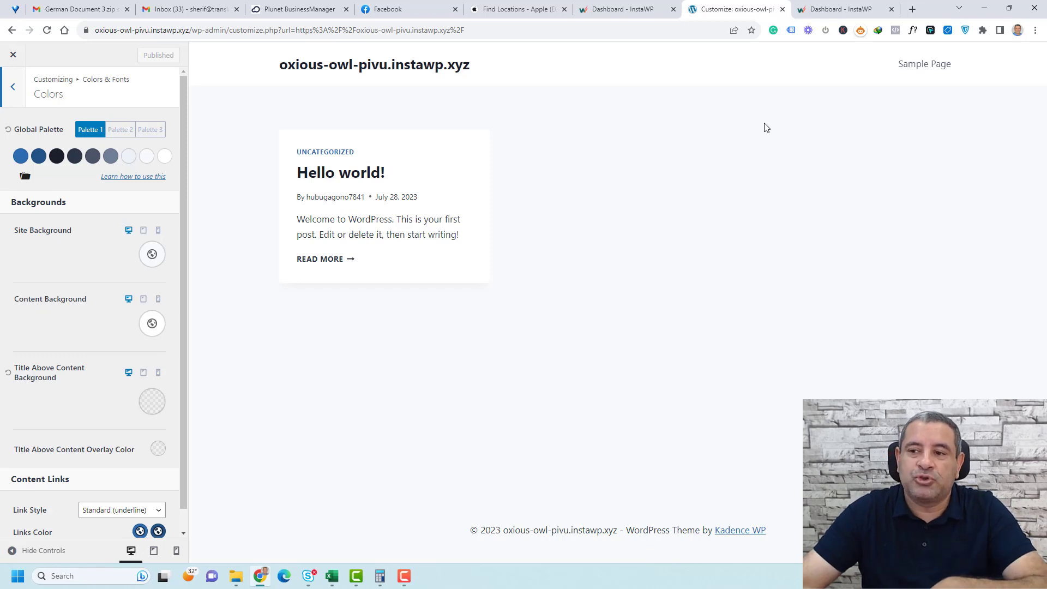
pyautogui.click(926, 66)
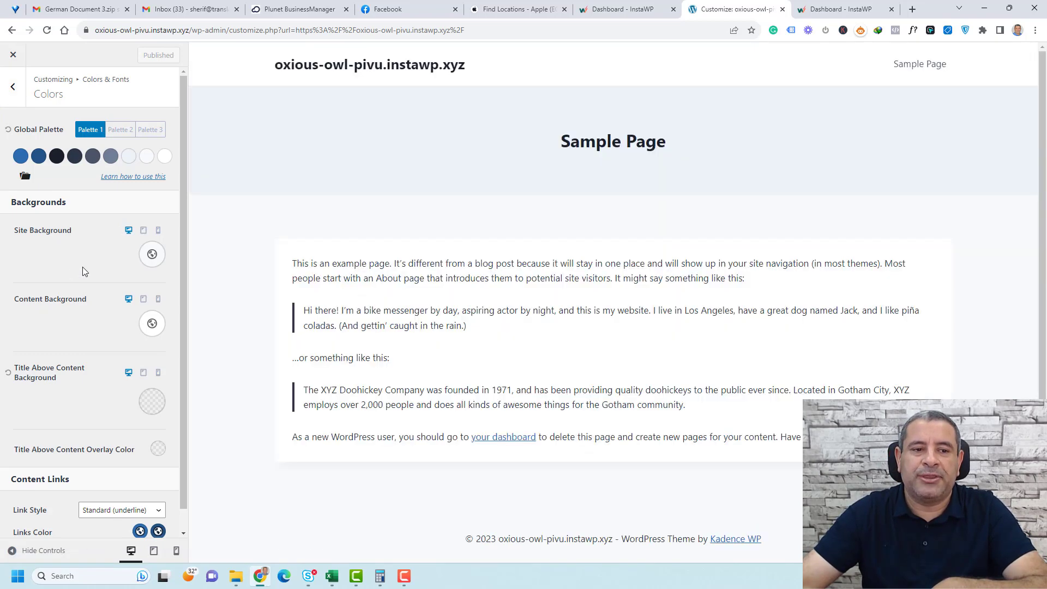
pyautogui.scroll(-1, 82, 266)
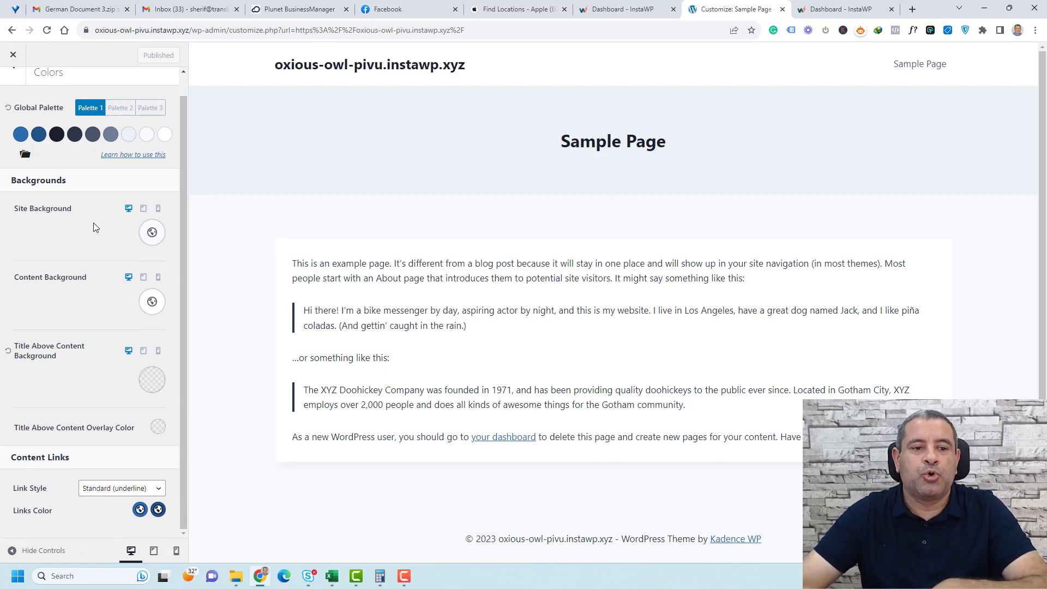
pyautogui.scroll(1, 93, 222)
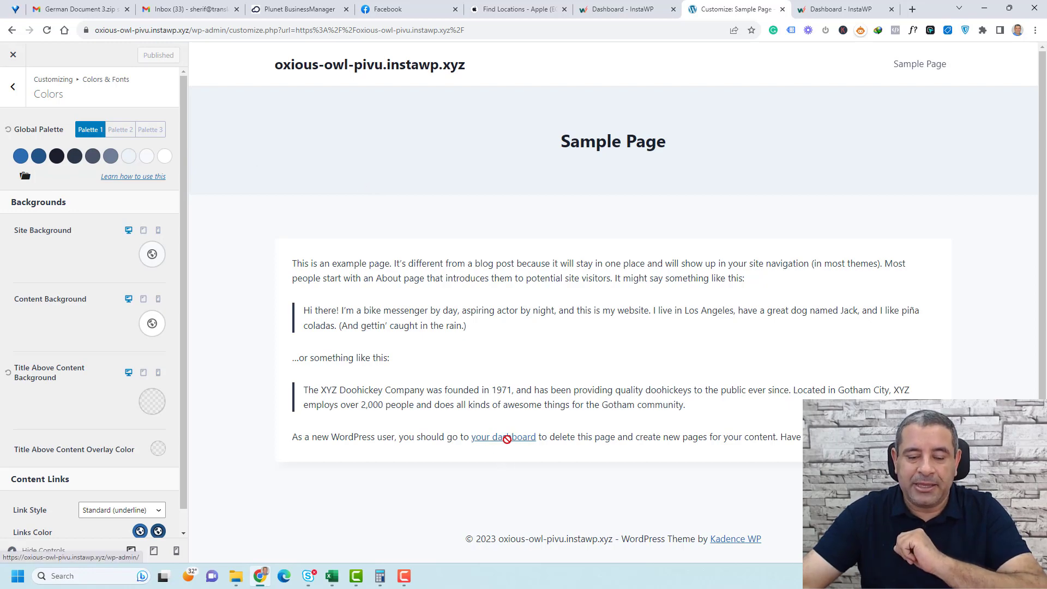
# Try green (RGB 43, 176, 44) and orange as Palette 1's two accent colors, and reset the global palette to its defaults.
pyautogui.click(21, 156)
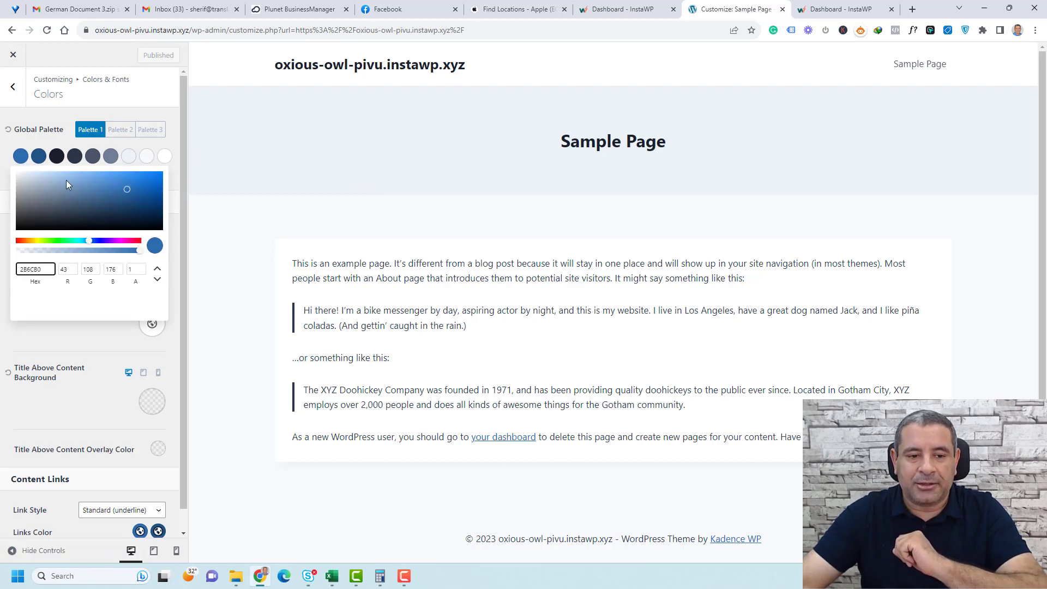
pyautogui.click(58, 240)
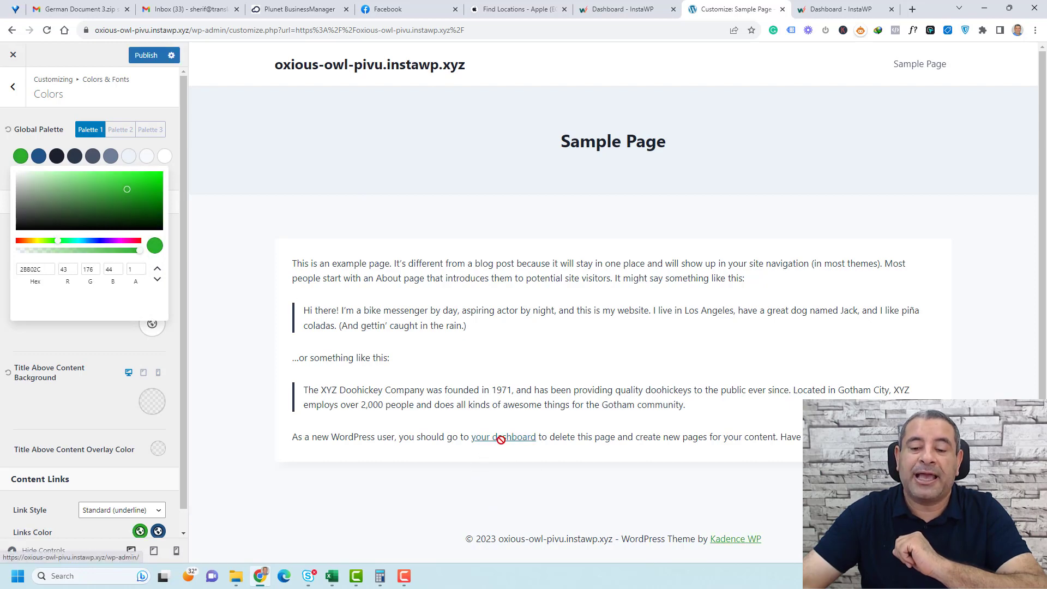
pyautogui.click(45, 160)
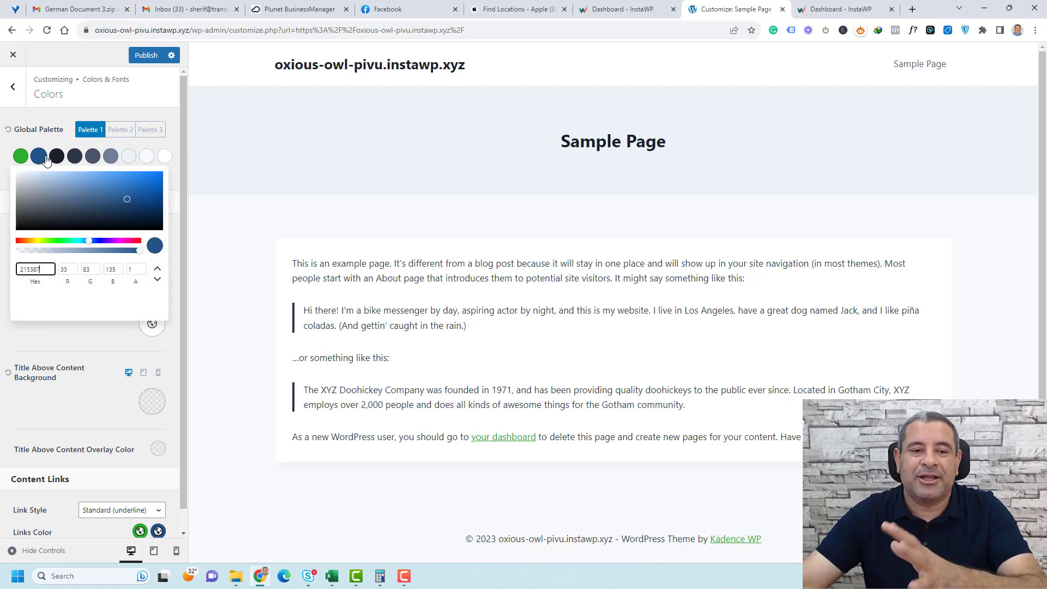
pyautogui.click(22, 240)
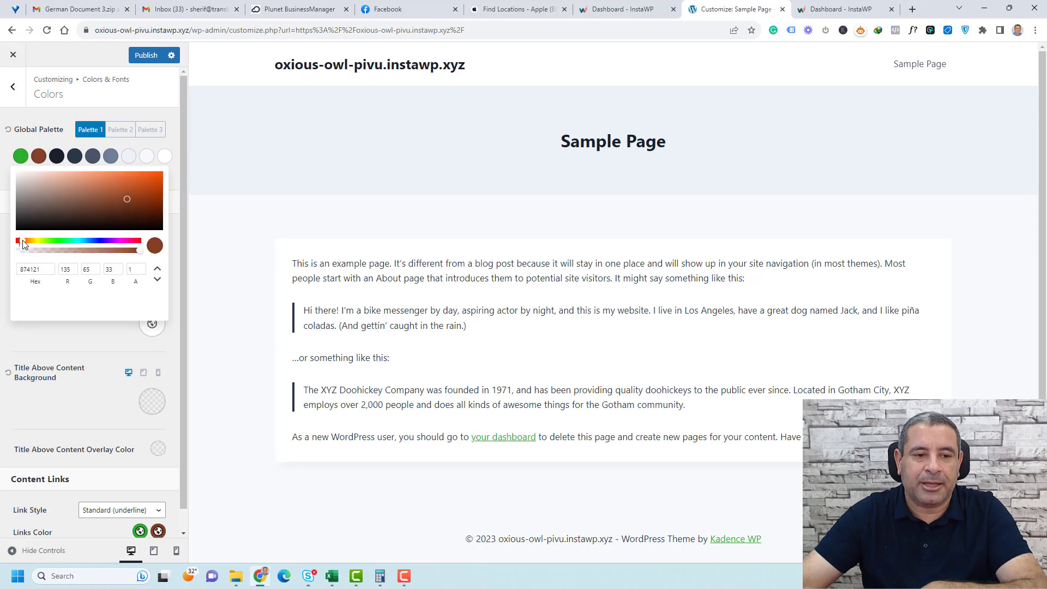
pyautogui.click(151, 185)
pyautogui.click(151, 178)
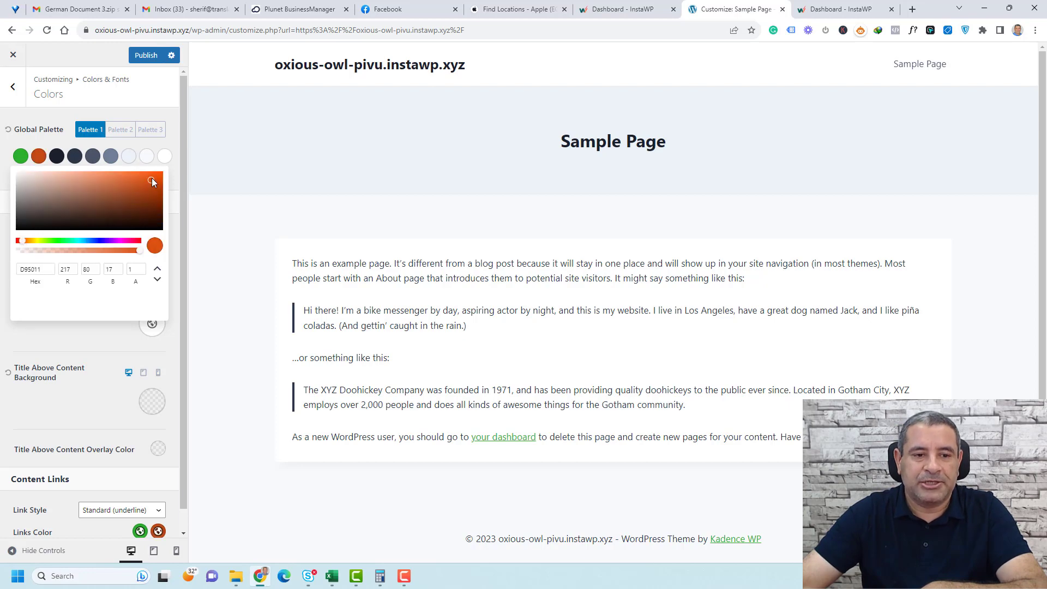
pyautogui.click(191, 187)
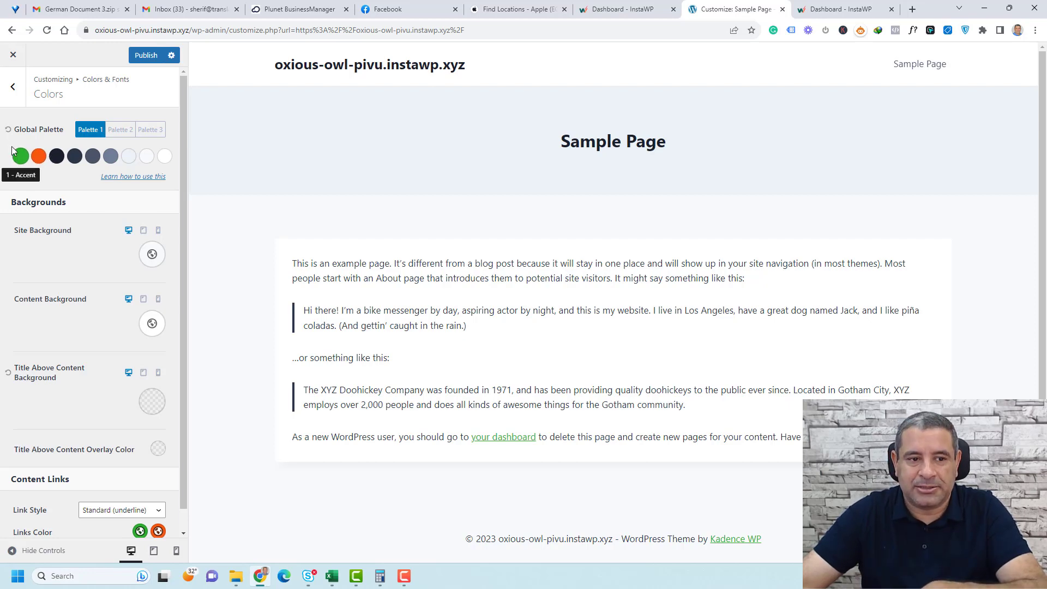
pyautogui.click(7, 130)
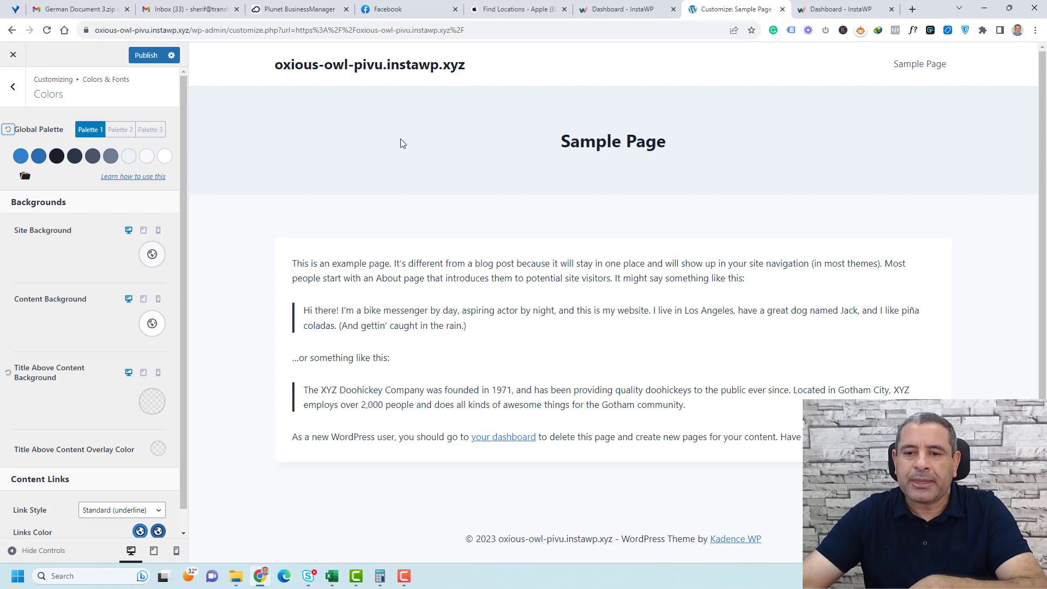
# Try the salmon color E07454 as Palette 1's third color, and reset the global palette.
pyautogui.click(57, 157)
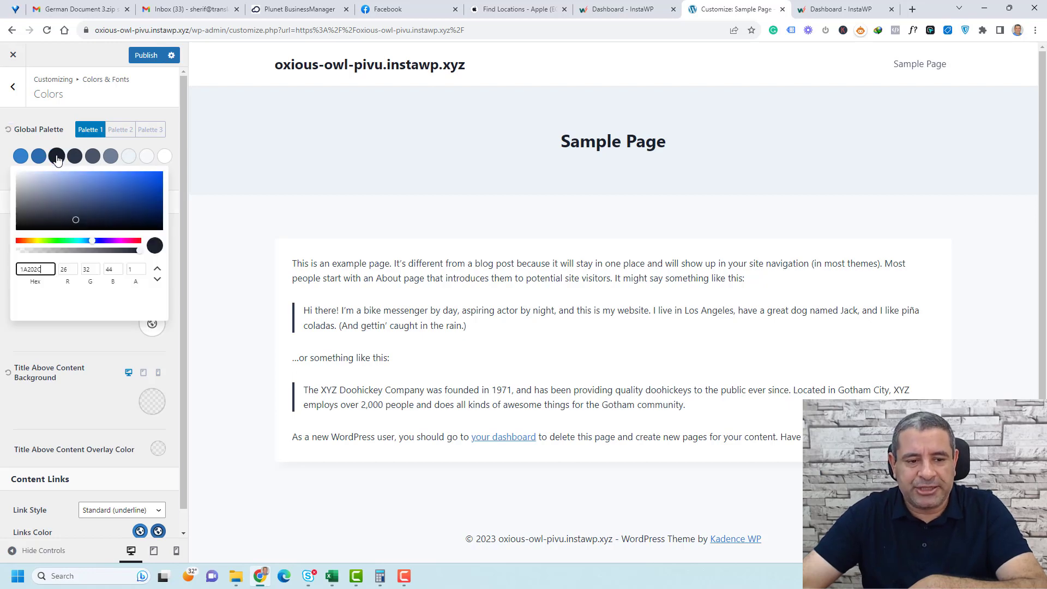
pyautogui.click(21, 241)
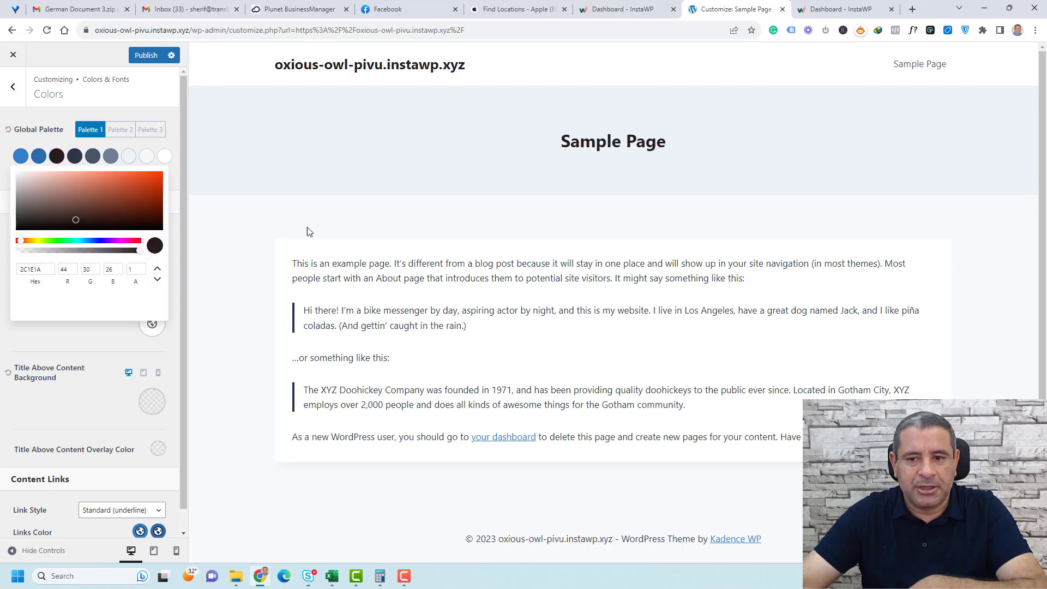
pyautogui.moveTo(68, 222); pyautogui.dragTo(108, 178)
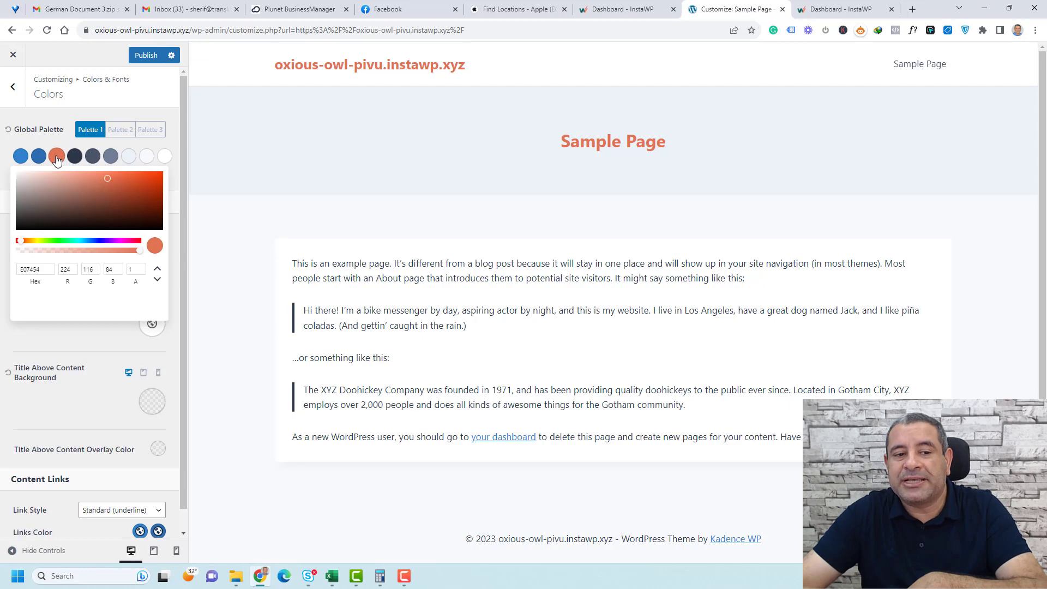
pyautogui.click(8, 130)
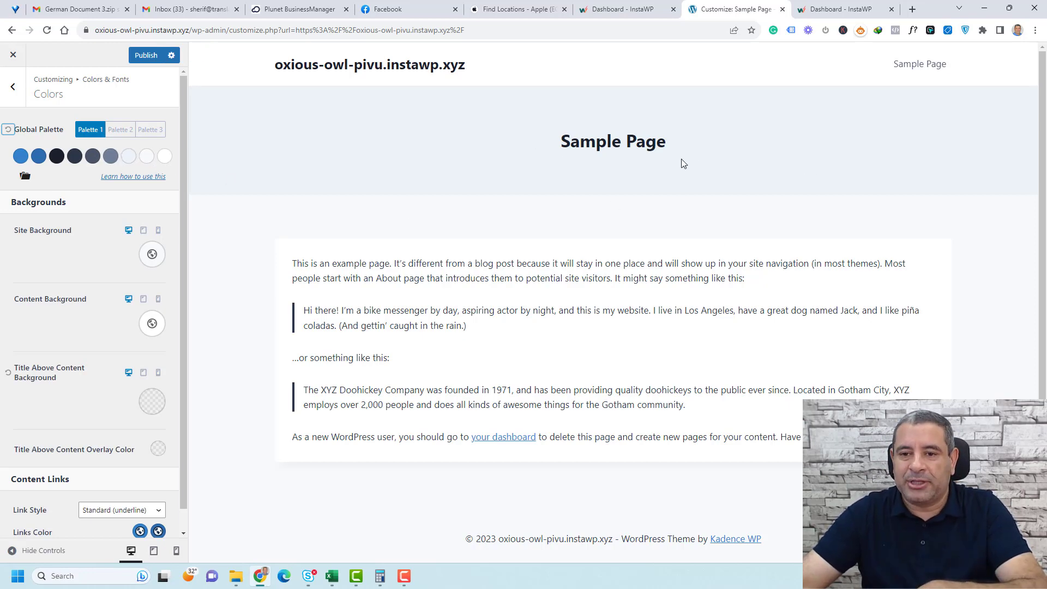
# Try the blue 3083D7 as Palette 1's seventh color, and reset the global palette.
pyautogui.click(130, 157)
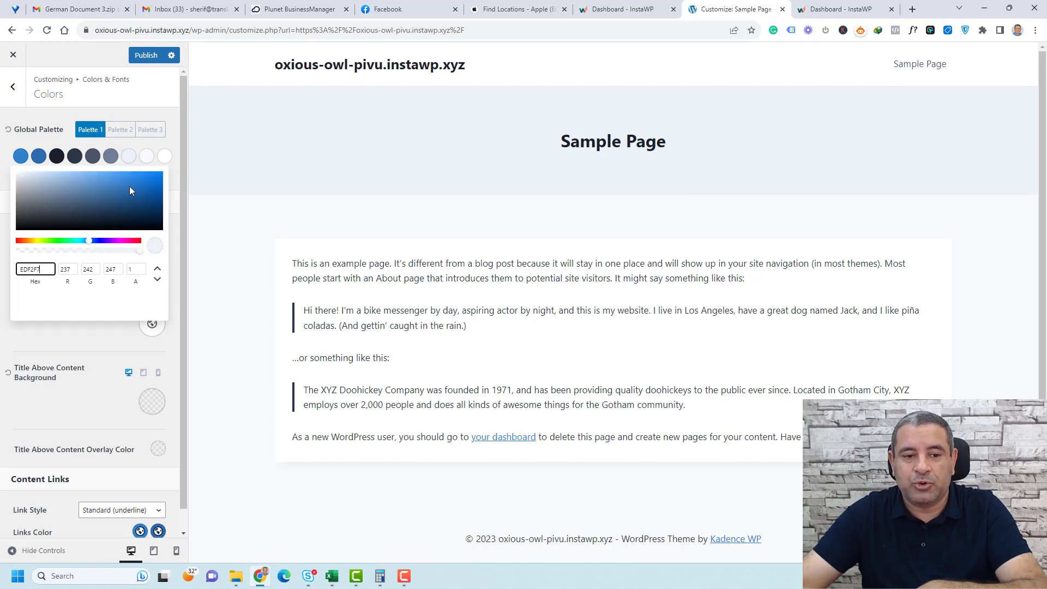
pyautogui.click(133, 182)
pyautogui.click(130, 181)
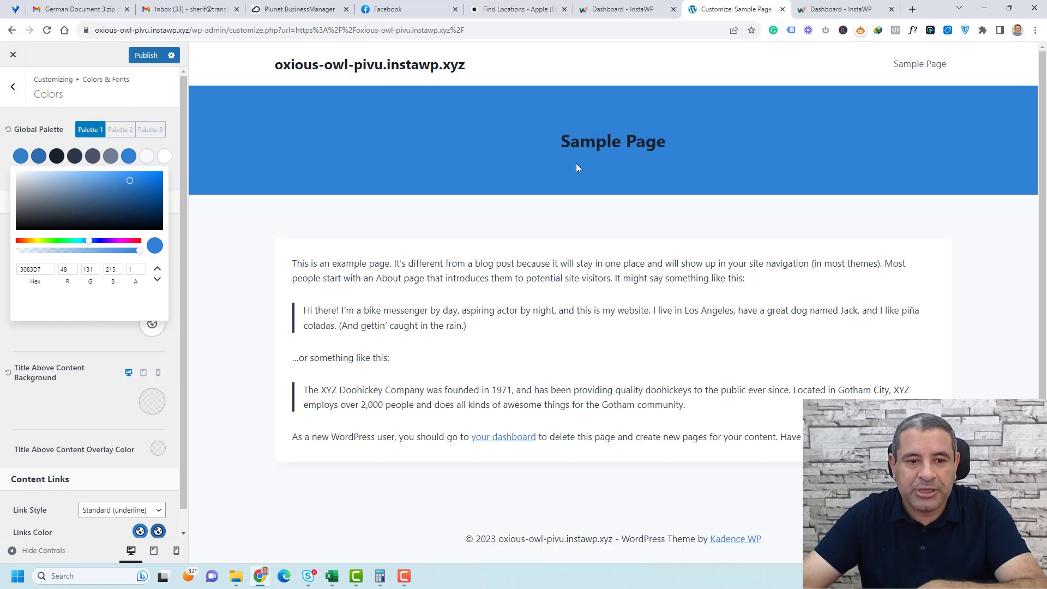
pyautogui.click(7, 130)
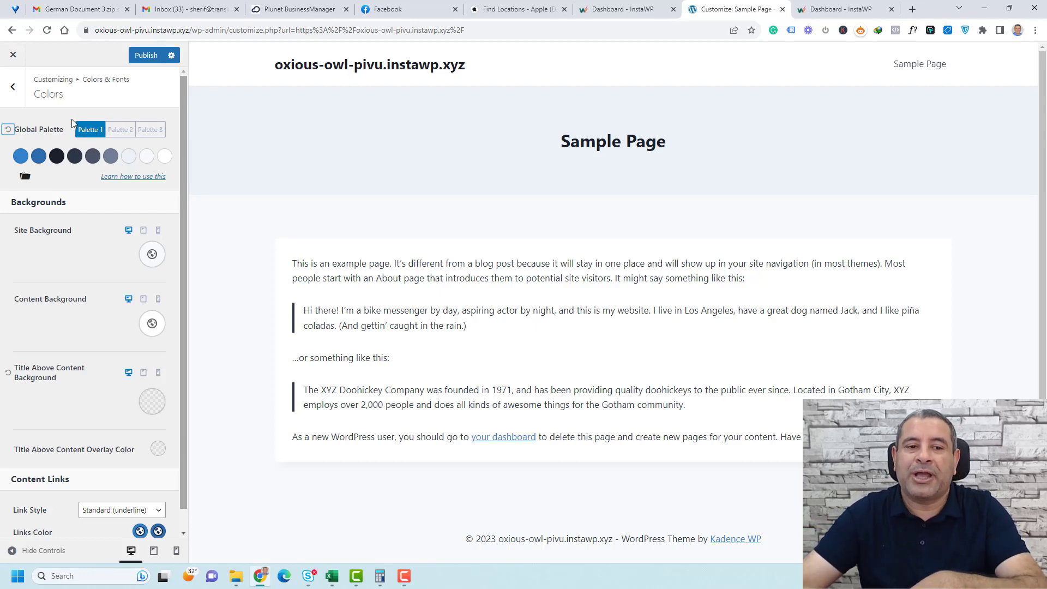
# Preview the site with Palette 2 and Palette 3, and switch back to Palette 1.
pyautogui.click(116, 131)
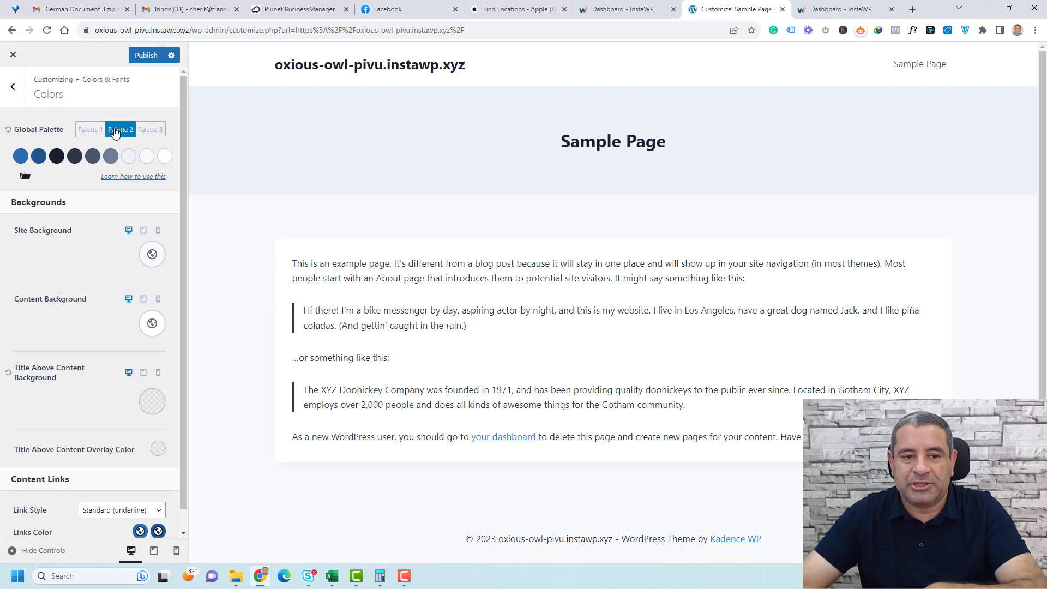
pyautogui.click(149, 130)
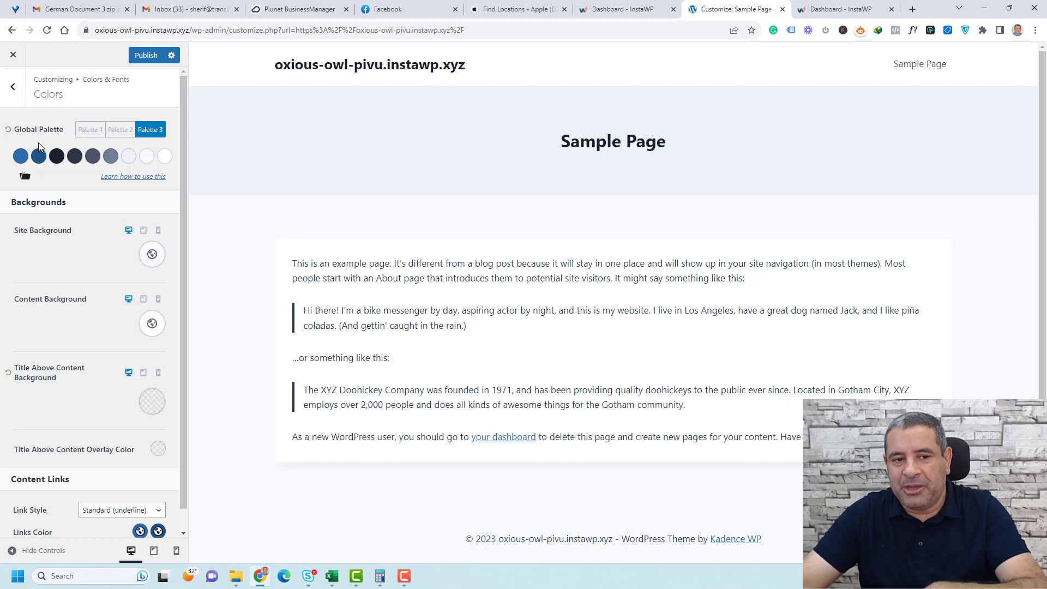
pyautogui.click(86, 130)
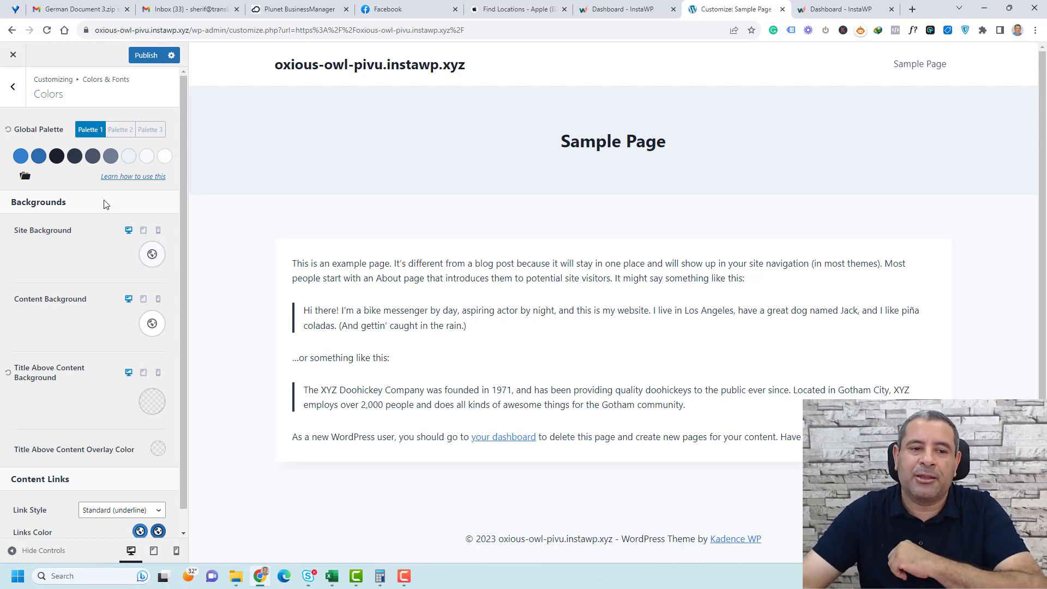
# Open the help article on using the Kadence color palette in a new tab, skim it, and return to the customizer's color settings.
pyautogui.rightClick(133, 176)
pyautogui.click(172, 191)
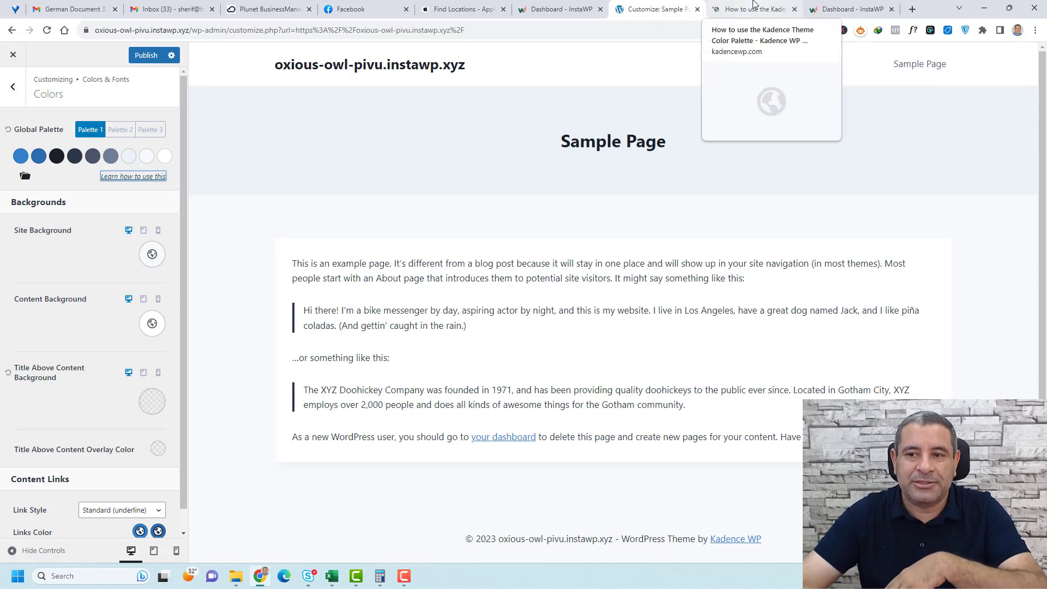
pyautogui.click(754, 6)
pyautogui.scroll(-10, 706, 242)
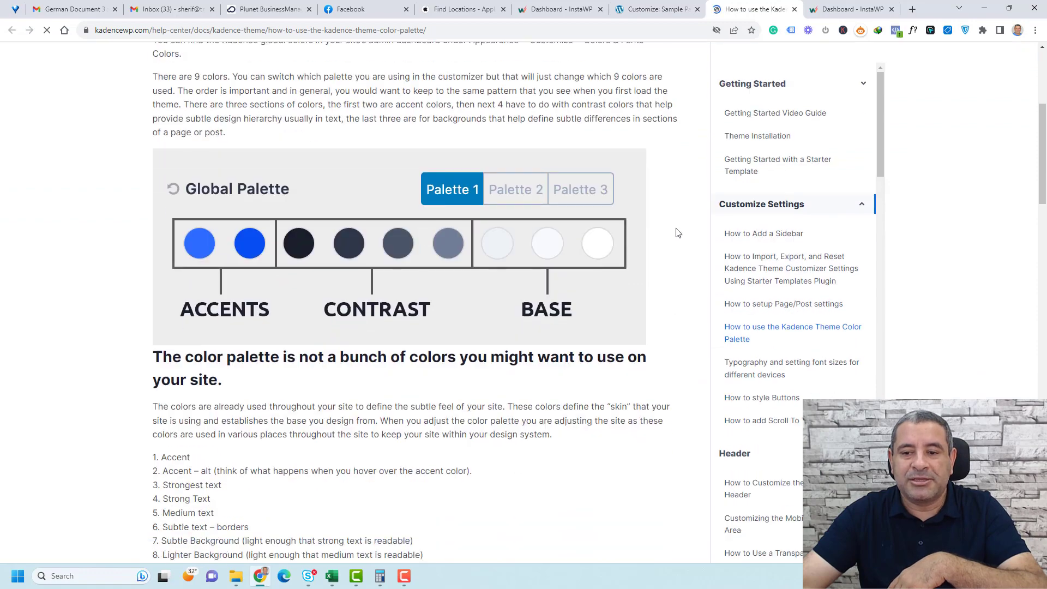
pyautogui.scroll(6, 706, 242)
pyautogui.click(624, 4)
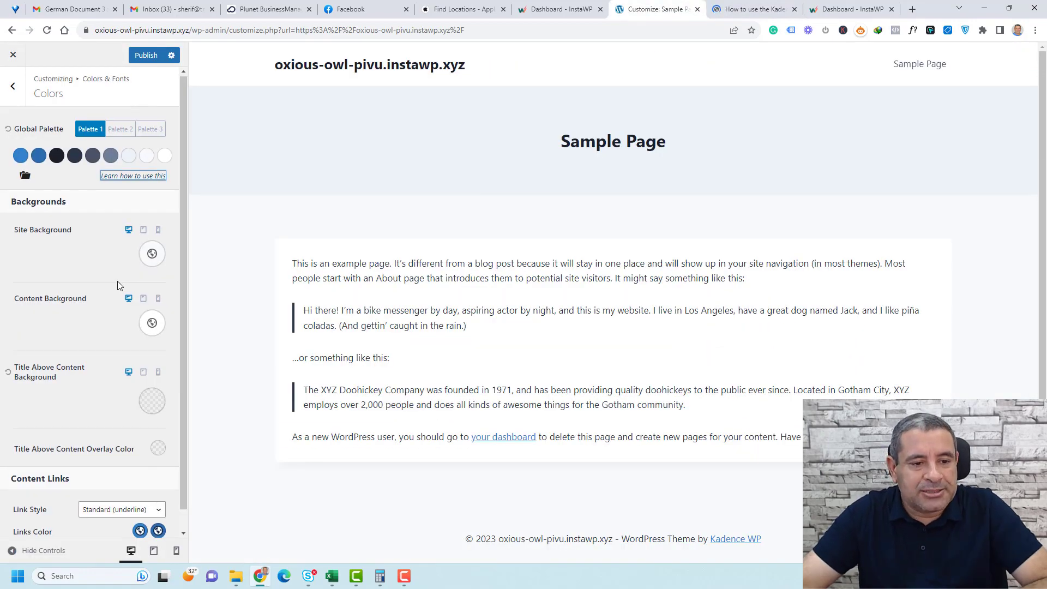
pyautogui.scroll(-1, 117, 282)
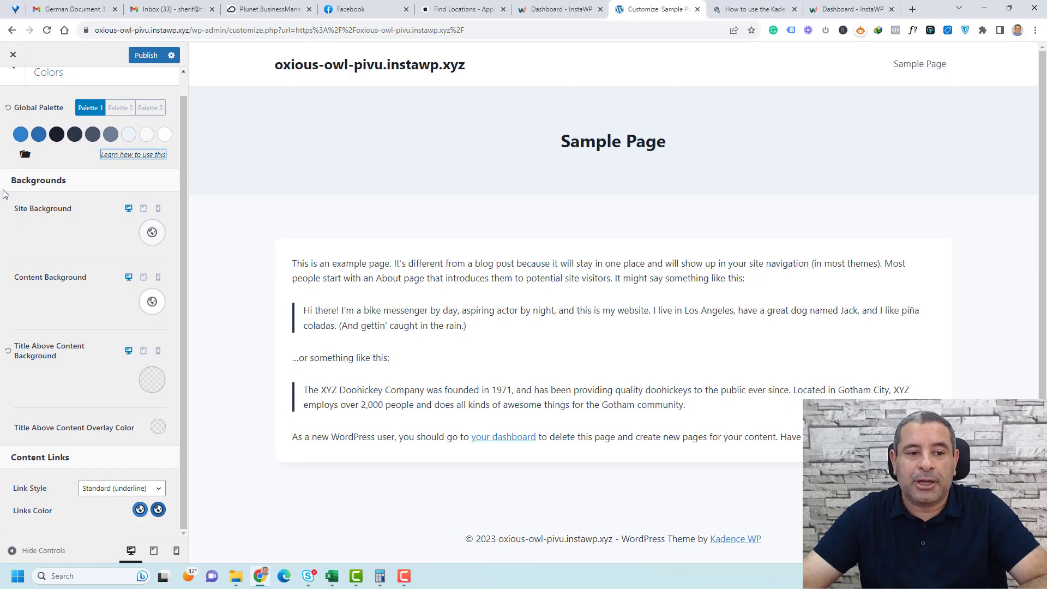
# Try 3182CE, 718AA1 and EDF2F7 as the site background color, and set it back to the palette color F7FAFC.
pyautogui.click(153, 233)
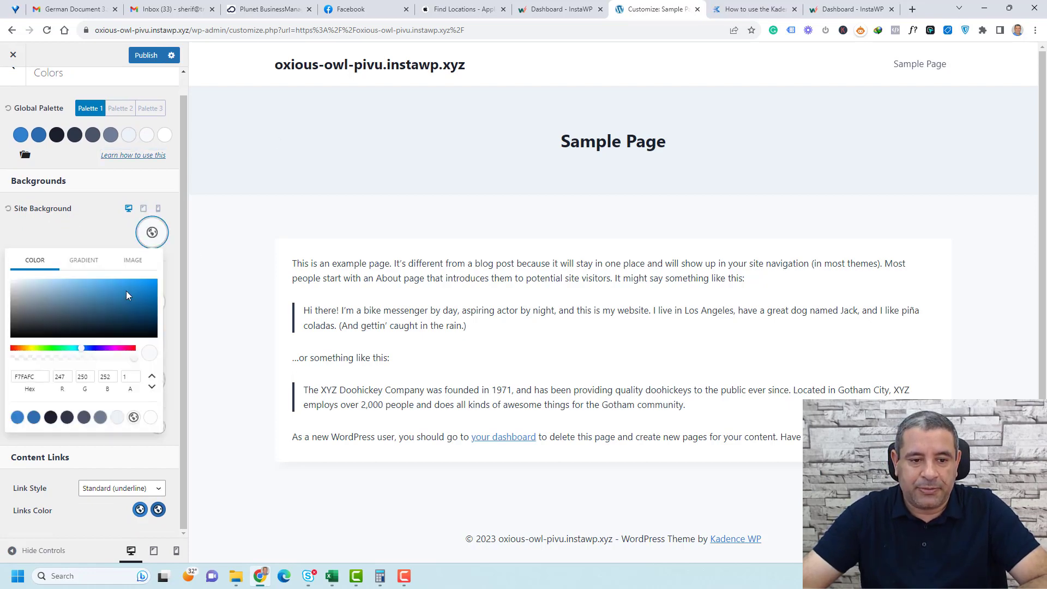
pyautogui.click(17, 417)
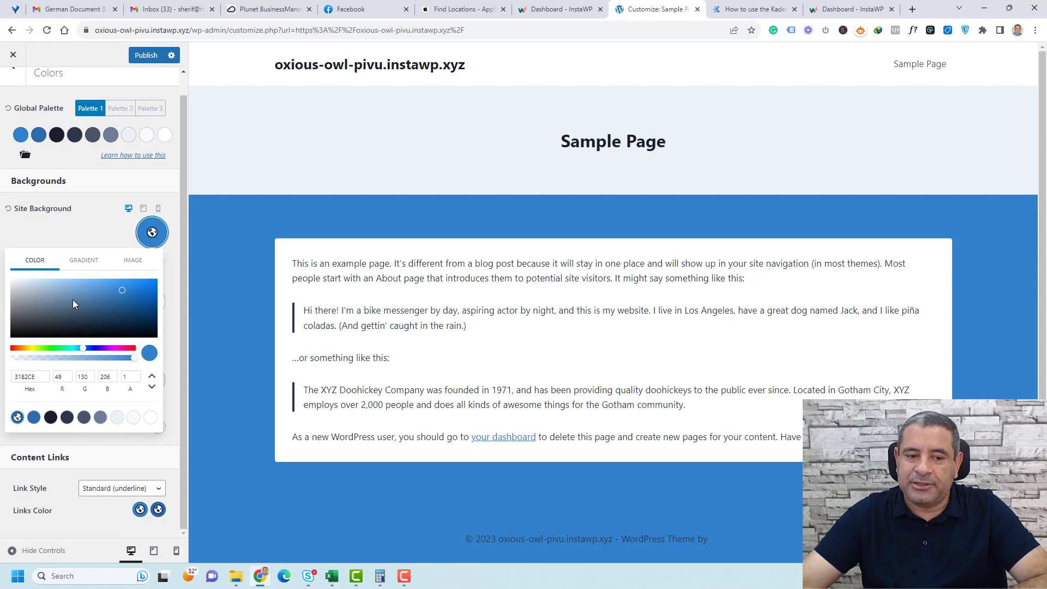
pyautogui.moveTo(73, 299); pyautogui.dragTo(54, 300)
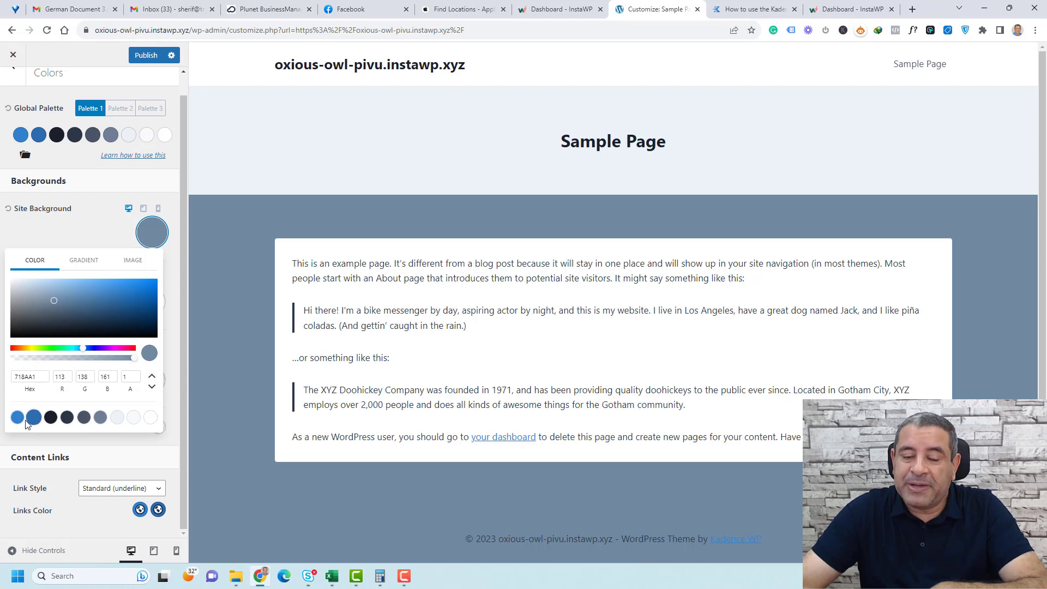
pyautogui.click(116, 417)
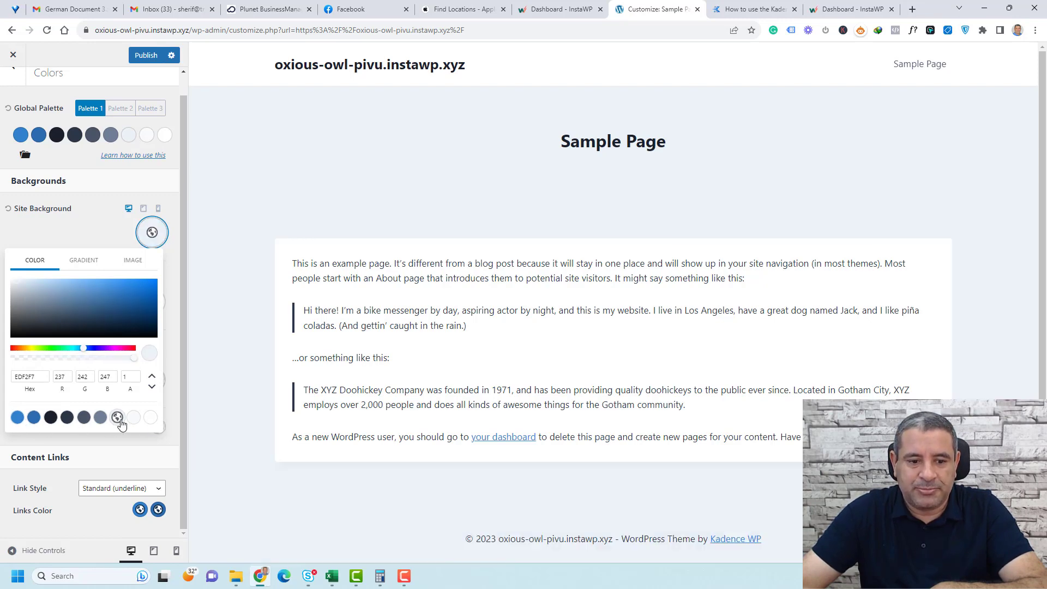
pyautogui.click(134, 419)
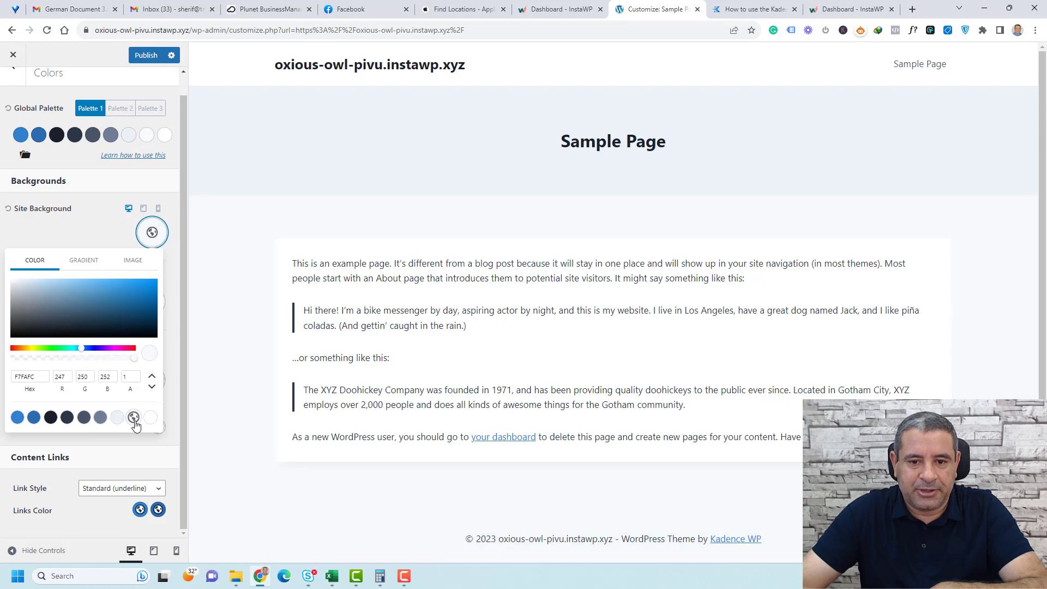
pyautogui.click(249, 338)
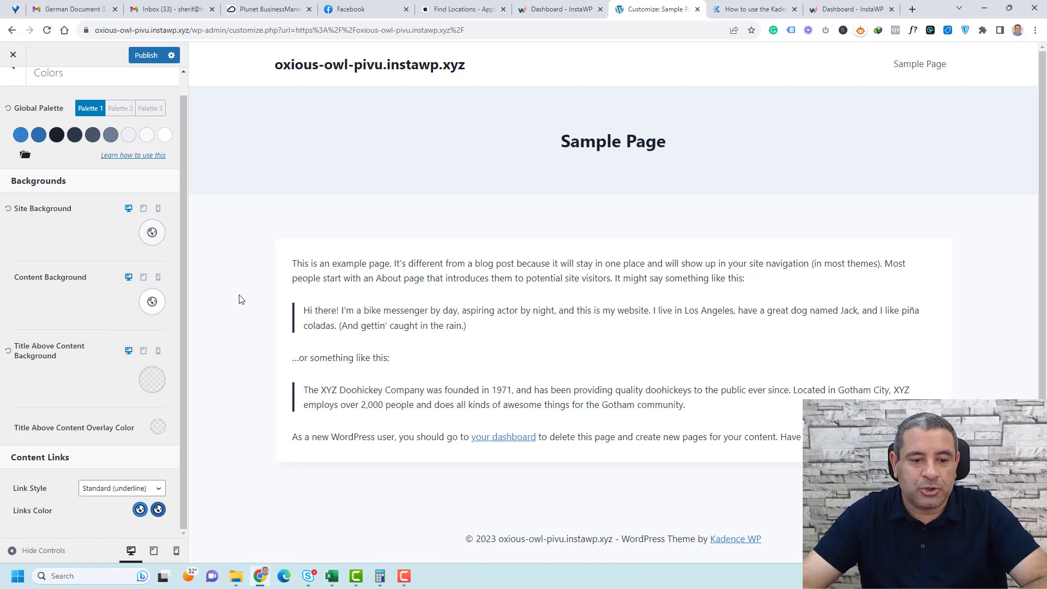
# Try the dark palette color 4A5568 as the content background, and reset the content background to its default.
pyautogui.click(152, 302)
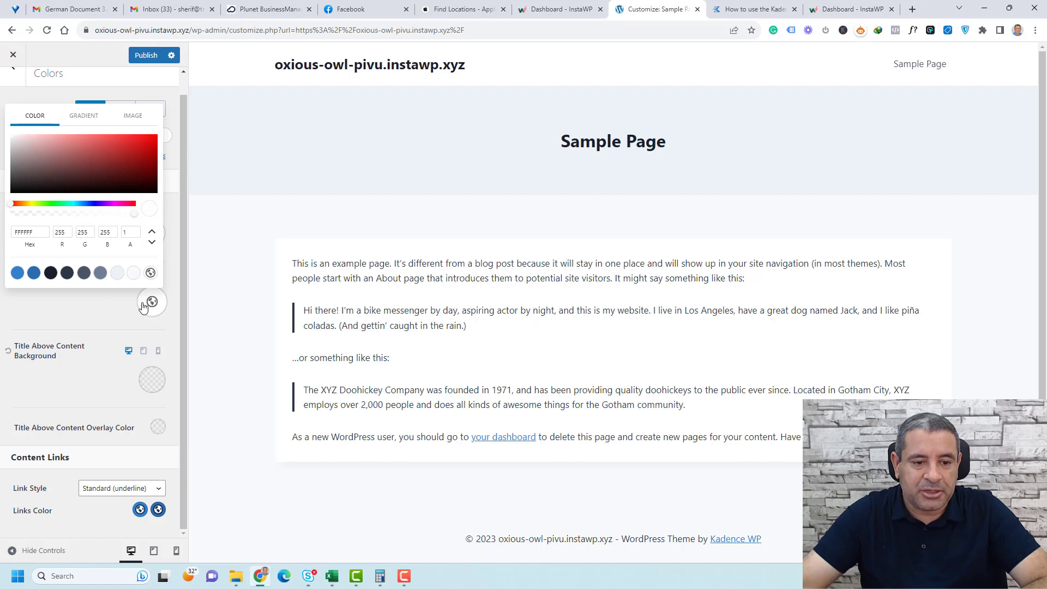
pyautogui.click(84, 272)
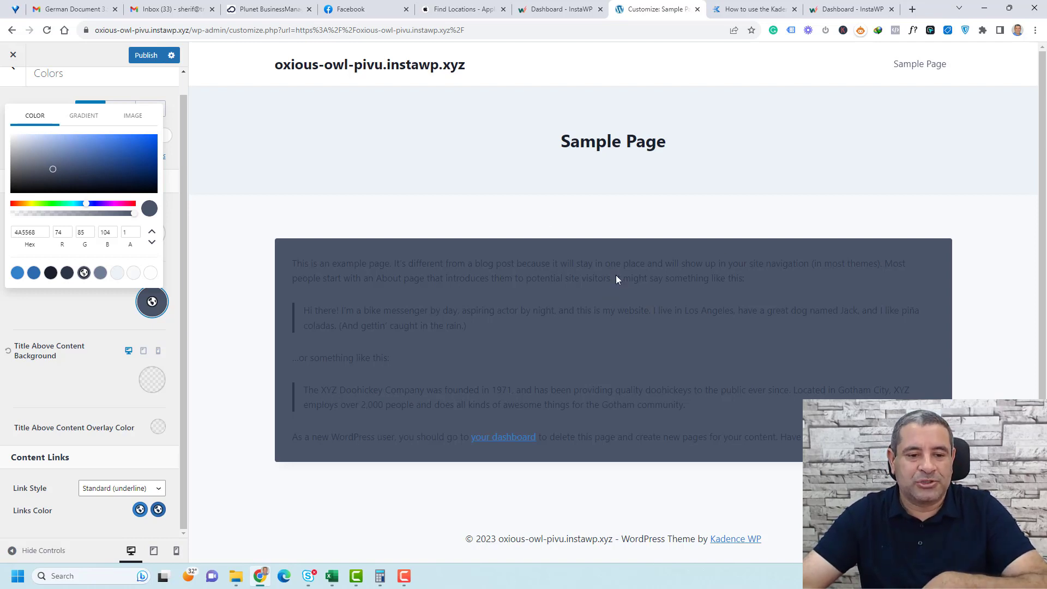
pyautogui.click(113, 304)
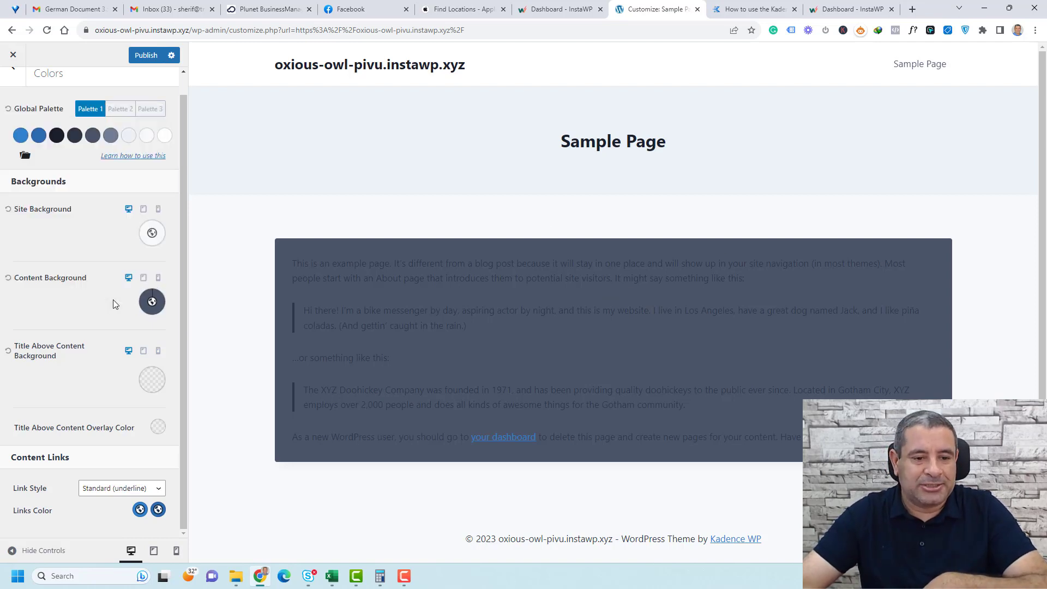
pyautogui.click(8, 278)
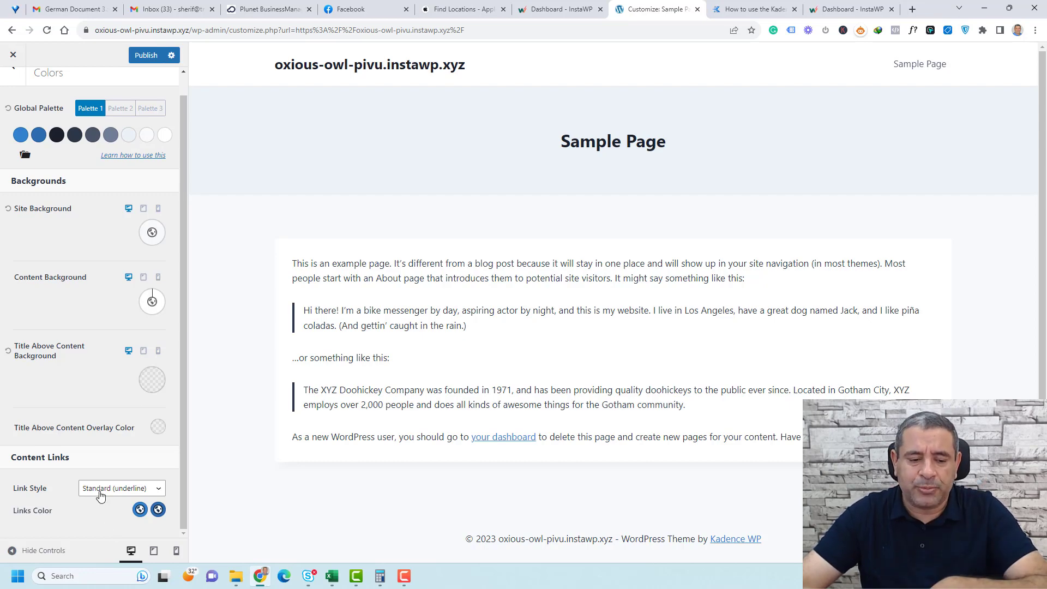
# Try the No Underline style for content links, and switch the link style back to Standard (underline).
pyautogui.click(154, 486)
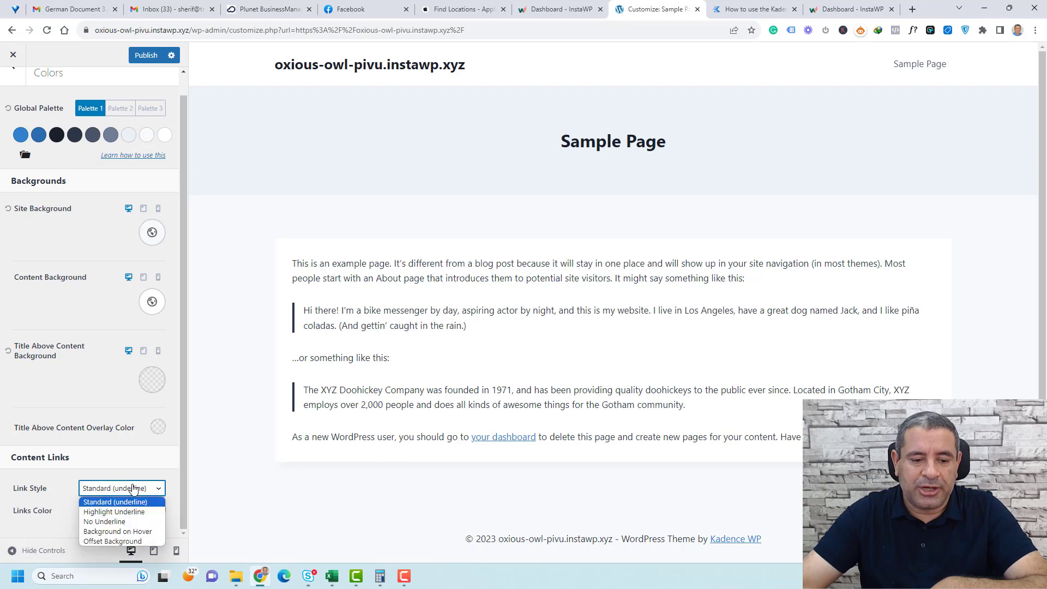
pyautogui.click(98, 522)
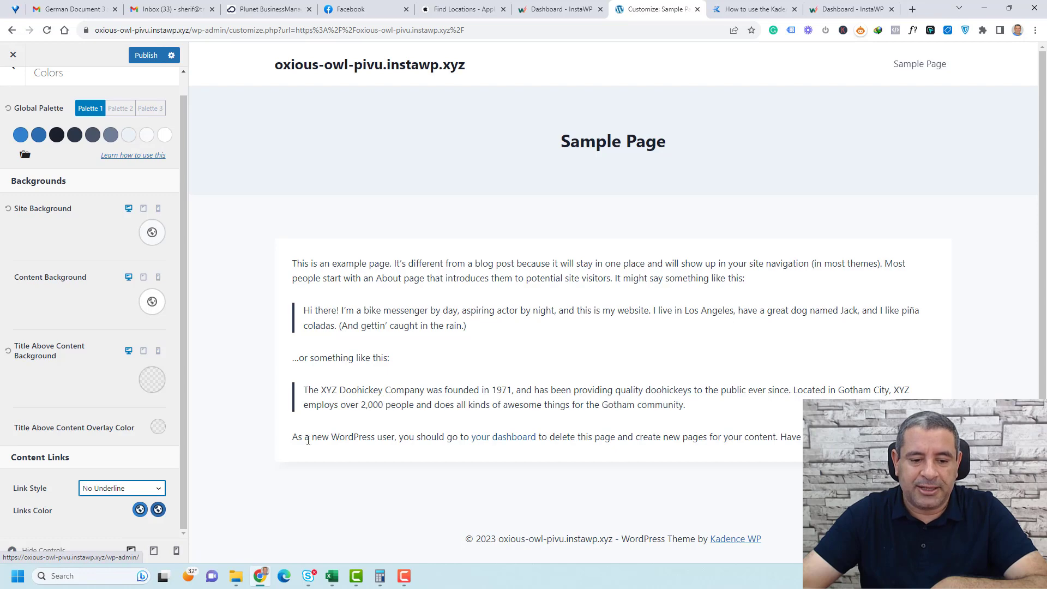
pyautogui.click(136, 494)
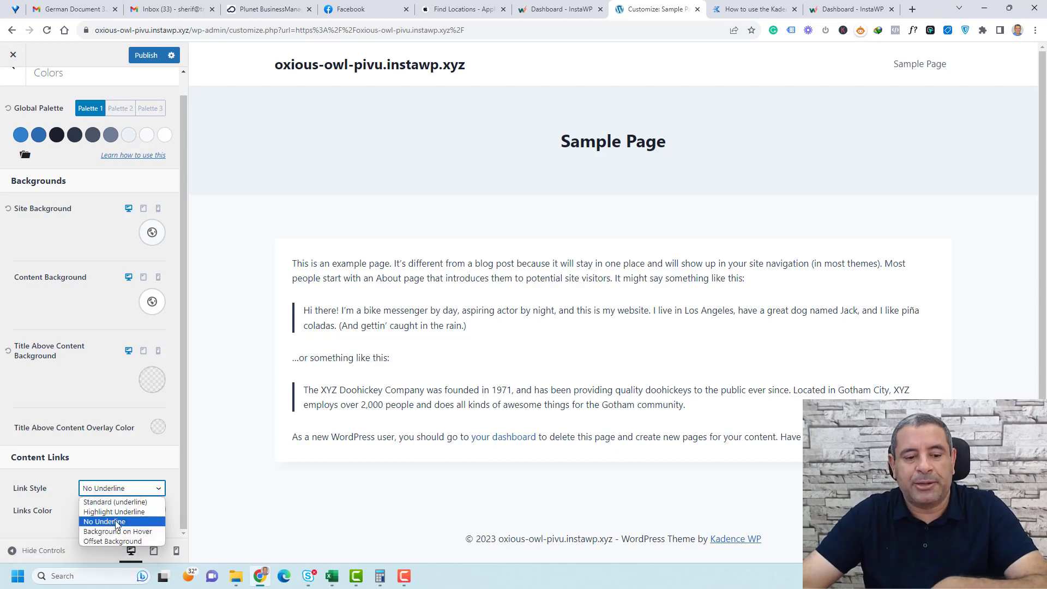
pyautogui.click(114, 502)
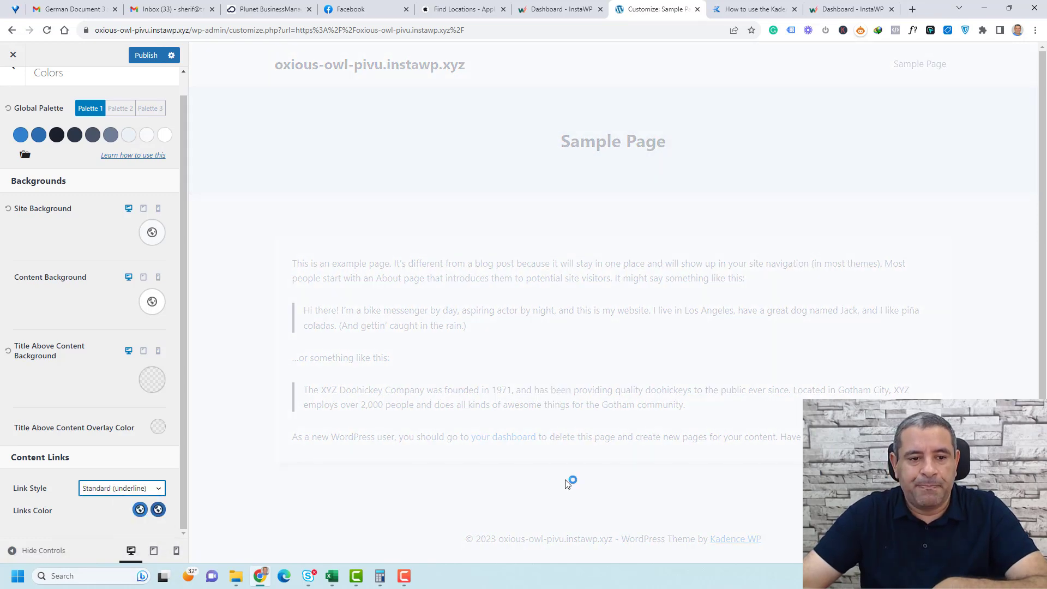
# Leave the Colors settings and look over the options in the Buttons section of Colors & Fonts.
pyautogui.scroll(1, 44, 338)
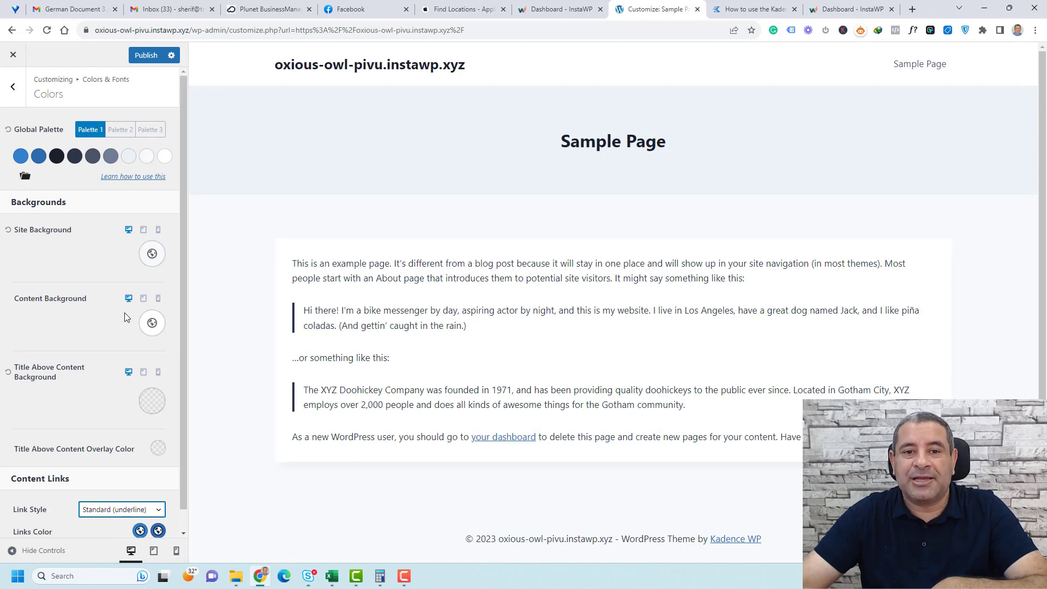
pyautogui.scroll(-1, 125, 318)
pyautogui.scroll(1, 125, 319)
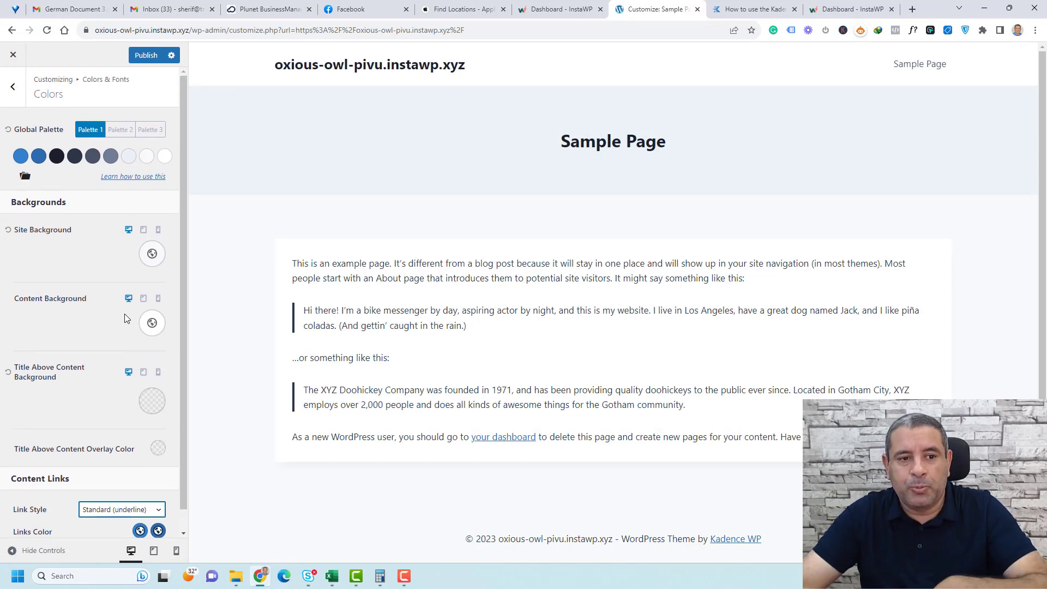
pyautogui.click(10, 96)
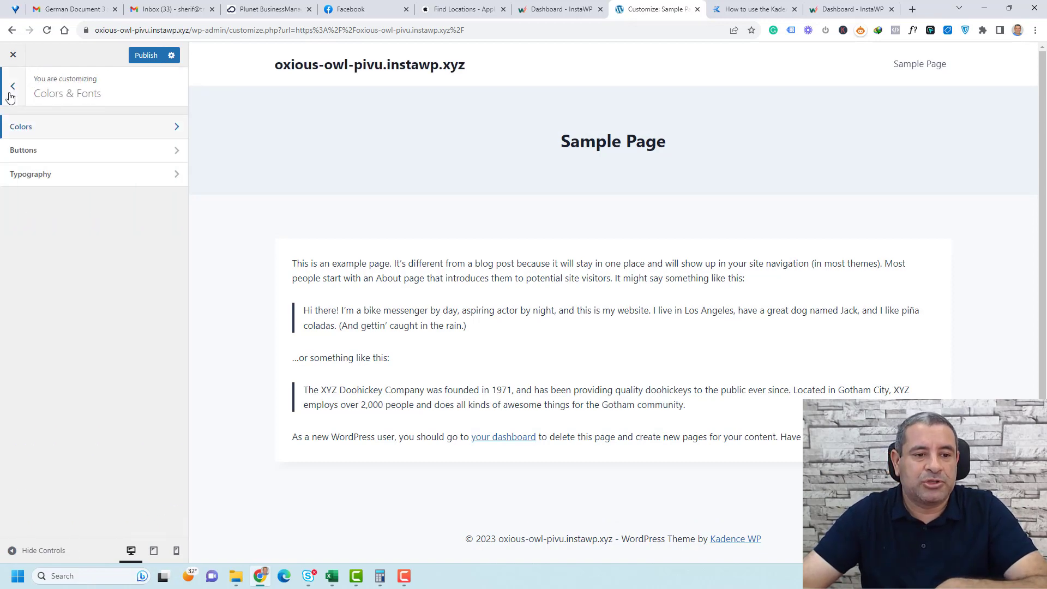
pyautogui.click(42, 150)
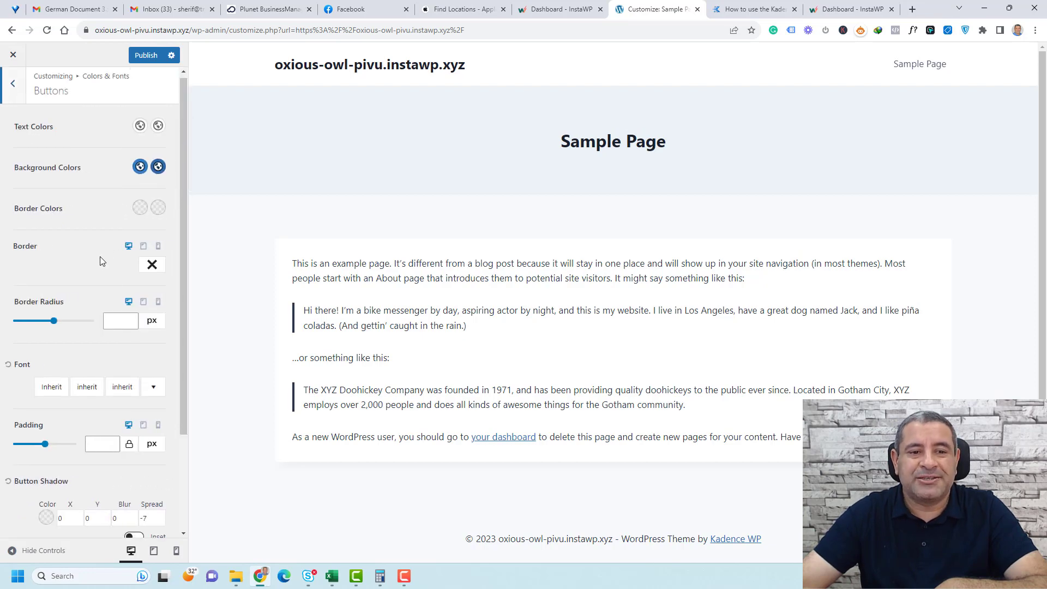
pyautogui.scroll(-2, 100, 261)
pyautogui.scroll(2, 101, 262)
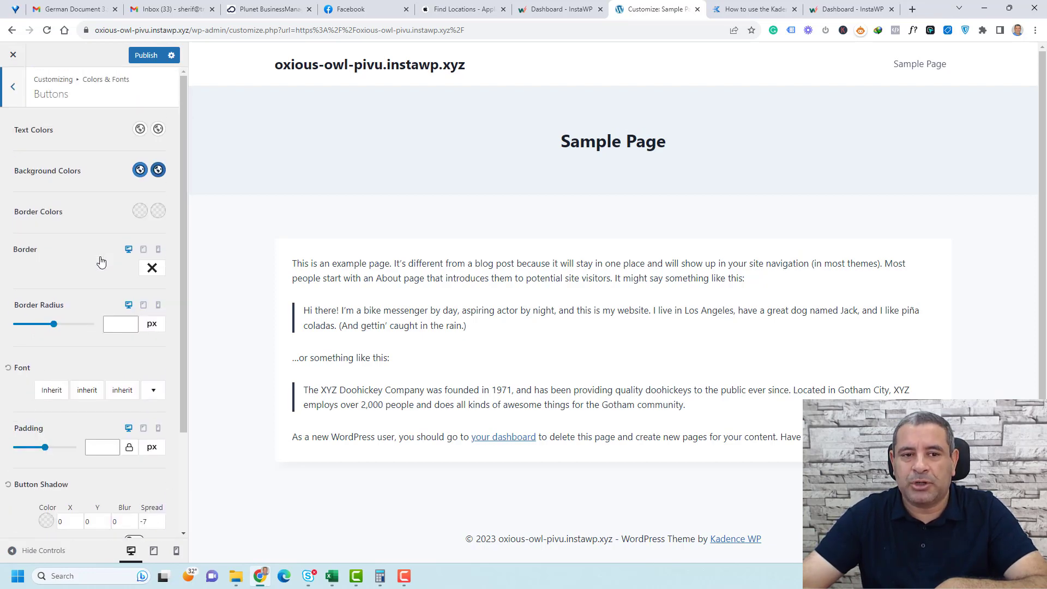
# Publish the customizer changes, and open the site's Sample Page for editing in a new tab.
pyautogui.click(146, 55)
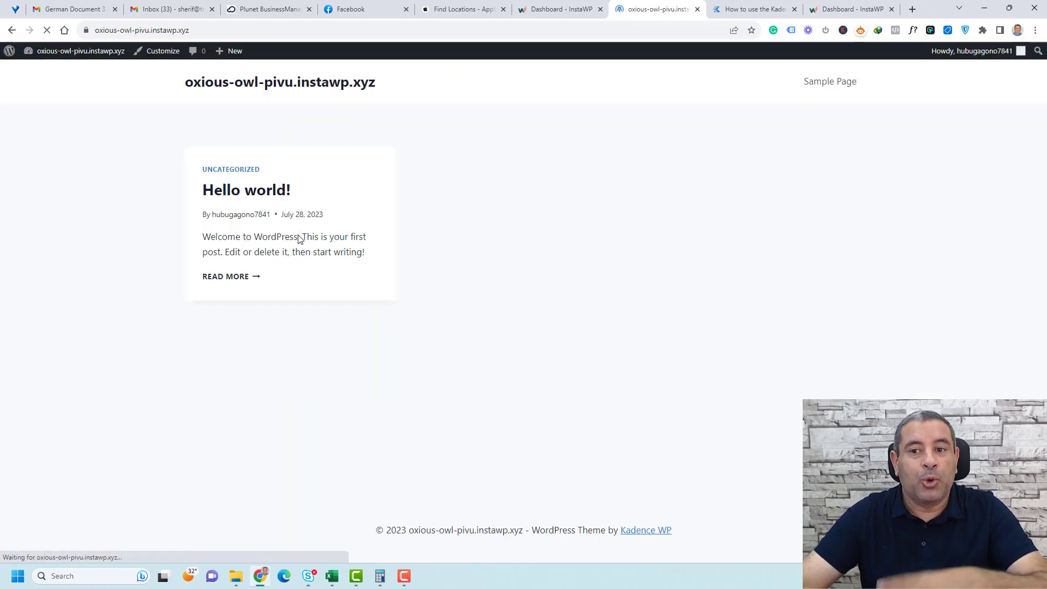
pyautogui.click(823, 83)
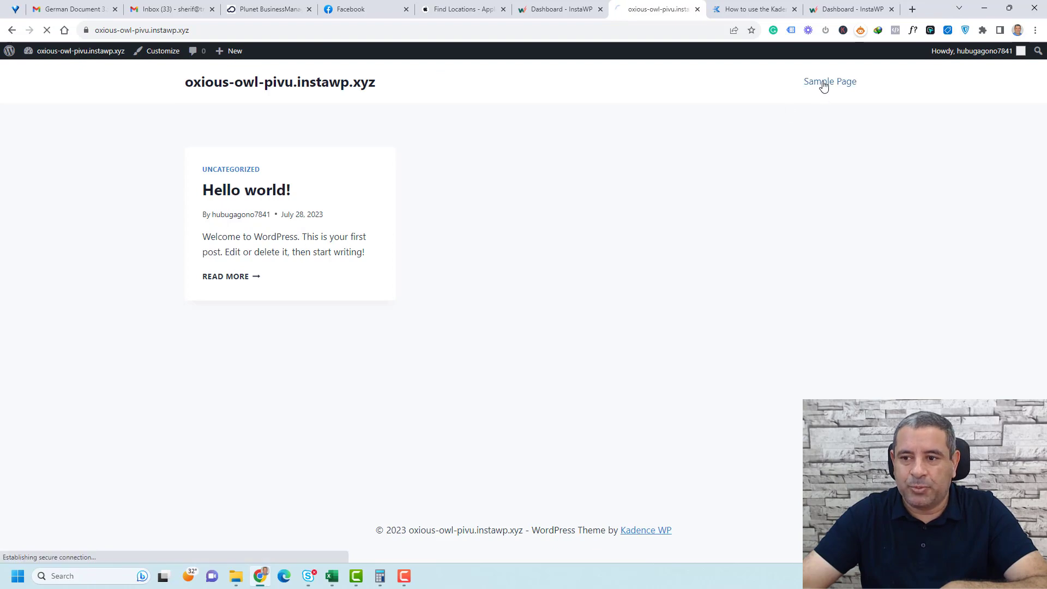
pyautogui.rightClick(266, 56)
pyautogui.click(280, 67)
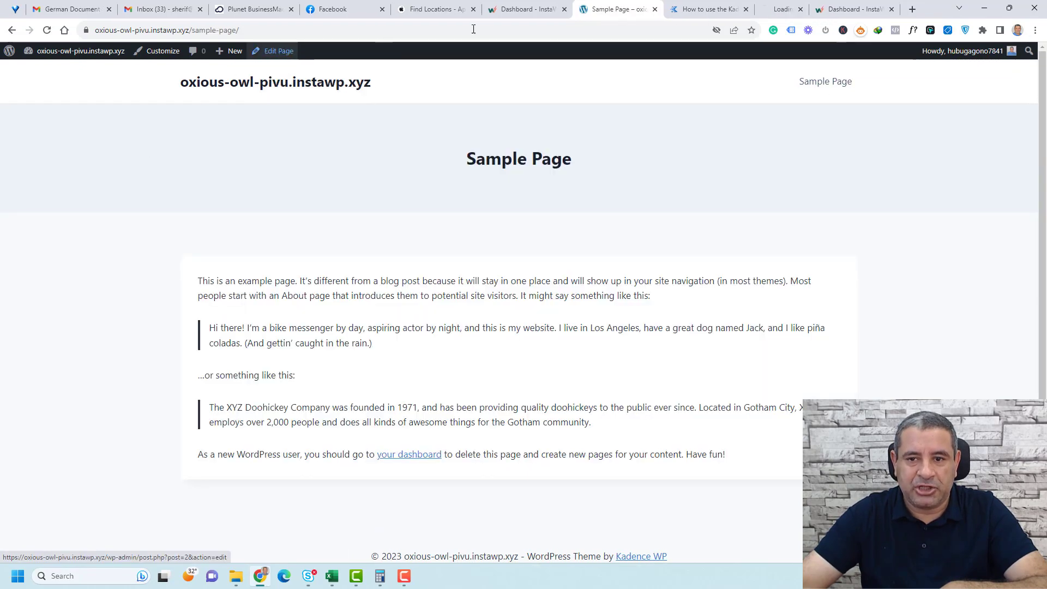
pyautogui.click(764, 9)
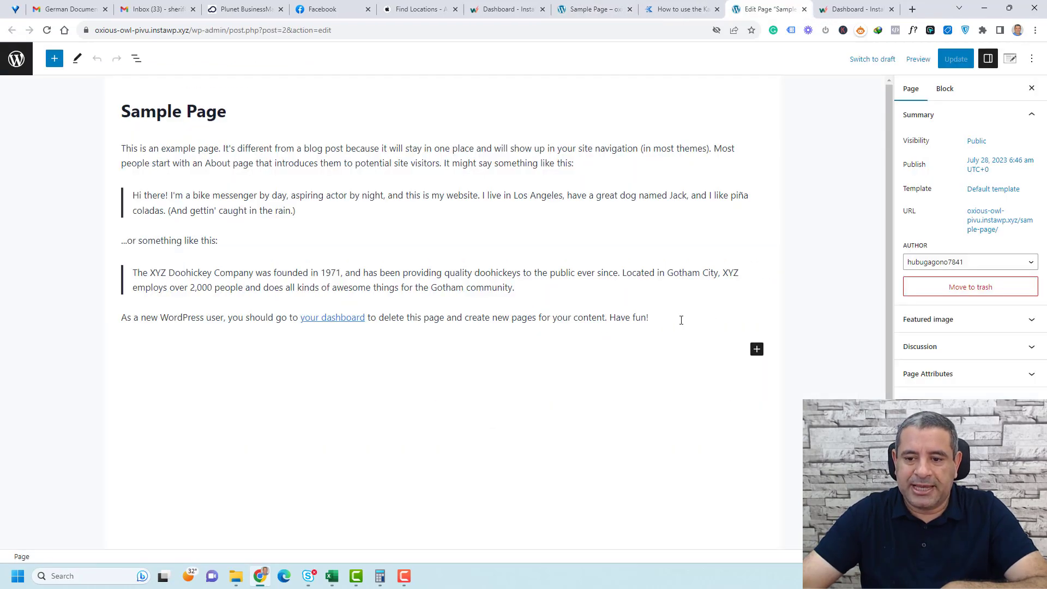
# Add a button block labelled "Click here" below the last paragraph of the Sample Page.
pyautogui.click(681, 320)
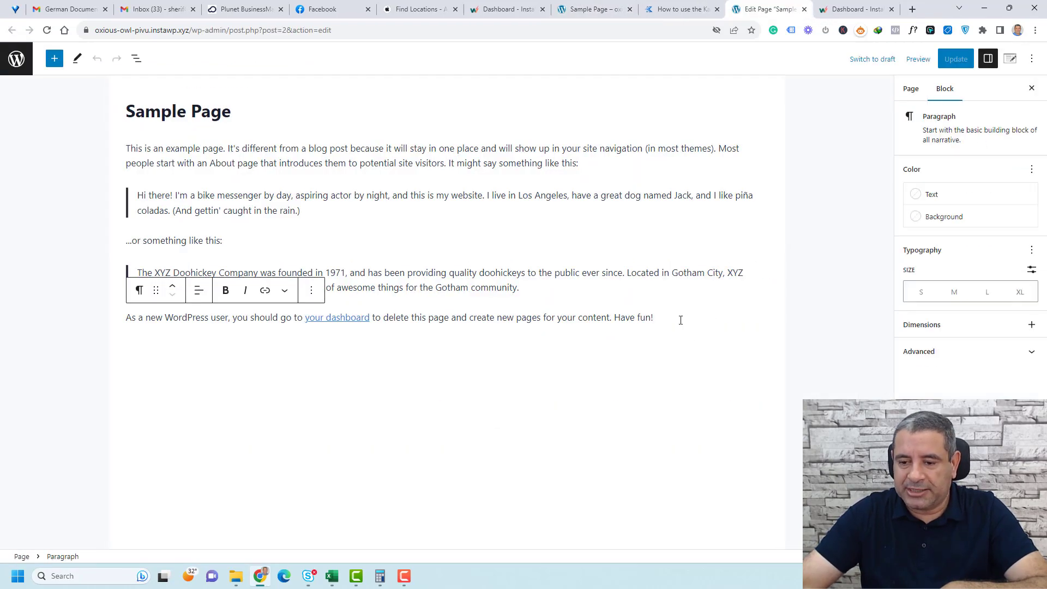
pyautogui.press('Return')
pyautogui.click(756, 349)
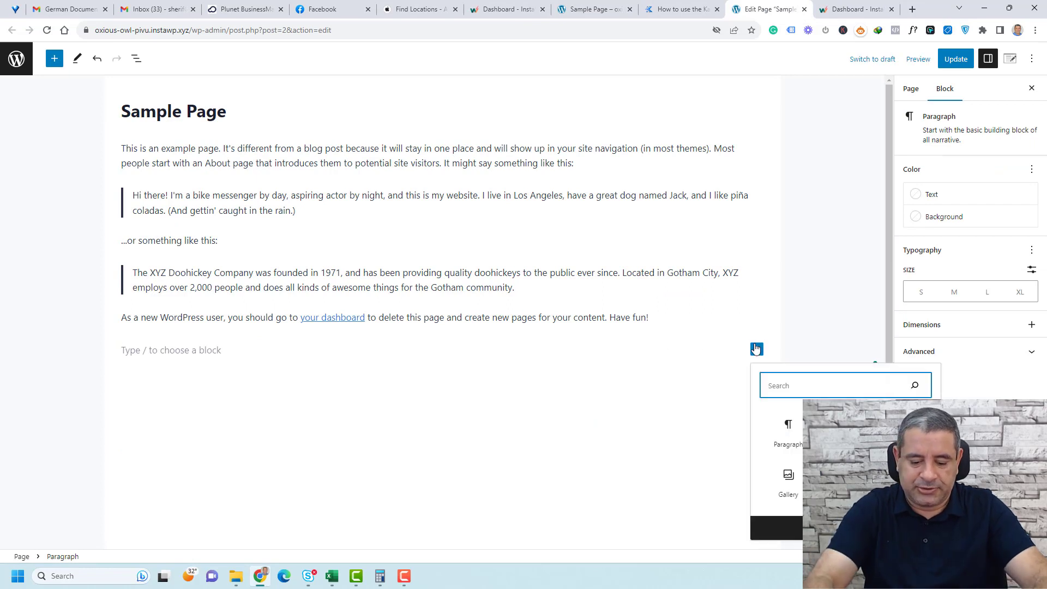
pyautogui.write('but')
pyautogui.click(787, 427)
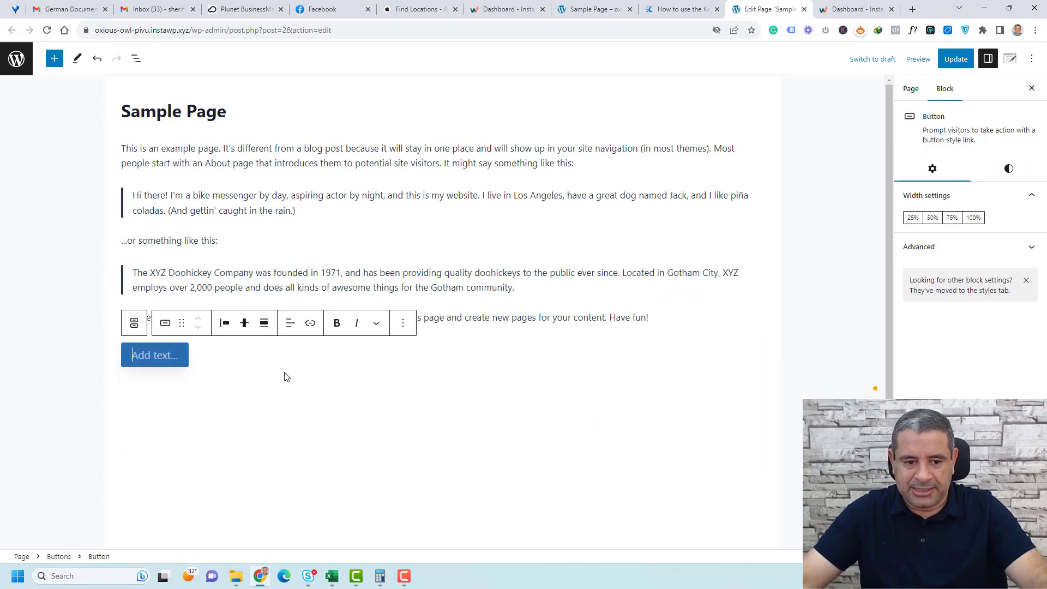
pyautogui.write('Clic')
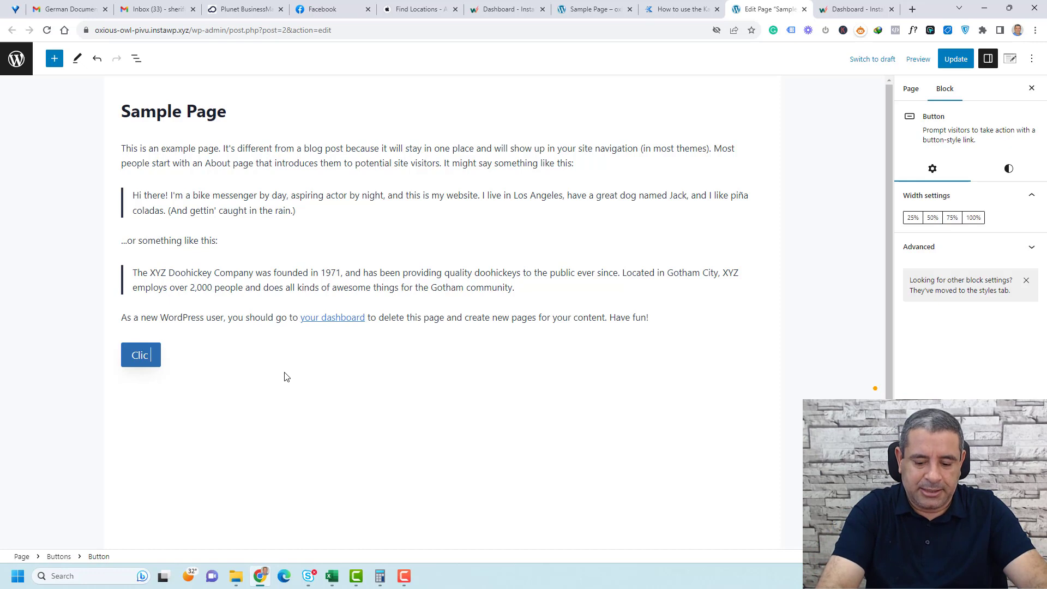
pyautogui.write('k here')
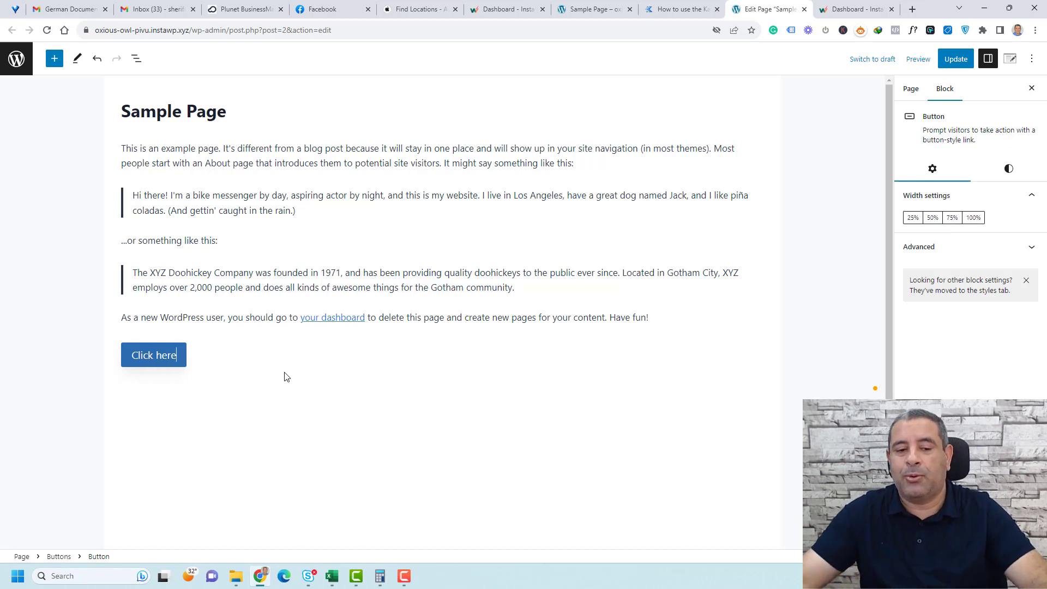
# Update the Sample Page and view the live page in a new tab.
pyautogui.click(955, 67)
pyautogui.rightClick(107, 528)
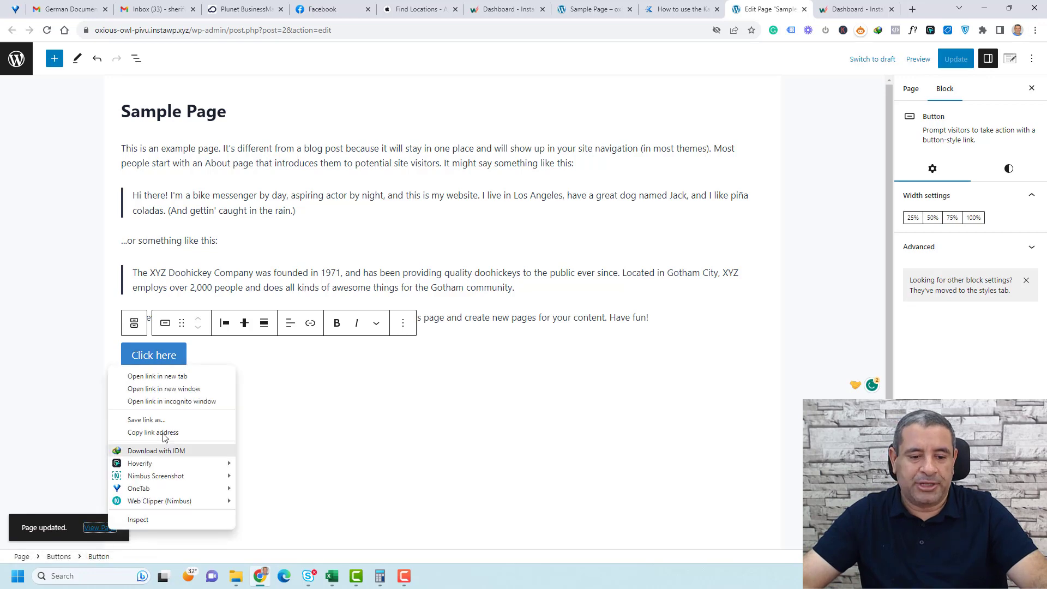
pyautogui.click(158, 376)
pyautogui.hotkey('ctrl', 'Tab')
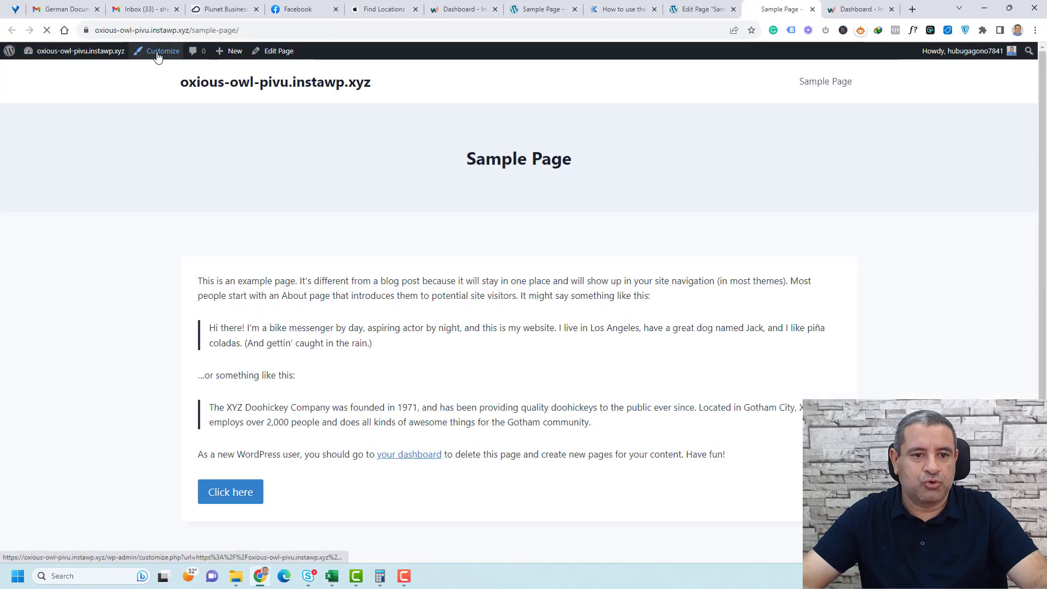
# Open the customizer from the live Sample Page and go to the Buttons settings under Colors & Fonts.
pyautogui.click(158, 52)
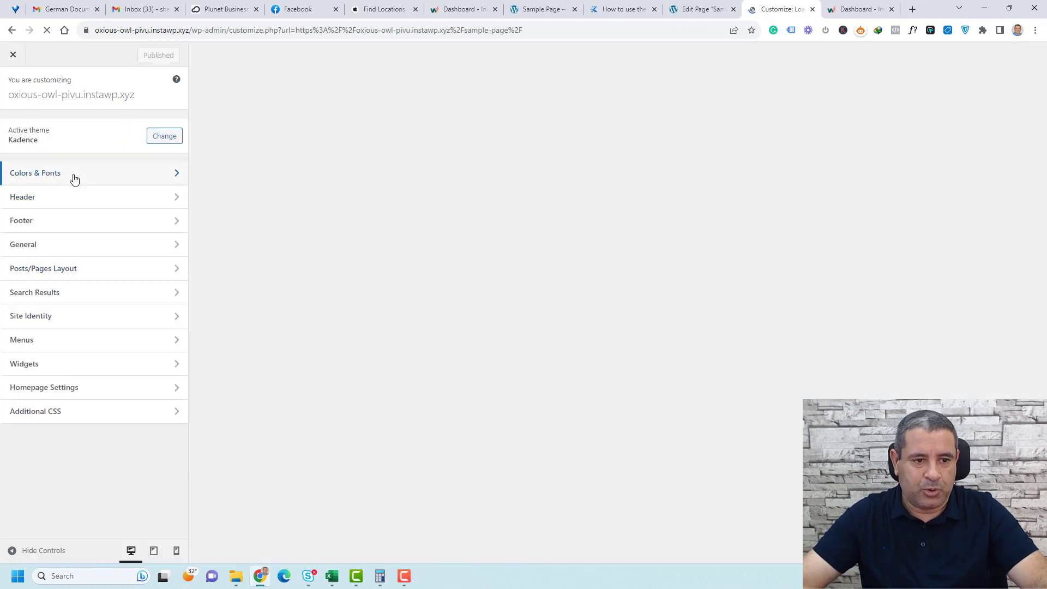
pyautogui.click(74, 178)
pyautogui.click(77, 148)
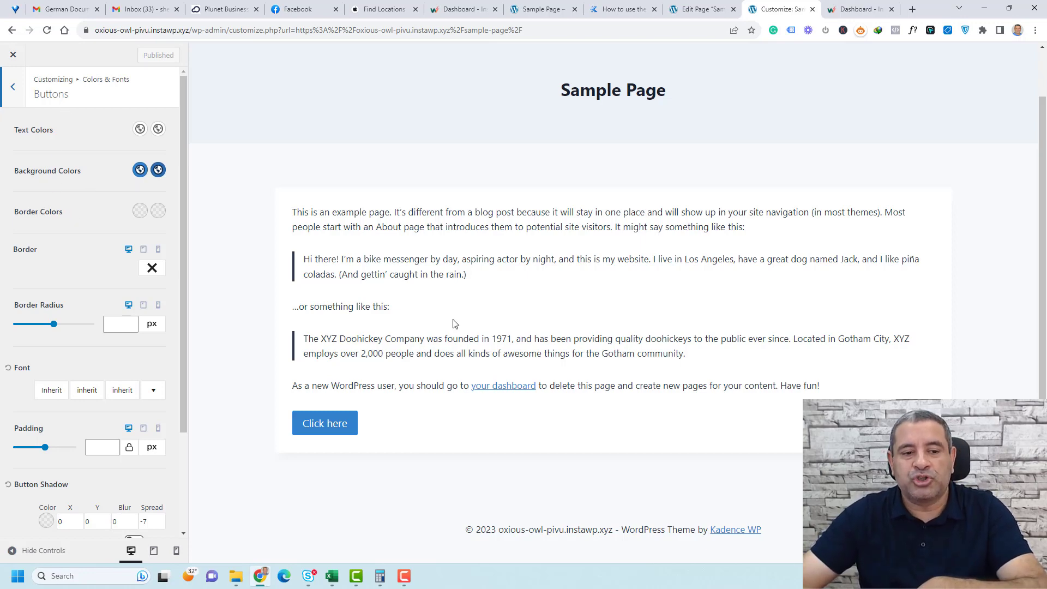
# Try the orange CE7331 as the buttons' normal background color, and set it to the dark palette color 1A202C.
pyautogui.click(139, 170)
pyautogui.click(24, 280)
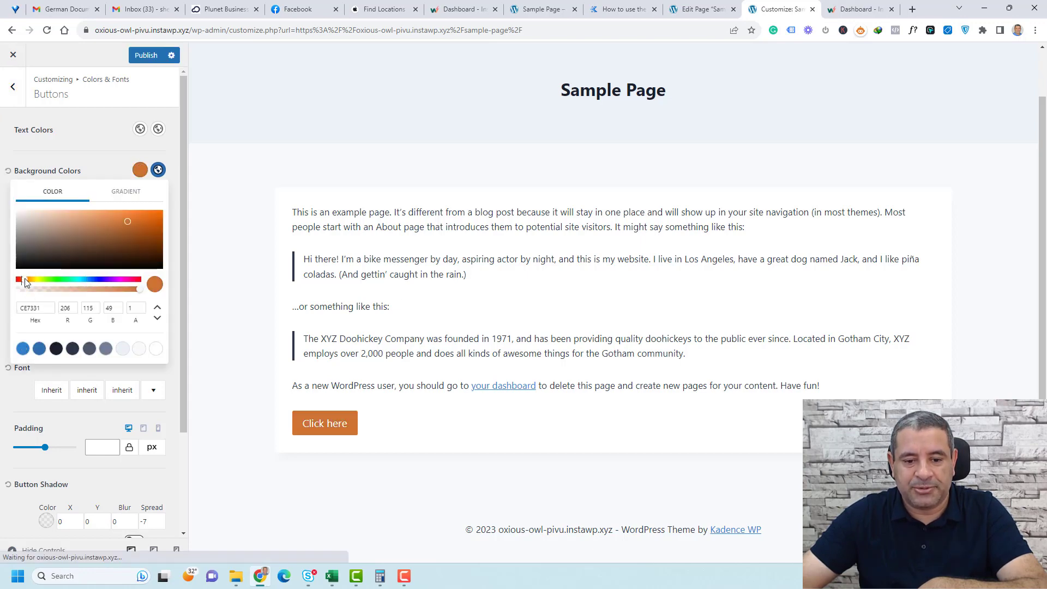
pyautogui.click(56, 348)
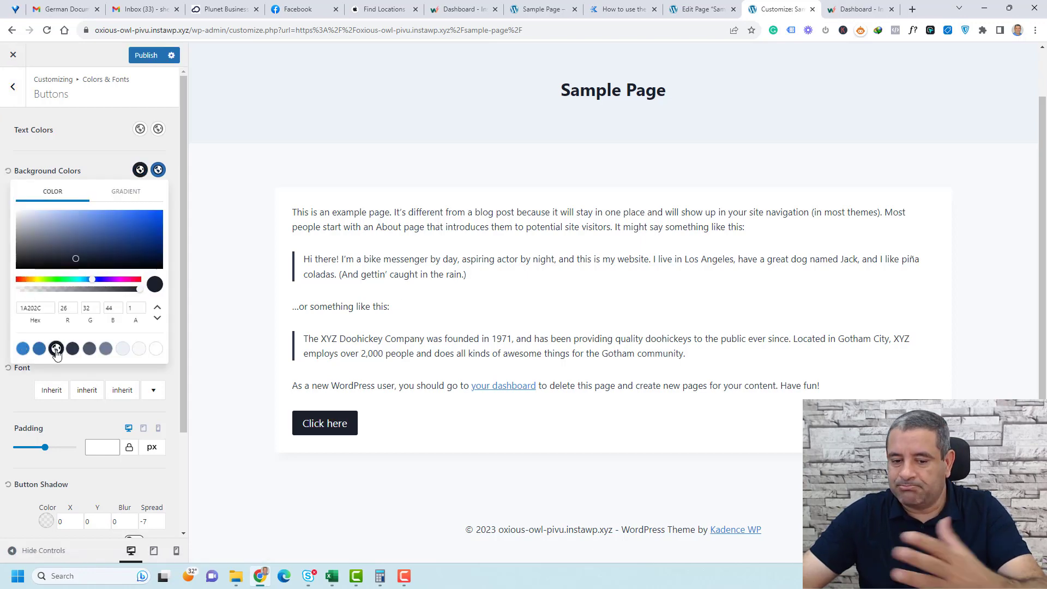
pyautogui.click(355, 272)
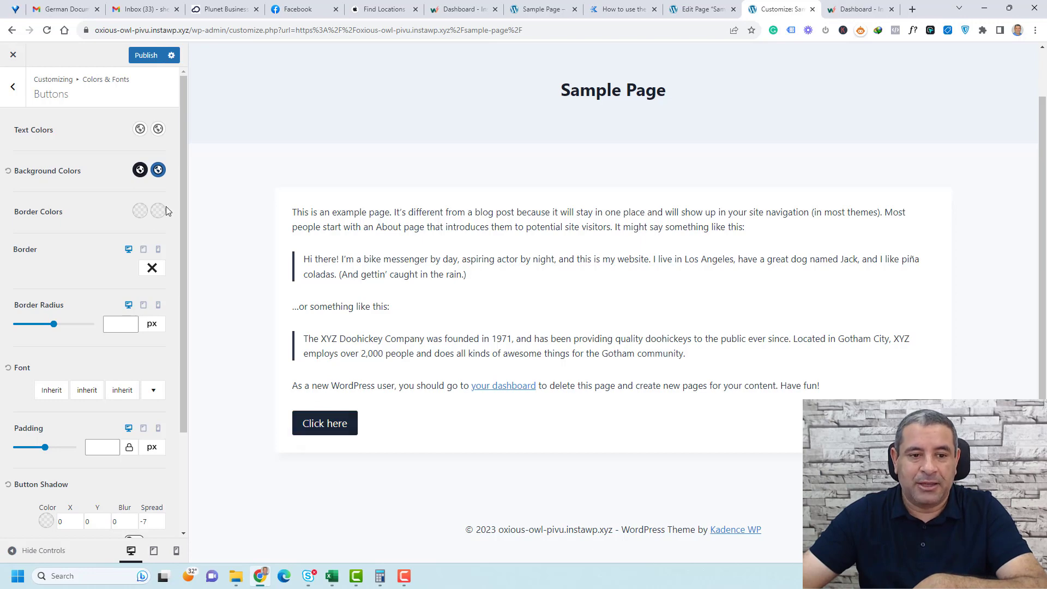
# Reset the buttons' background colors to their defaults and set the button border radius to 40 px.
pyautogui.click(140, 171)
pyautogui.click(78, 148)
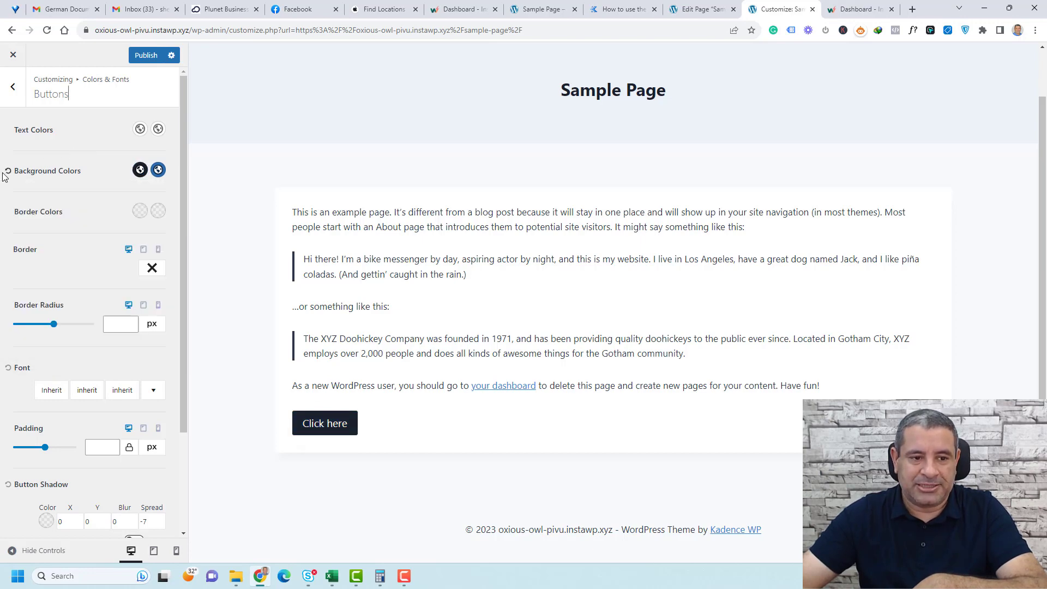
pyautogui.scroll(-1, 96, 249)
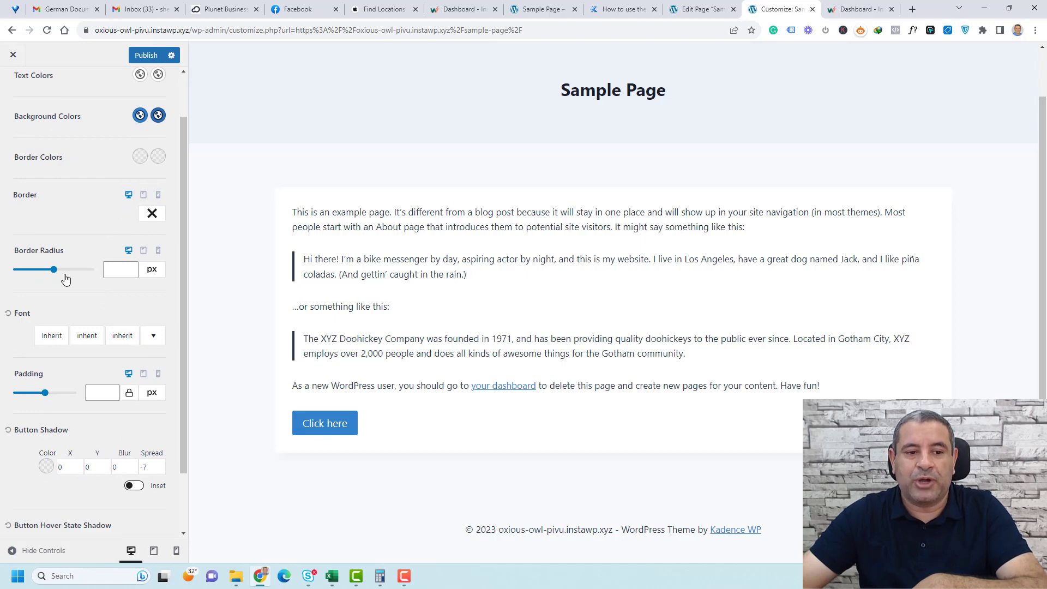
pyautogui.click(115, 271)
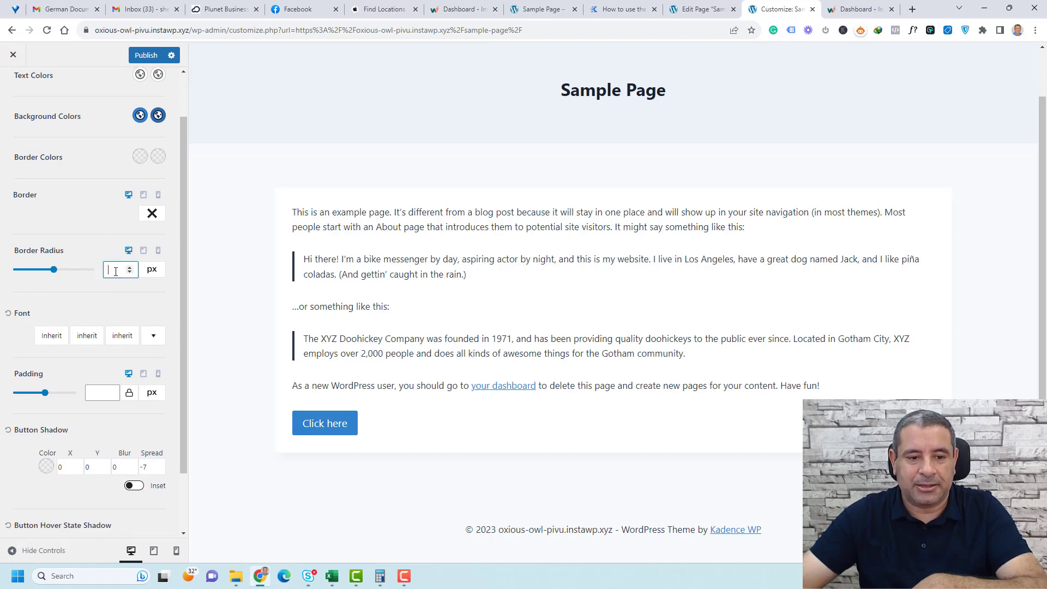
pyautogui.write('40')
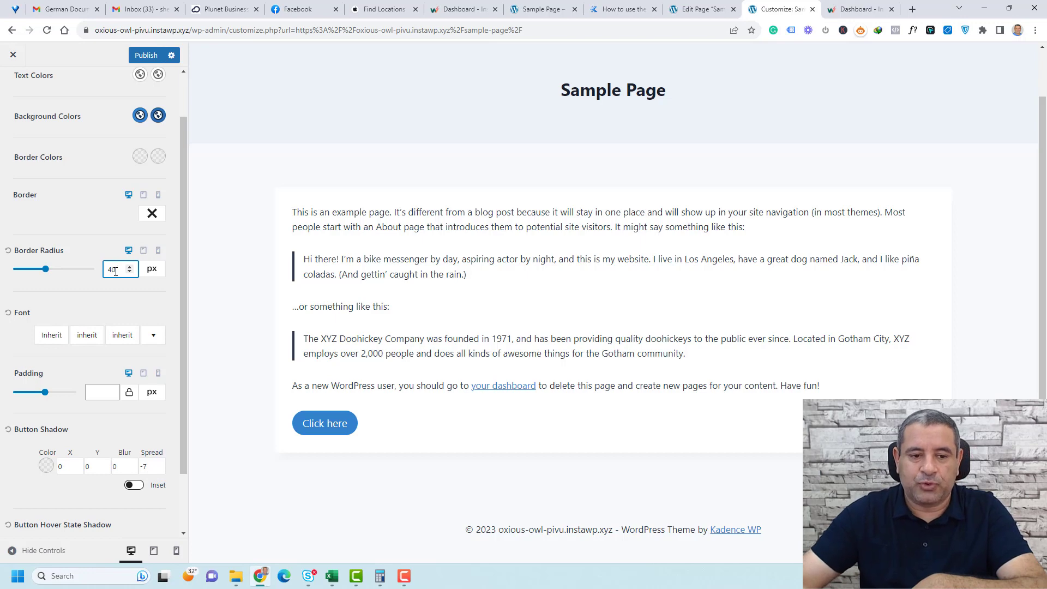
# Try a 24 px font size for the buttons and settle on 20 px.
pyautogui.scroll(-2, 93, 313)
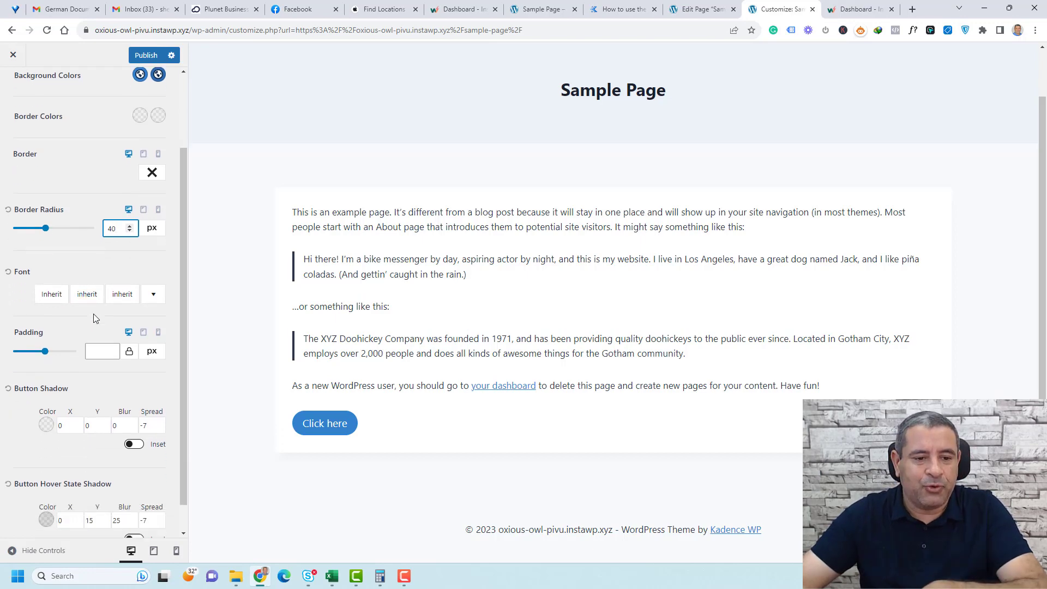
pyautogui.click(152, 265)
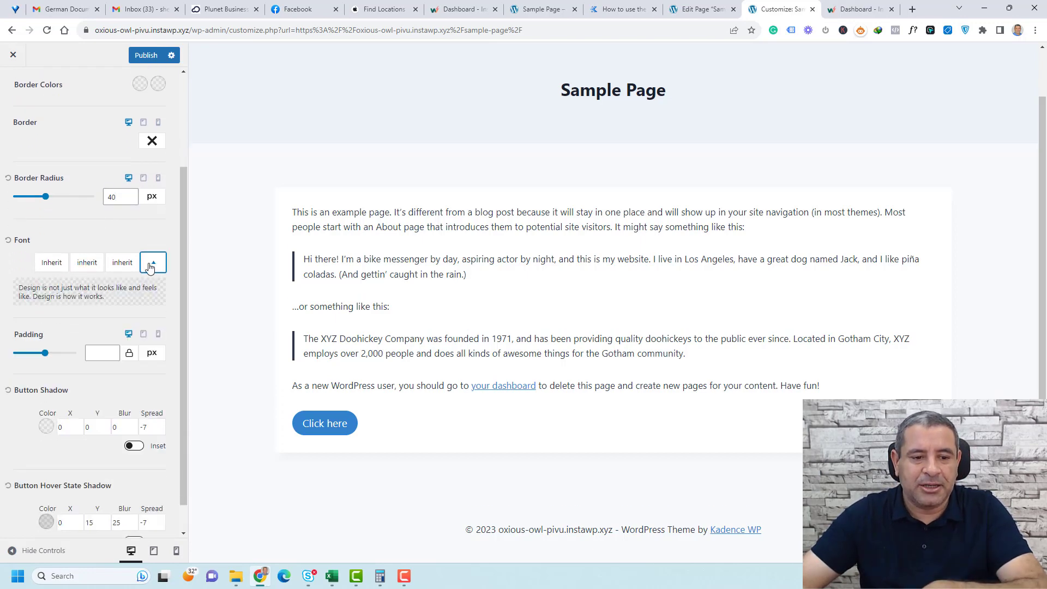
pyautogui.click(87, 263)
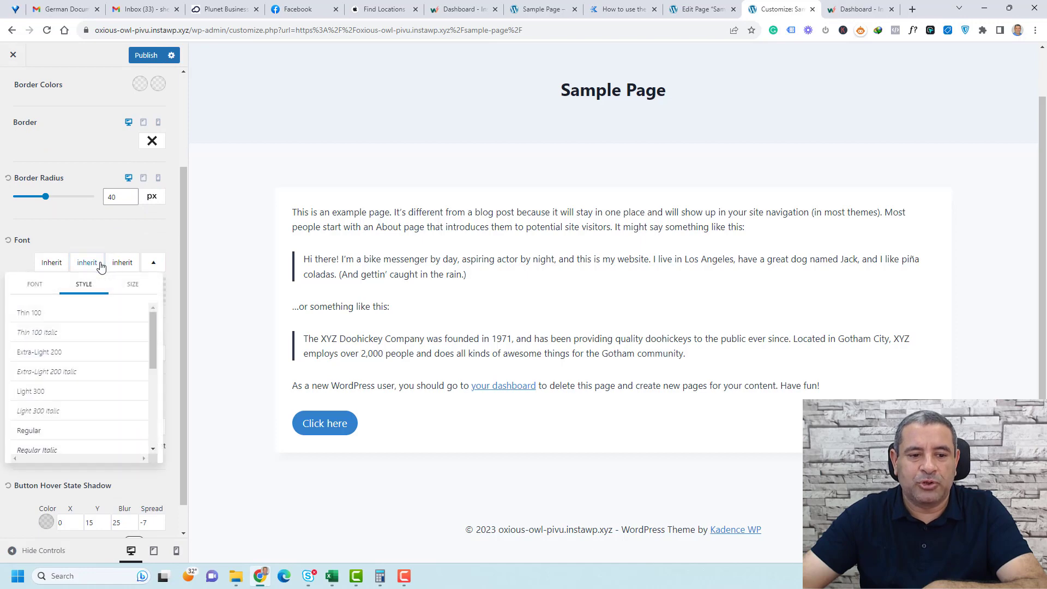
pyautogui.click(36, 289)
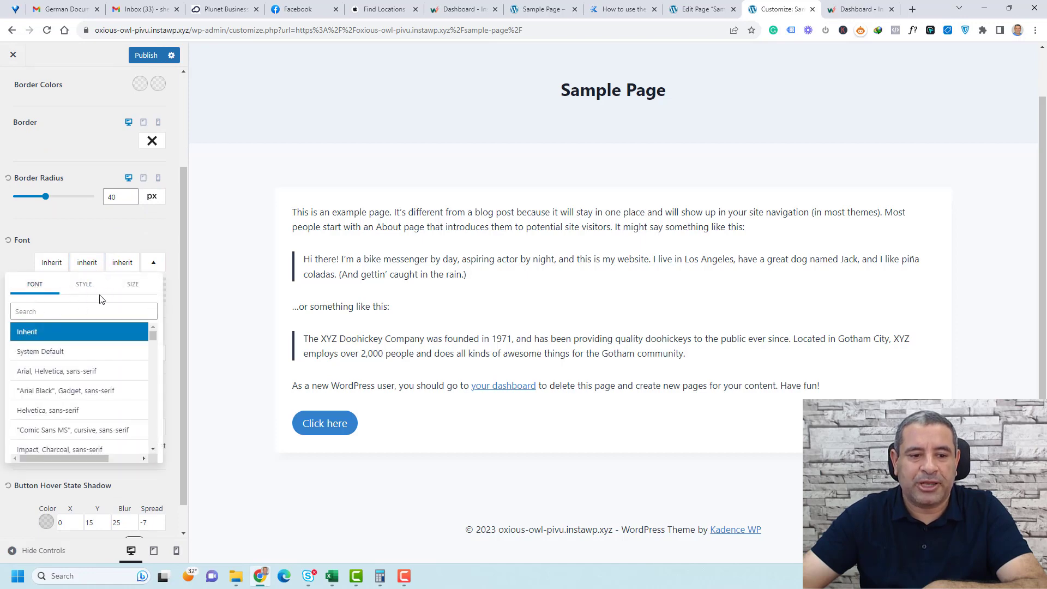
pyautogui.click(133, 284)
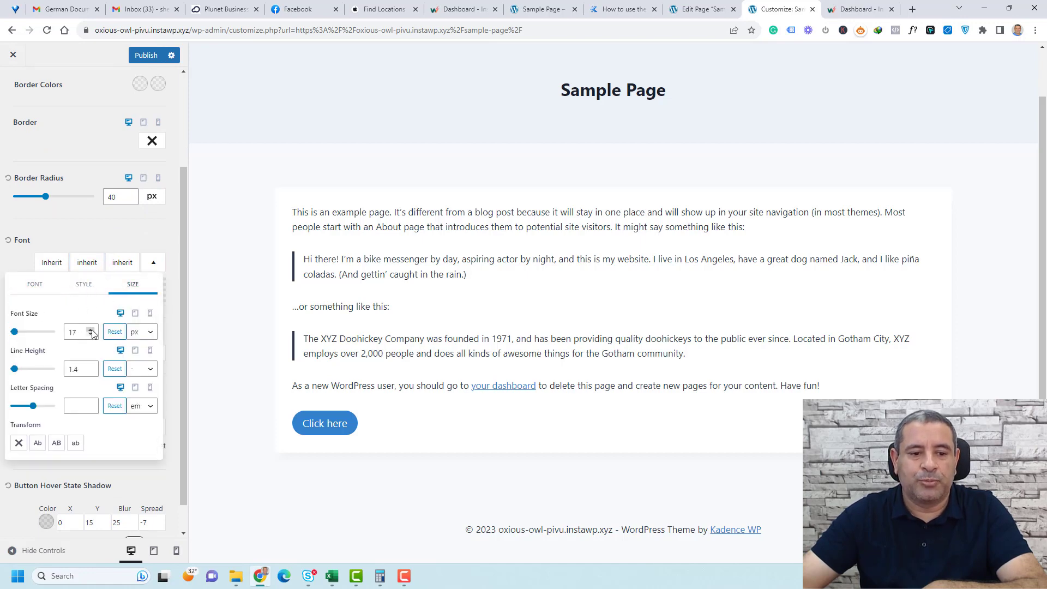
pyautogui.click(90, 329)
pyautogui.click(91, 329)
pyautogui.click(91, 329)
pyautogui.click(91, 329)
pyautogui.click(91, 330)
pyautogui.click(90, 329)
pyautogui.click(90, 329)
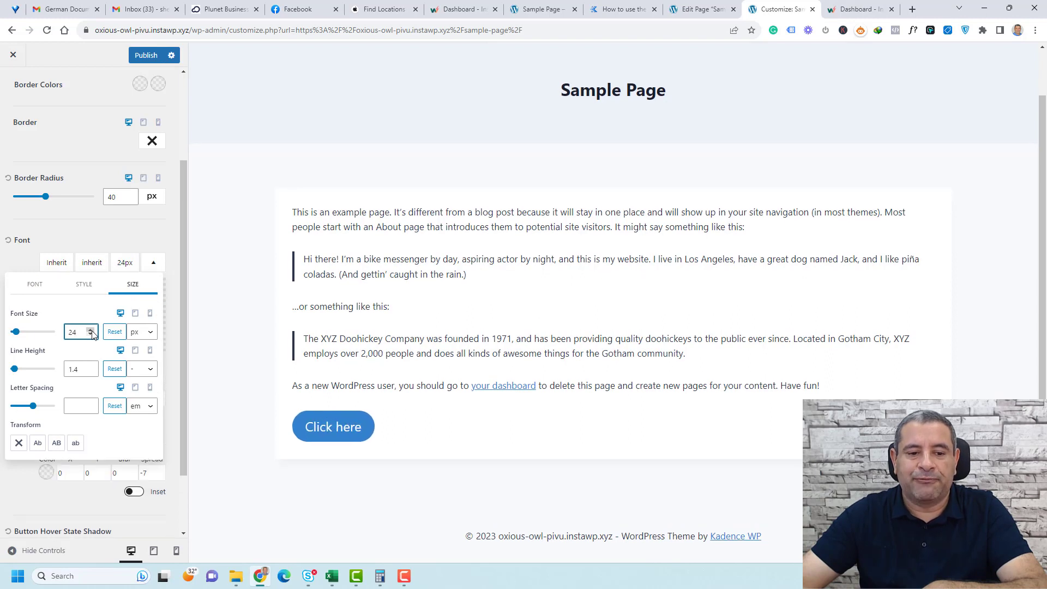
pyautogui.click(91, 334)
pyautogui.click(90, 334)
pyautogui.click(91, 335)
pyautogui.click(90, 334)
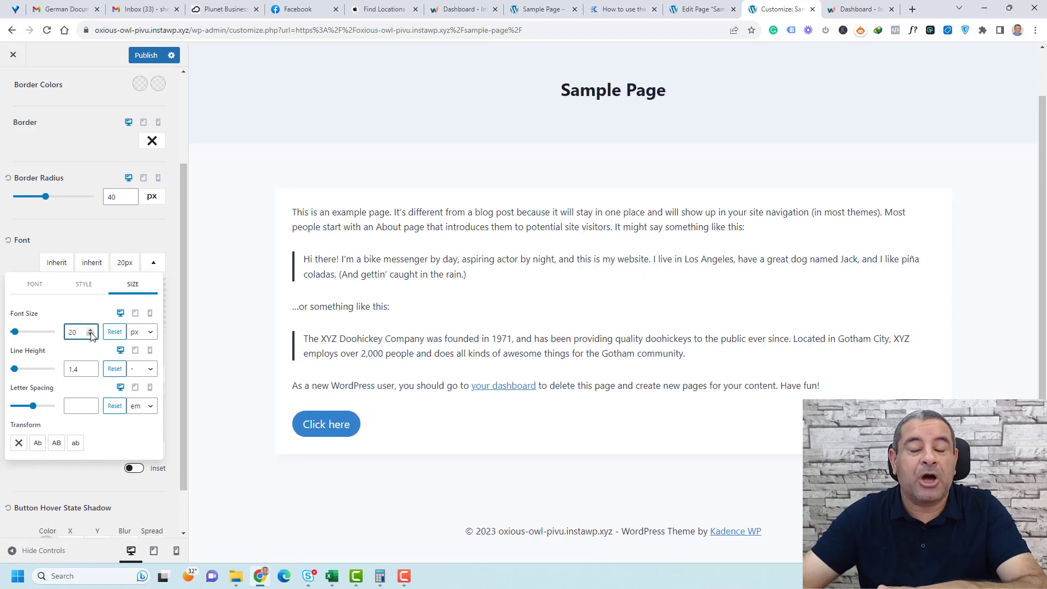
pyautogui.click(67, 239)
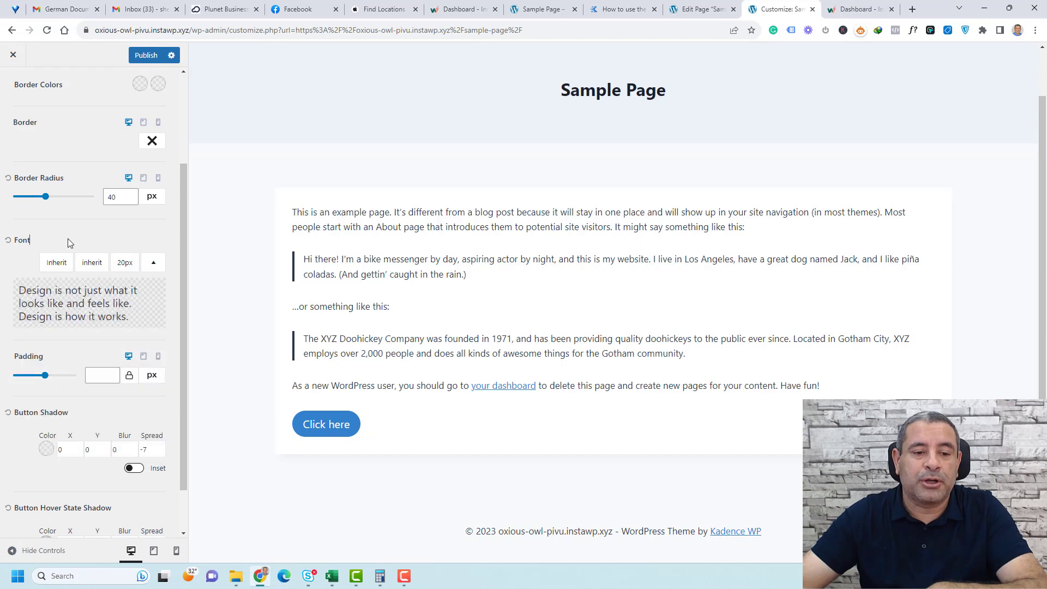
# Go to the Typography settings under Colors & Fonts and try Helvetica, sans-serif as the base font.
pyautogui.scroll(-1, 97, 346)
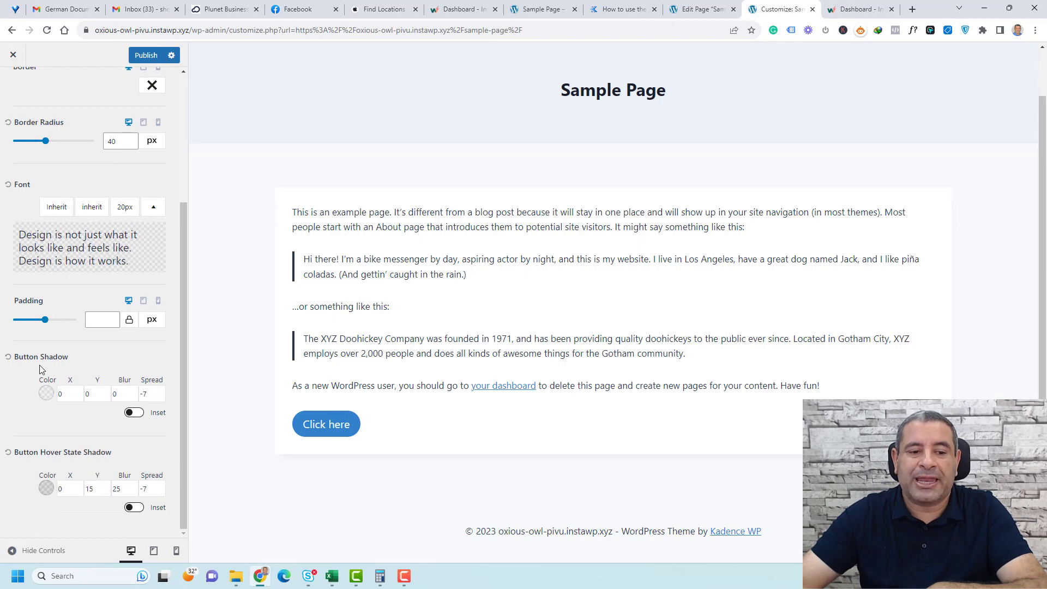
pyautogui.scroll(3, 48, 357)
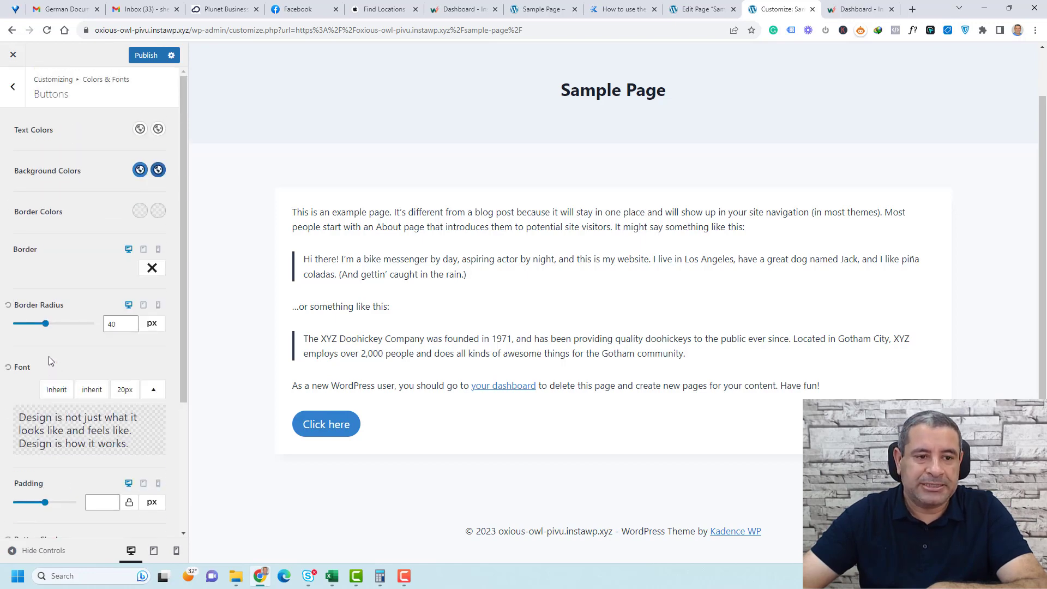
pyautogui.click(13, 86)
pyautogui.click(65, 184)
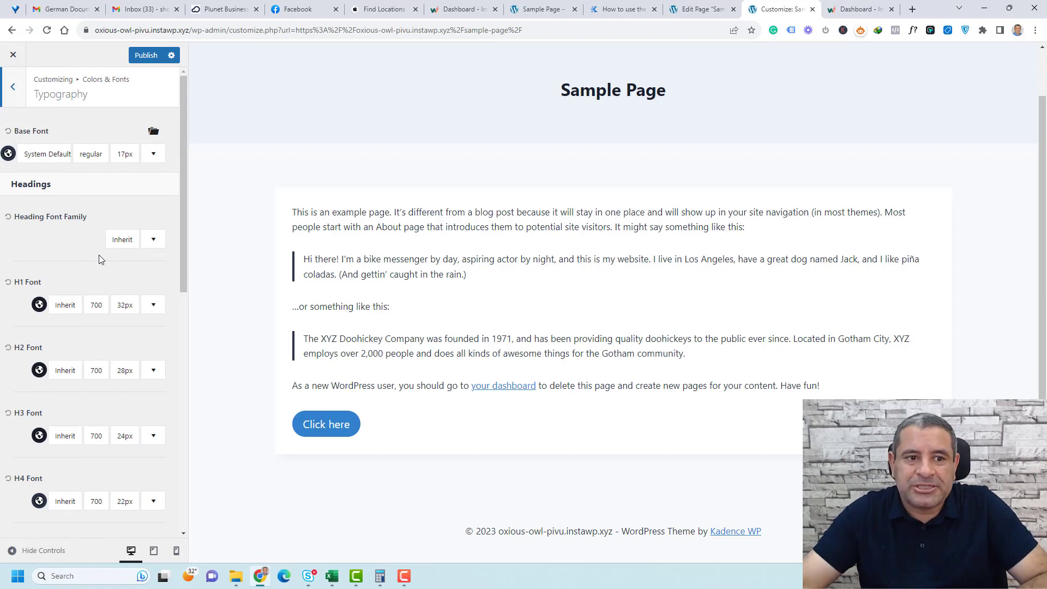
pyautogui.click(58, 155)
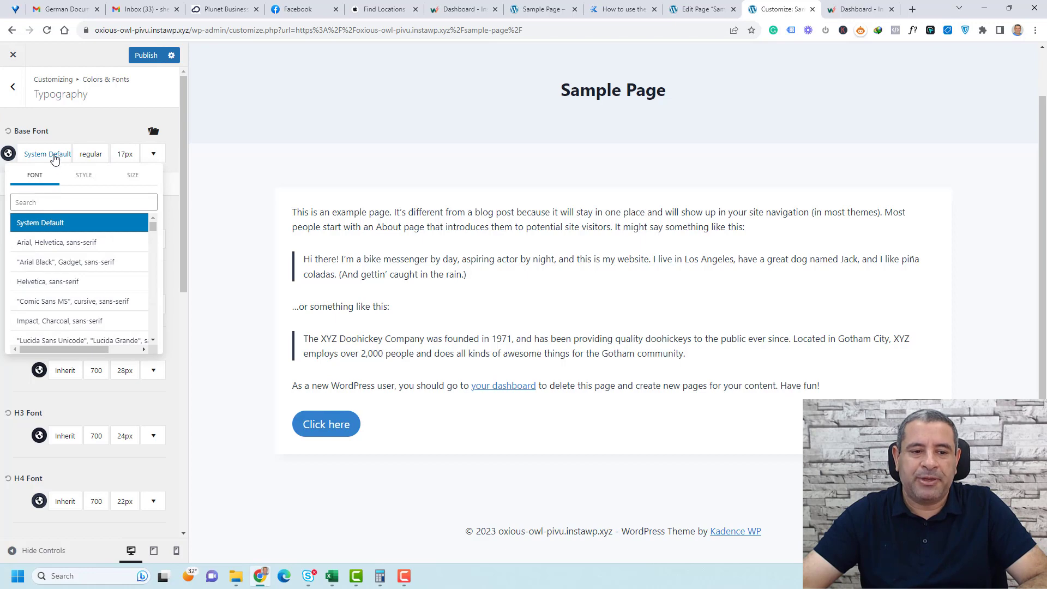
pyautogui.click(79, 283)
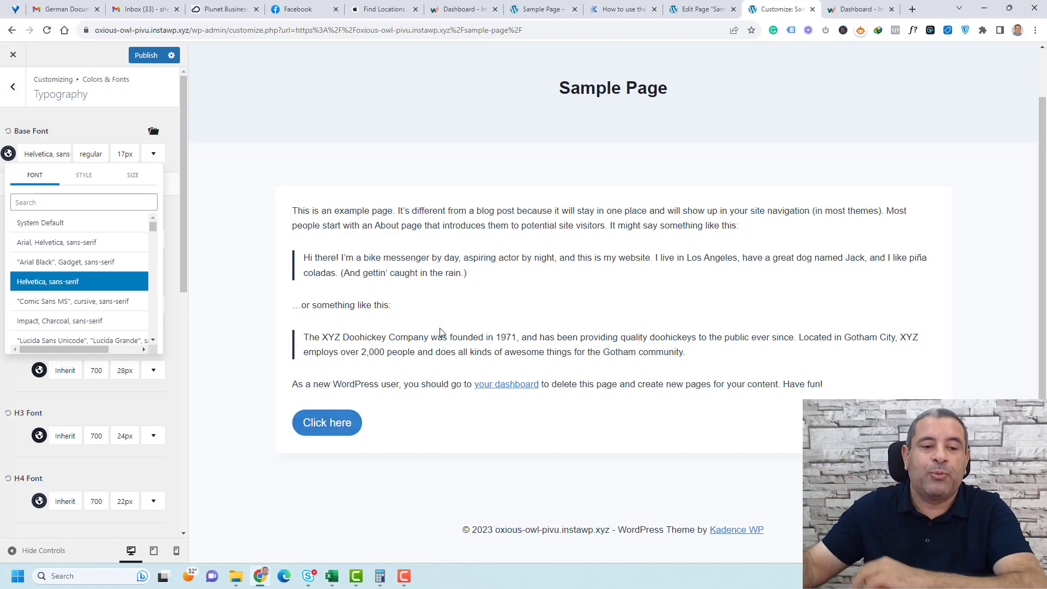
# Change the base font to ABeeZee.
pyautogui.click(52, 139)
pyautogui.click(50, 153)
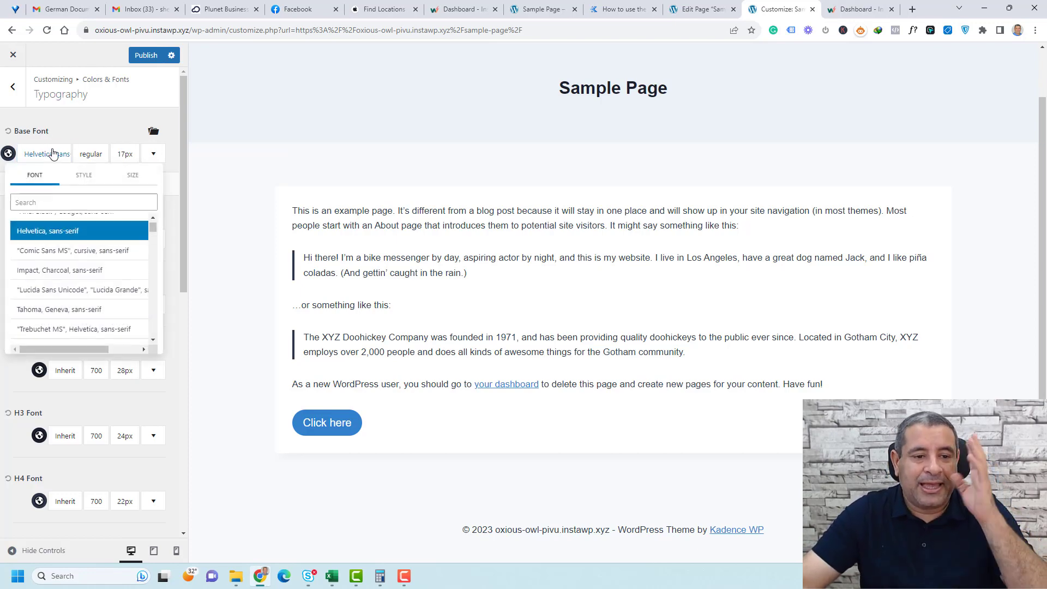
pyautogui.scroll(-2, 80, 255)
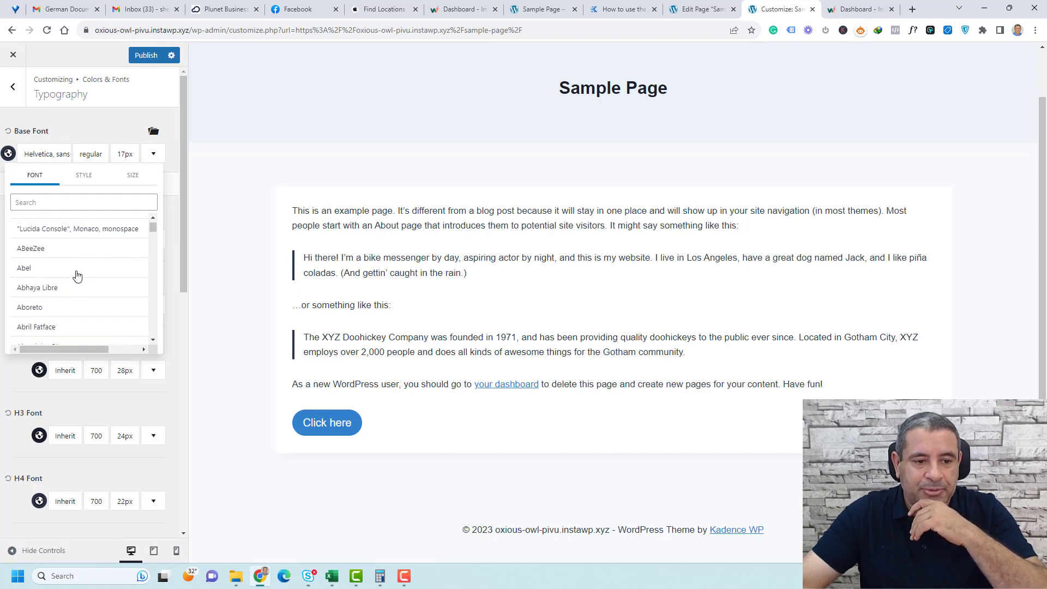
pyautogui.click(75, 255)
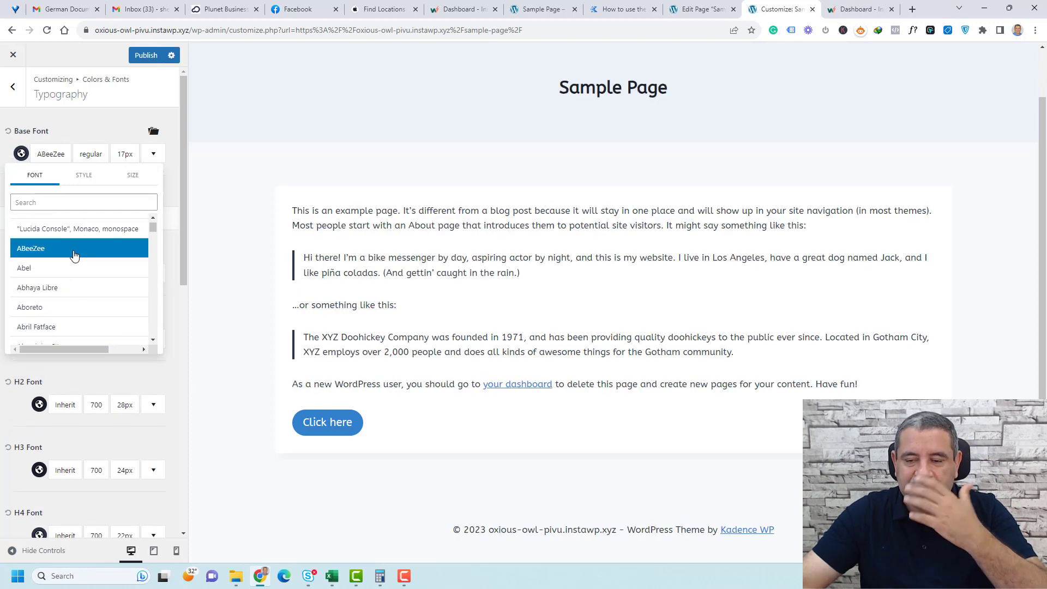
pyautogui.scroll(1, 532, 224)
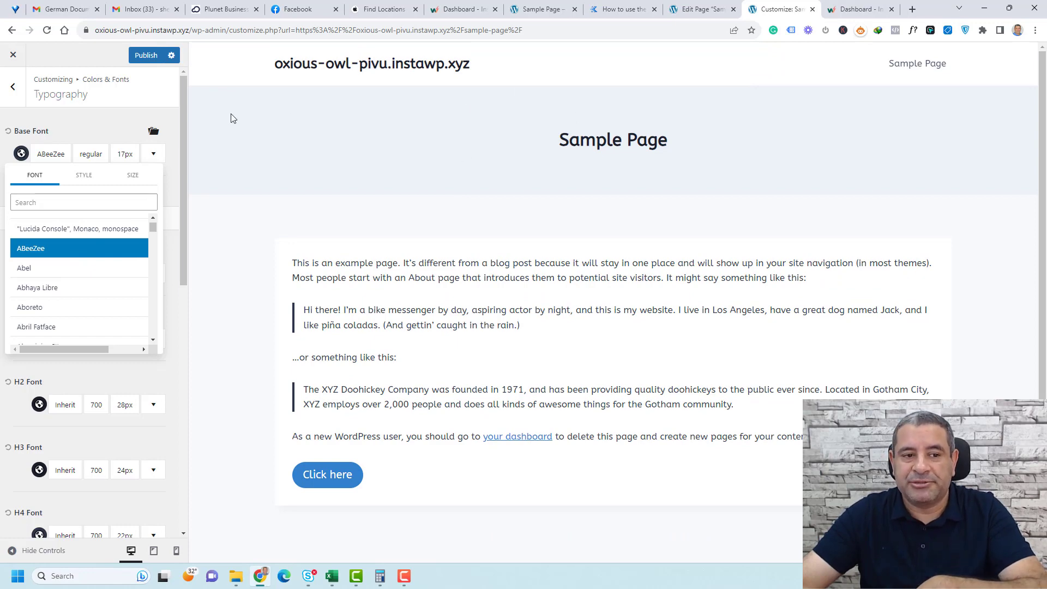
pyautogui.click(90, 121)
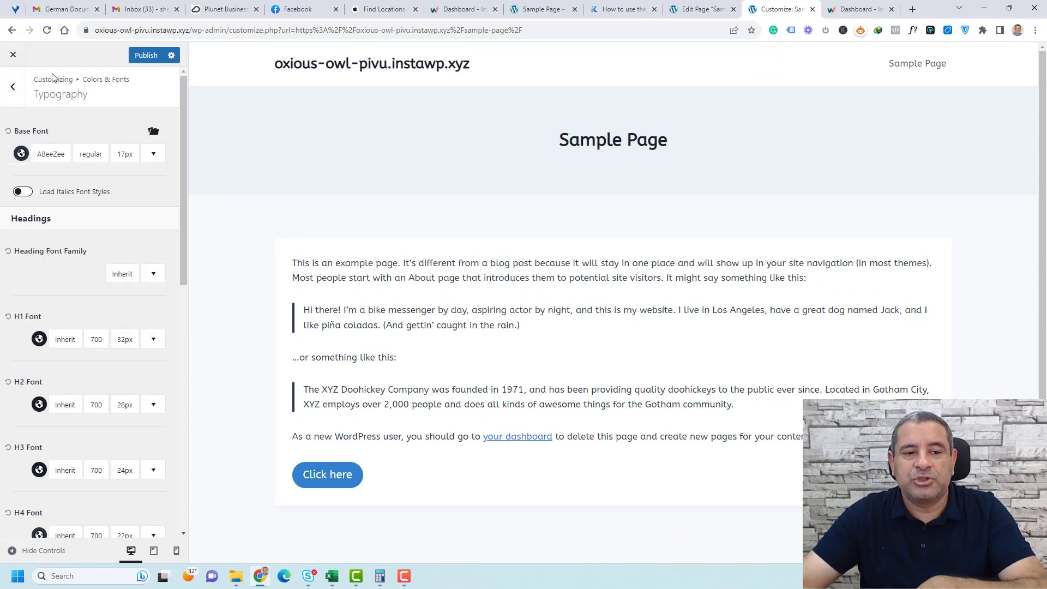
# Set the H1 heading font size to 45 px.
pyautogui.scroll(-3, 83, 238)
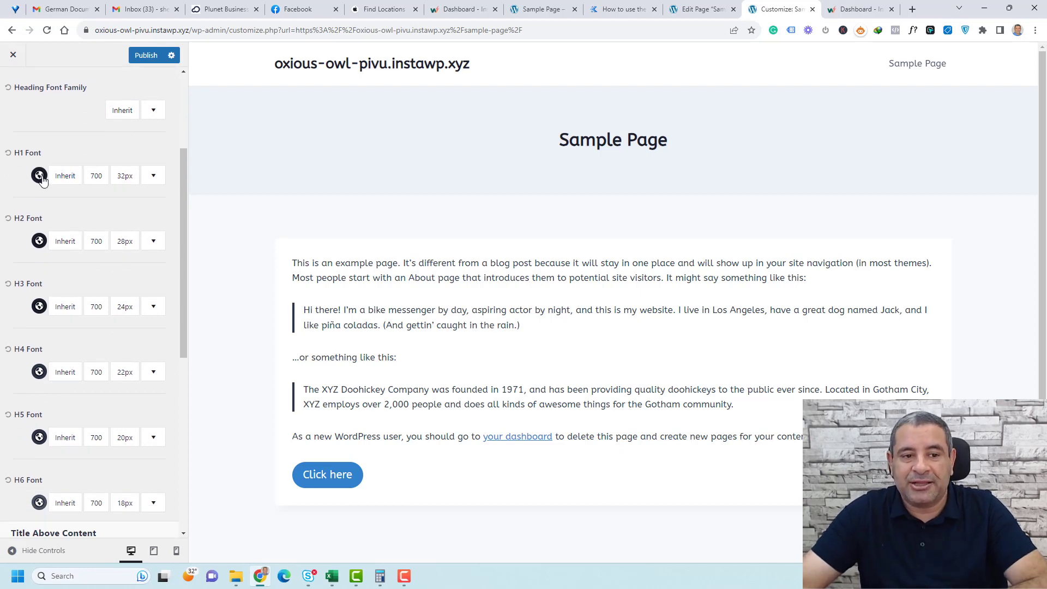
pyautogui.click(125, 177)
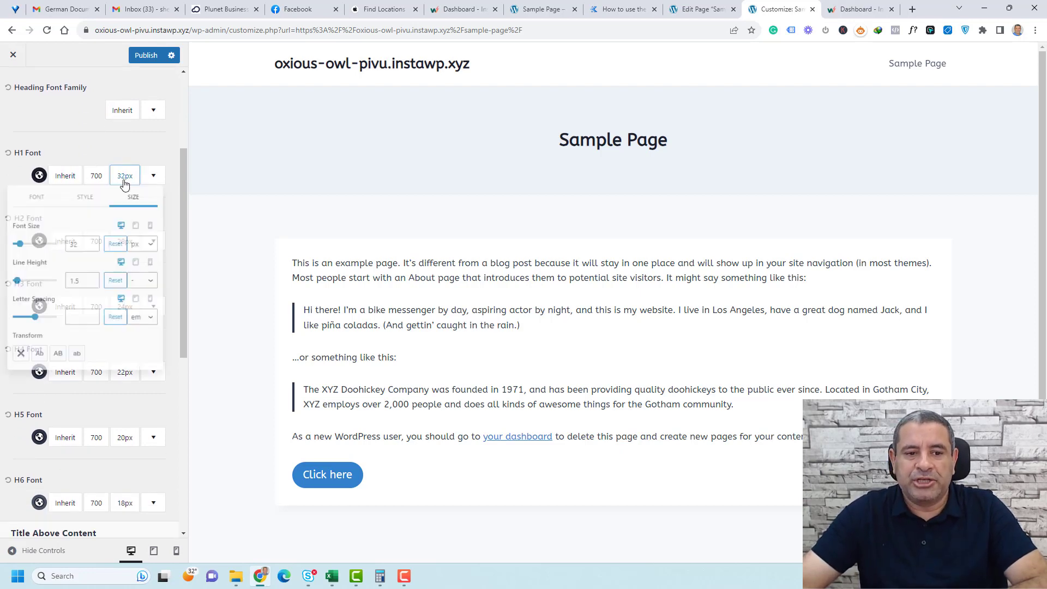
pyautogui.click(74, 244)
pyautogui.doubleClick(74, 244)
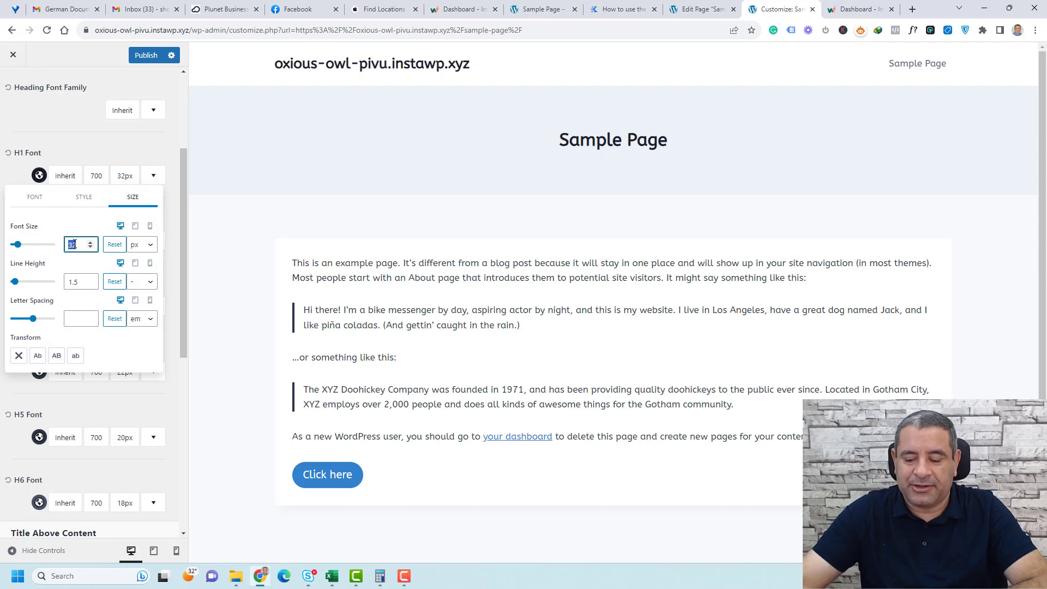
pyautogui.write('45')
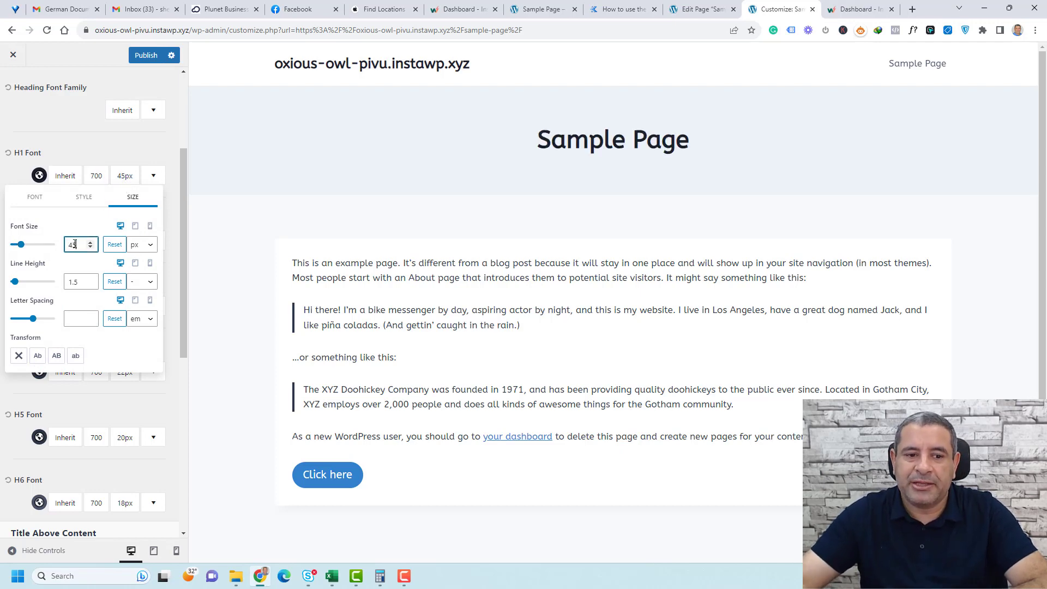
pyautogui.click(79, 139)
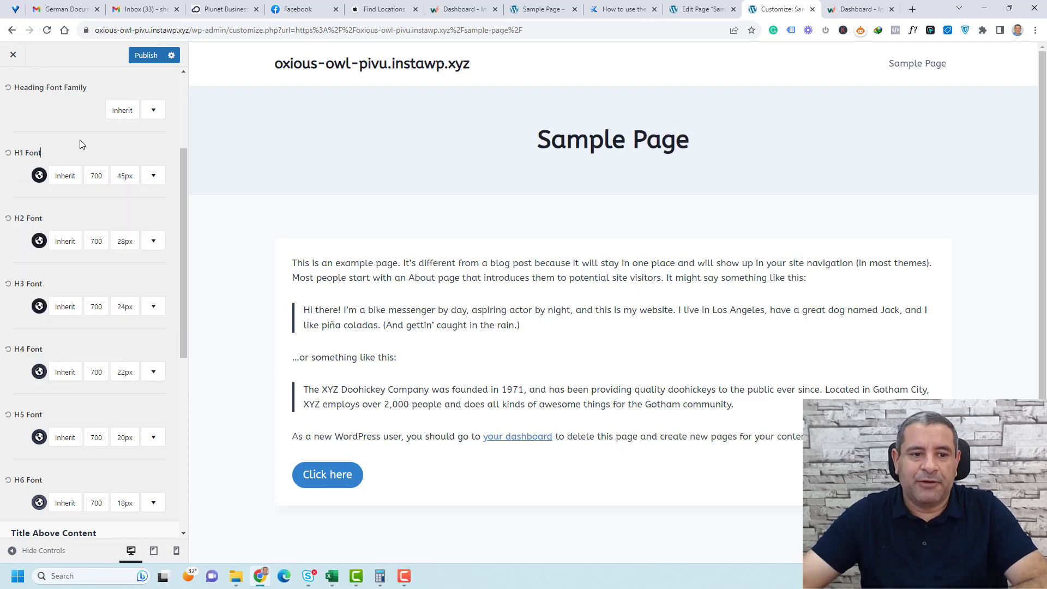
# Try the blue palette color 3182CE for H1 headings, and reset the H1 font settings to their defaults.
pyautogui.click(39, 176)
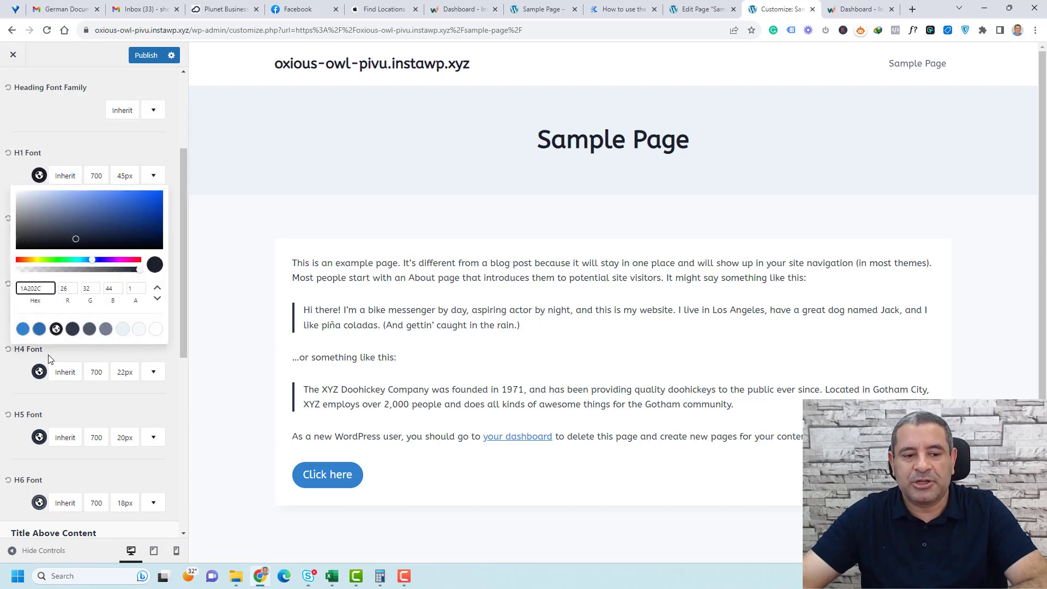
pyautogui.click(23, 330)
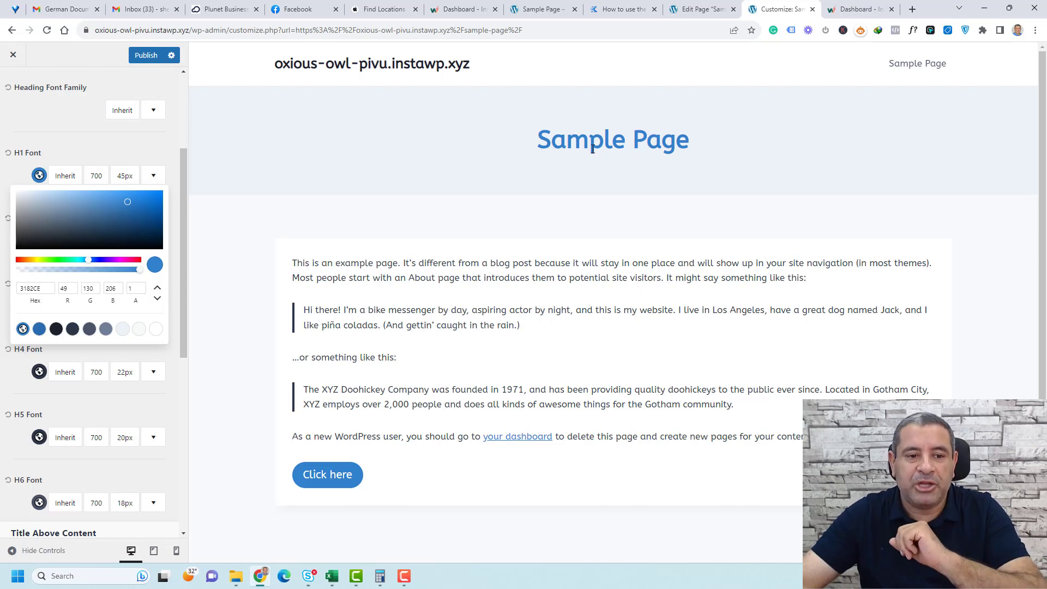
pyautogui.click(9, 156)
pyautogui.click(8, 153)
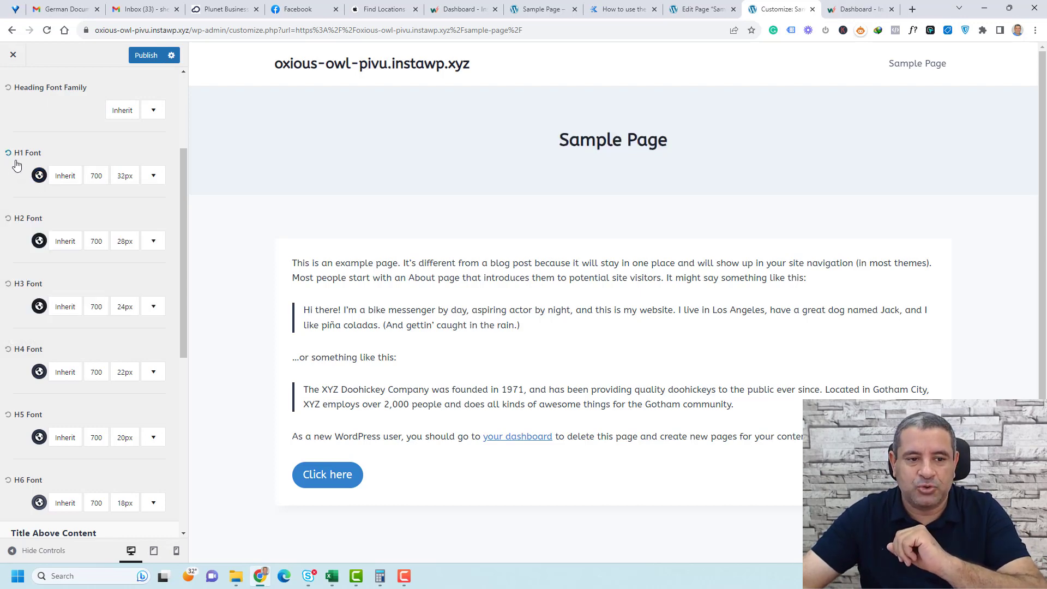
# Open the Layout settings under General and look through the single post and archive grid boxed options.
pyautogui.scroll(-5, 142, 309)
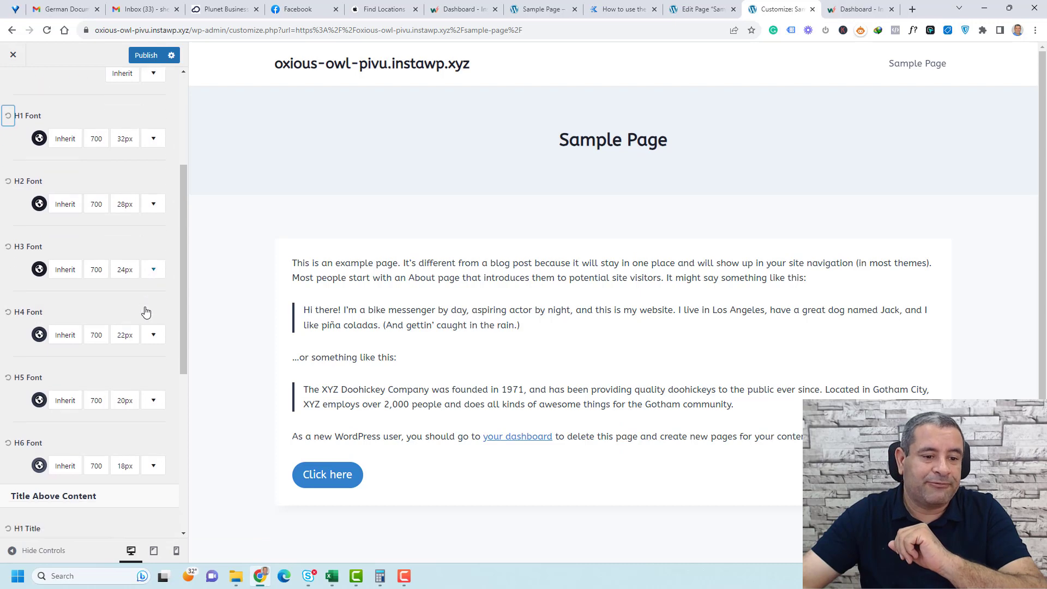
pyautogui.scroll(8, 146, 308)
pyautogui.click(12, 88)
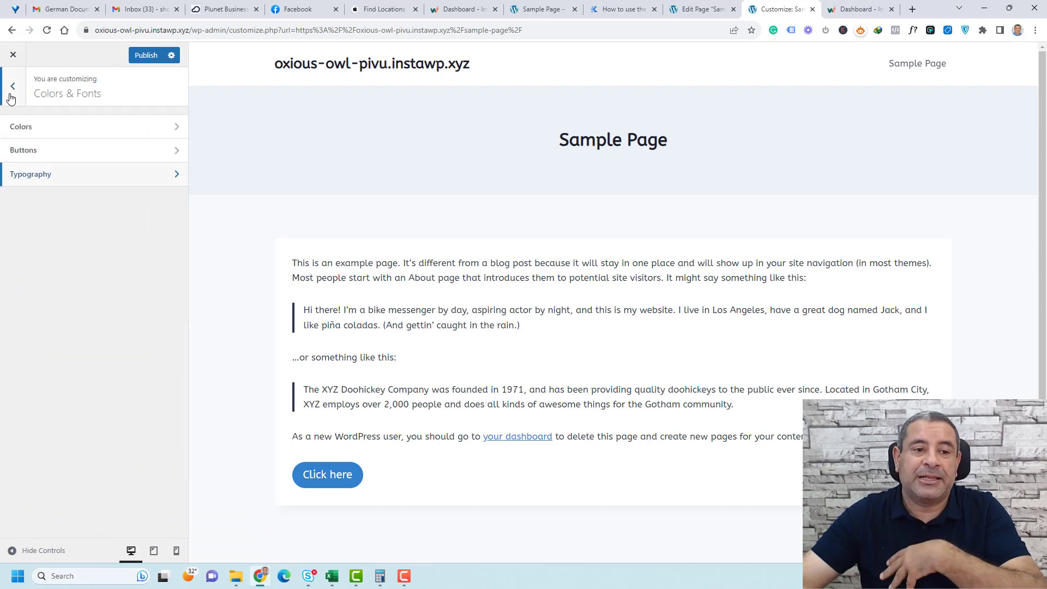
pyautogui.click(11, 92)
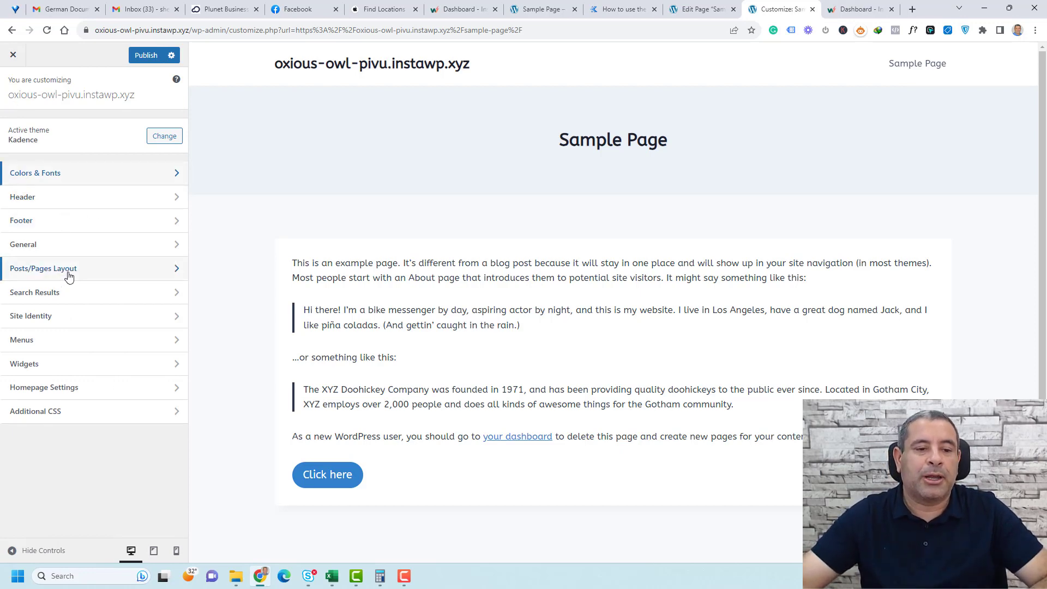
pyautogui.click(77, 245)
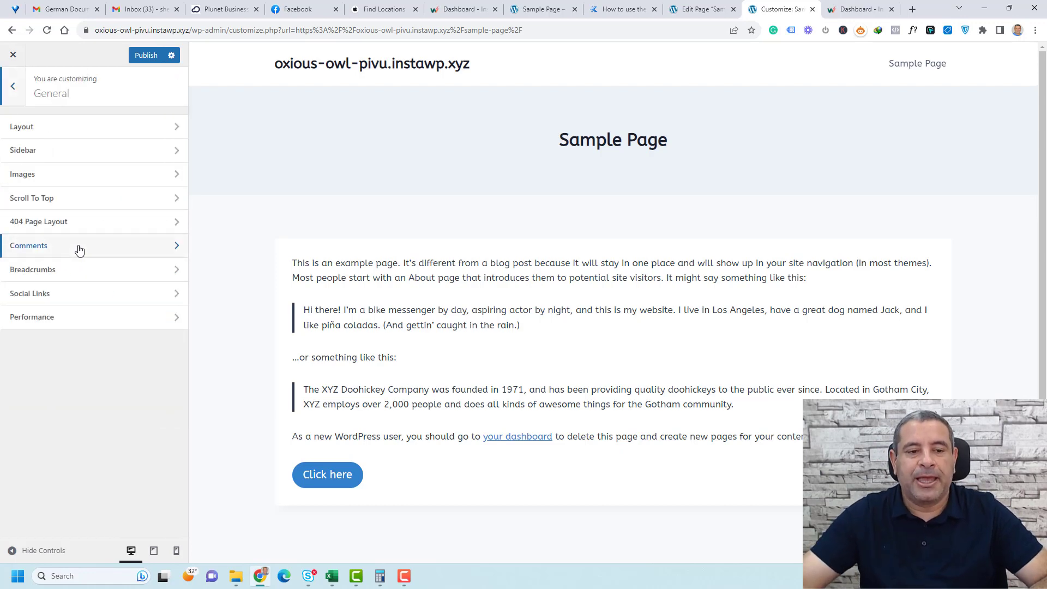
pyautogui.click(85, 134)
pyautogui.scroll(-5, 72, 296)
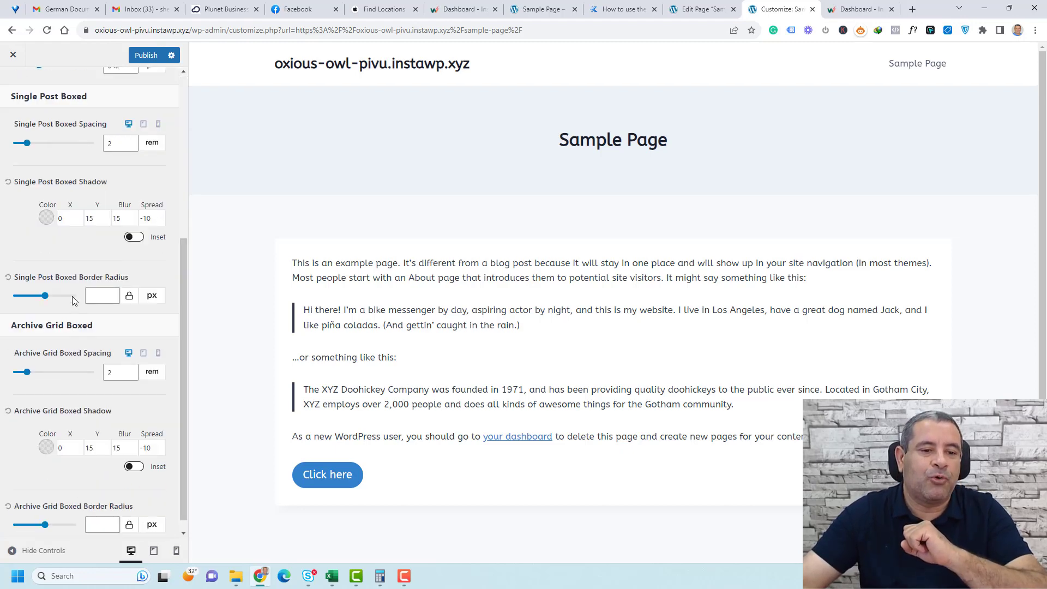
# Try a wider Content Max Width in the general layout settings and set it to 1280 px.
pyautogui.scroll(5, 72, 296)
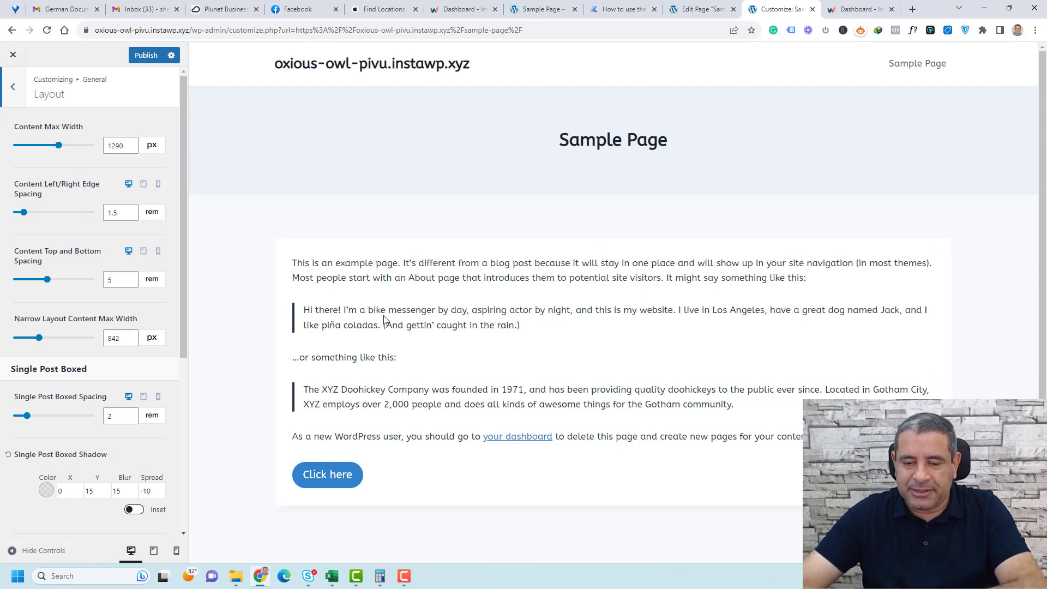
pyautogui.scroll(-1, 386, 317)
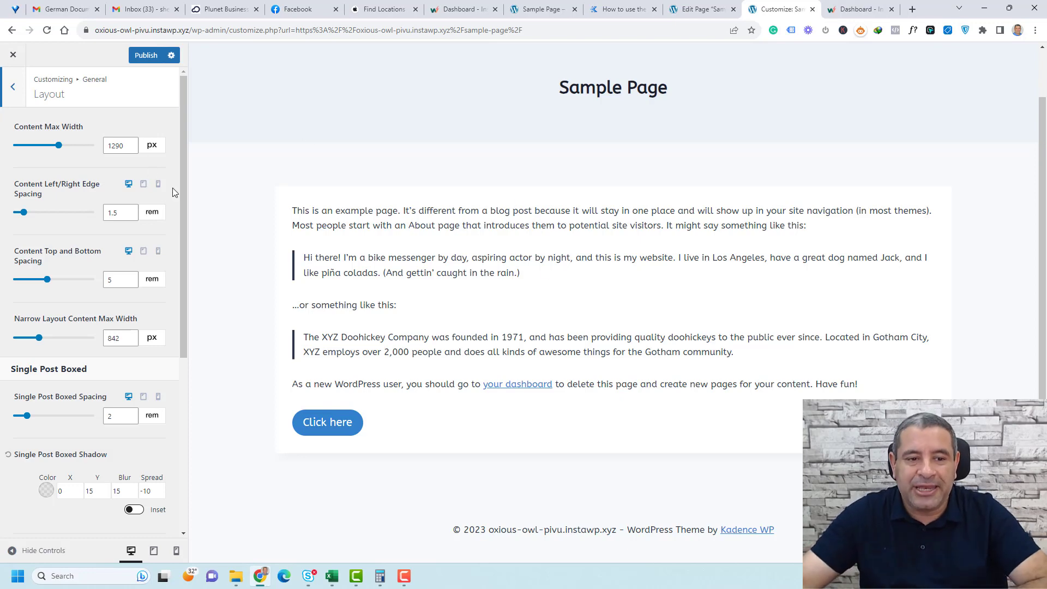
pyautogui.moveTo(59, 145); pyautogui.dragTo(66, 151)
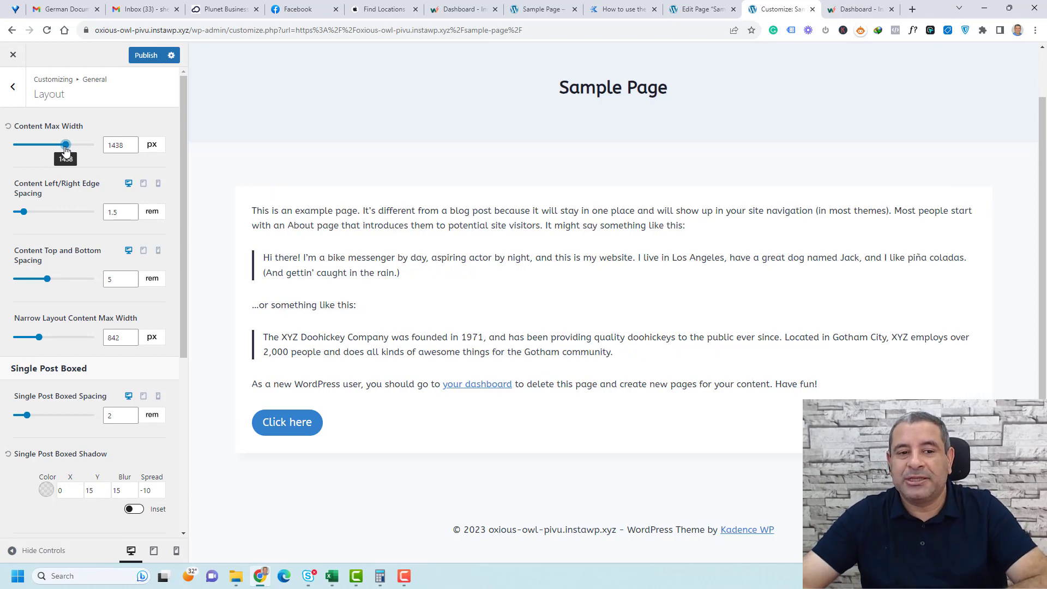
pyautogui.moveTo(66, 151); pyautogui.dragTo(63, 152)
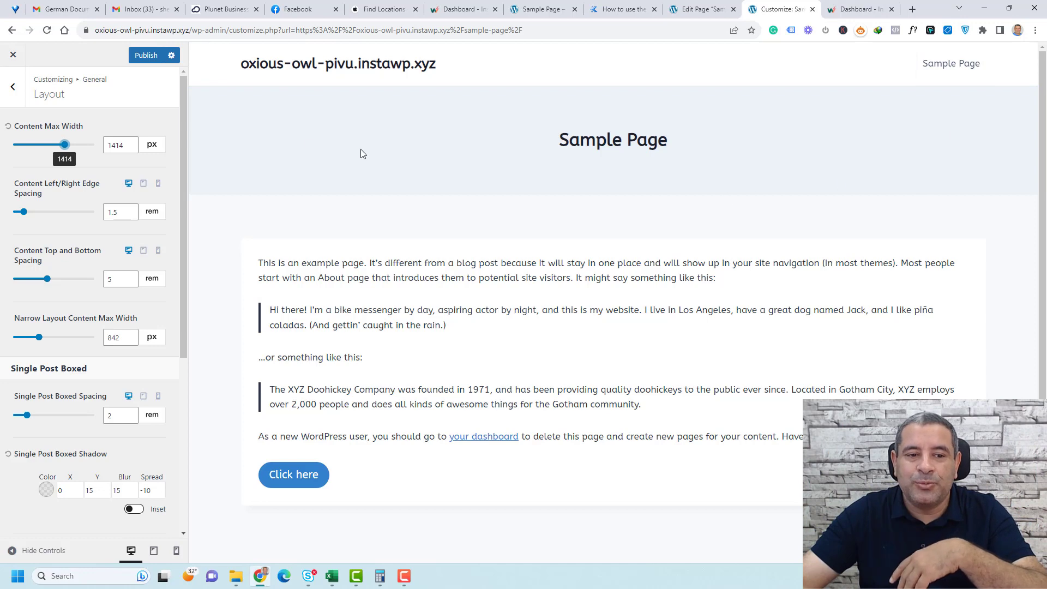
pyautogui.doubleClick(120, 141)
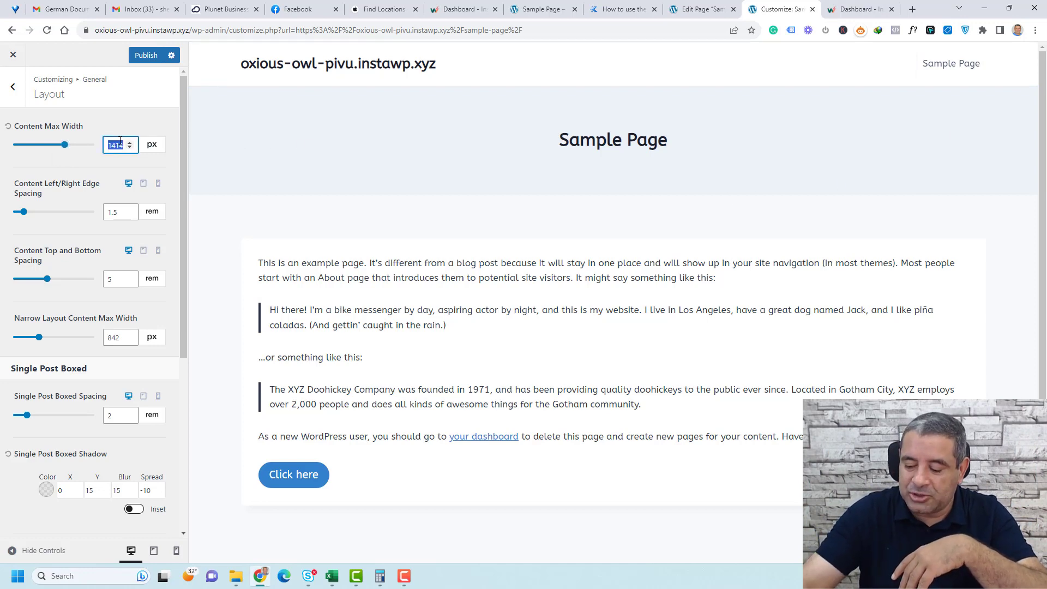
pyautogui.write('1280')
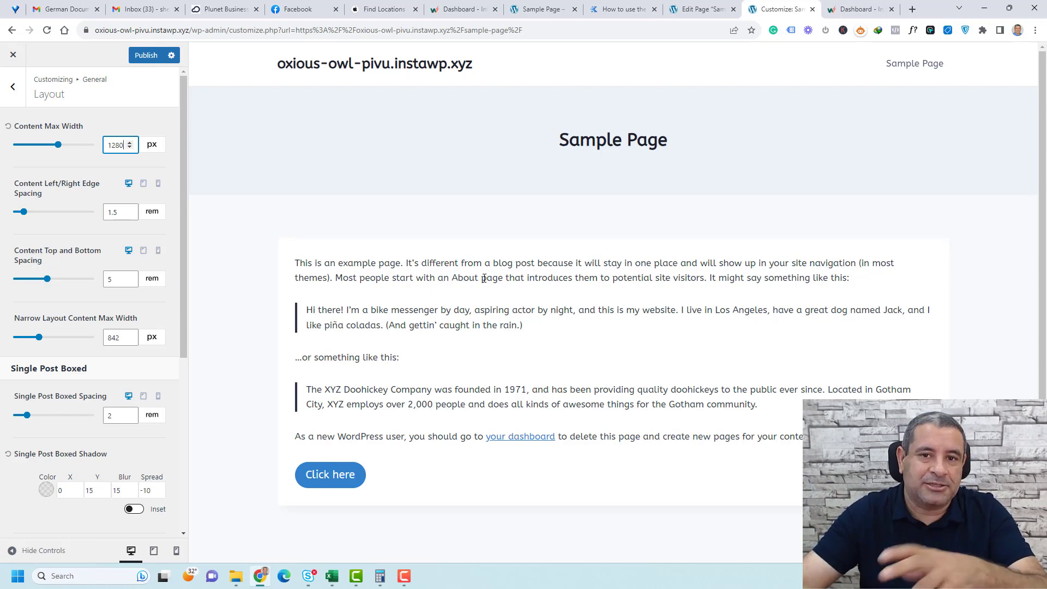
# Set the Narrow Layout Content Max Width to 750 px.
pyautogui.scroll(-2, 118, 229)
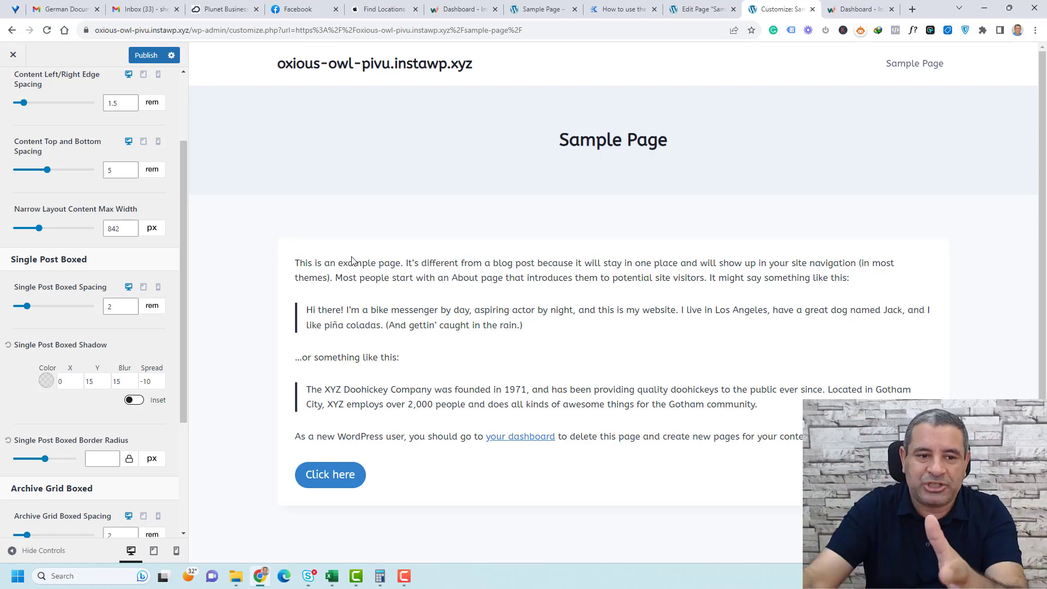
pyautogui.scroll(3, 120, 138)
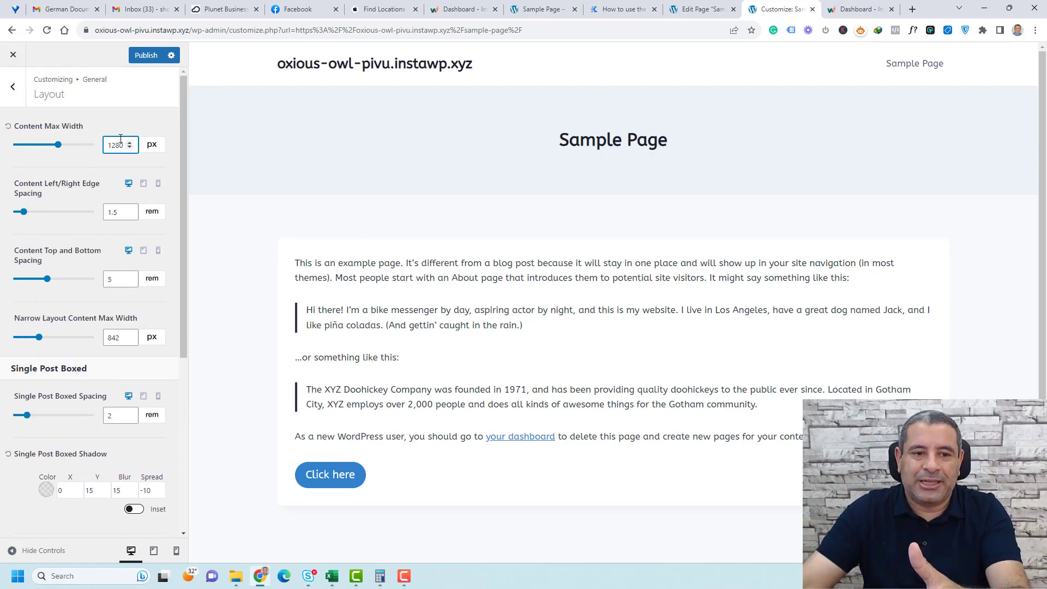
pyautogui.scroll(-2, 92, 238)
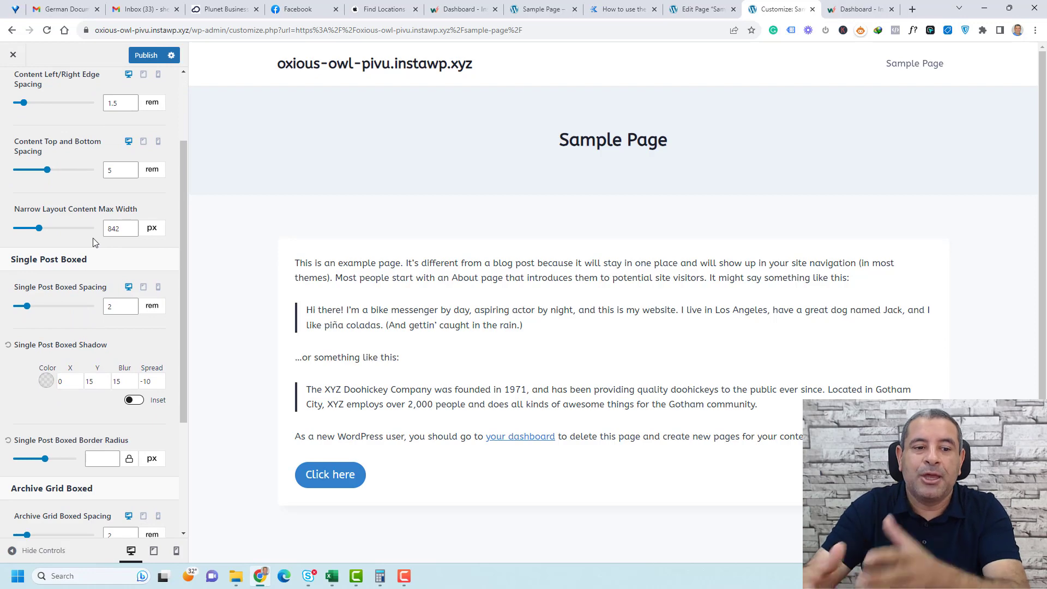
pyautogui.doubleClick(114, 229)
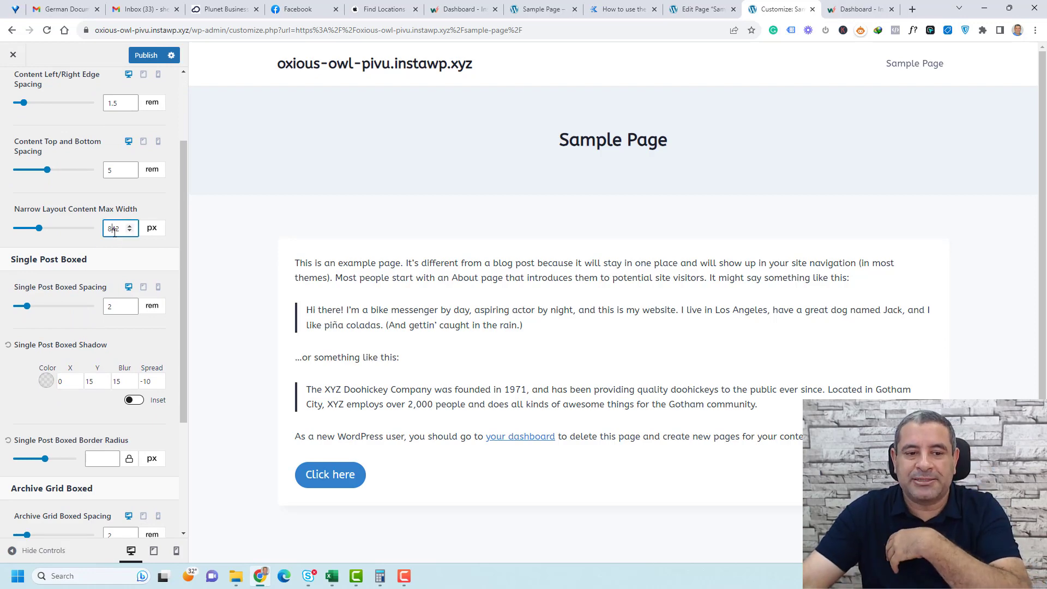
pyautogui.write('750')
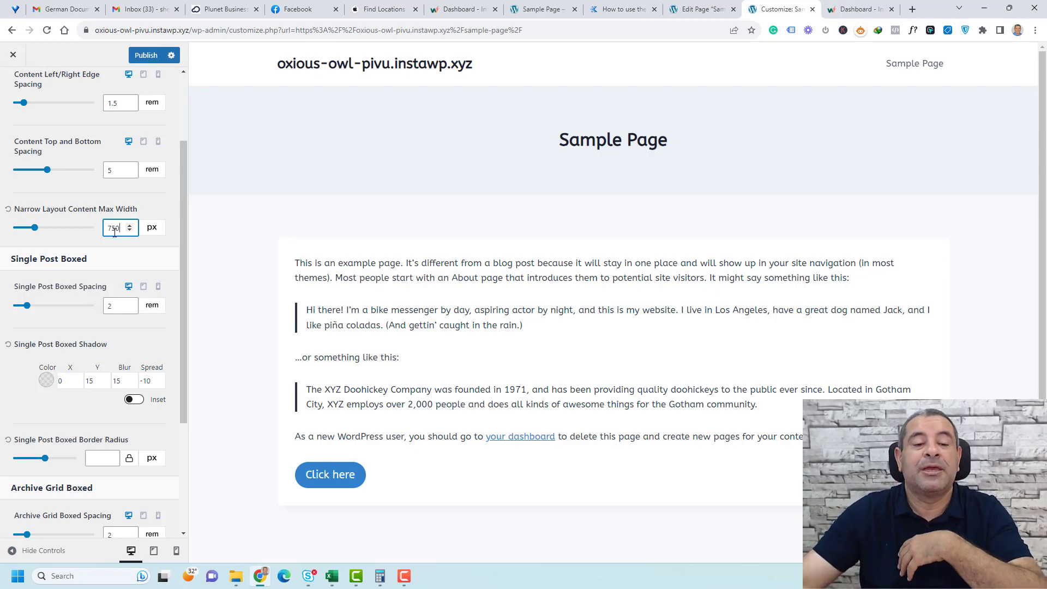
pyautogui.scroll(2, 111, 271)
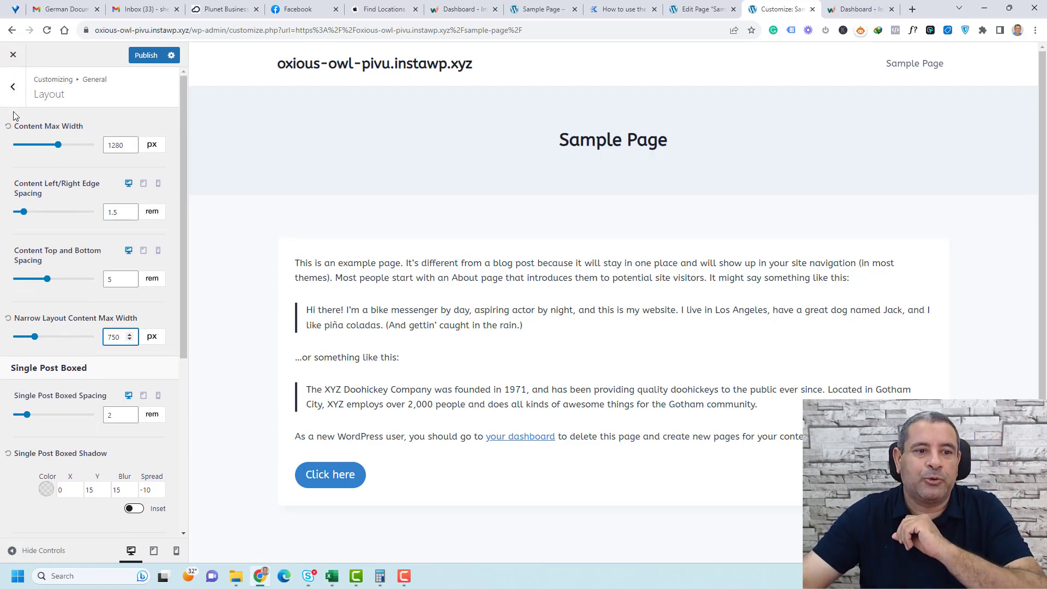
# Open the Sidebar settings under General and try the Enable Sticky Sidebar option, switching it back off.
pyautogui.click(12, 86)
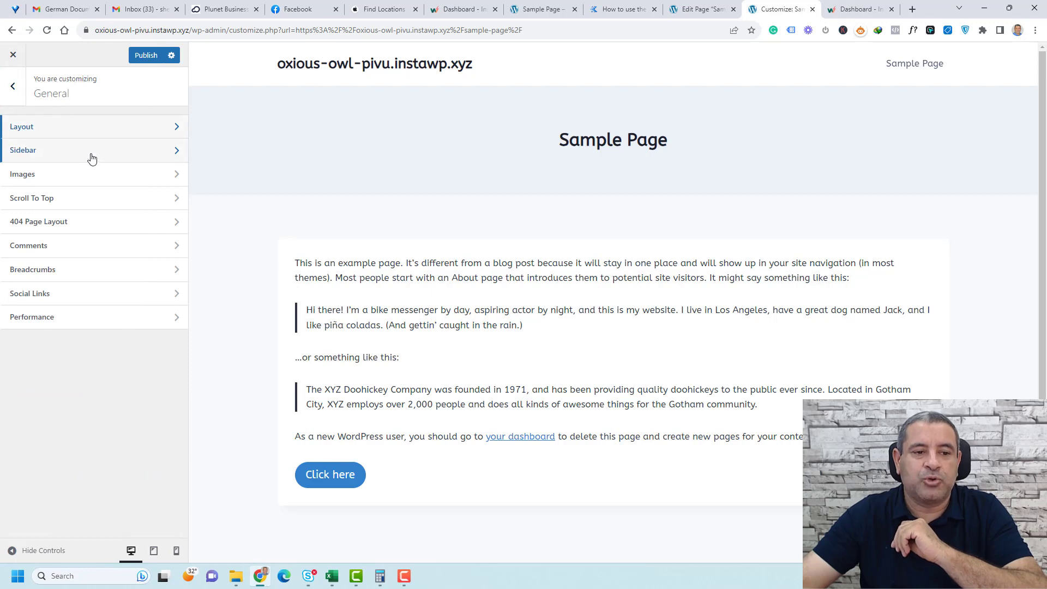
pyautogui.click(91, 159)
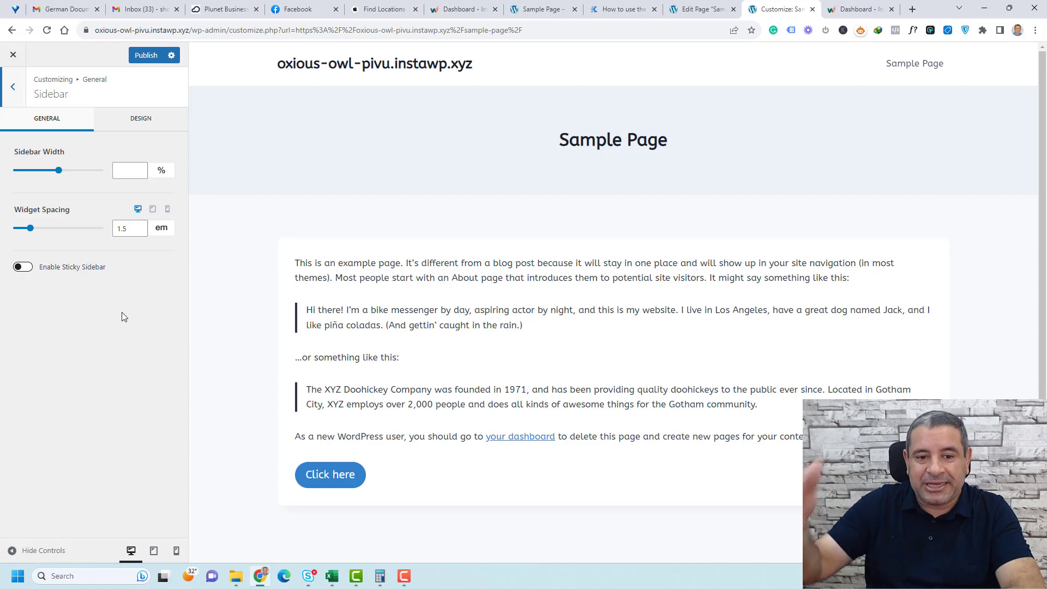
pyautogui.click(30, 270)
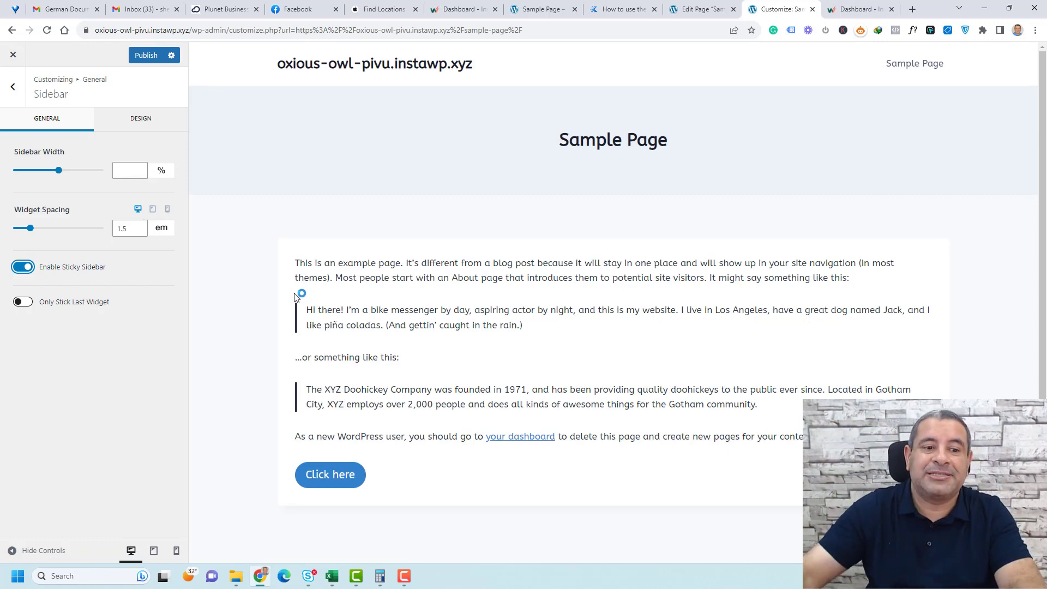
pyautogui.click(23, 267)
# Look through the sidebar design settings for widget titles, widget content, link style, background, divider border and padding.
pyautogui.click(132, 120)
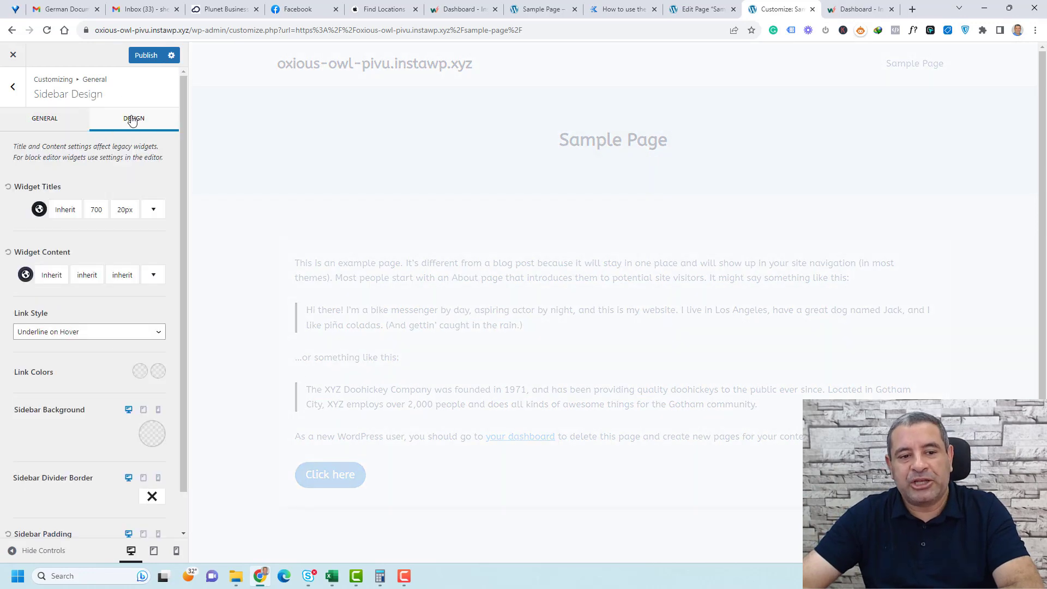
pyautogui.scroll(-1, 94, 306)
pyautogui.scroll(1, 95, 306)
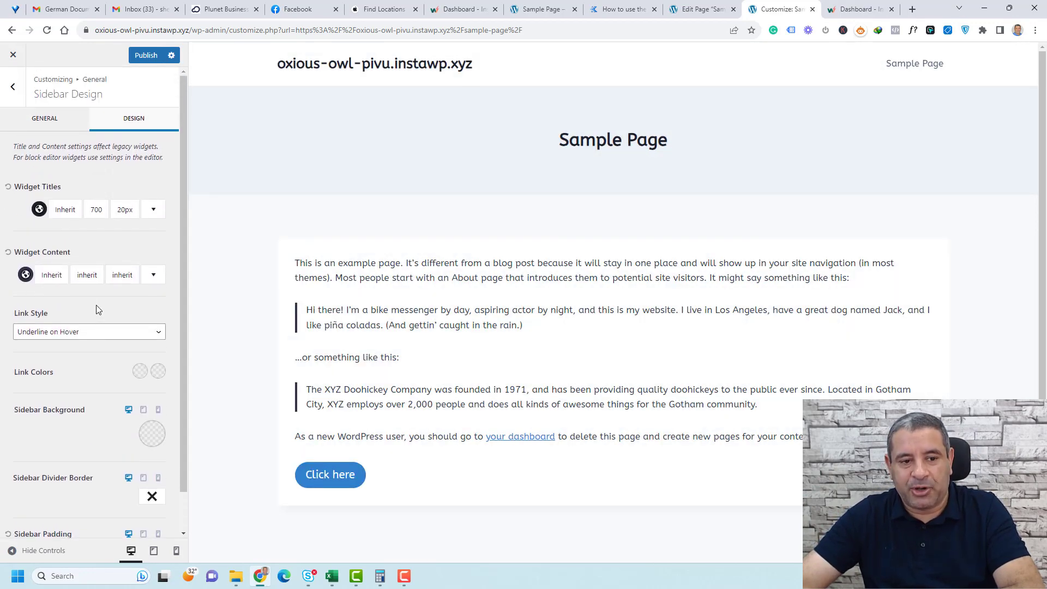
pyautogui.scroll(-1, 60, 411)
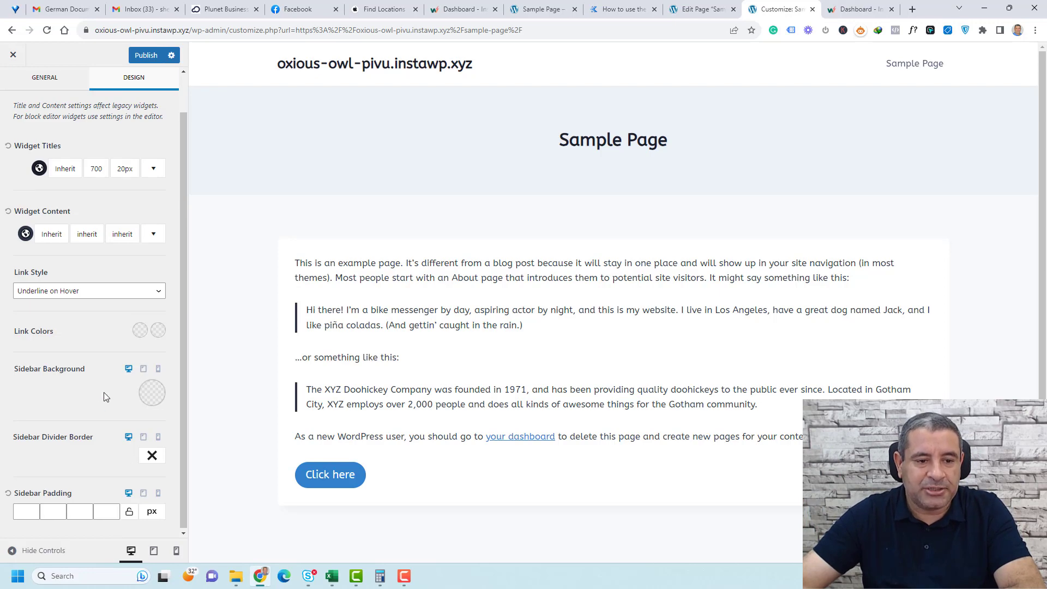
pyautogui.scroll(1, 14, 207)
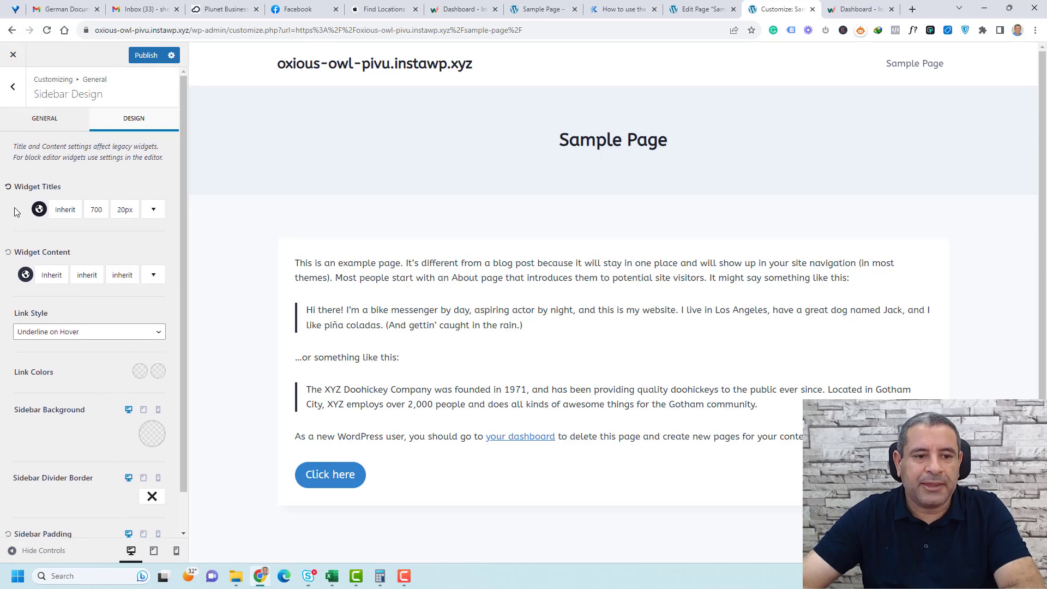
pyautogui.click(13, 87)
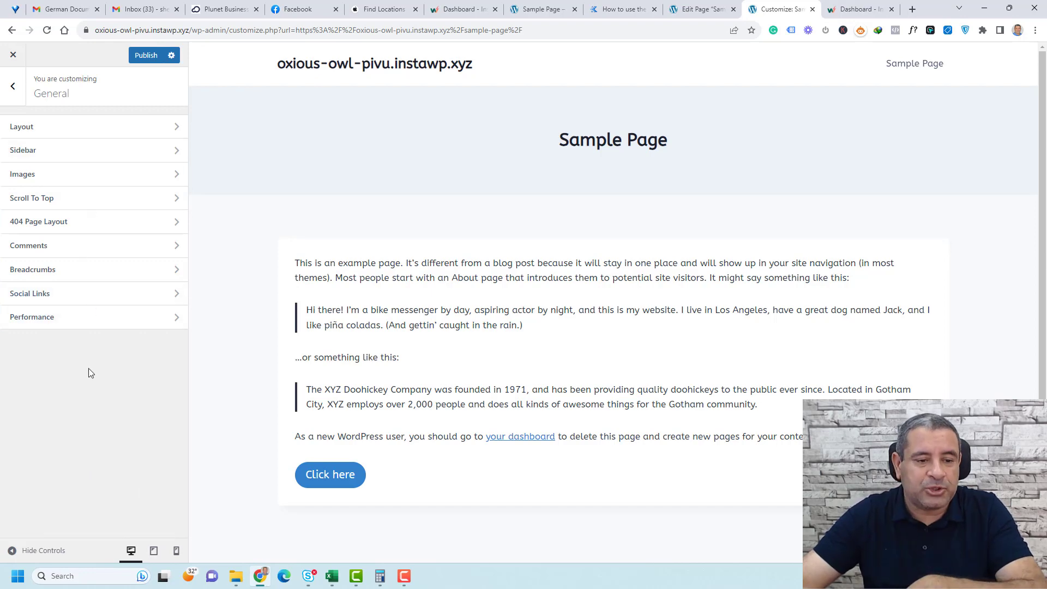
# Enter # as a placeholder for the Facebook, Twitter, Instagram and YouTube links in the General Social Links settings.
pyautogui.click(94, 294)
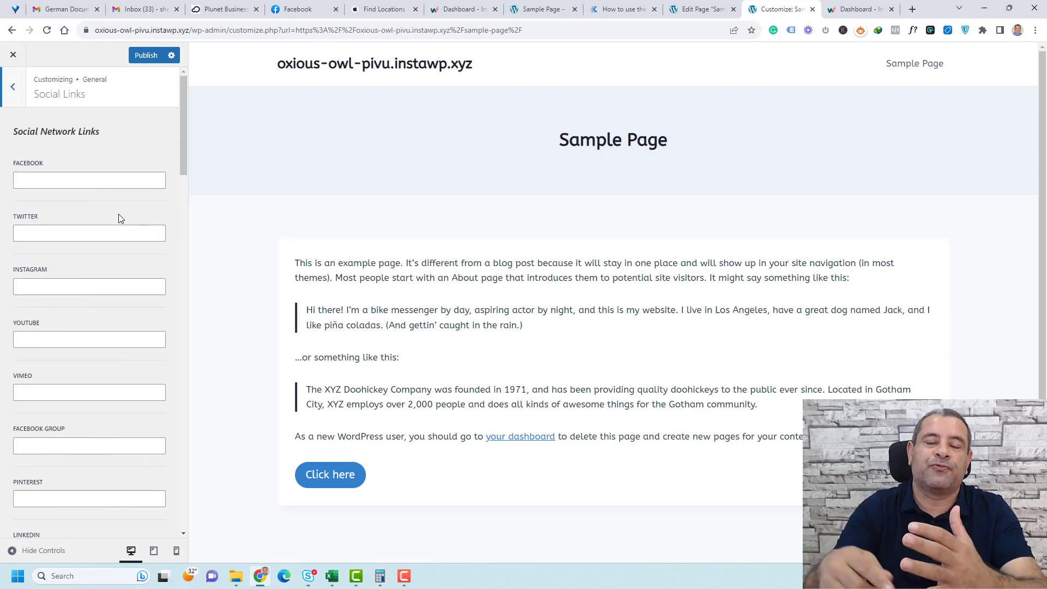
pyautogui.scroll(-5, 120, 296)
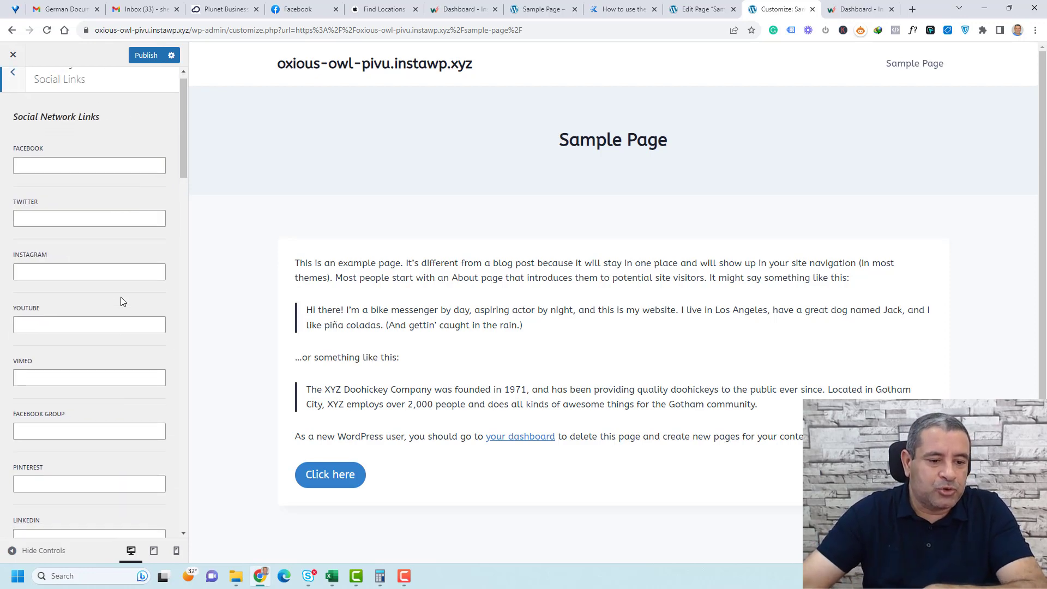
pyautogui.scroll(8, 120, 297)
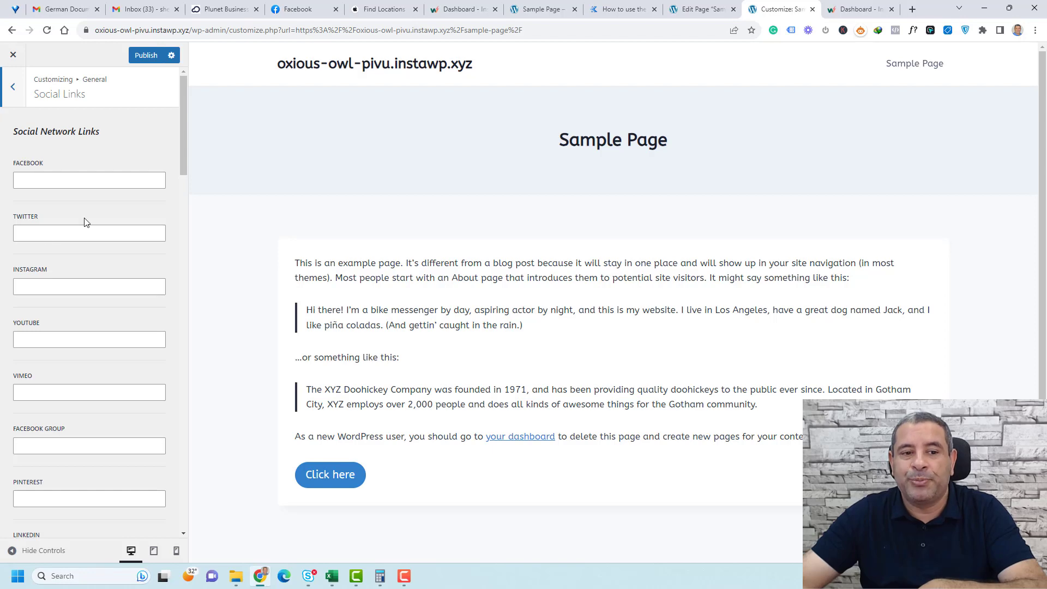
pyautogui.click(101, 186)
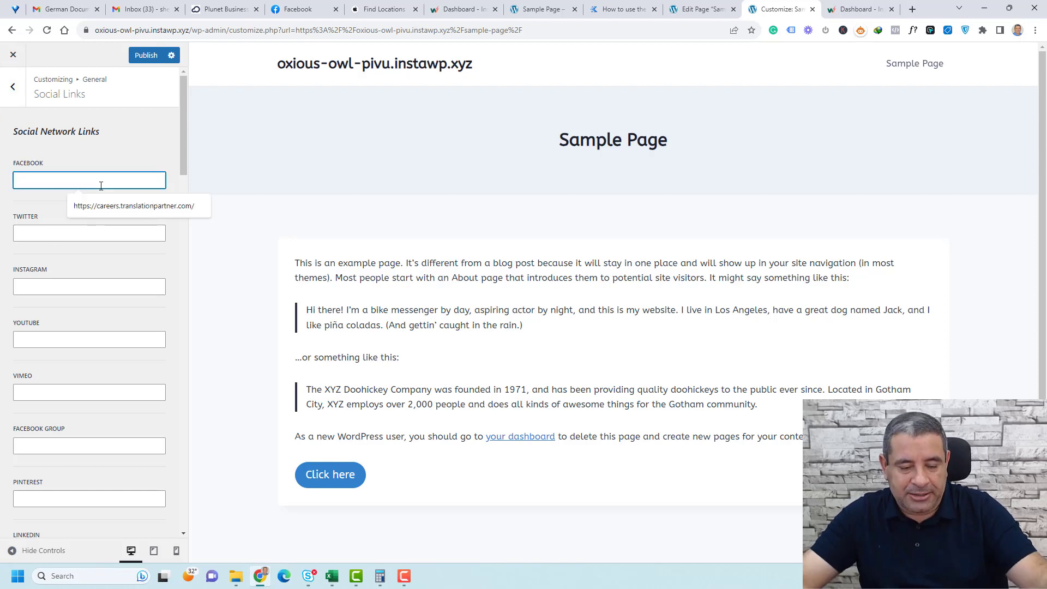
pyautogui.write('#')
pyautogui.click(73, 231)
pyautogui.write('#')
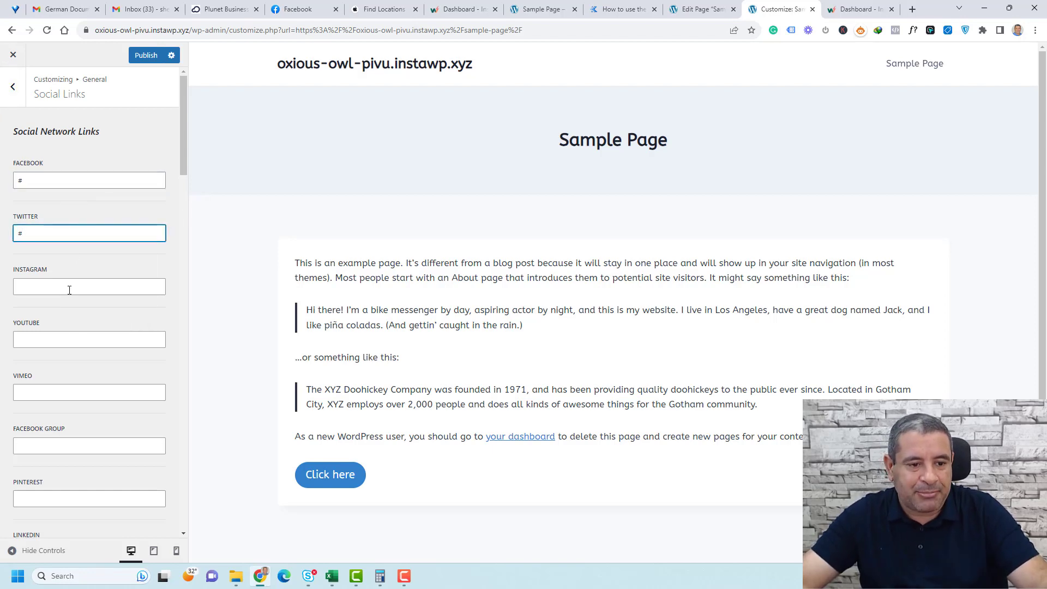
pyautogui.click(71, 286)
pyautogui.write('#')
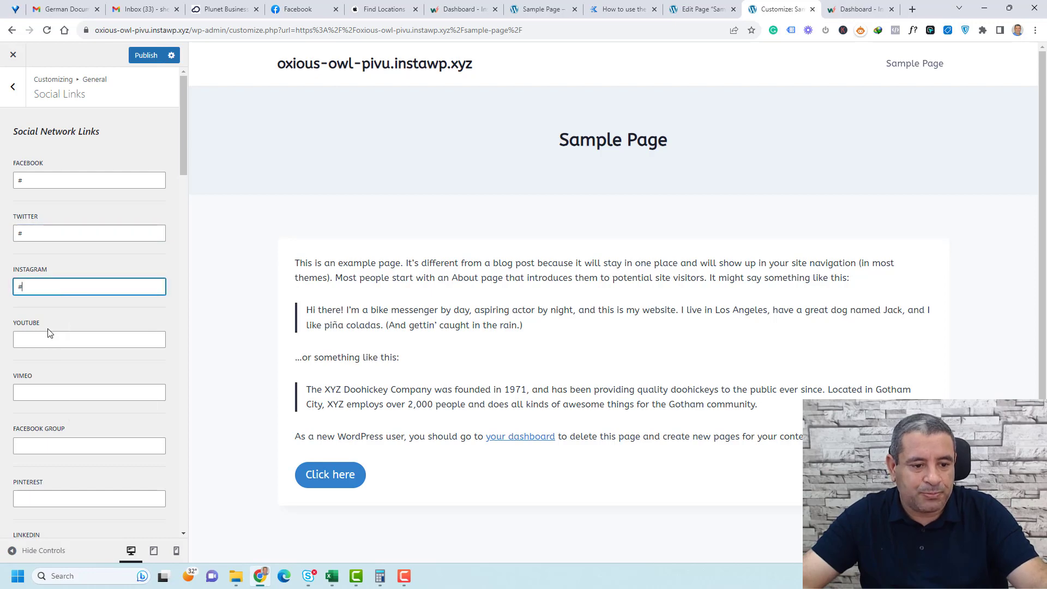
pyautogui.click(50, 335)
pyautogui.write('#')
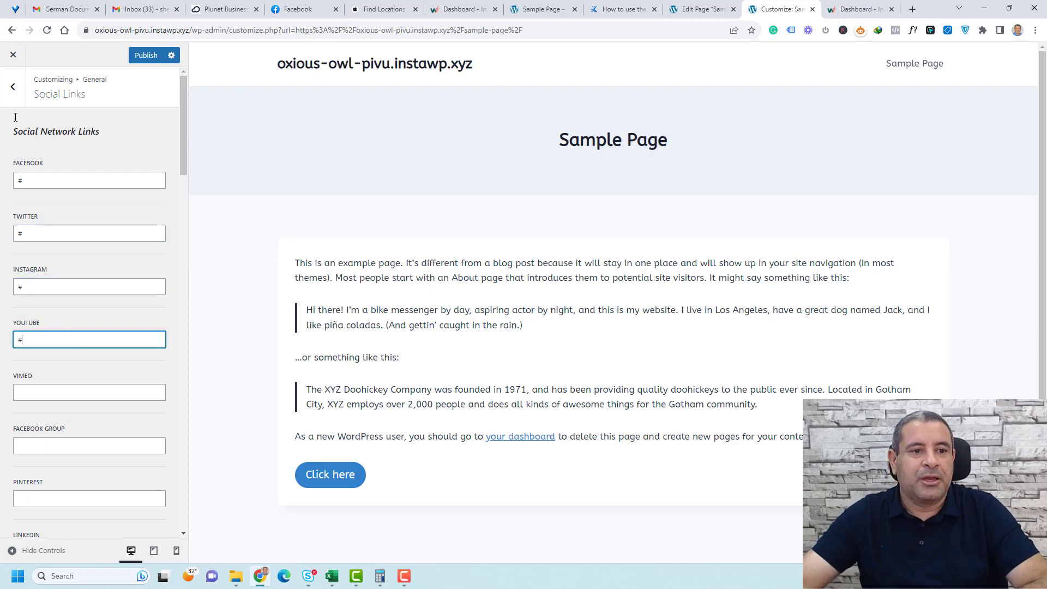
pyautogui.click(12, 86)
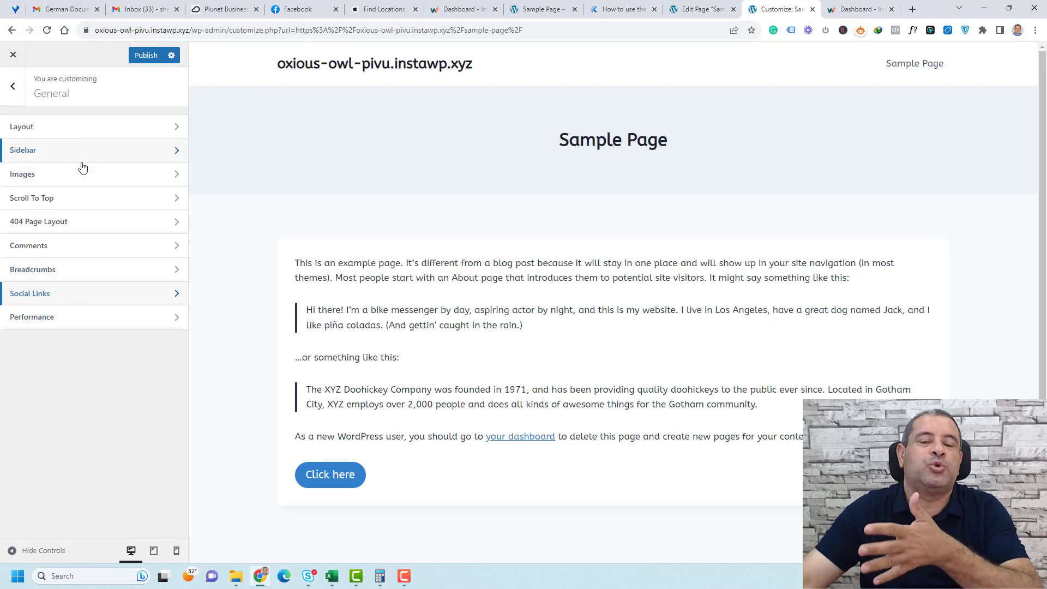
# Open the Page Layout settings under Posts/Pages Layout.
pyautogui.click(13, 87)
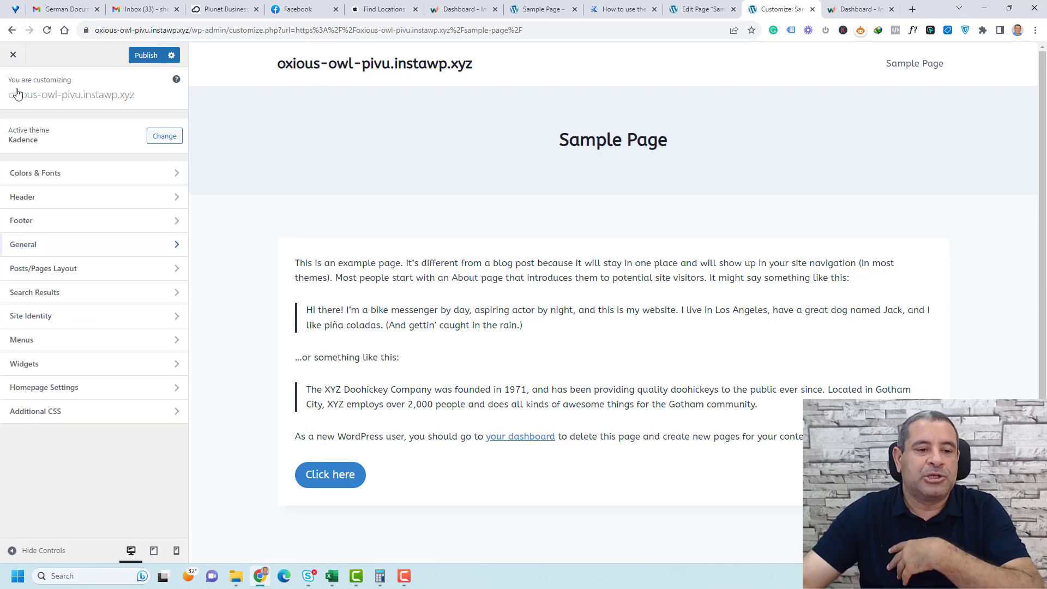
pyautogui.click(84, 271)
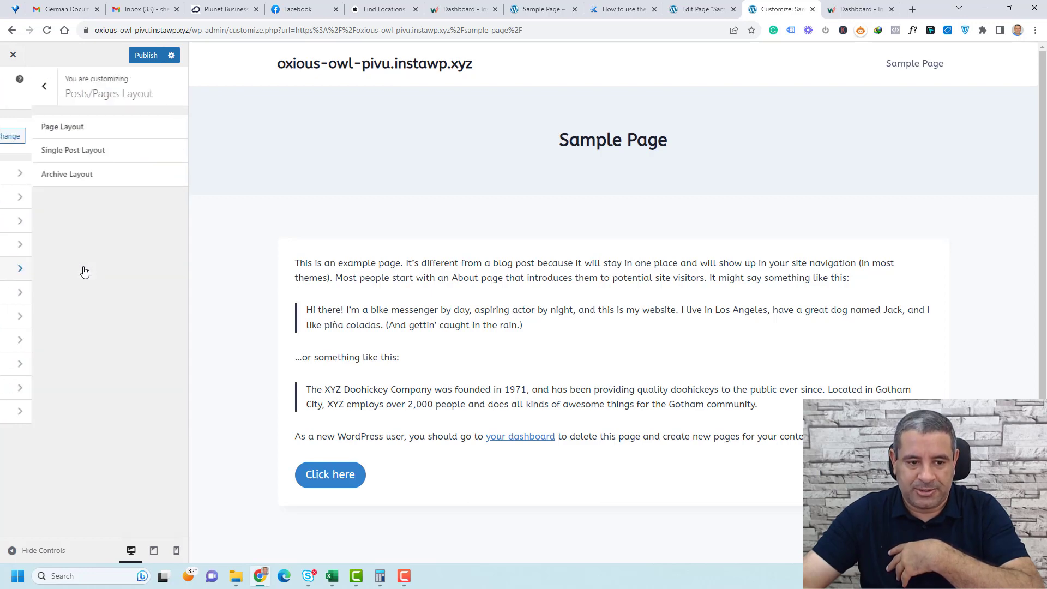
pyautogui.click(106, 129)
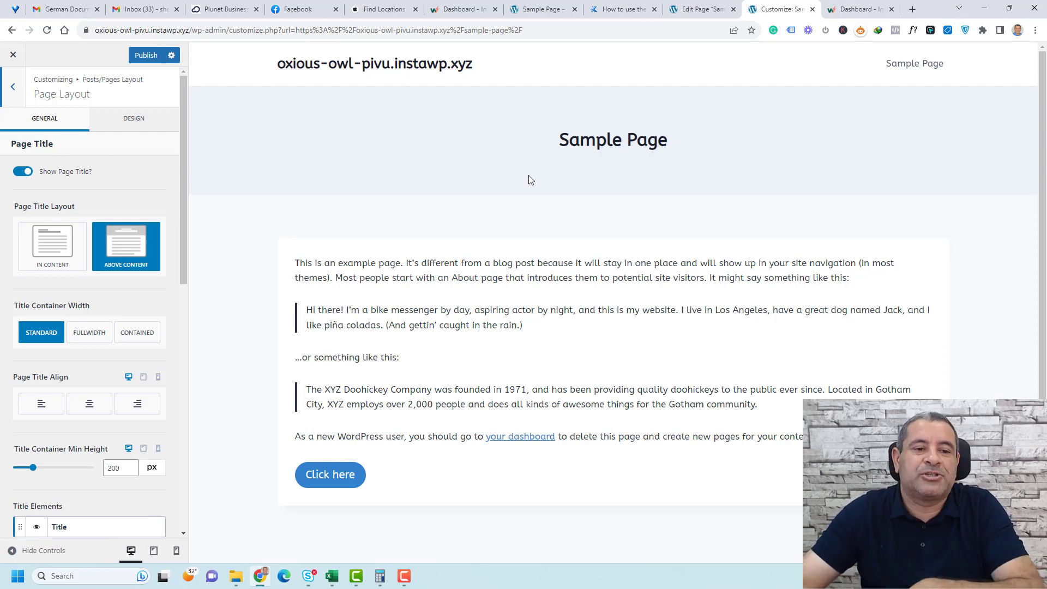
# Try hiding the page title and using the In Content title layout, restoring the shown title and the Above Content layout.
pyautogui.click(24, 171)
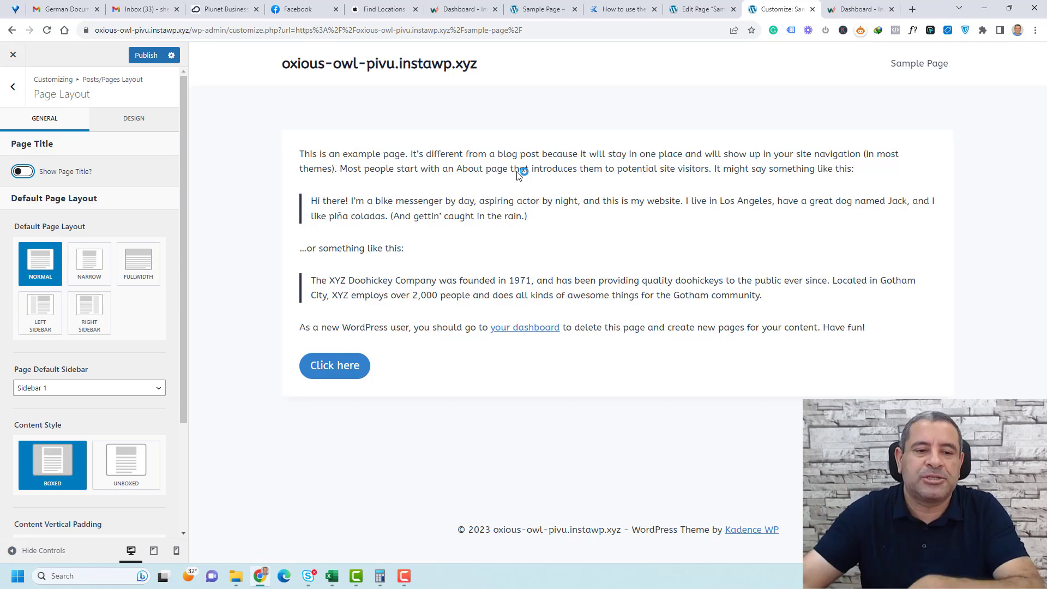
pyautogui.click(28, 175)
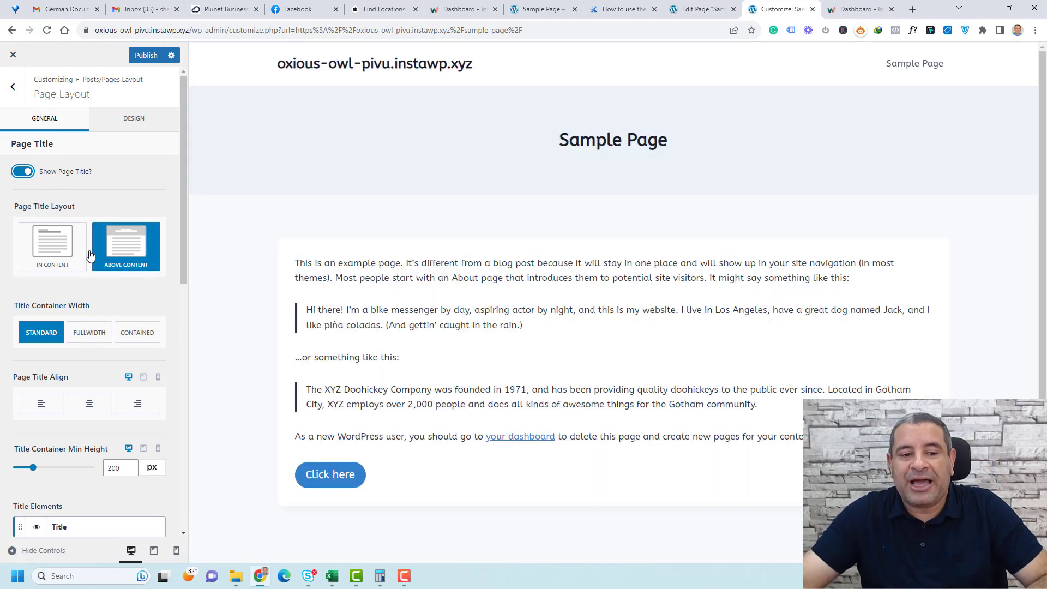
pyautogui.click(54, 250)
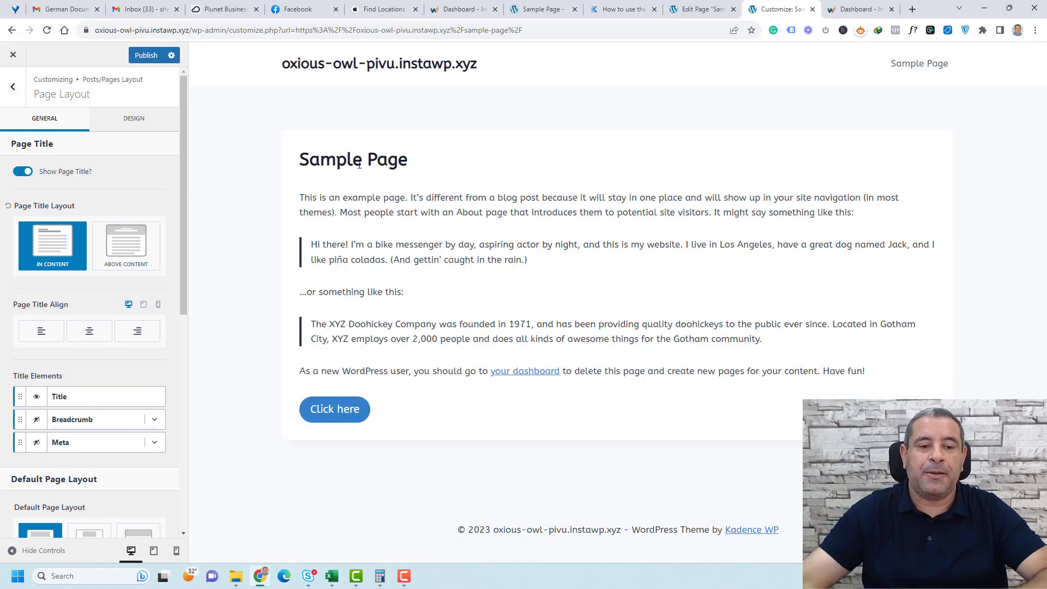
pyautogui.click(115, 262)
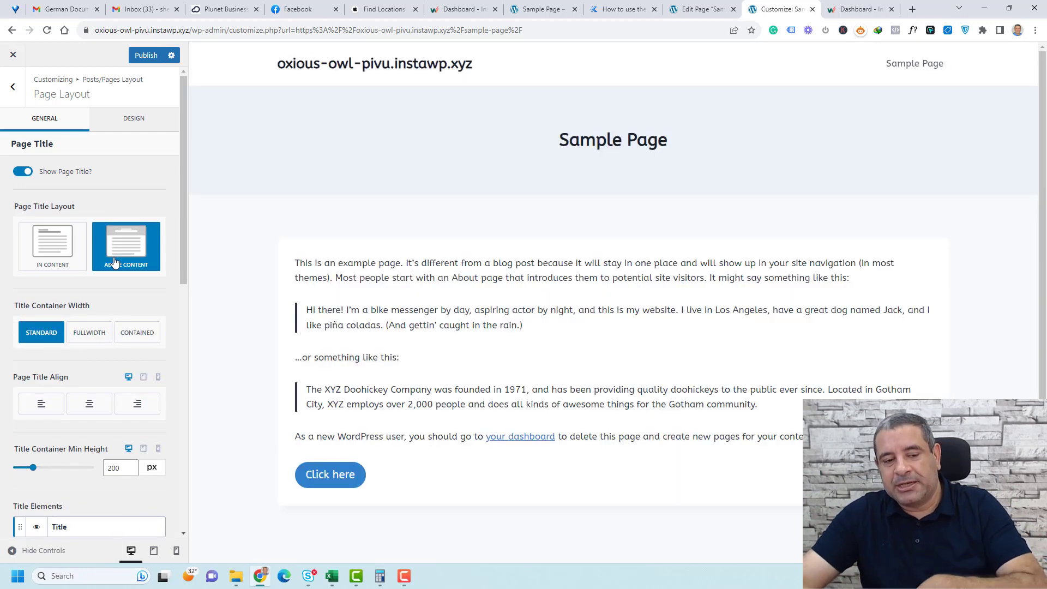
# Try the In Content title layout with center, right and left alignment, restoring the Above Content layout.
pyautogui.click(65, 254)
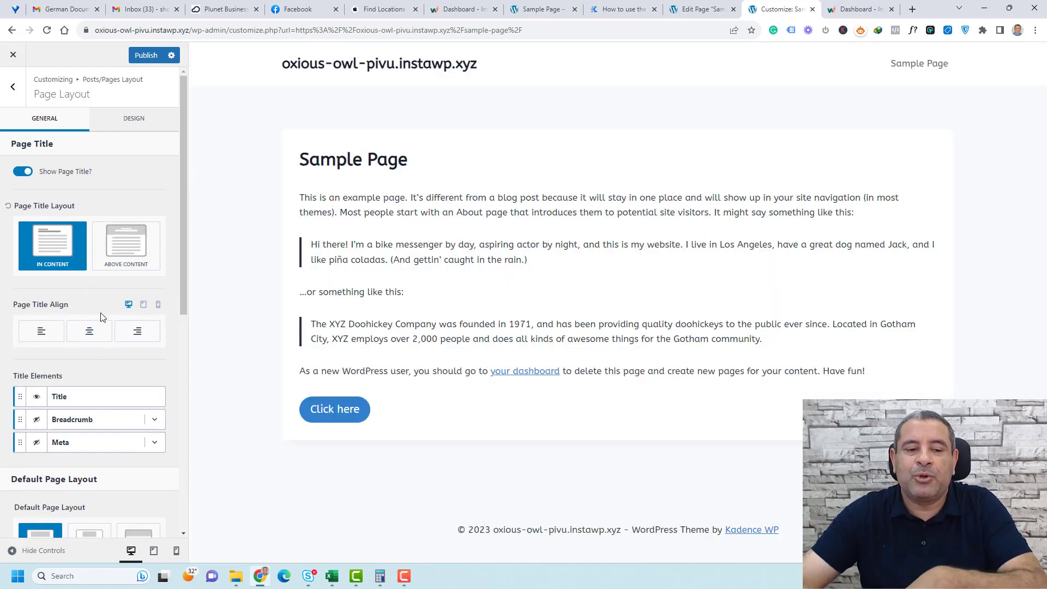
pyautogui.click(91, 331)
pyautogui.click(135, 332)
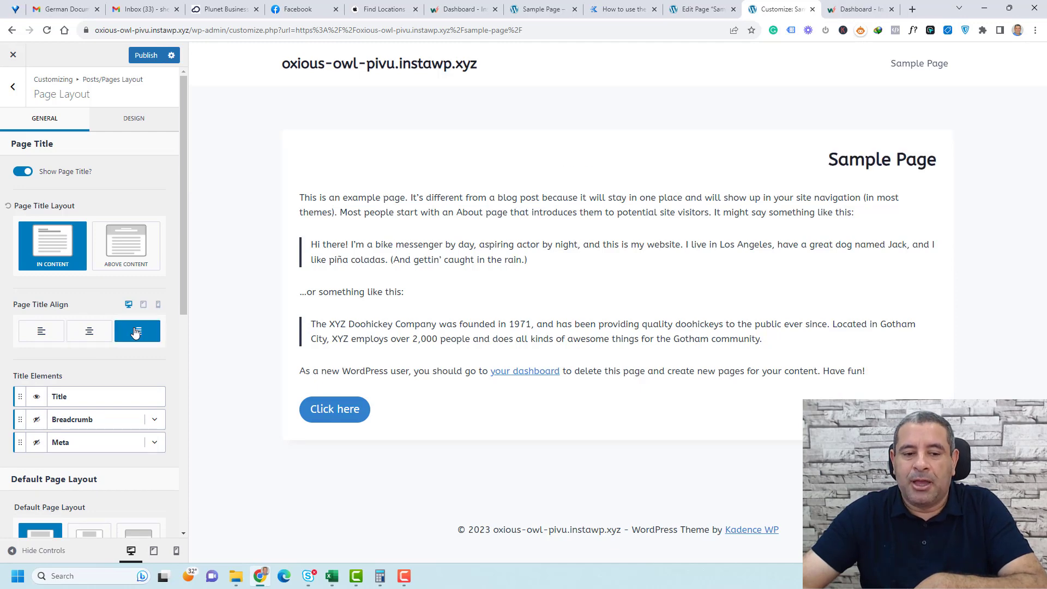
pyautogui.click(37, 334)
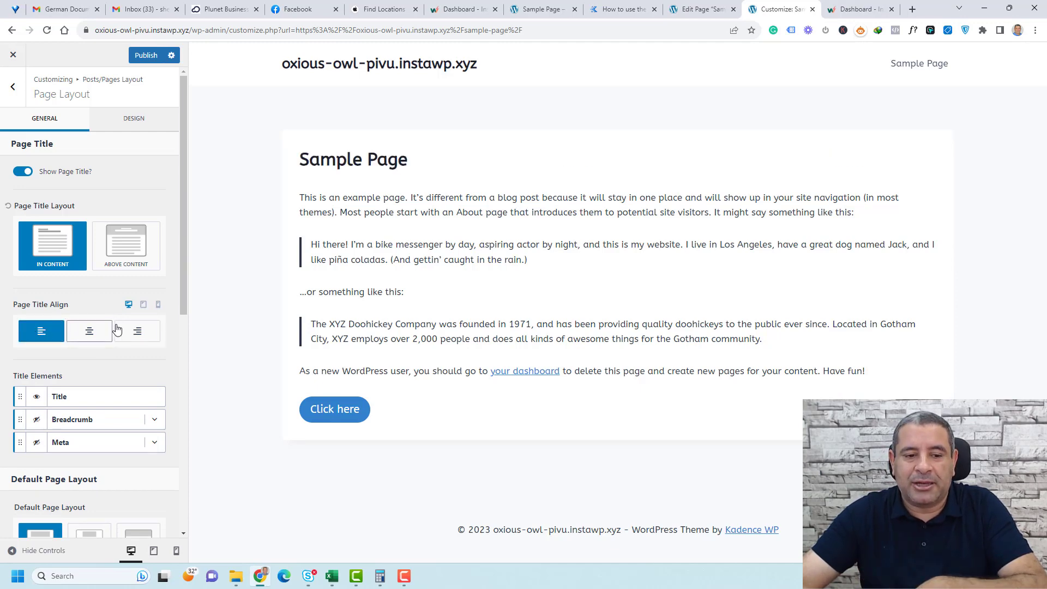
pyautogui.click(120, 248)
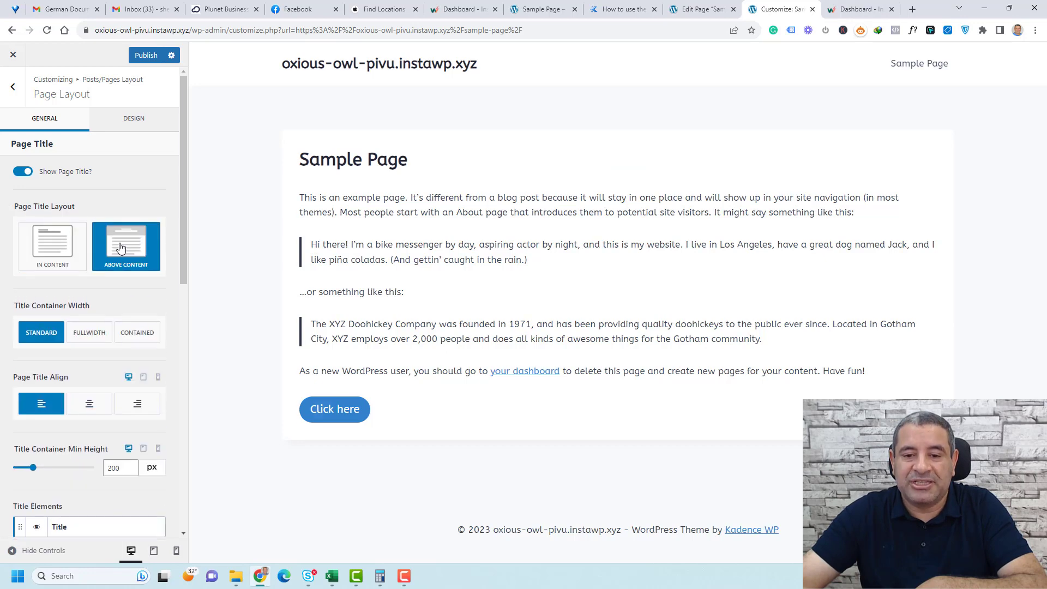
# Center the page title and set the title container's minimum height to 260 px.
pyautogui.scroll(-1, 114, 311)
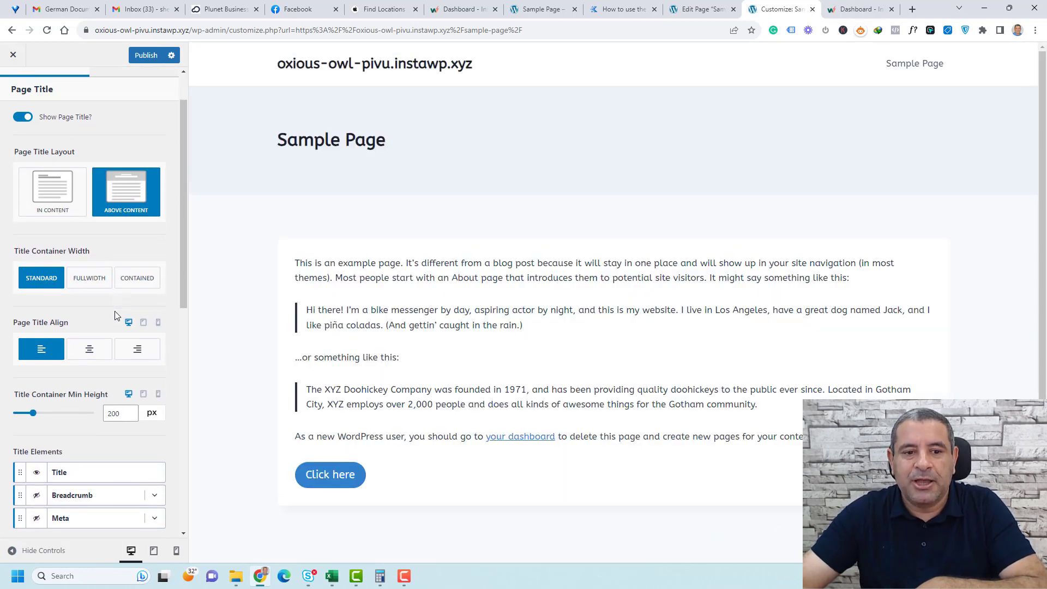
pyautogui.click(92, 349)
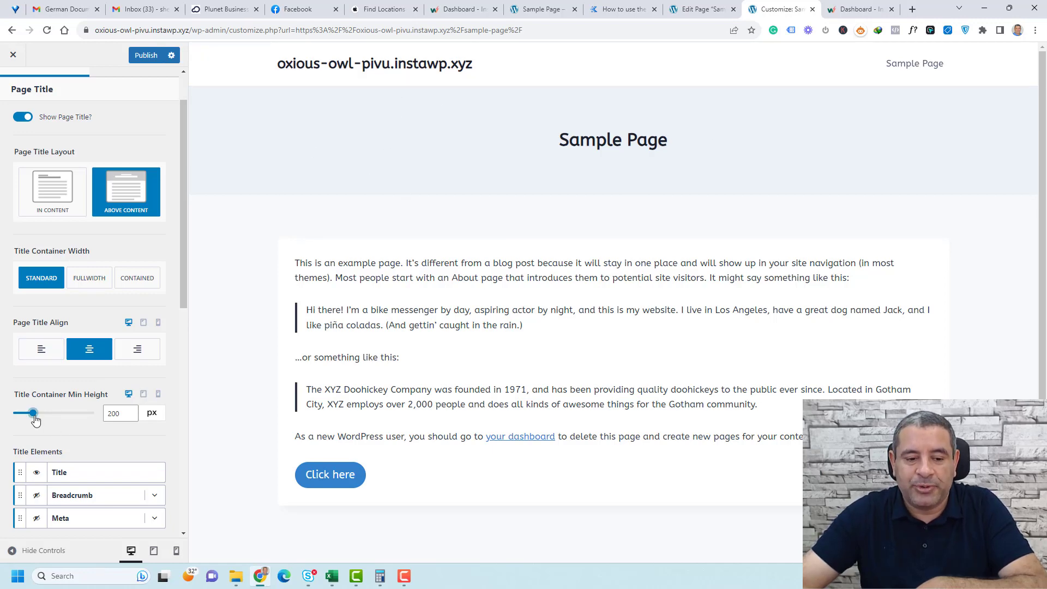
pyautogui.moveTo(34, 413); pyautogui.dragTo(41, 420)
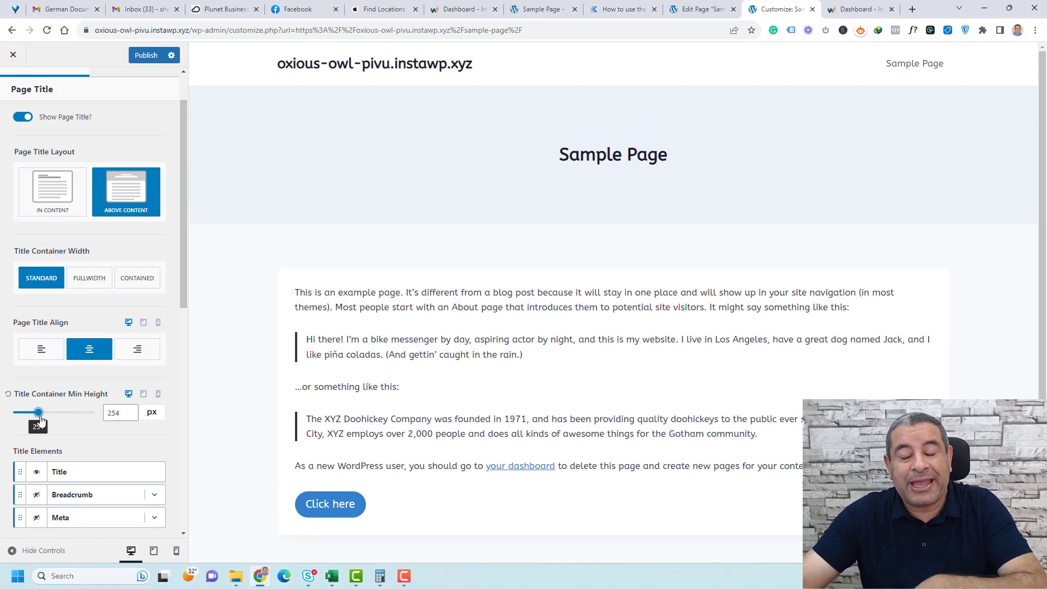
pyautogui.moveTo(45, 420); pyautogui.dragTo(41, 417)
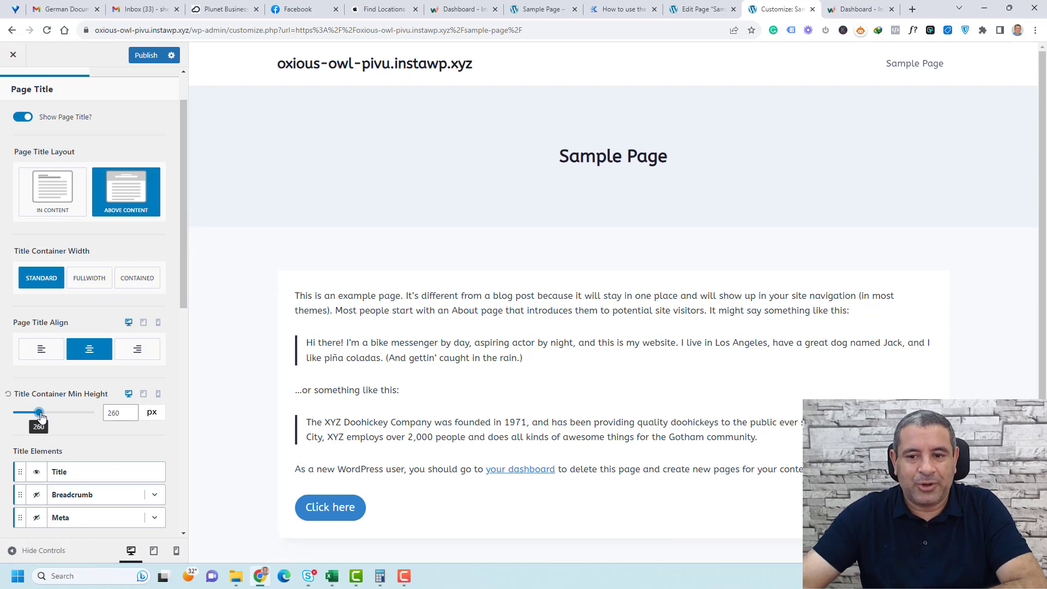
# Try the Fullwidth and Contained title container widths, restoring Standard.
pyautogui.scroll(-2, 34, 327)
pyautogui.scroll(3, 98, 351)
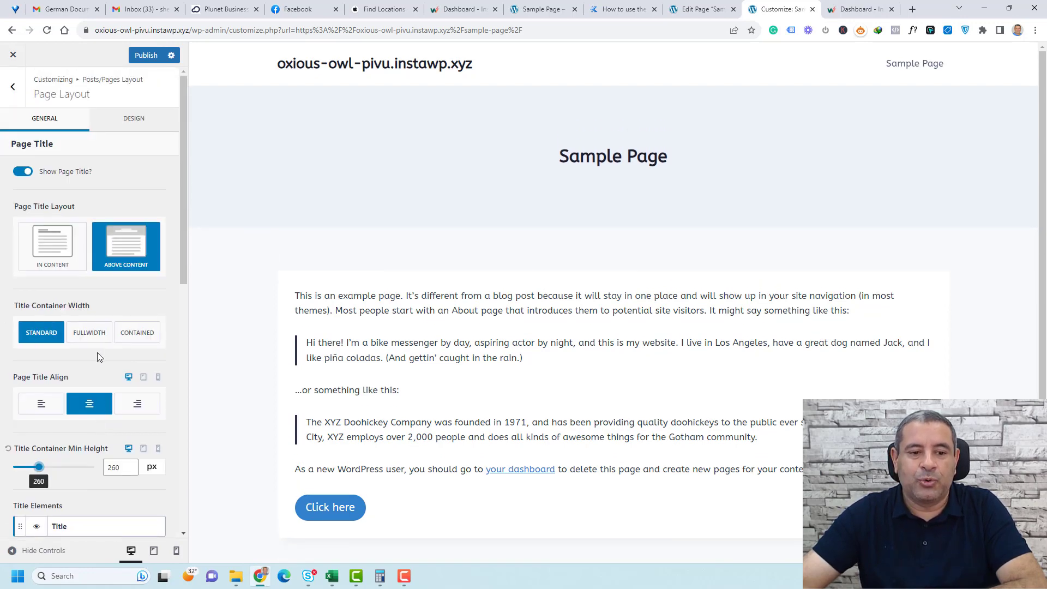
pyautogui.click(95, 338)
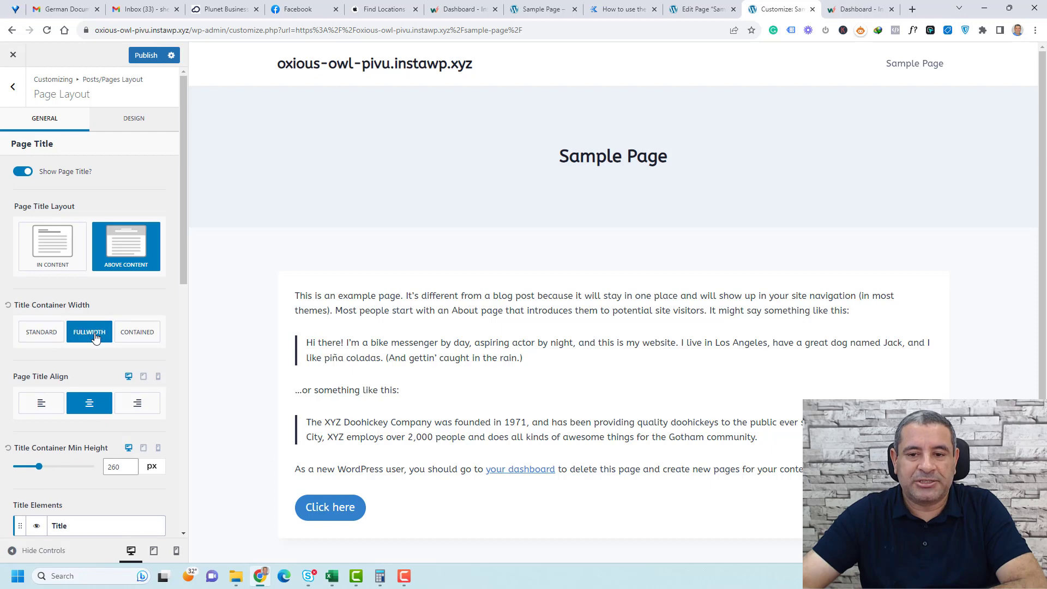
pyautogui.click(146, 333)
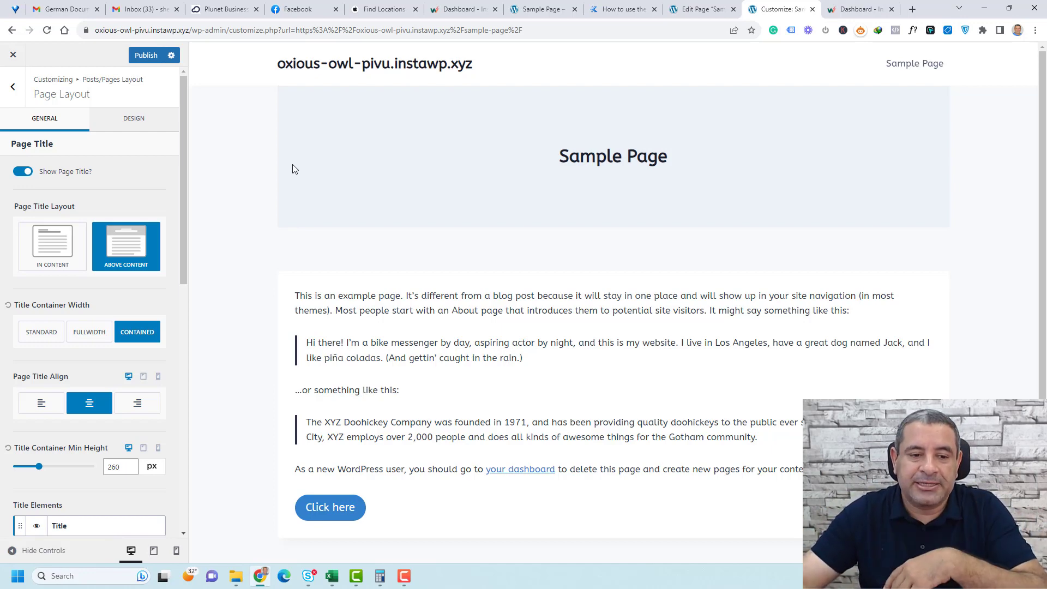
pyautogui.click(44, 332)
# Try showing the breadcrumb among the title elements, hiding it again.
pyautogui.scroll(-5, 138, 357)
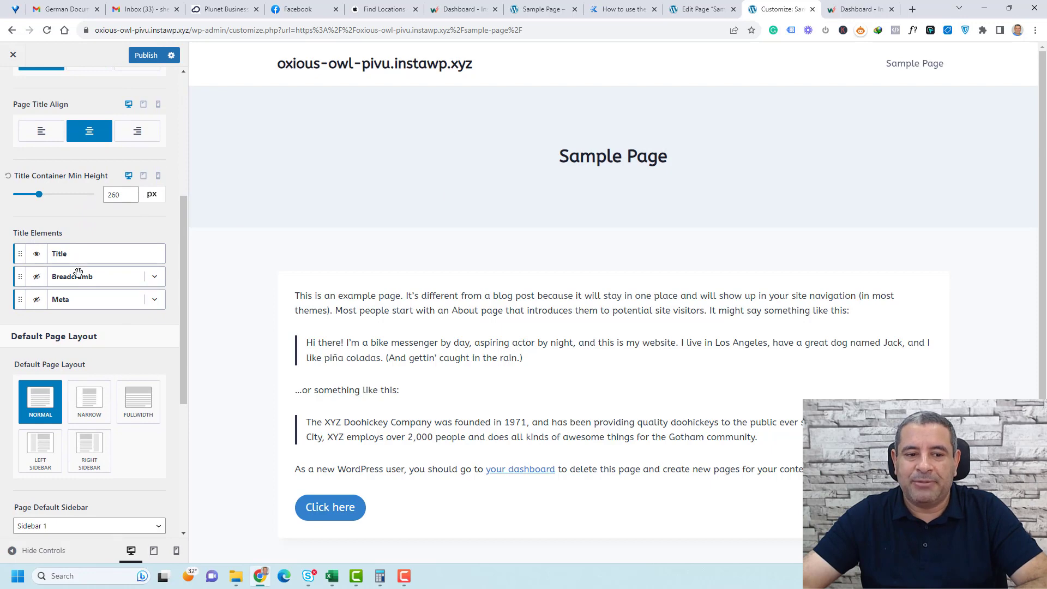
pyautogui.click(37, 279)
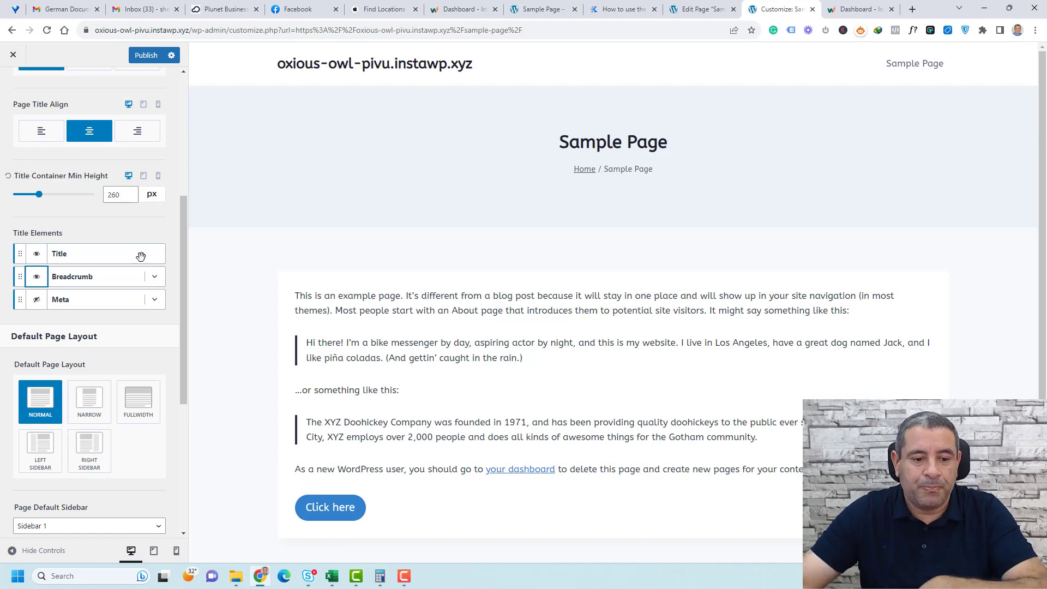
pyautogui.click(37, 276)
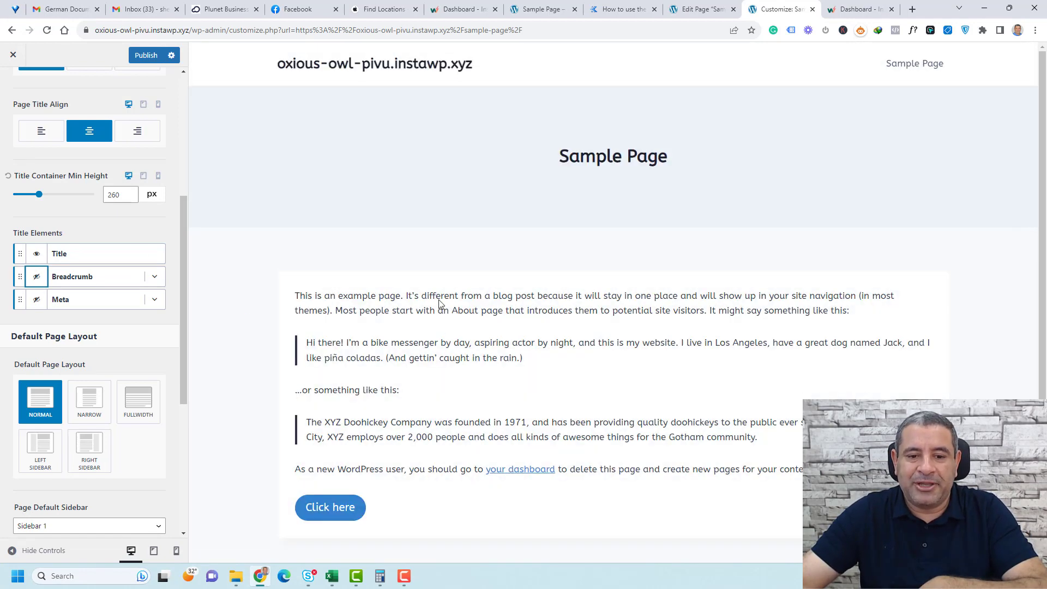
# Try the Fullwidth and Narrow options for the default page layout, restoring Normal.
pyautogui.click(140, 407)
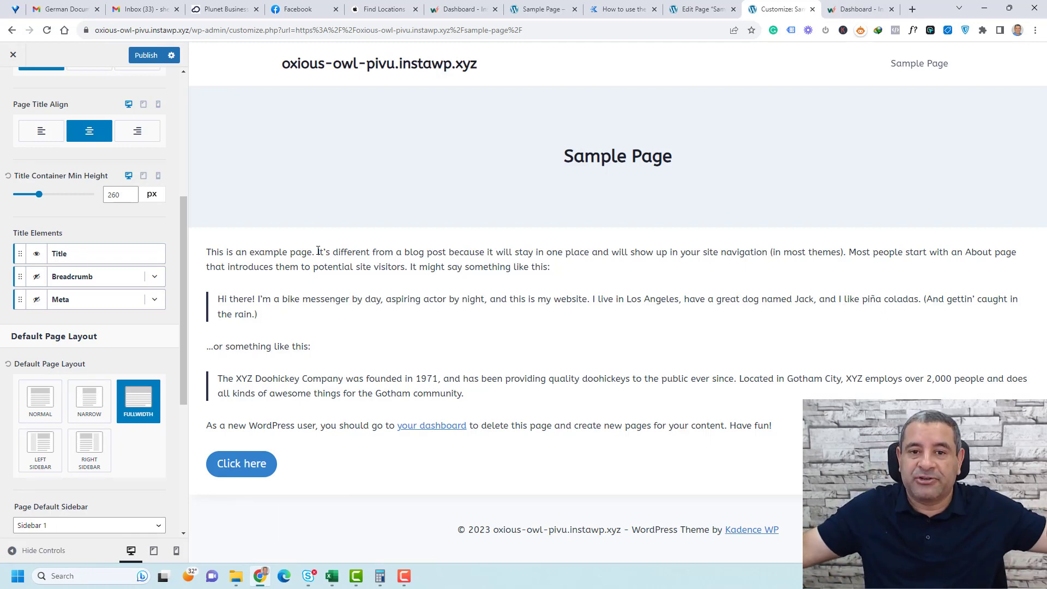
pyautogui.click(96, 400)
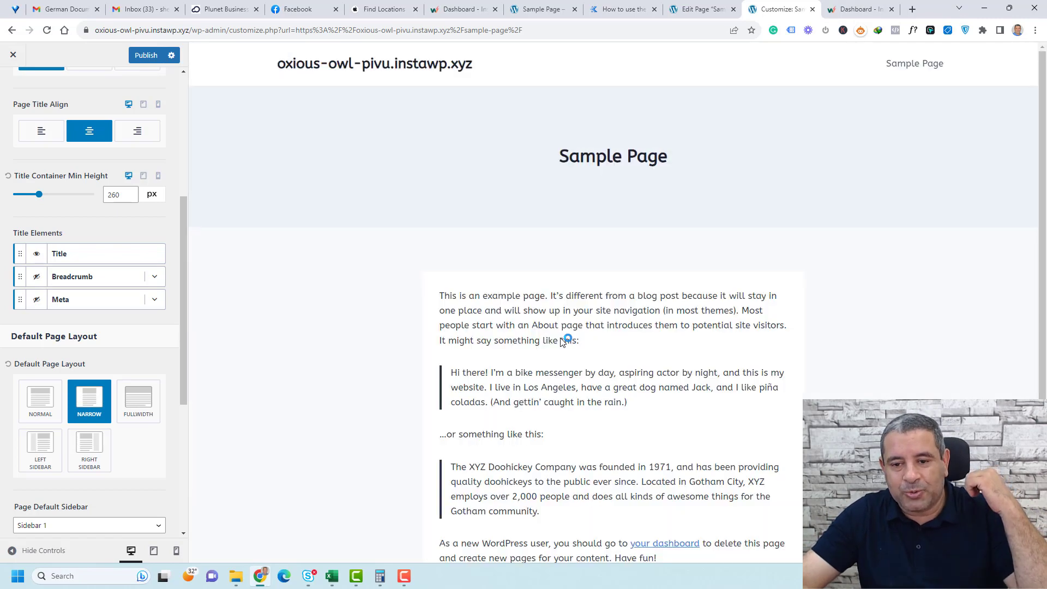
pyautogui.scroll(-3, 565, 338)
pyautogui.scroll(3, 567, 338)
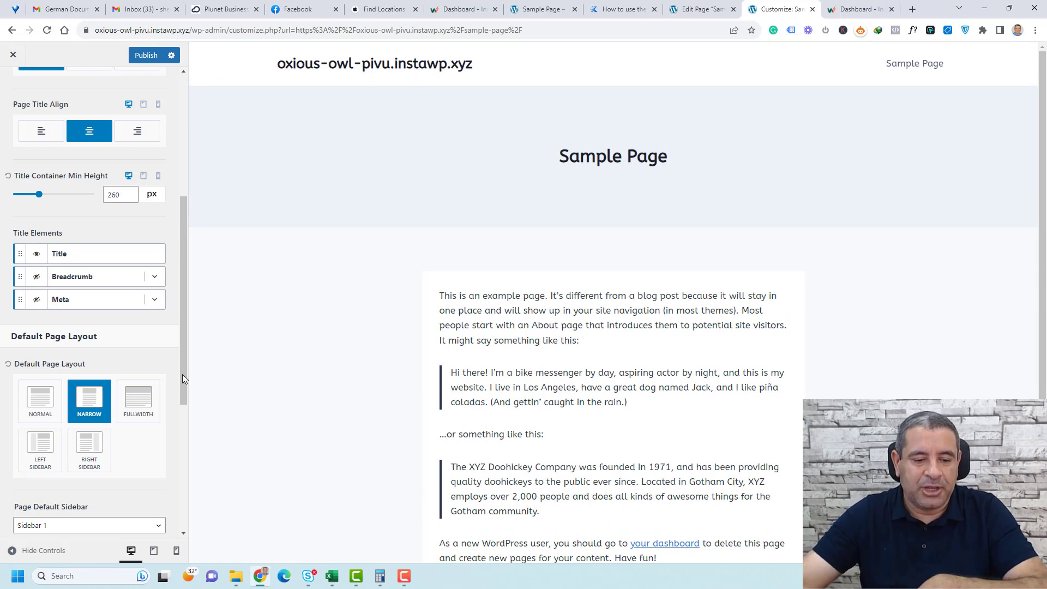
pyautogui.scroll(-2, 182, 374)
pyautogui.click(54, 301)
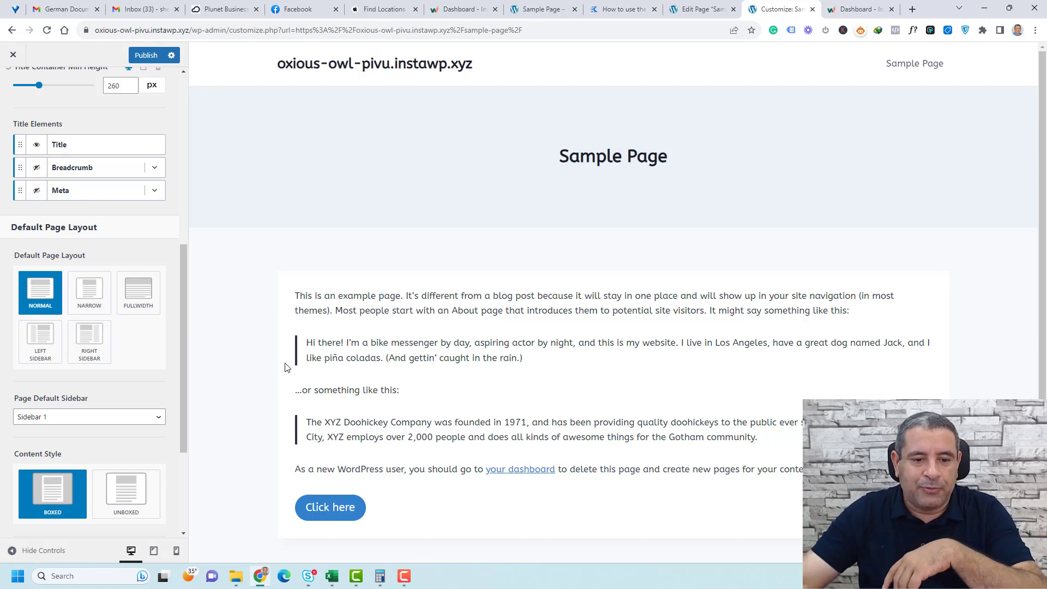
# Try the Right Sidebar and Left Sidebar options for the default page layout, restoring Normal.
pyautogui.scroll(-1, 555, 339)
pyautogui.scroll(-1, 556, 340)
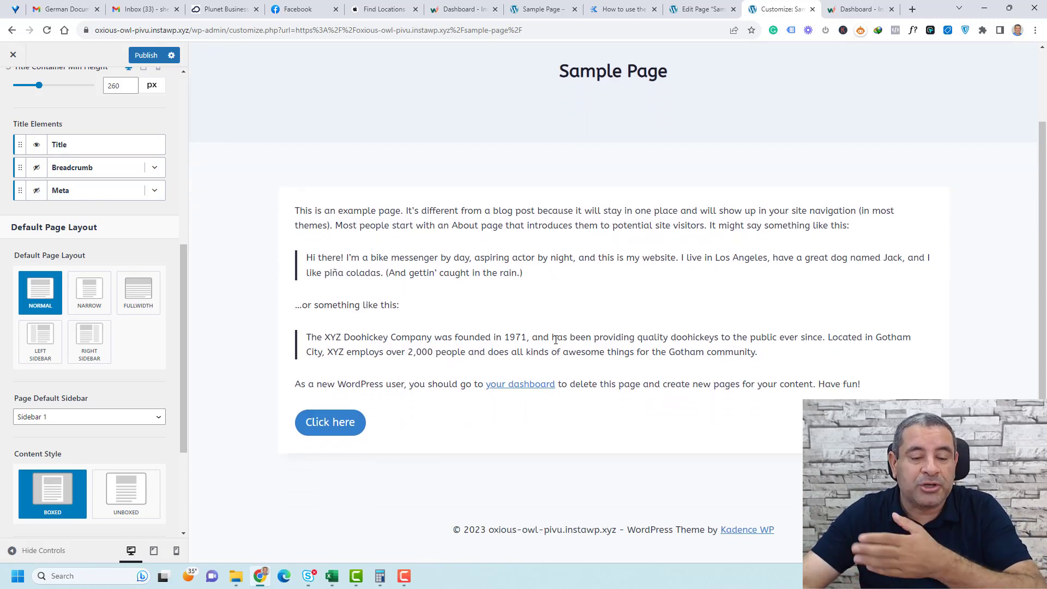
pyautogui.scroll(-2, 133, 383)
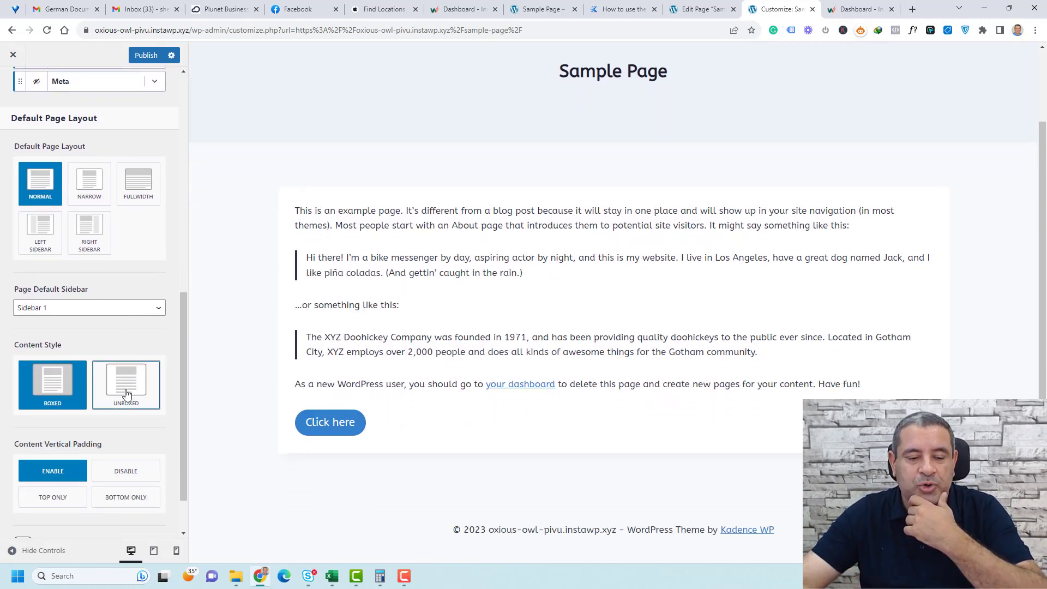
pyautogui.click(97, 309)
pyautogui.click(90, 233)
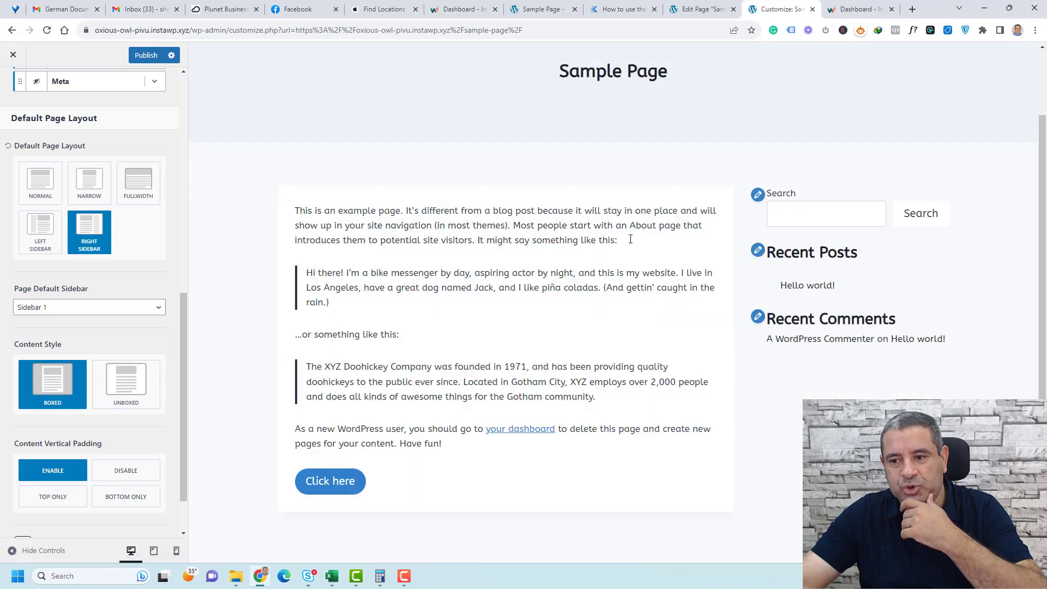
pyautogui.click(36, 240)
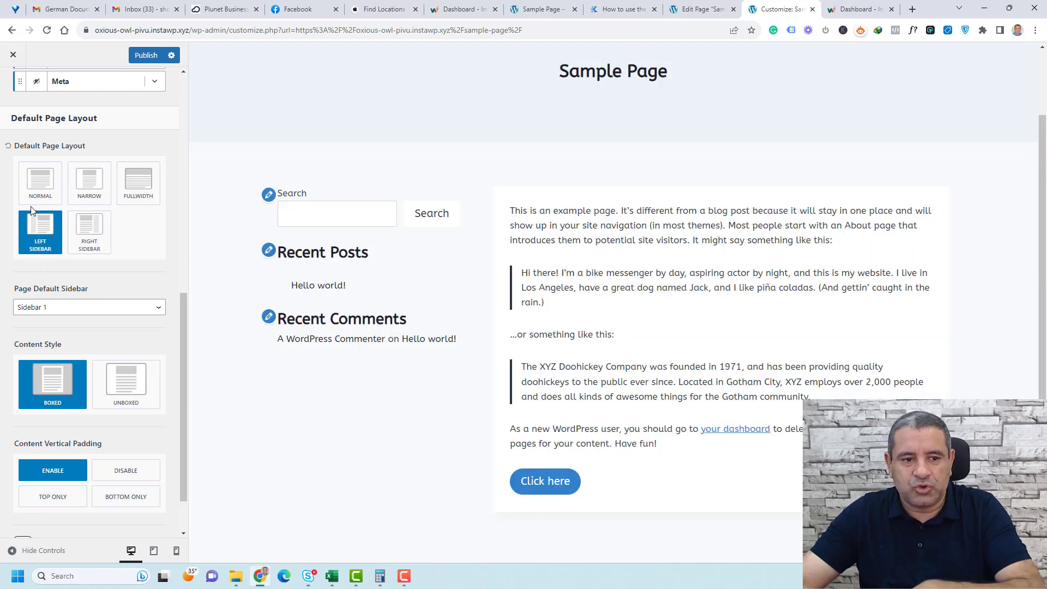
pyautogui.click(34, 192)
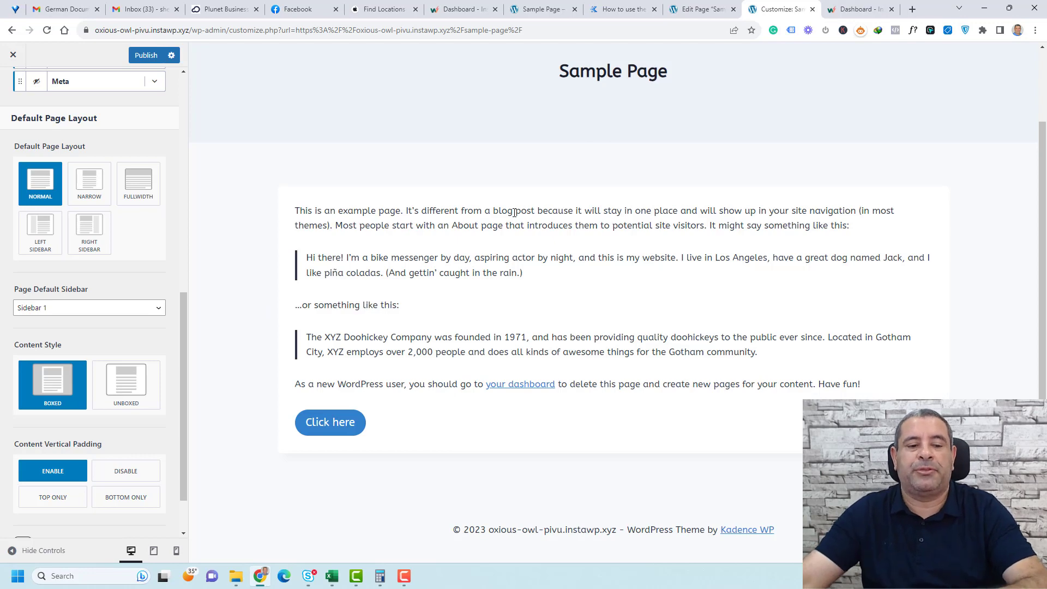
# Try the Unboxed content style for pages, restoring Boxed.
pyautogui.click(143, 391)
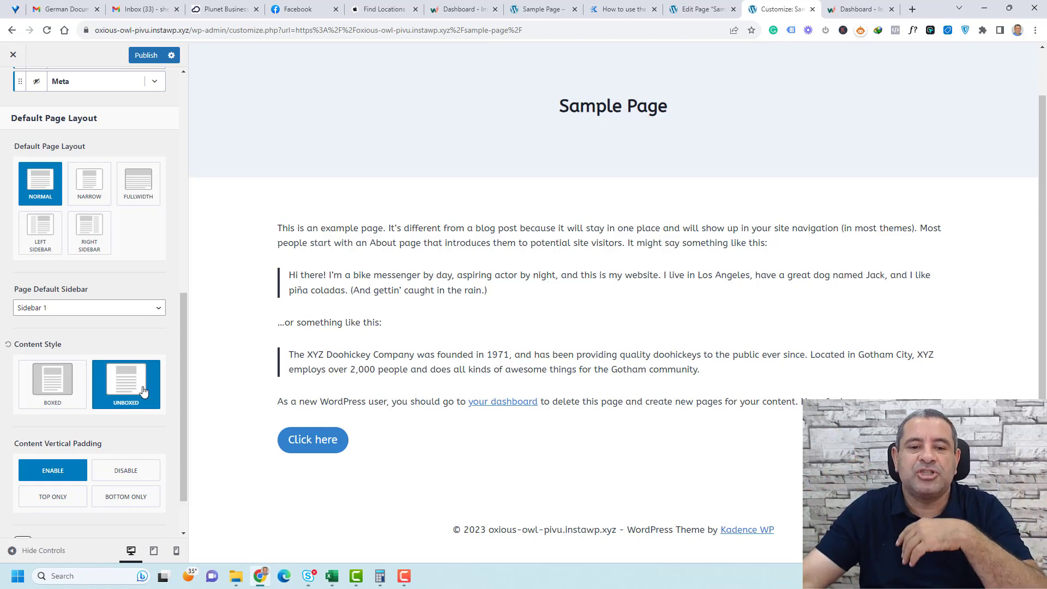
pyautogui.click(45, 393)
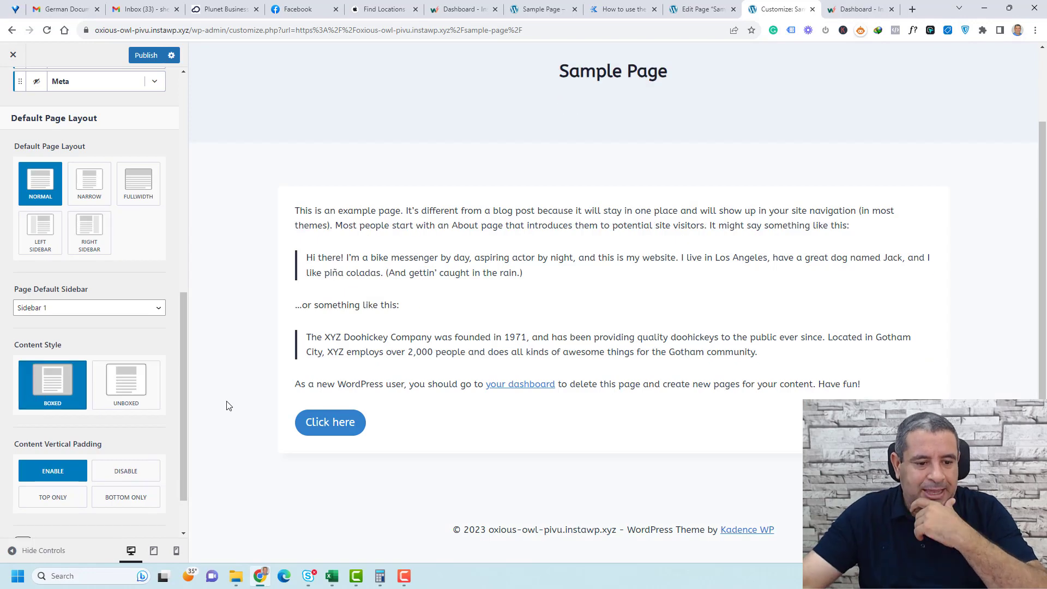
pyautogui.scroll(-2, 164, 428)
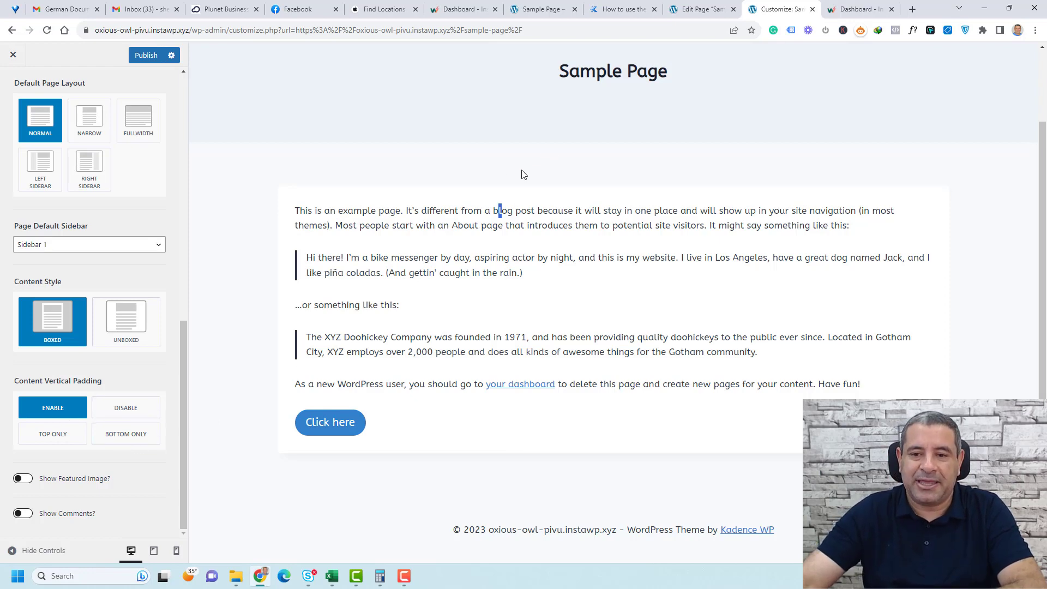
pyautogui.moveTo(522, 174); pyautogui.dragTo(752, 170)
pyautogui.click(992, 248)
pyautogui.scroll(2, 570, 329)
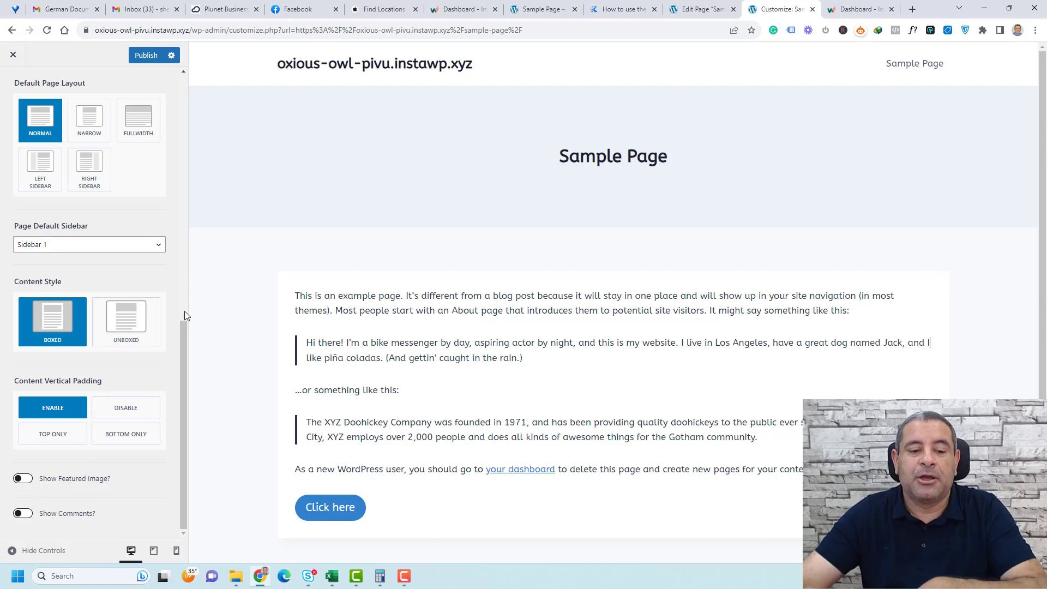
# Set the page title's font color to the blue palette color 3182CE in the Page Layout design settings.
pyautogui.click(182, 230)
pyautogui.scroll(2, 182, 230)
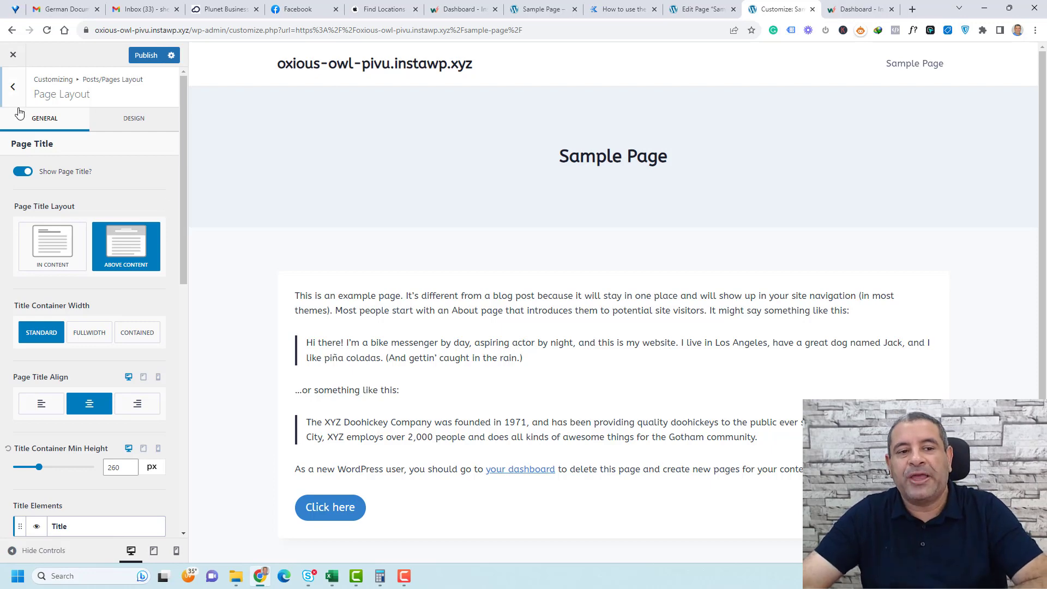
pyautogui.click(114, 121)
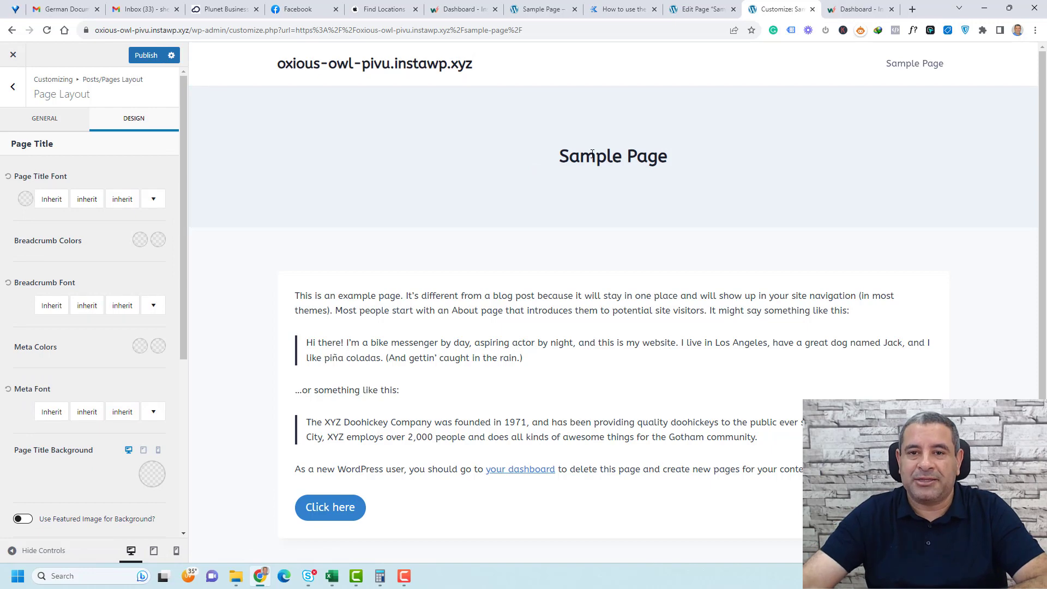
pyautogui.click(24, 200)
pyautogui.click(22, 353)
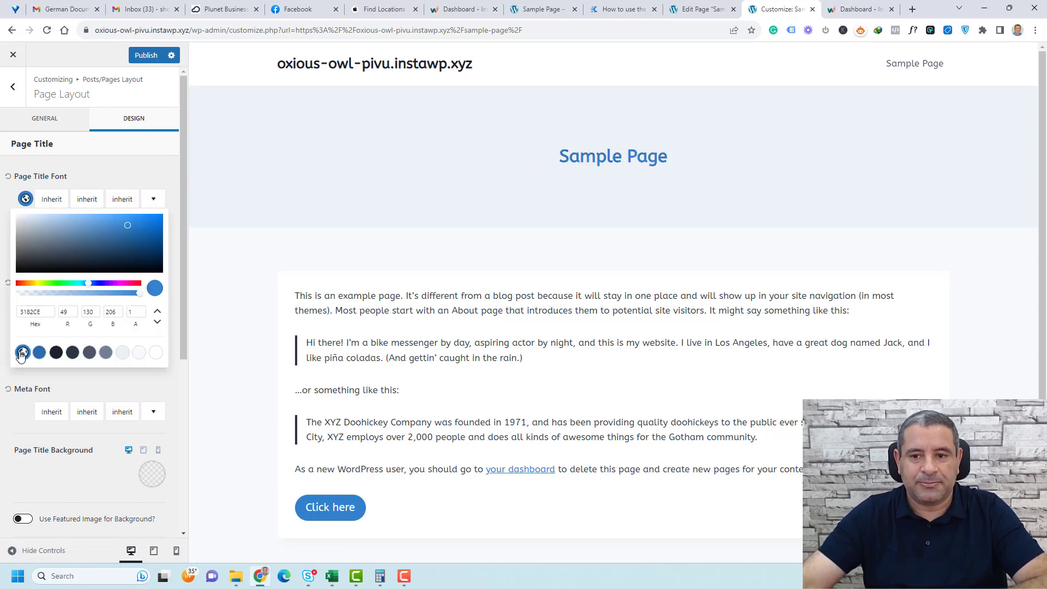
pyautogui.click(595, 156)
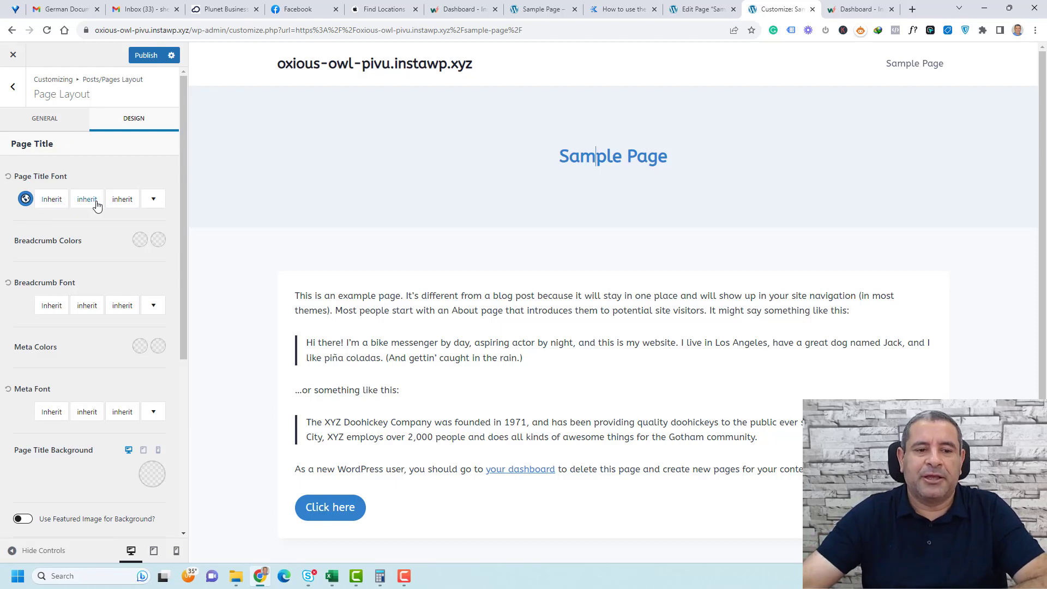
# Set the page title's font size to 63 px.
pyautogui.click(119, 201)
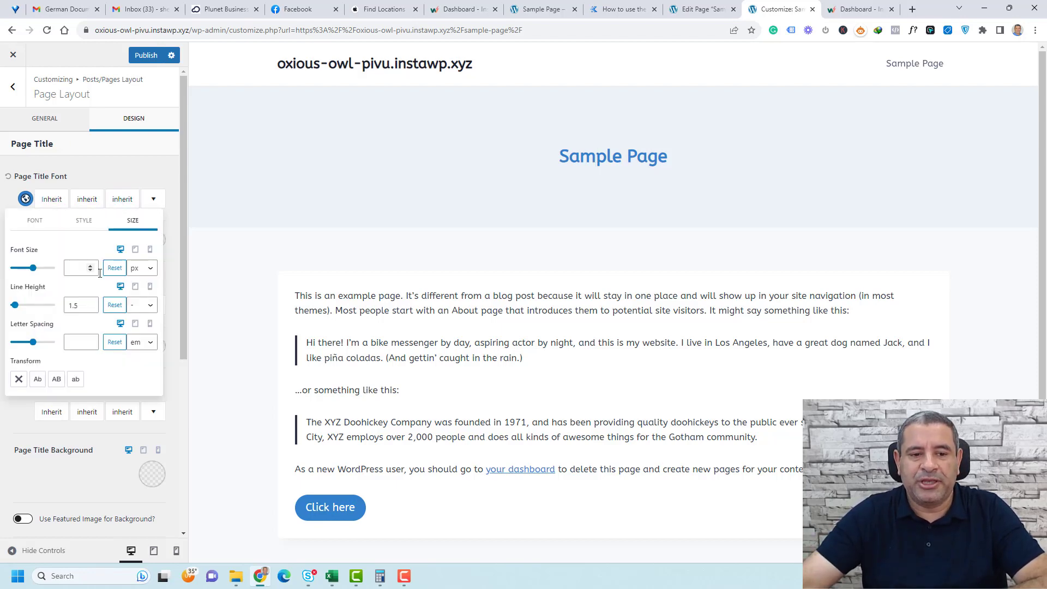
pyautogui.click(77, 269)
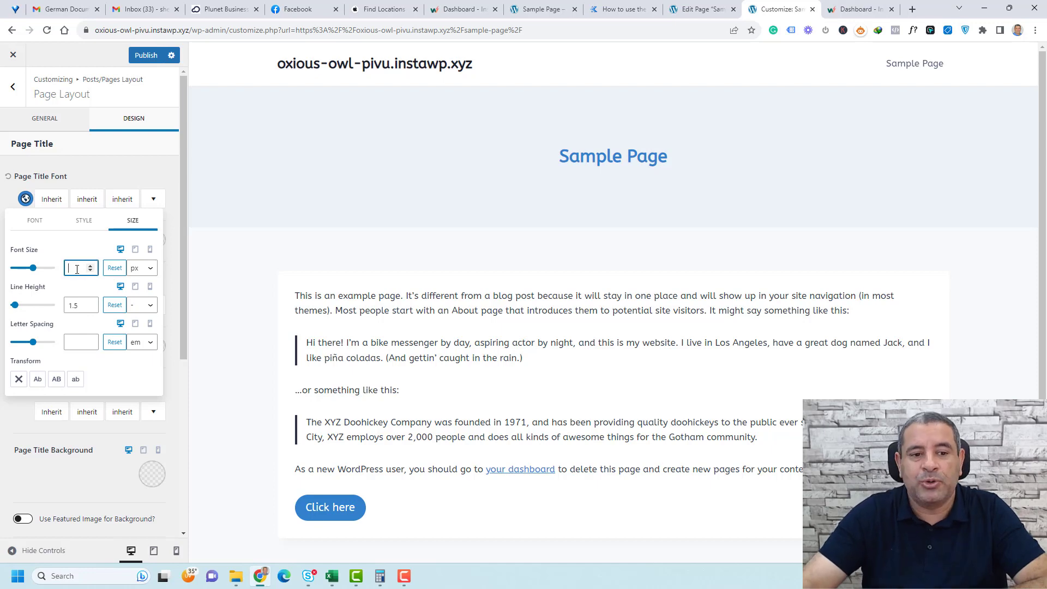
pyautogui.write('55')
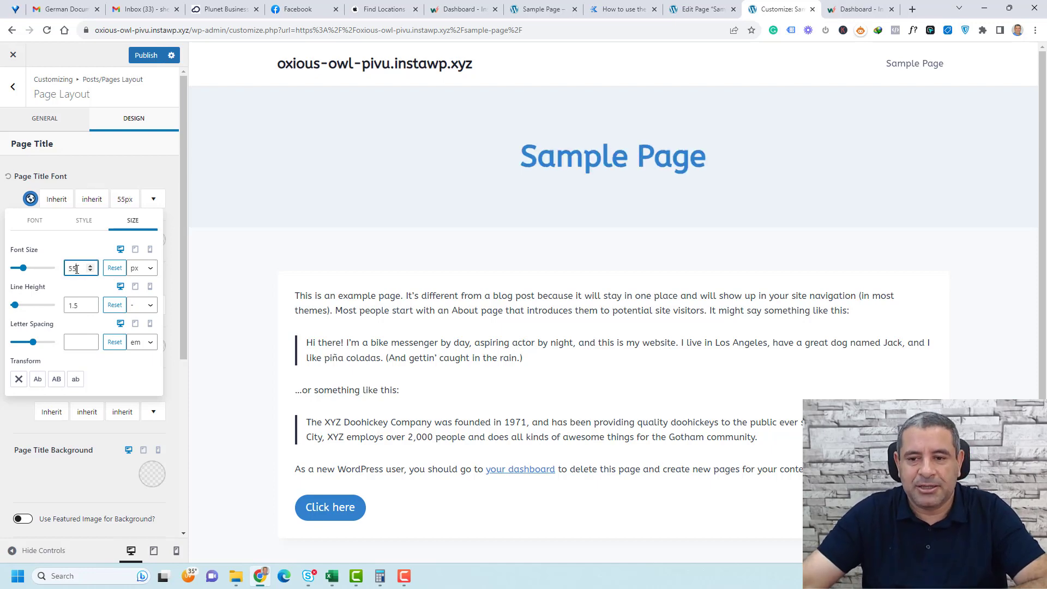
pyautogui.moveTo(23, 267); pyautogui.dragTo(26, 280)
pyautogui.click(78, 169)
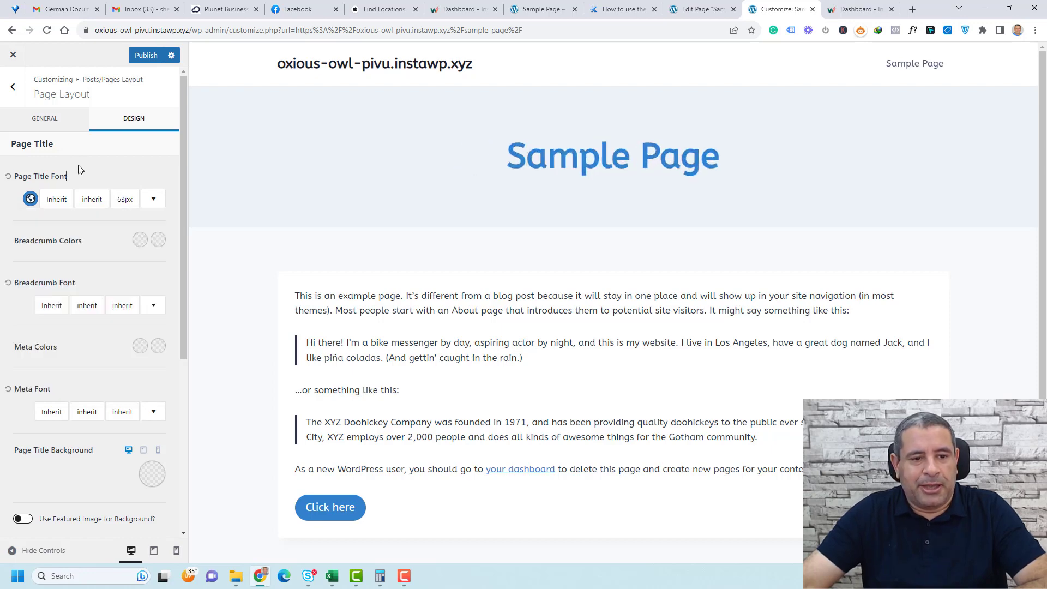
# Reset the Page Title Font settings to their defaults in the Page Layout design options.
pyautogui.click(8, 175)
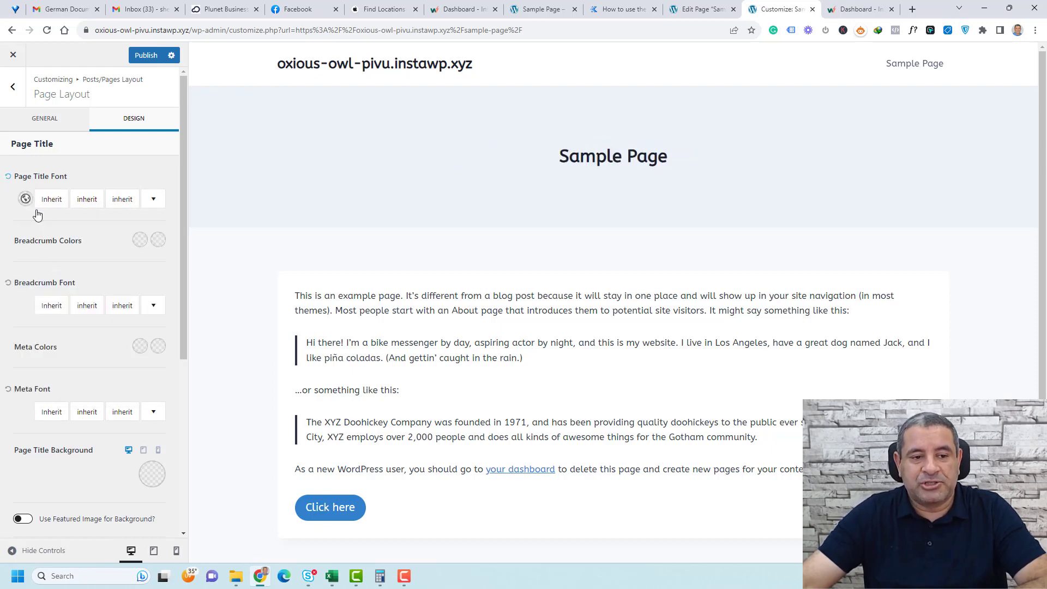
pyautogui.scroll(-5, 107, 264)
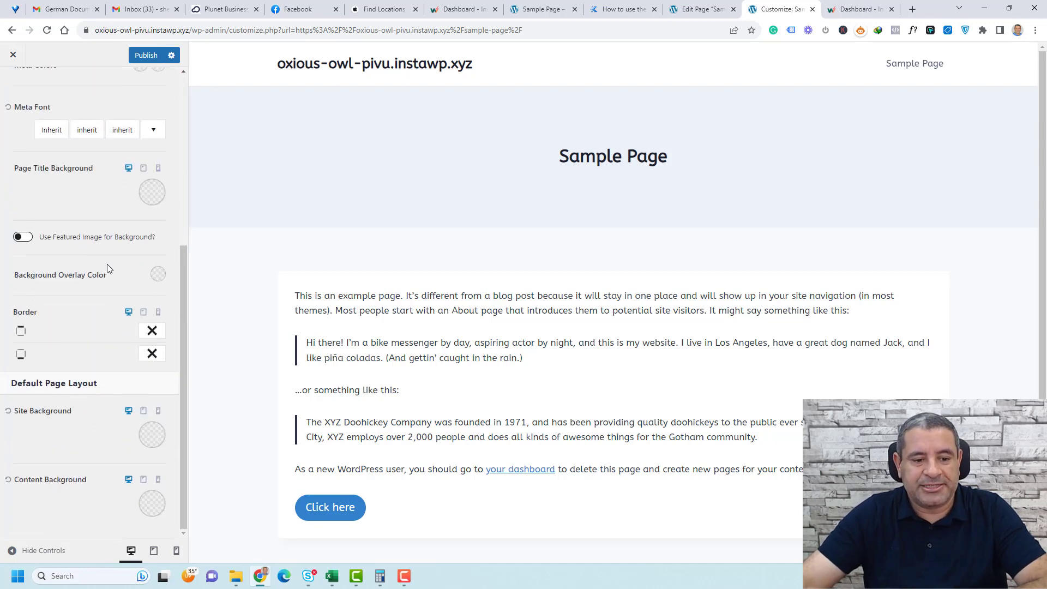
pyautogui.scroll(5, 107, 264)
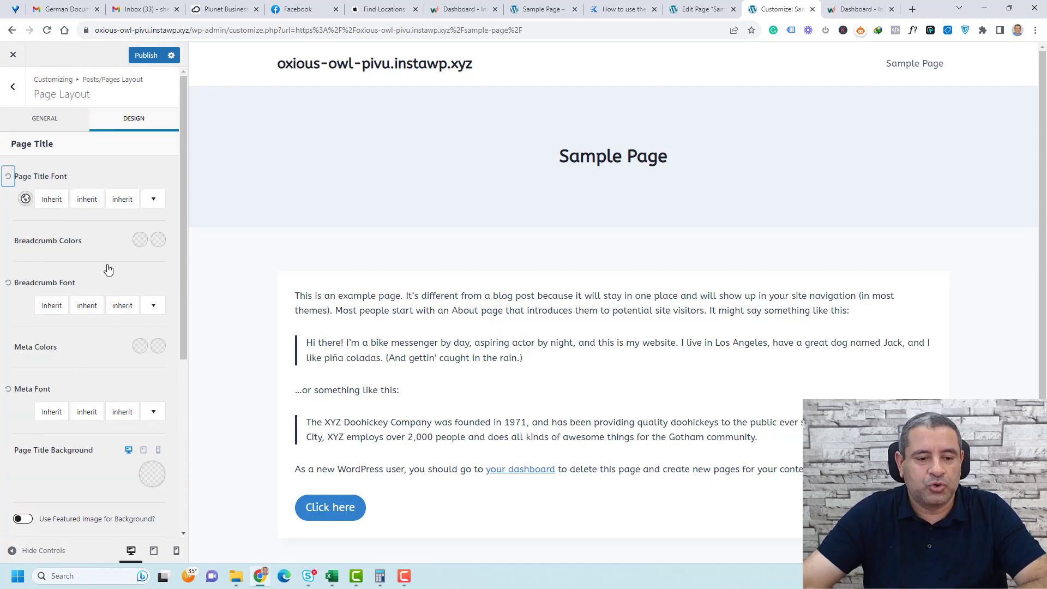
# Set the page title background to the dark palette color 1A202C.
pyautogui.scroll(-5, 108, 269)
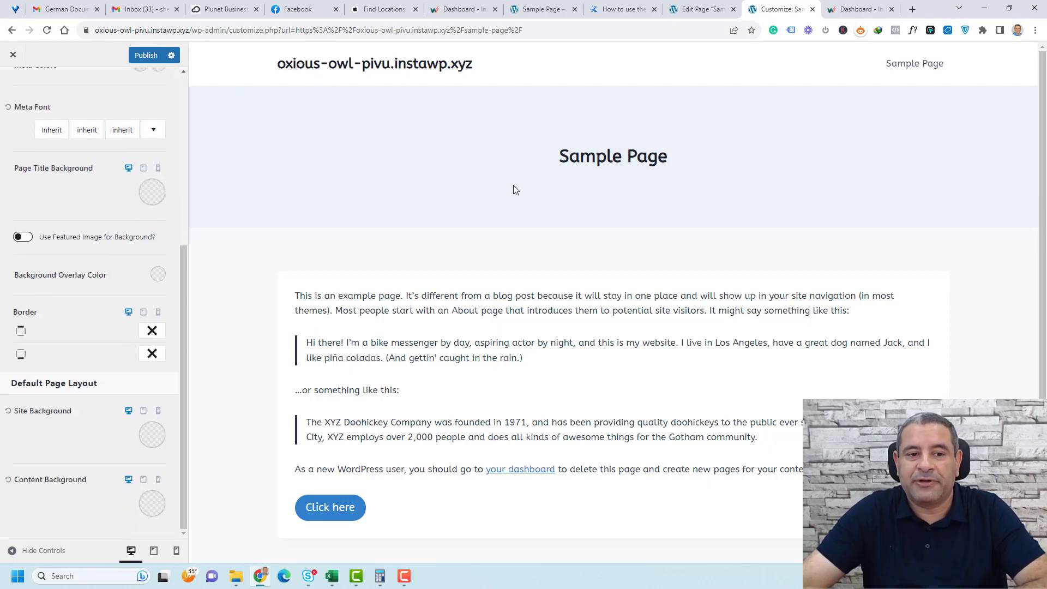
pyautogui.click(152, 202)
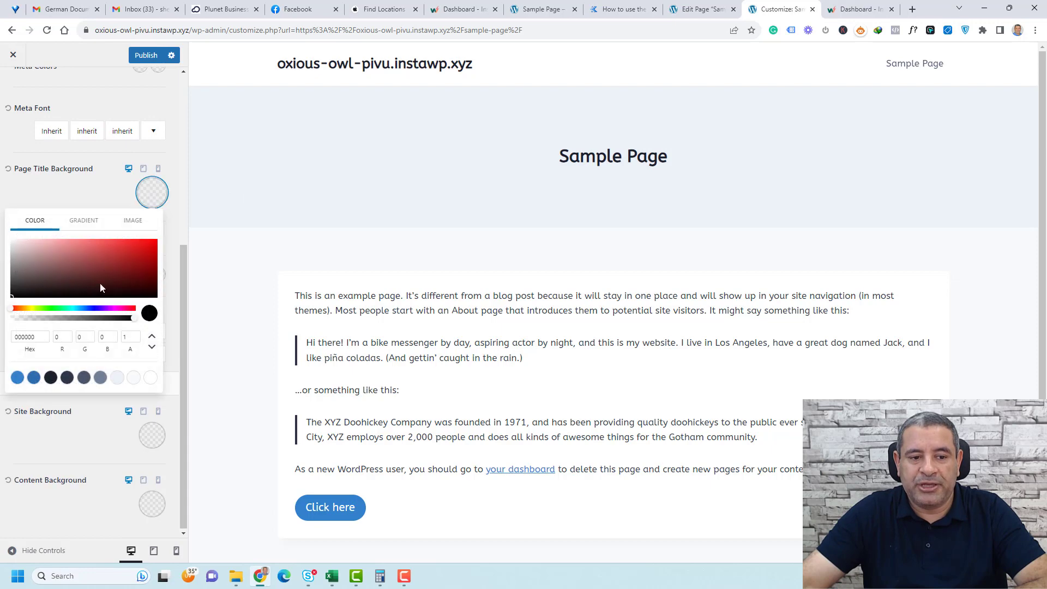
pyautogui.click(50, 377)
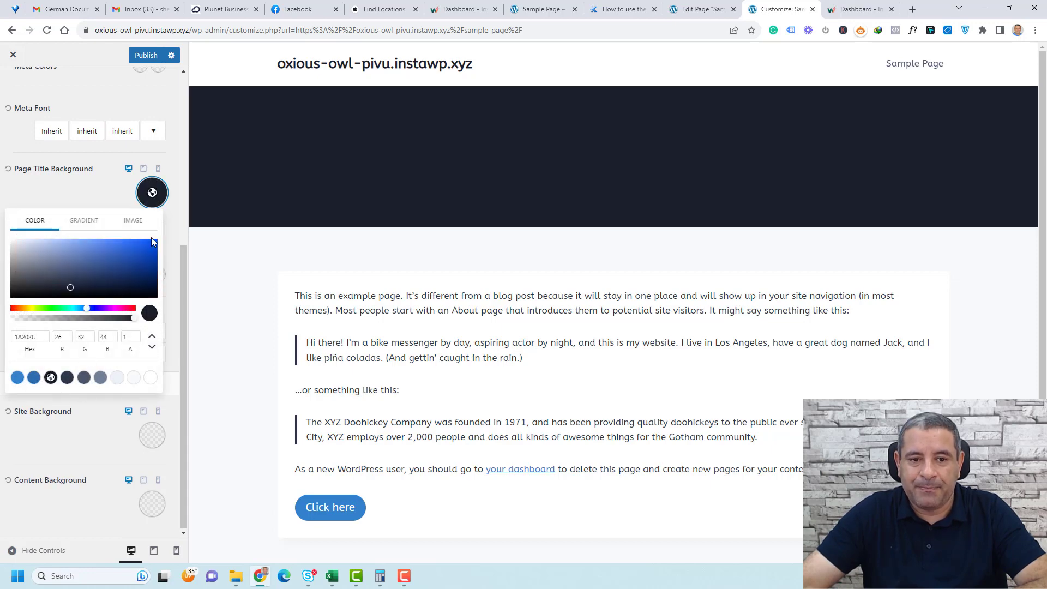
# Set the page title's font color to the white palette color FFFFFF and reset the page title background.
pyautogui.scroll(5, 98, 224)
pyautogui.click(25, 199)
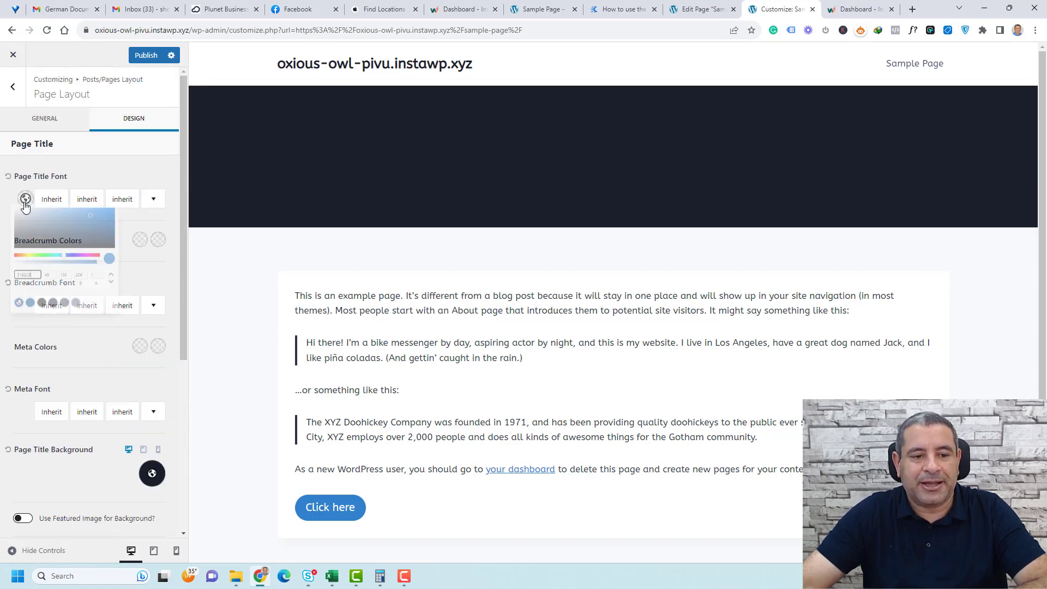
pyautogui.click(156, 352)
pyautogui.click(471, 215)
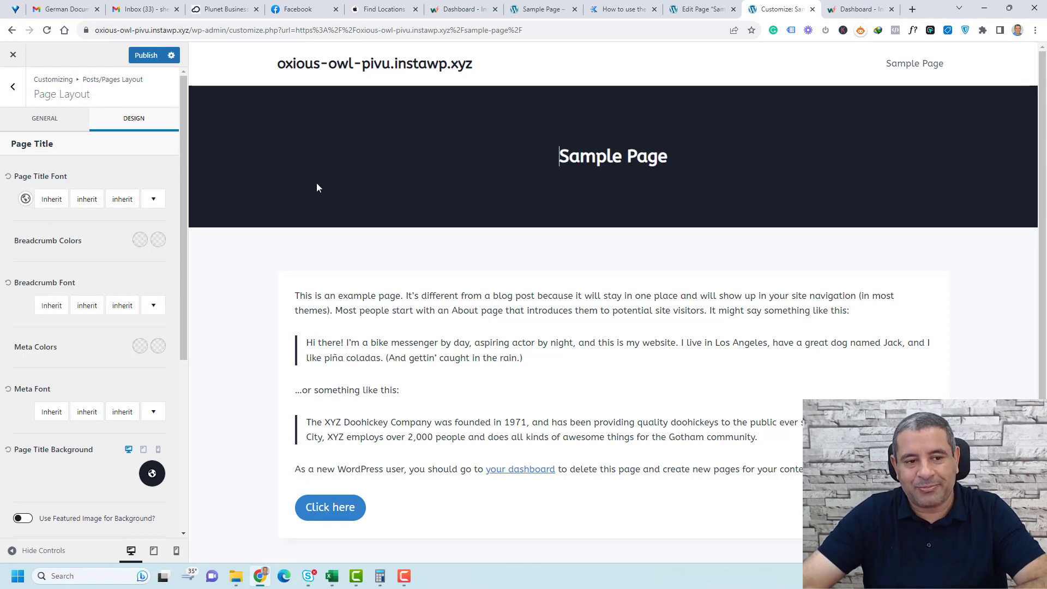
pyautogui.click(8, 176)
pyautogui.click(8, 449)
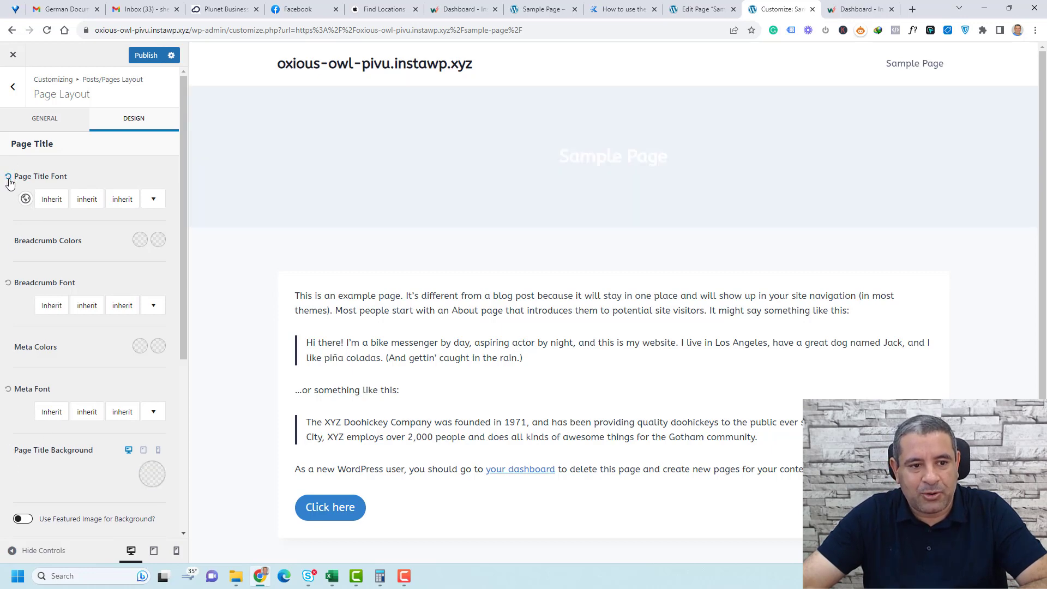
# Try the blue and slate gray palette colors for the page title's font, settling on a dark navy palette color.
pyautogui.click(25, 199)
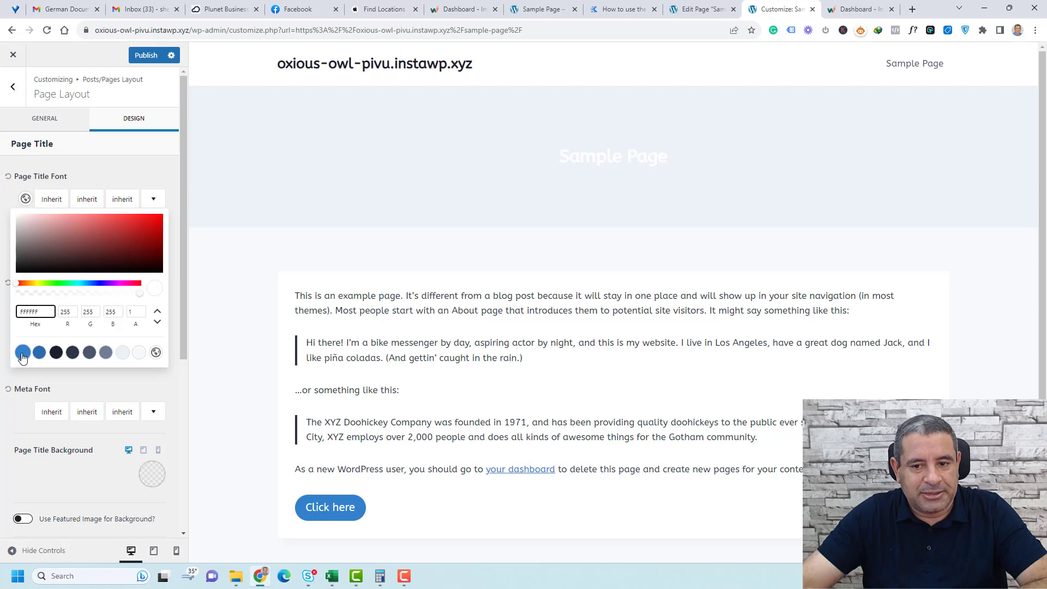
pyautogui.click(22, 352)
pyautogui.click(89, 353)
pyautogui.click(362, 253)
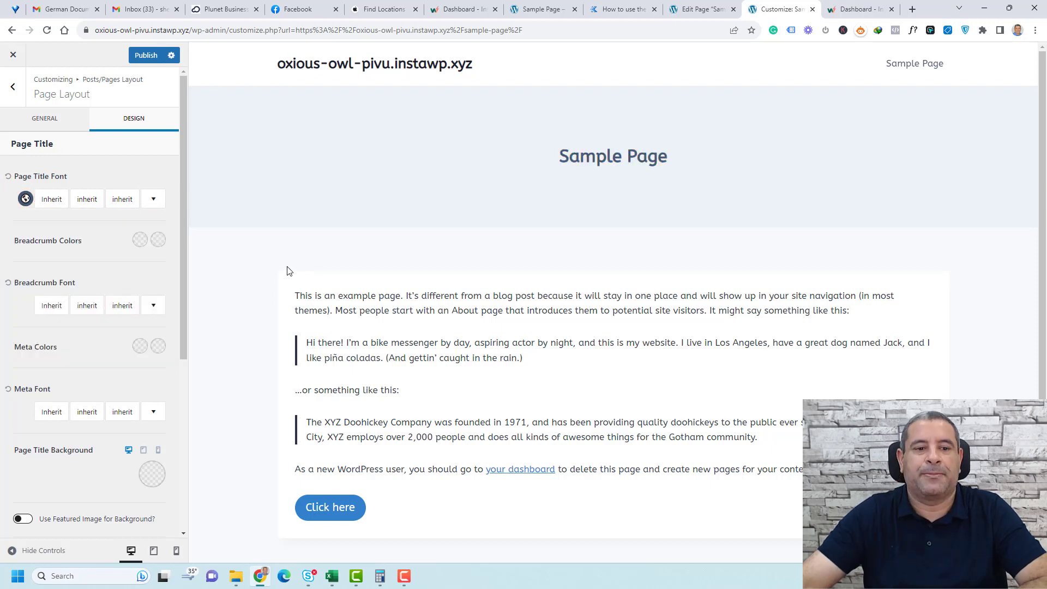
pyautogui.click(25, 199)
pyautogui.click(72, 353)
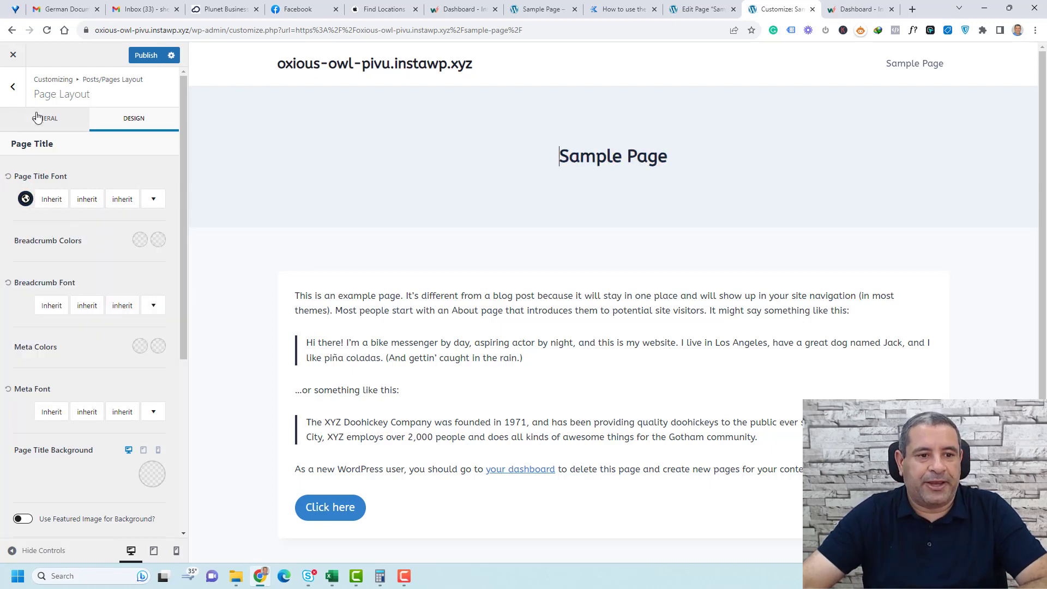
# Open the Single Post Layout settings and examine the post title, default layout, content style and featured image options.
pyautogui.click(14, 88)
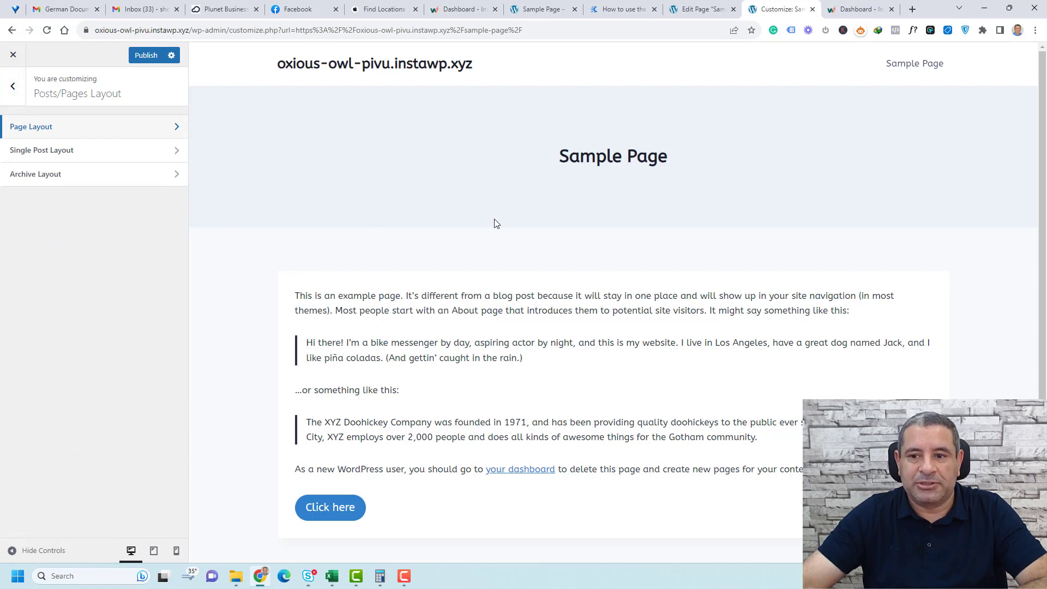
pyautogui.scroll(-1, 532, 210)
pyautogui.scroll(-1, 532, 210)
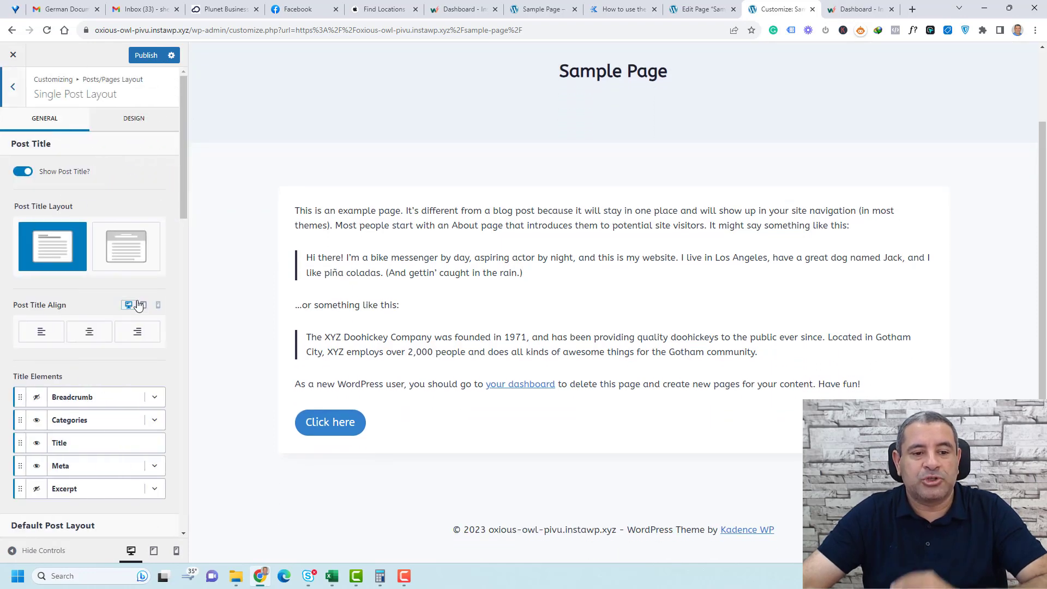
pyautogui.scroll(-4, 169, 268)
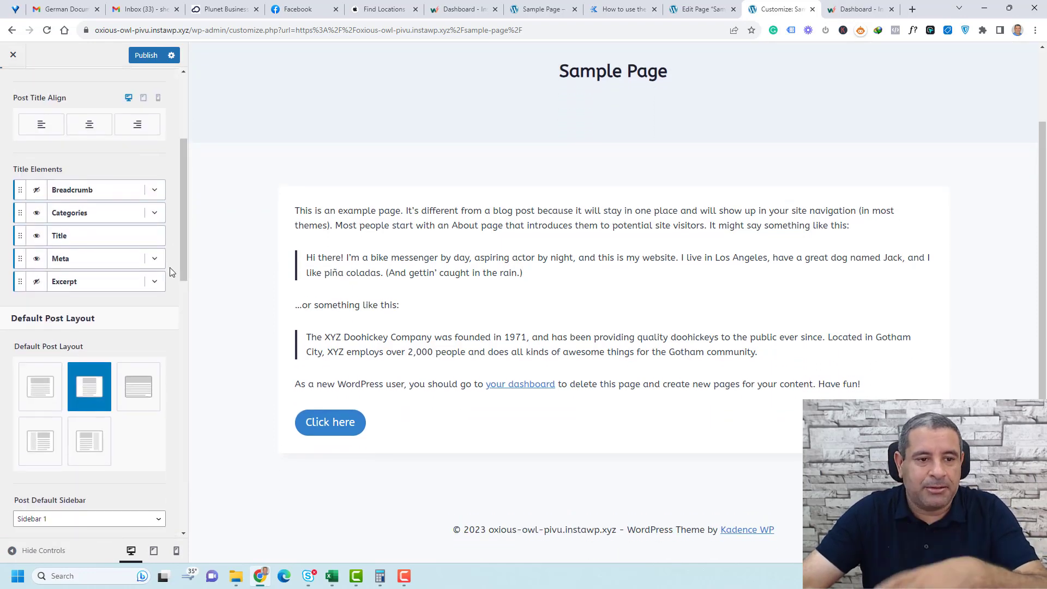
pyautogui.scroll(4, 83, 207)
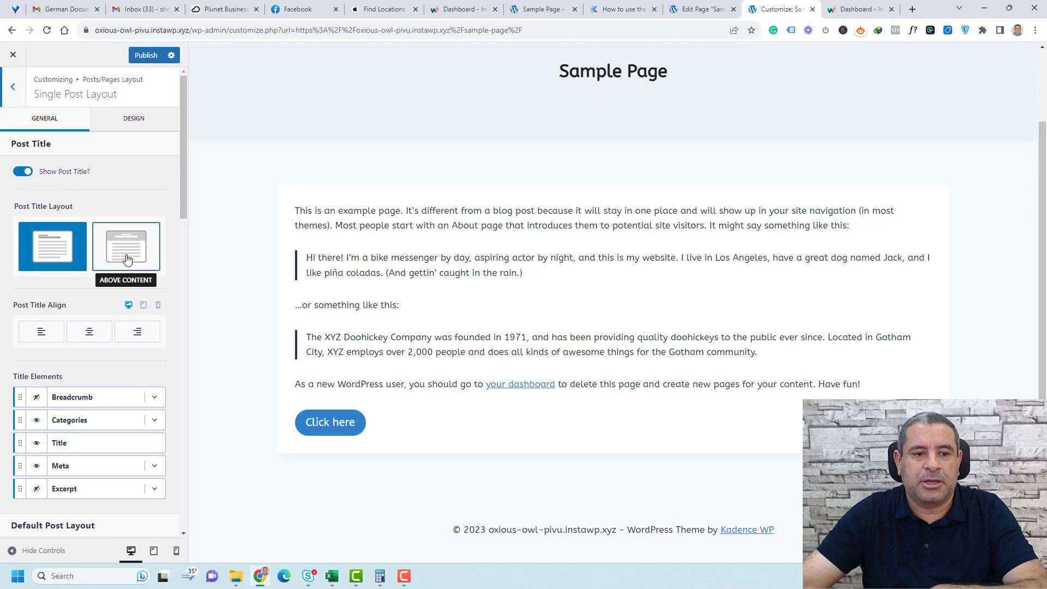
pyautogui.scroll(-10, 126, 258)
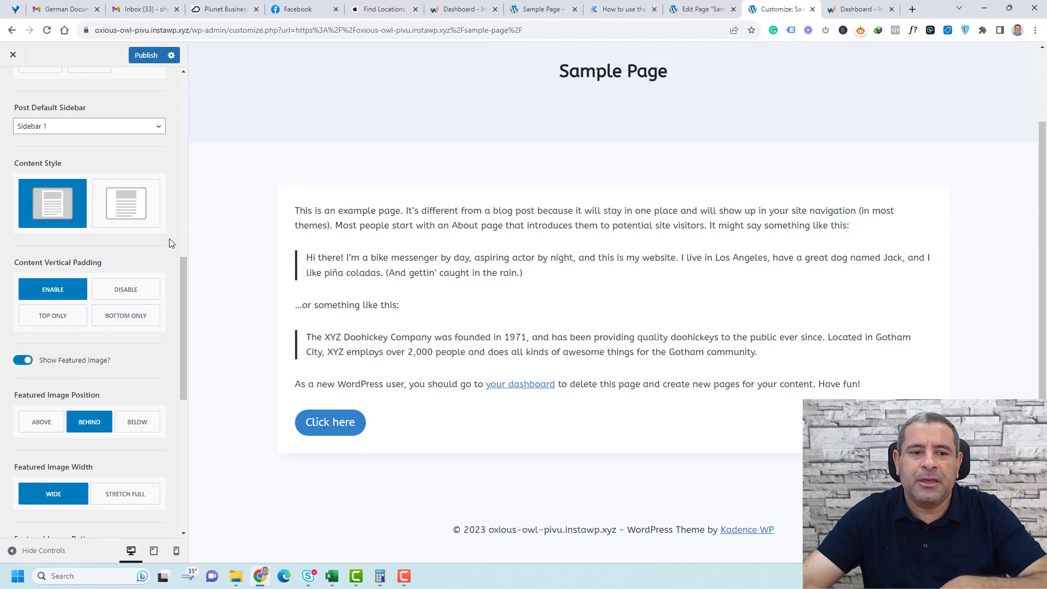
pyautogui.scroll(-5, 169, 238)
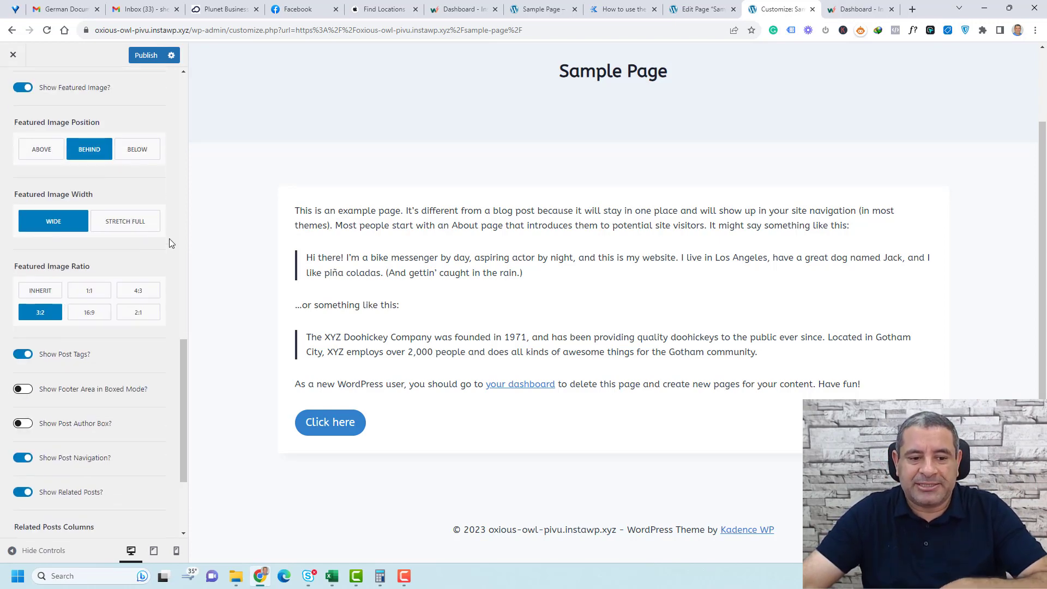
pyautogui.scroll(1, 169, 238)
pyautogui.scroll(2, 169, 238)
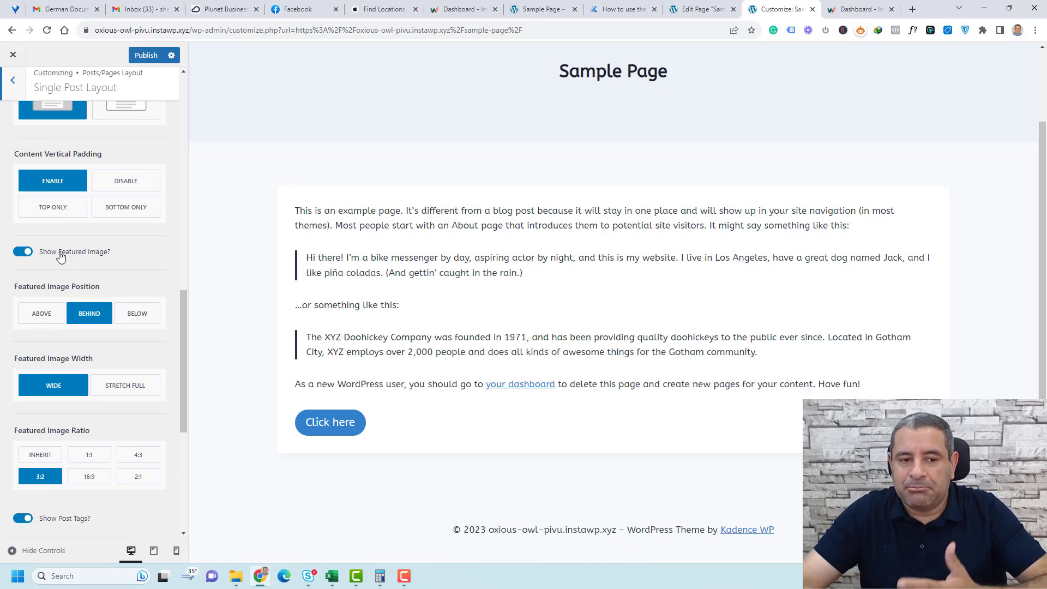
# Try turning off Show Featured Image for single posts, restoring it, and review the remaining post layout options.
pyautogui.click(27, 253)
pyautogui.click(29, 255)
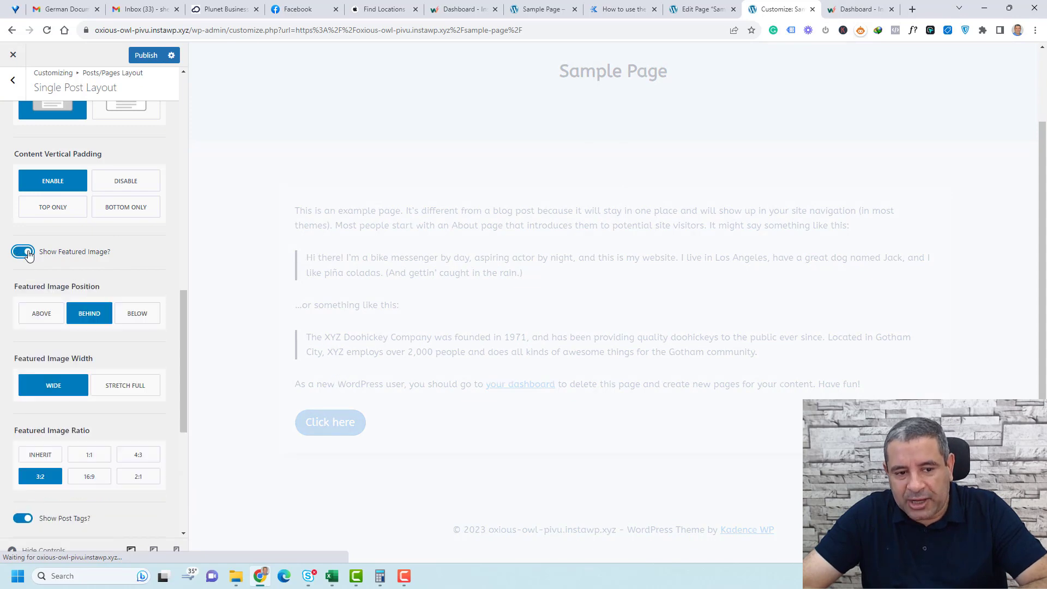
pyautogui.scroll(-2, 155, 341)
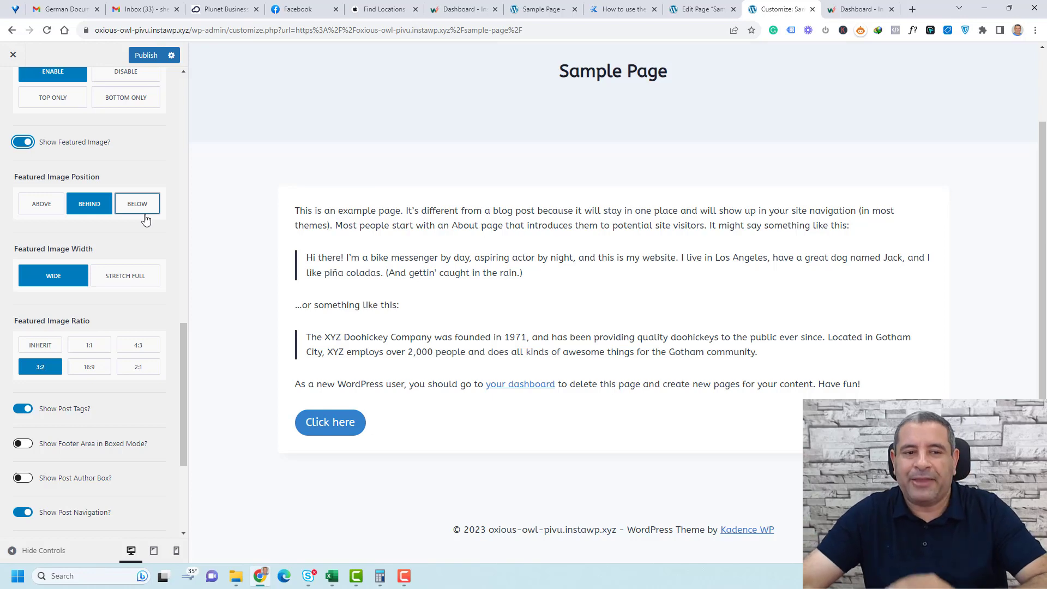
pyautogui.scroll(4, 166, 231)
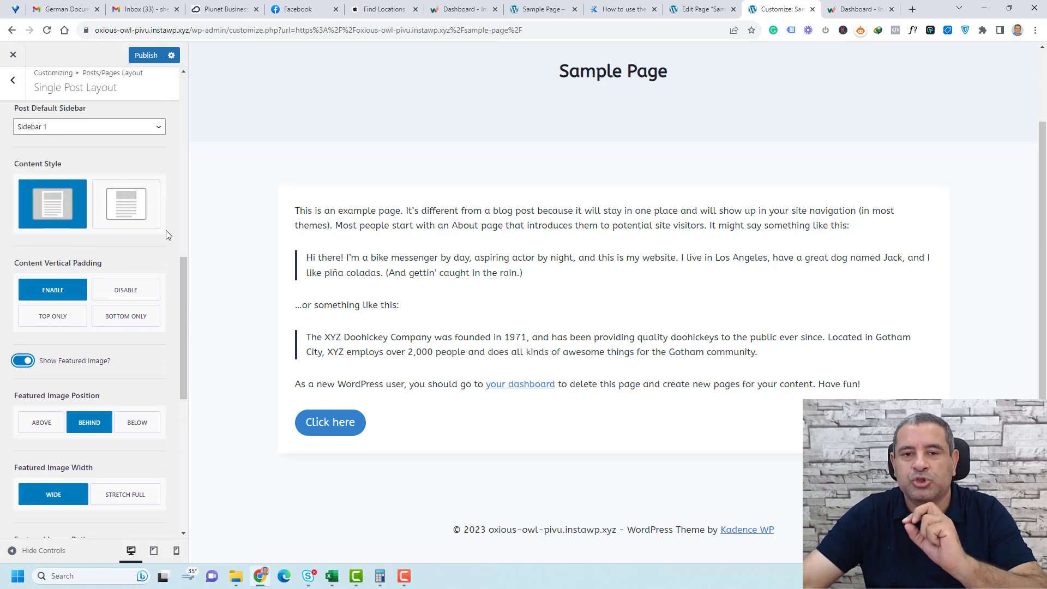
pyautogui.scroll(5, 165, 230)
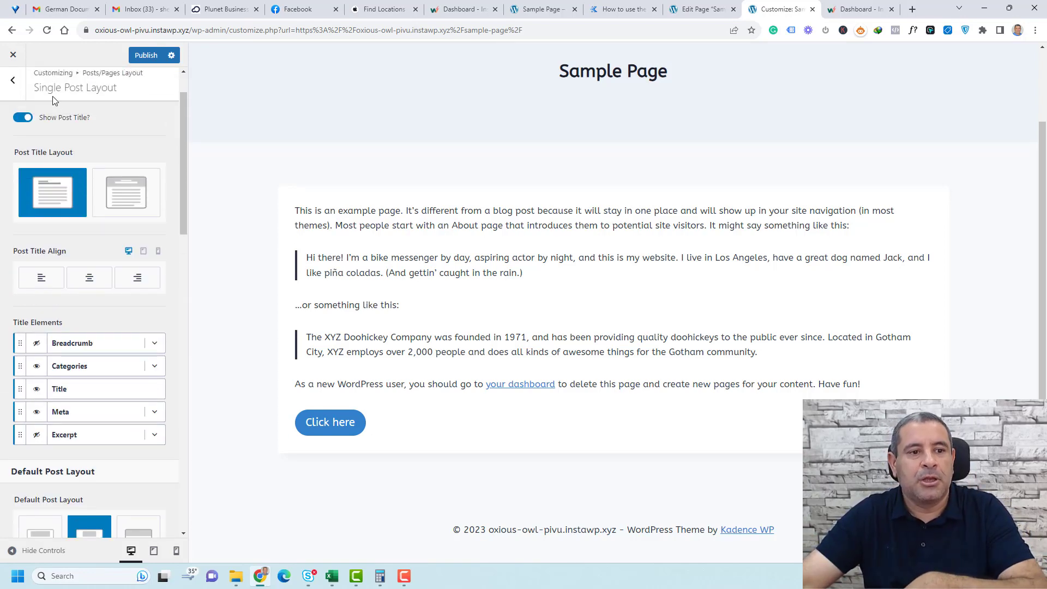
# Review the Archive Layout settings and return to the customizer's main section list.
pyautogui.click(22, 87)
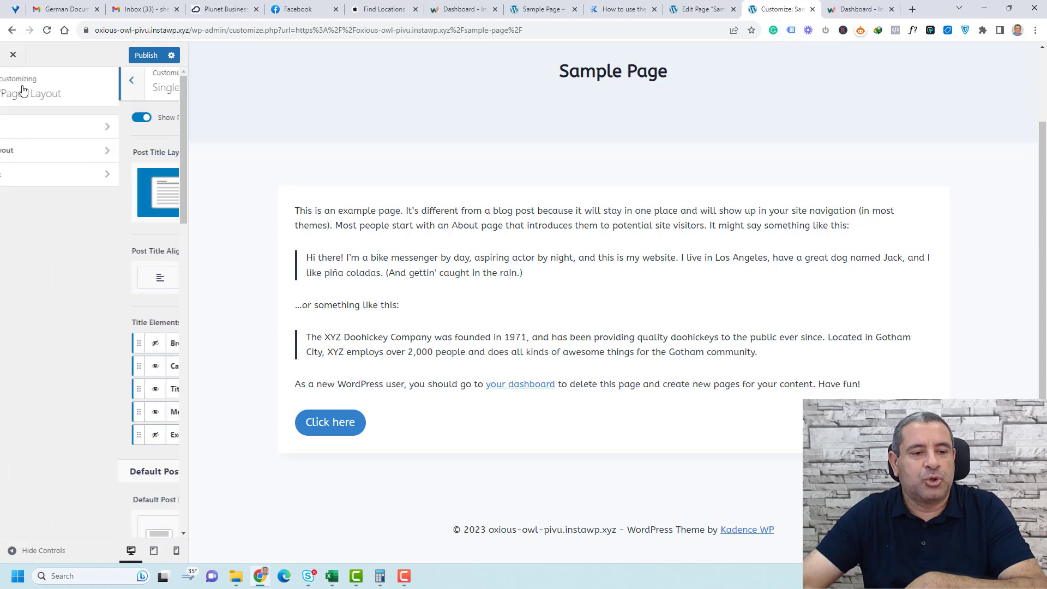
pyautogui.click(45, 173)
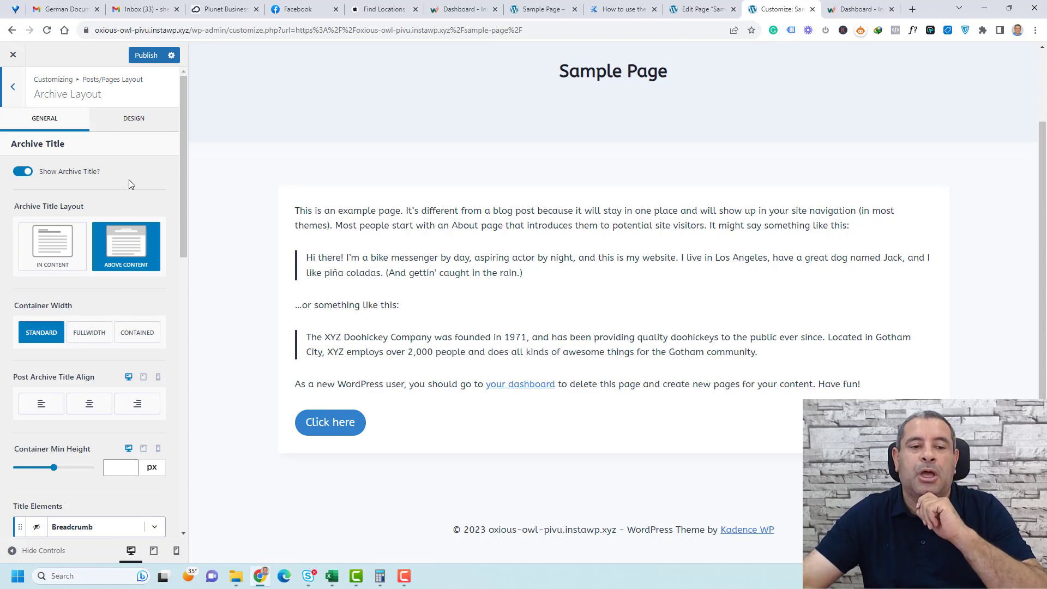
pyautogui.click(7, 95)
pyautogui.click(12, 94)
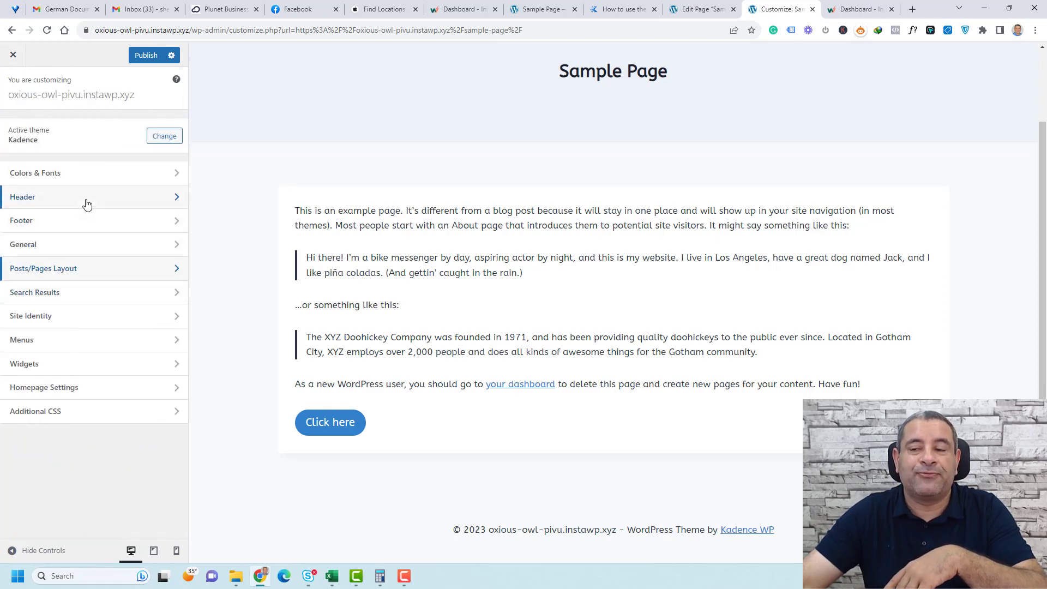
# Set the header's Main Row background to the dark palette color 1A202C.
pyautogui.click(86, 203)
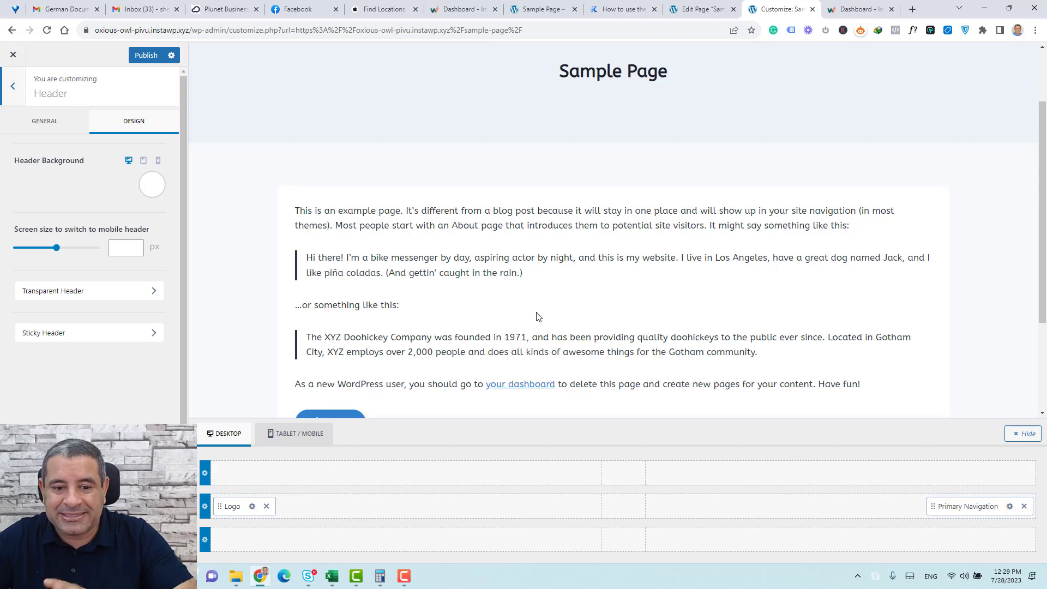
pyautogui.click(205, 474)
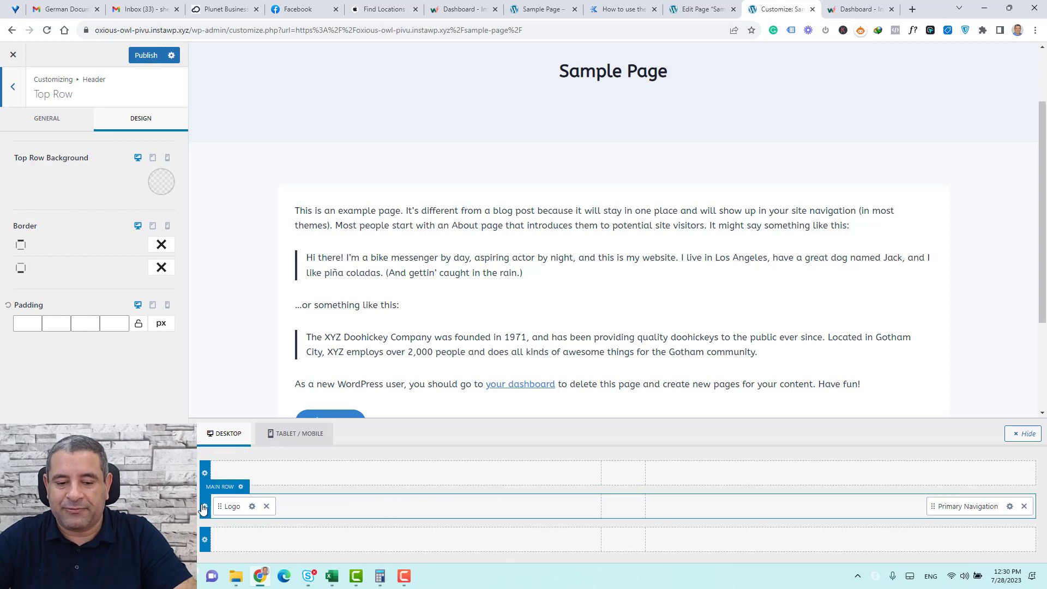
pyautogui.click(205, 507)
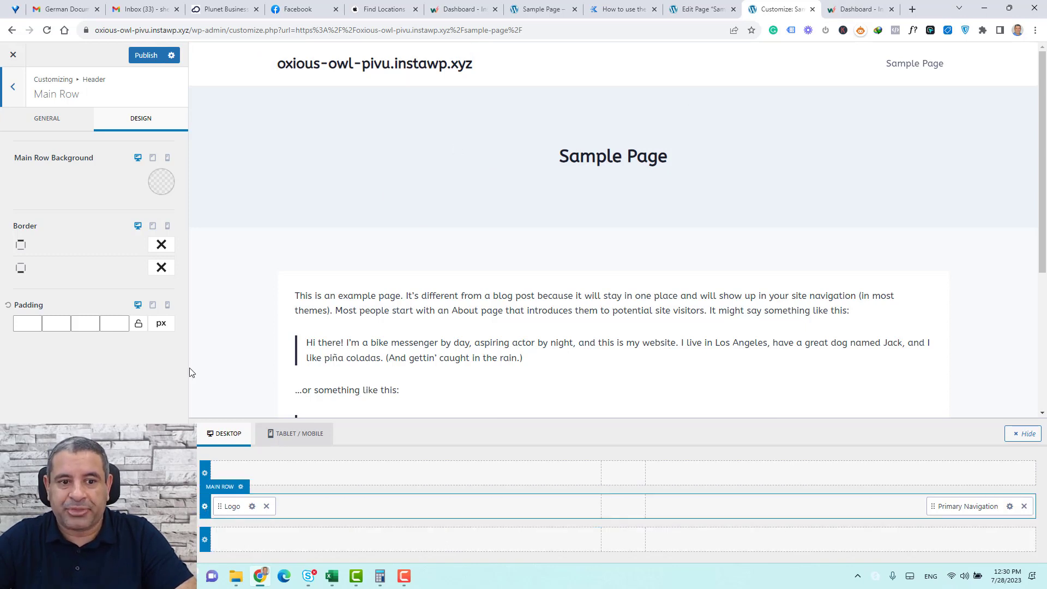
pyautogui.click(159, 189)
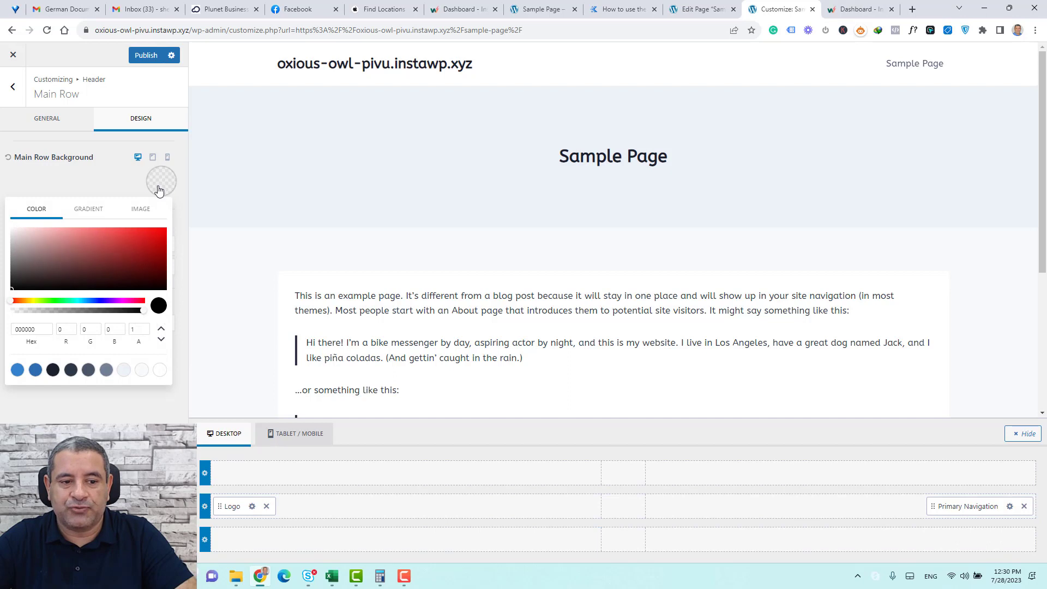
pyautogui.click(53, 371)
pyautogui.press('Escape')
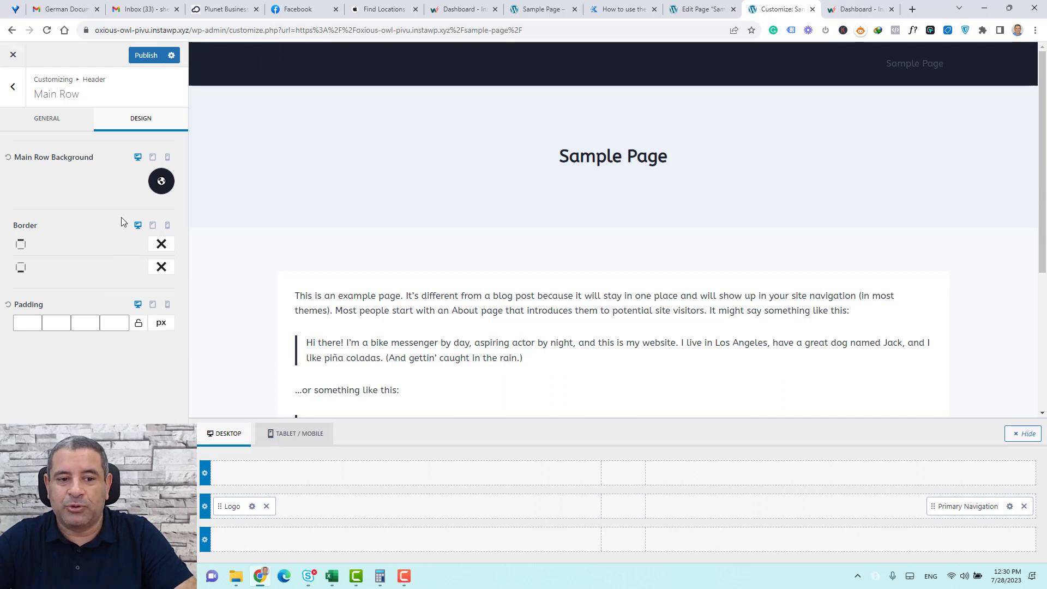
# Link the padding of the header's Main Row on all sides and set it to 15 px.
pyautogui.click(23, 322)
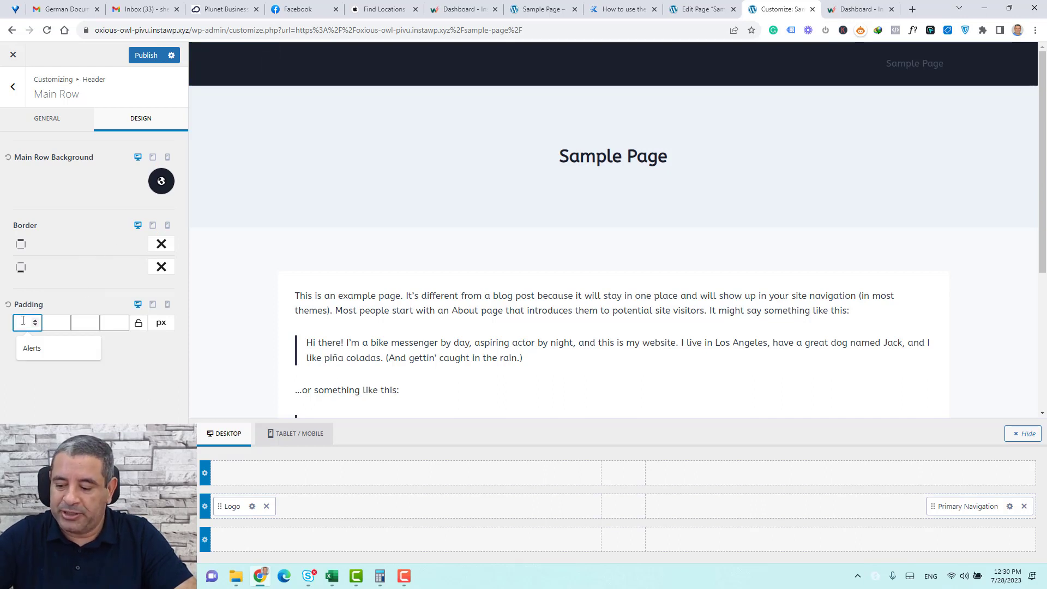
pyautogui.write('15')
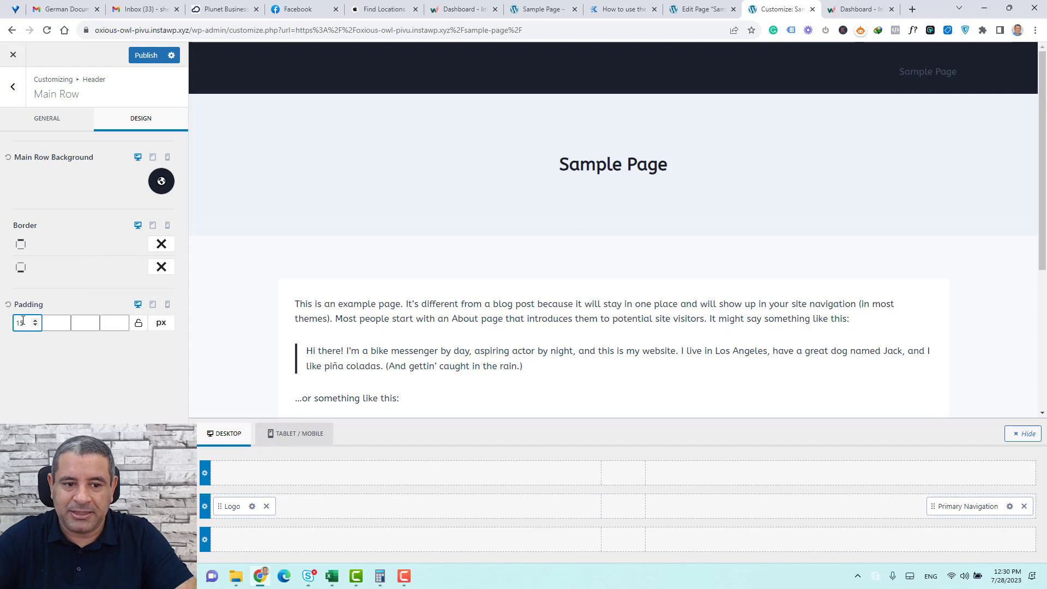
pyautogui.click(139, 324)
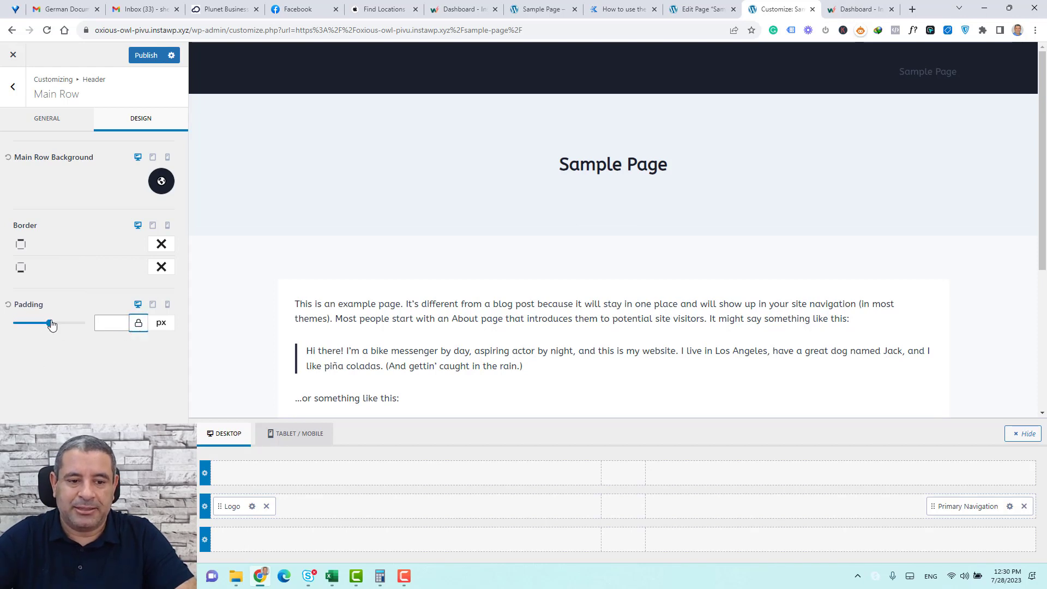
pyautogui.click(108, 322)
pyautogui.write('15')
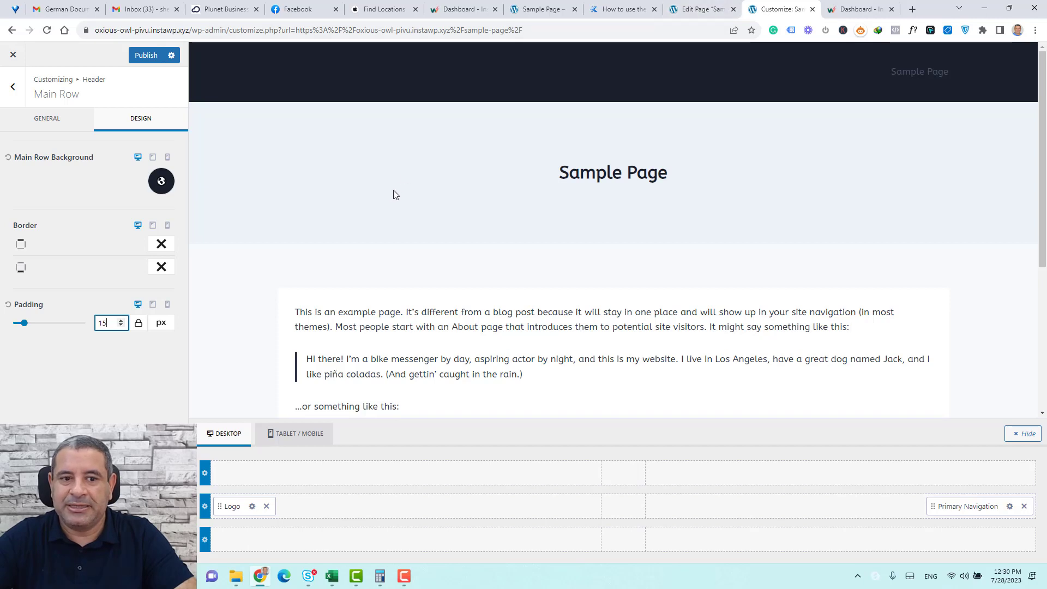
# Raise the header Main Row's minimum height to 104 px and reset its background color to the default.
pyautogui.click(53, 131)
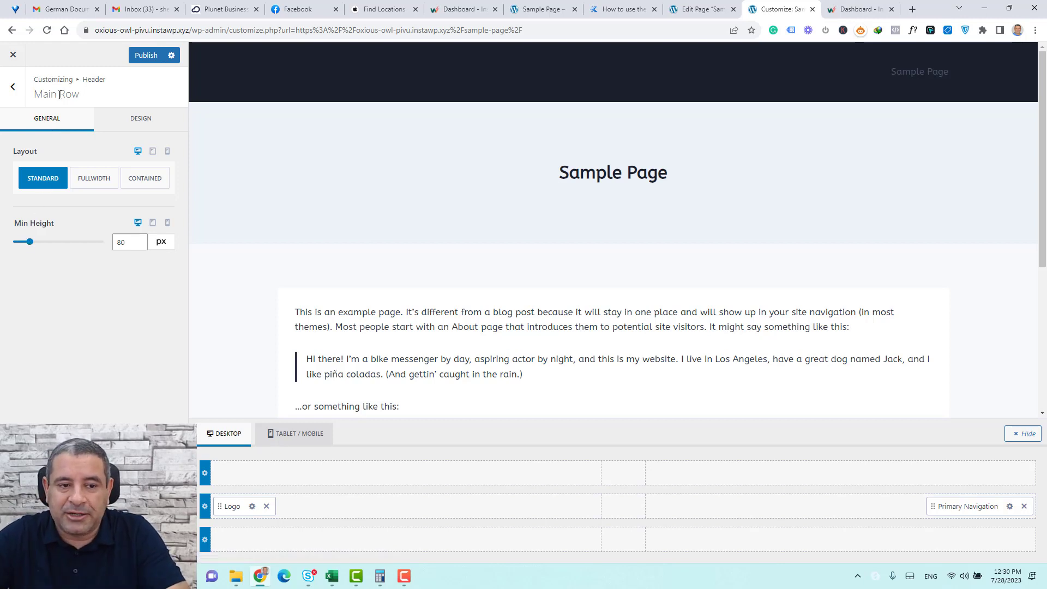
pyautogui.moveTo(29, 254)
pyautogui.mouseDown()
pyautogui.moveTo(49, 242)
pyautogui.moveTo(26, 249)
pyautogui.moveTo(37, 246)
pyautogui.mouseUp()
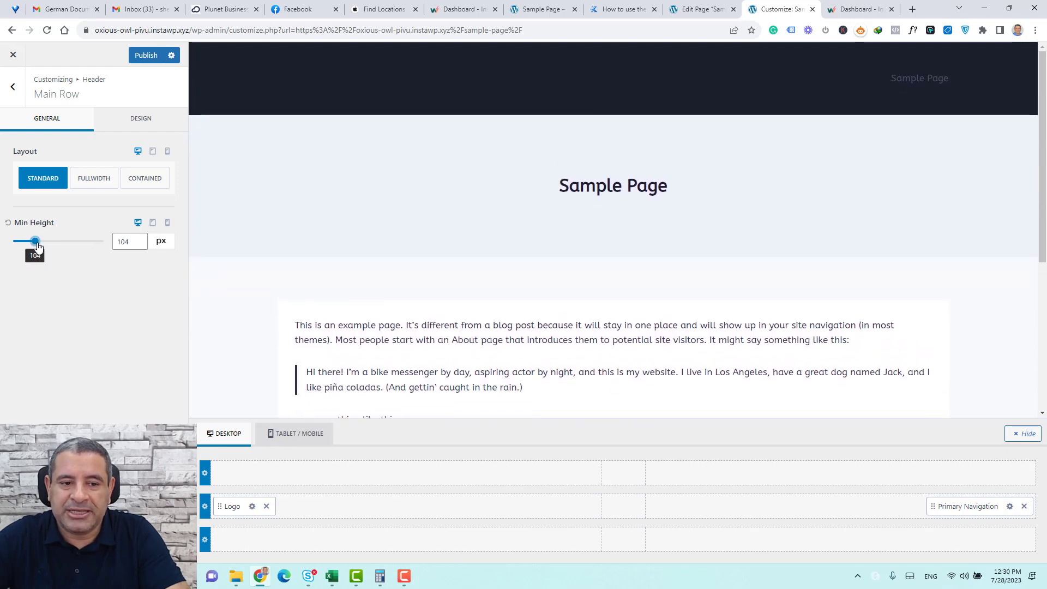
pyautogui.click(135, 117)
pyautogui.click(8, 158)
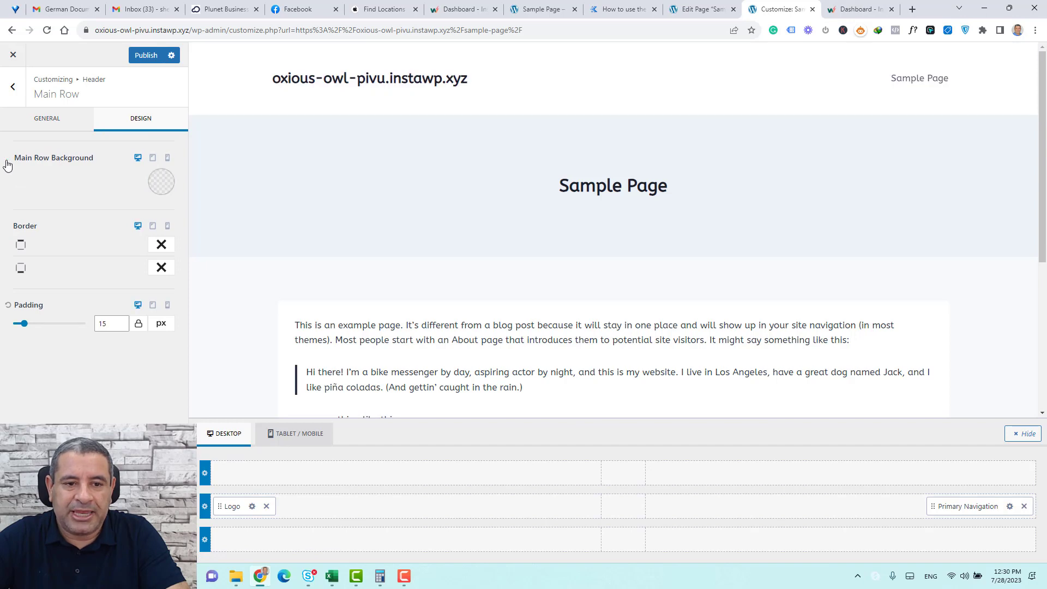
# Try a minimum height of 172 px for the Main Row, and settle on 99 px.
pyautogui.click(71, 128)
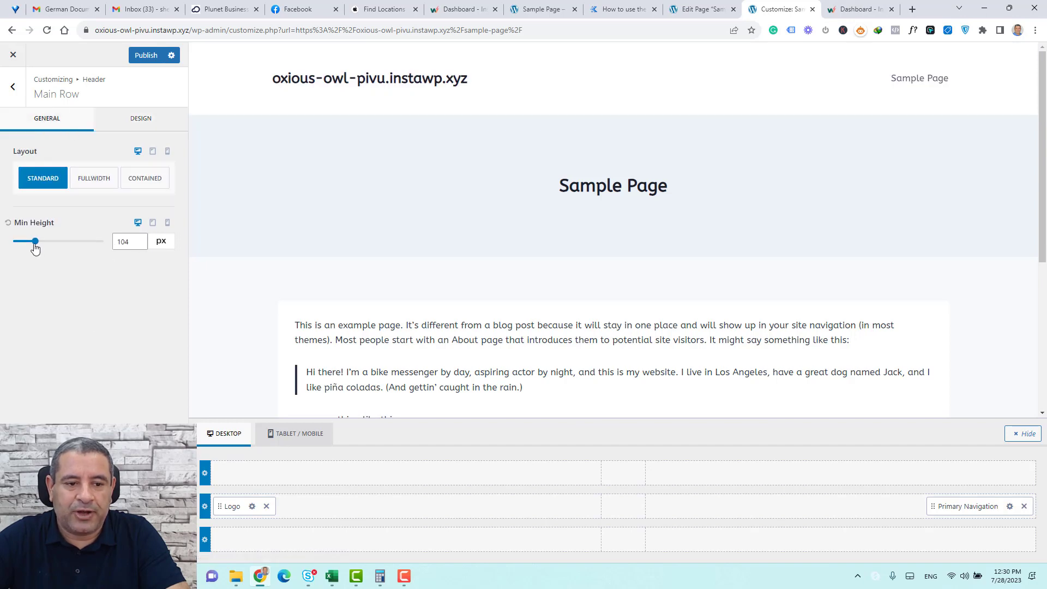
pyautogui.moveTo(34, 247)
pyautogui.mouseDown()
pyautogui.moveTo(63, 252)
pyautogui.moveTo(51, 255)
pyautogui.mouseUp()
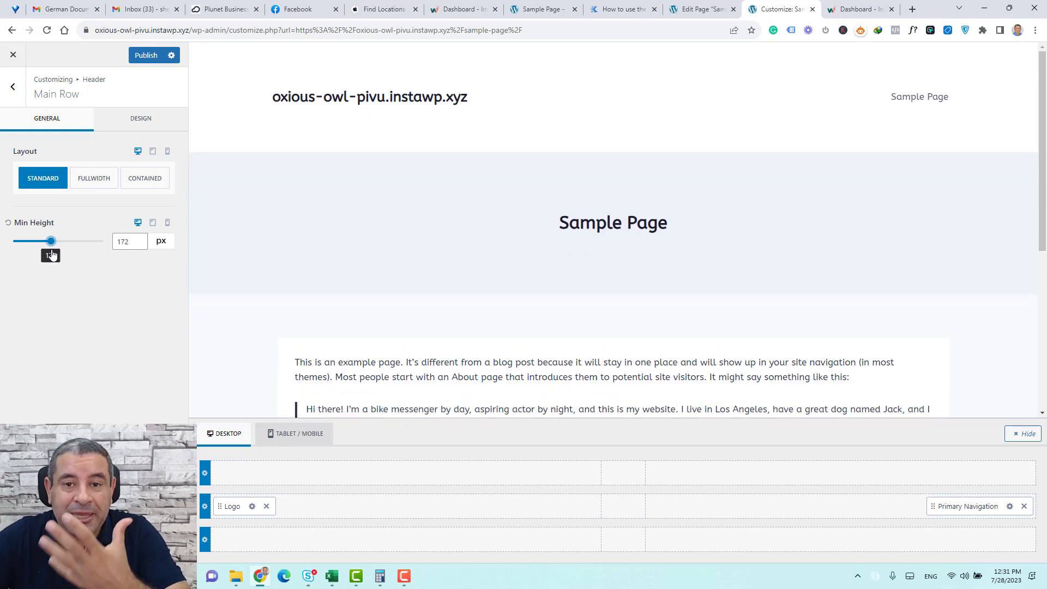
pyautogui.moveTo(52, 254); pyautogui.dragTo(36, 252)
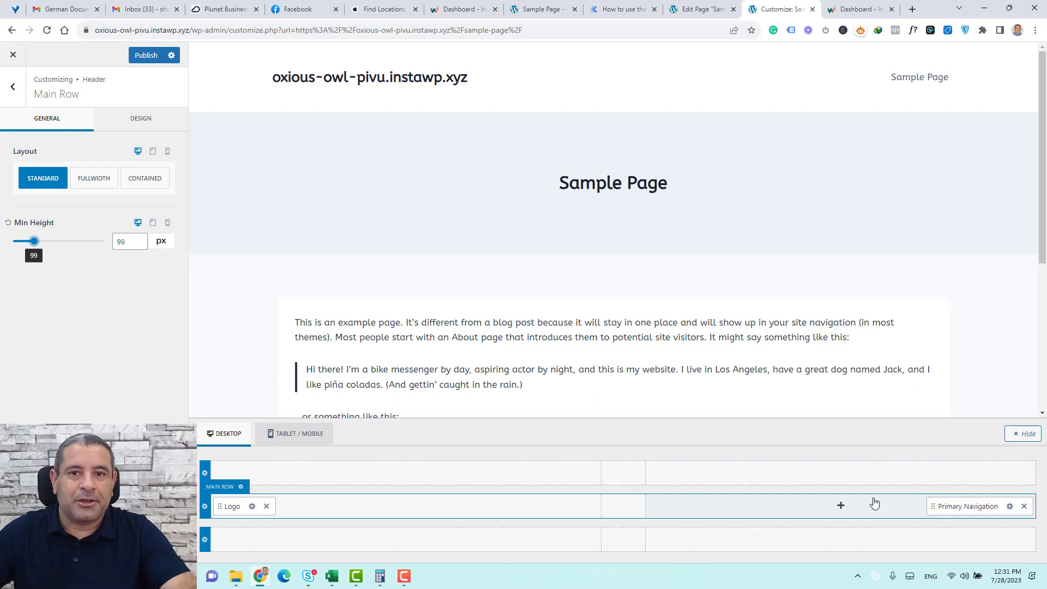
# Remove the Logo and Primary Navigation from the header's Main Row, and add the Logo back to the row's left section.
pyautogui.click(12, 88)
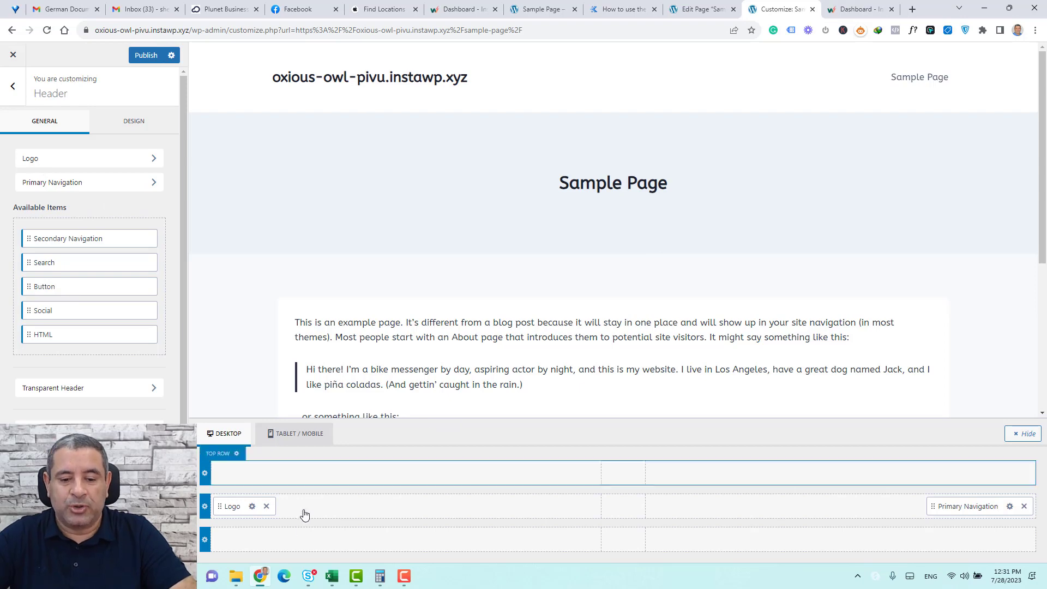
pyautogui.click(266, 506)
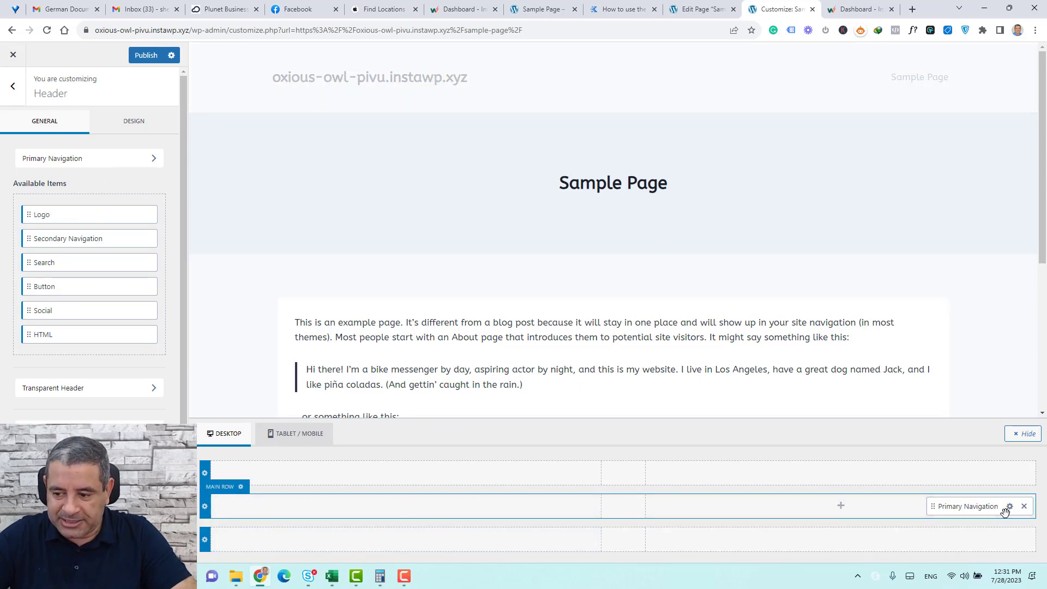
pyautogui.click(1023, 506)
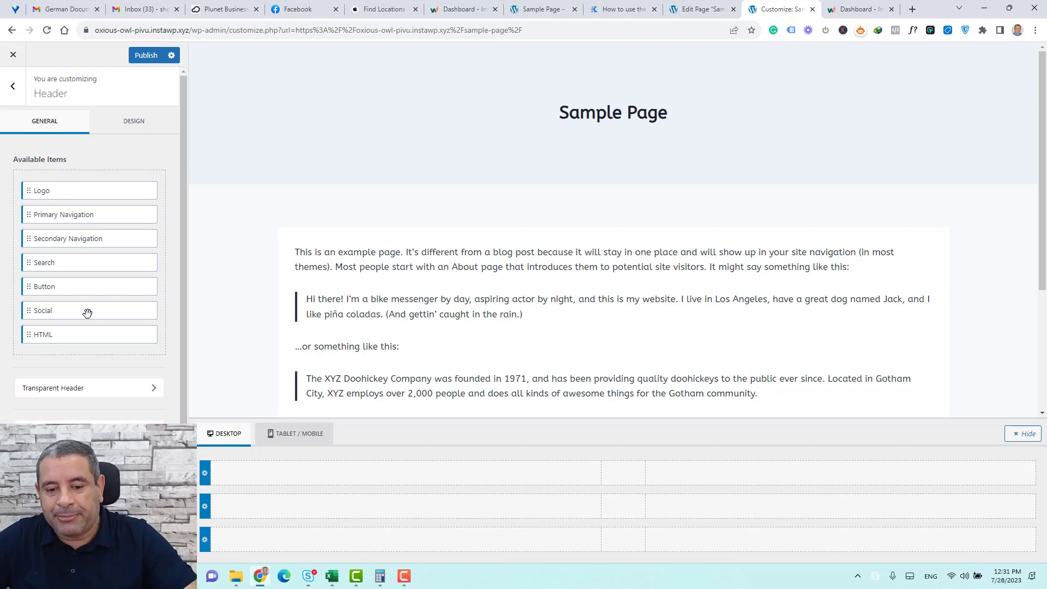
pyautogui.click(439, 512)
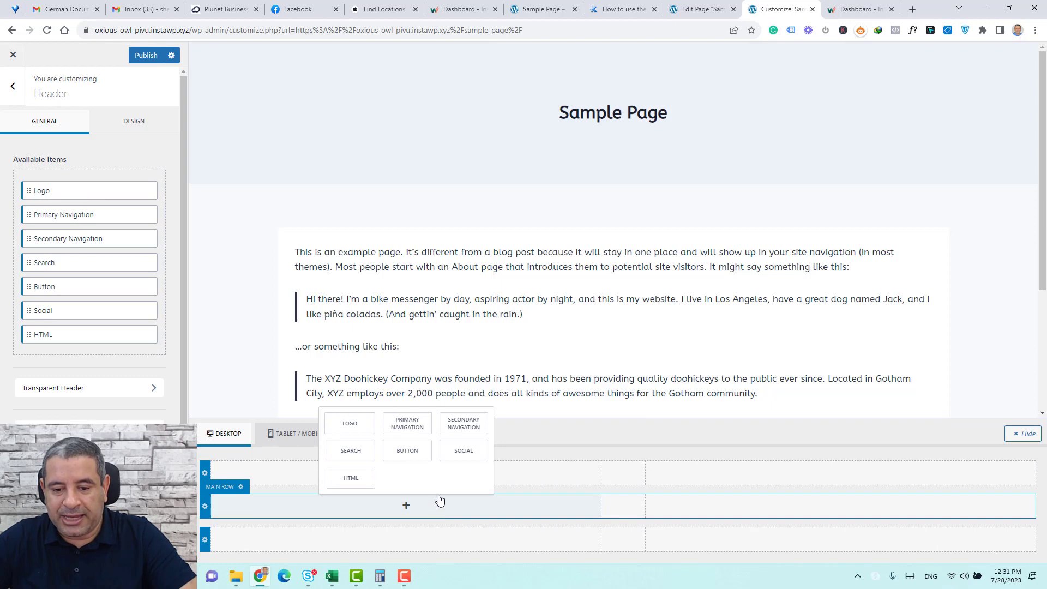
pyautogui.click(348, 432)
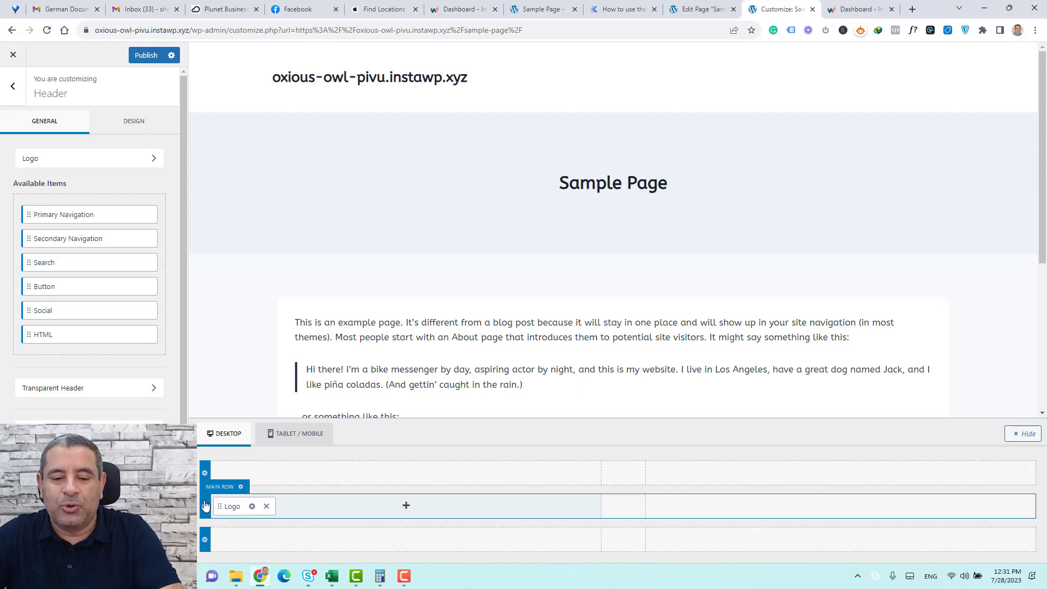
# Open the Logo item's Site Identity settings and change the site title to "Design".
pyautogui.click(252, 506)
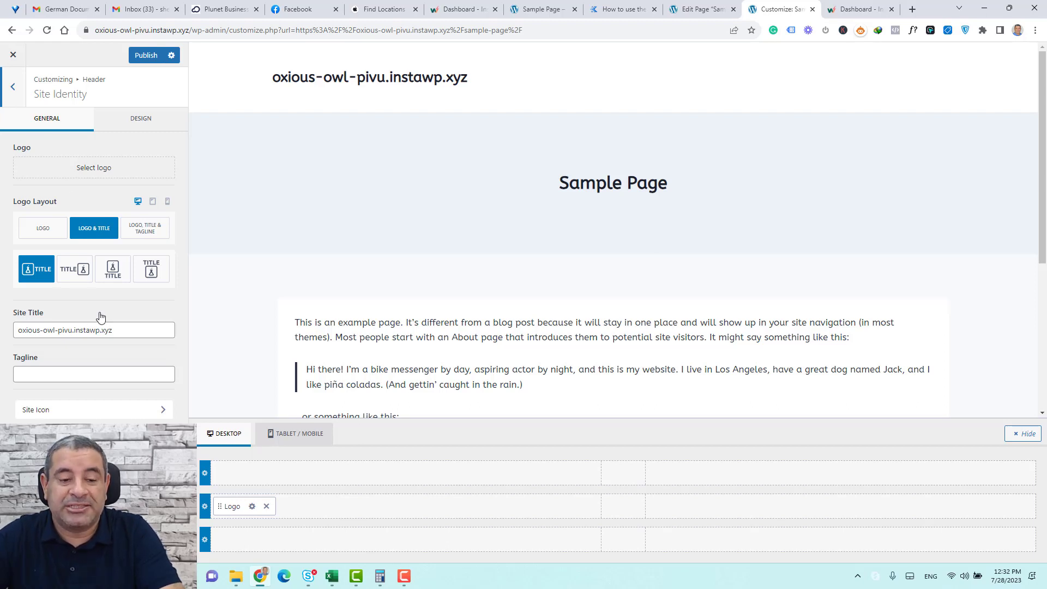
pyautogui.tripleClick(126, 332)
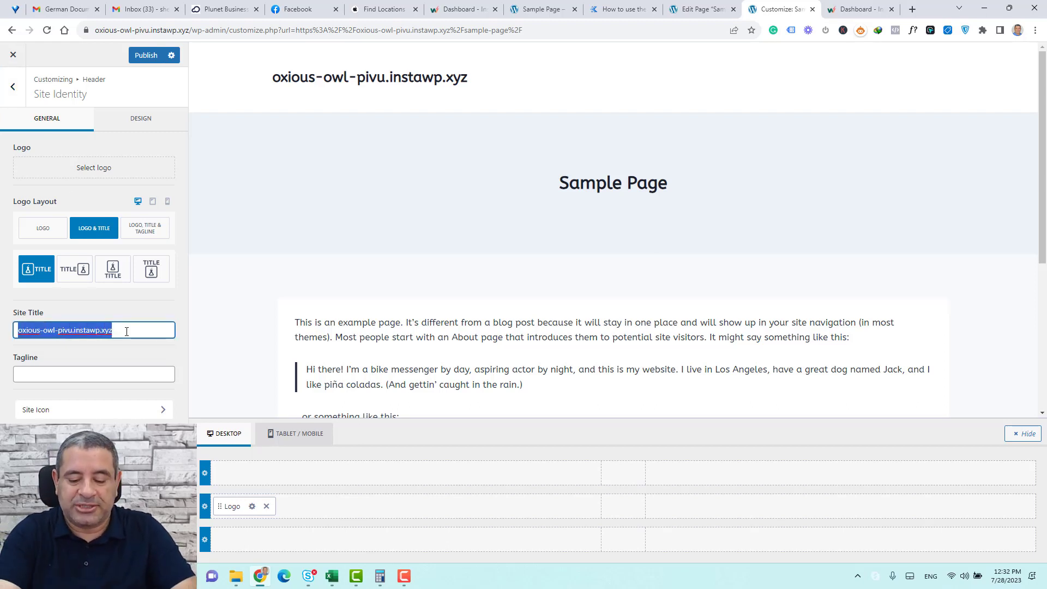
pyautogui.write('Desi')
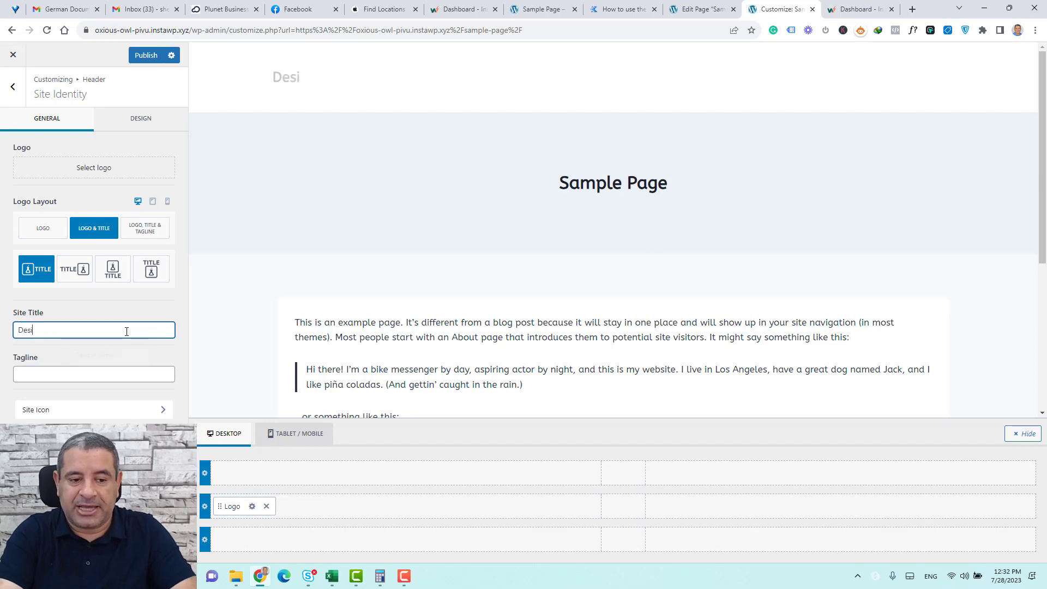
pyautogui.write('gn')
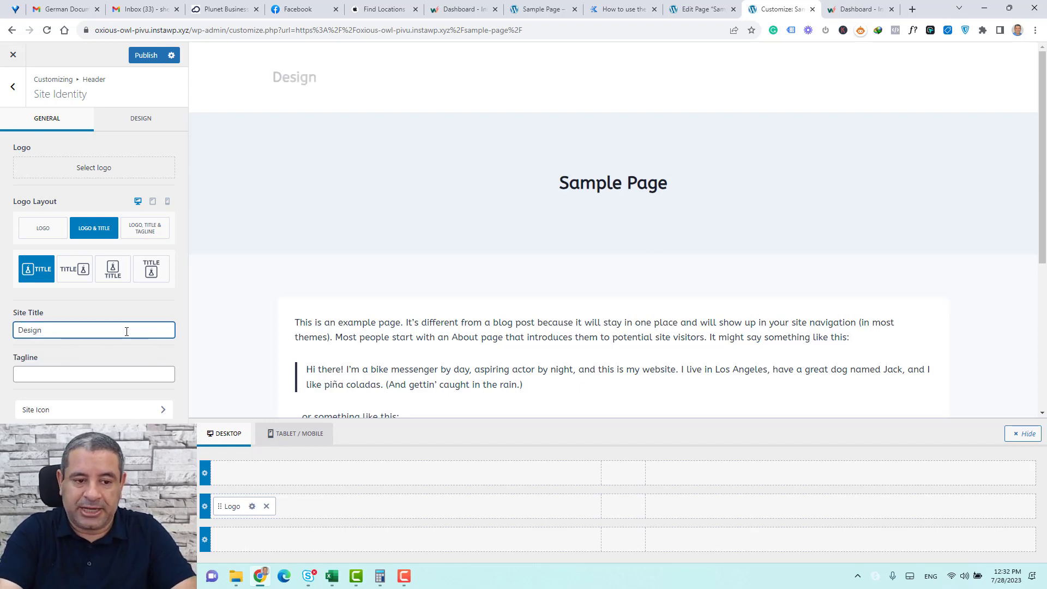
# Change the site title to "Interior Design".
pyautogui.press('Home')
pyautogui.write('Inter')
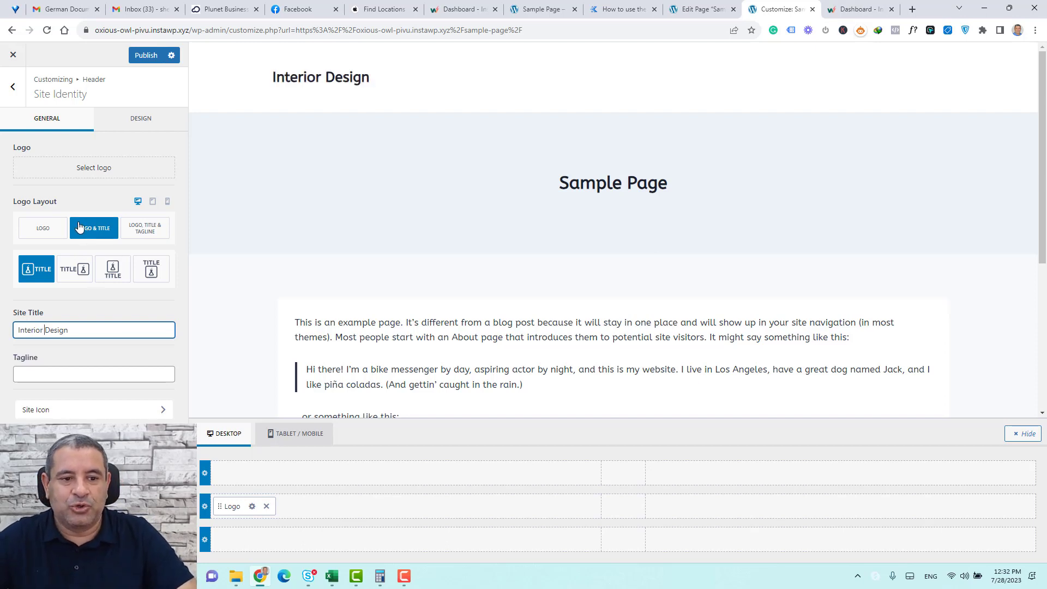
# Look at the media library for choosing a logo and at the site icon settings, without selecting any image.
pyautogui.click(92, 174)
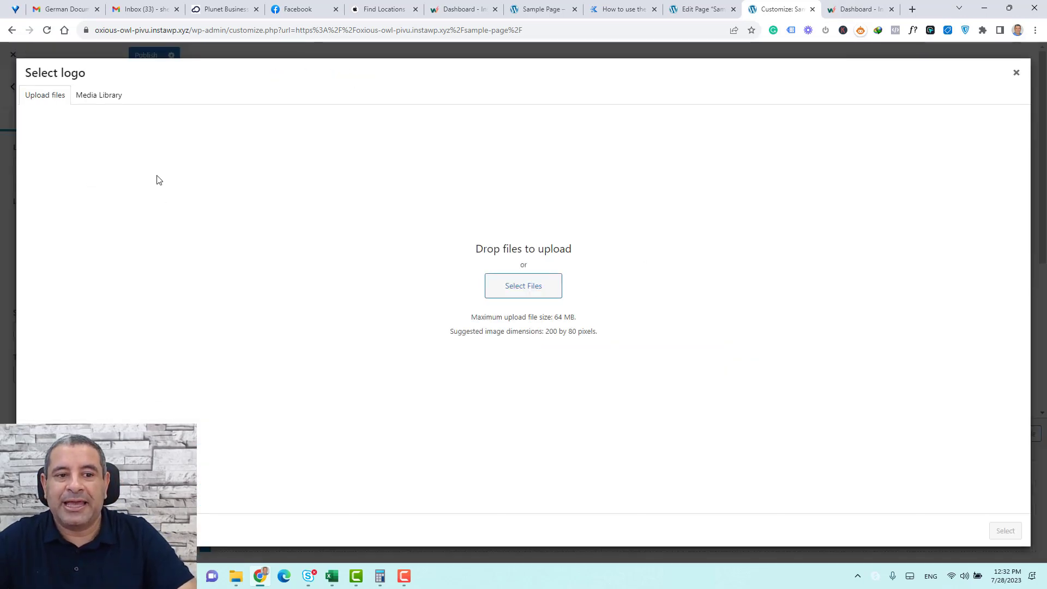
pyautogui.click(116, 100)
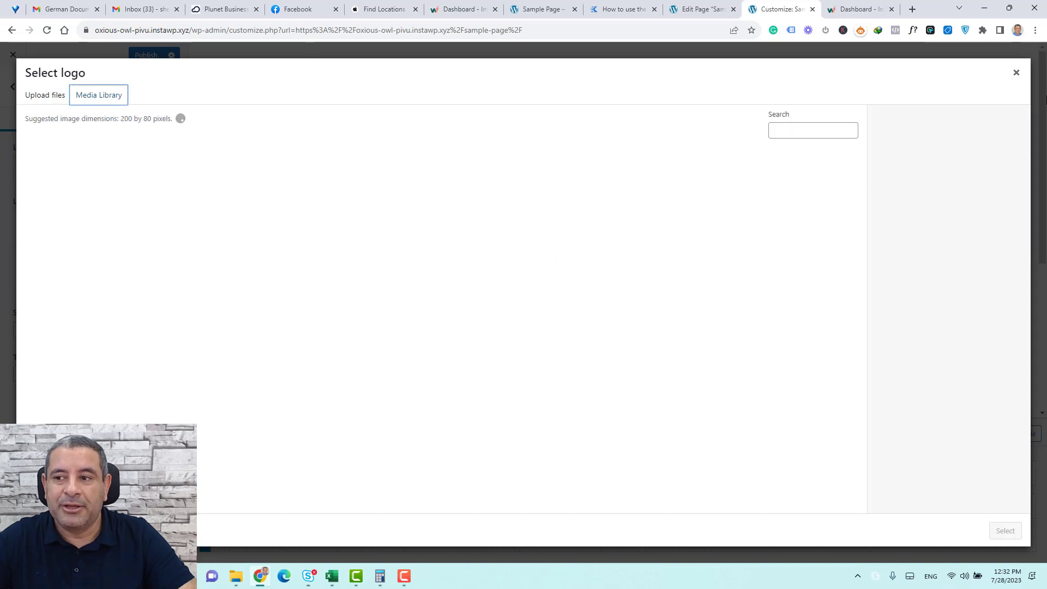
pyautogui.click(1017, 73)
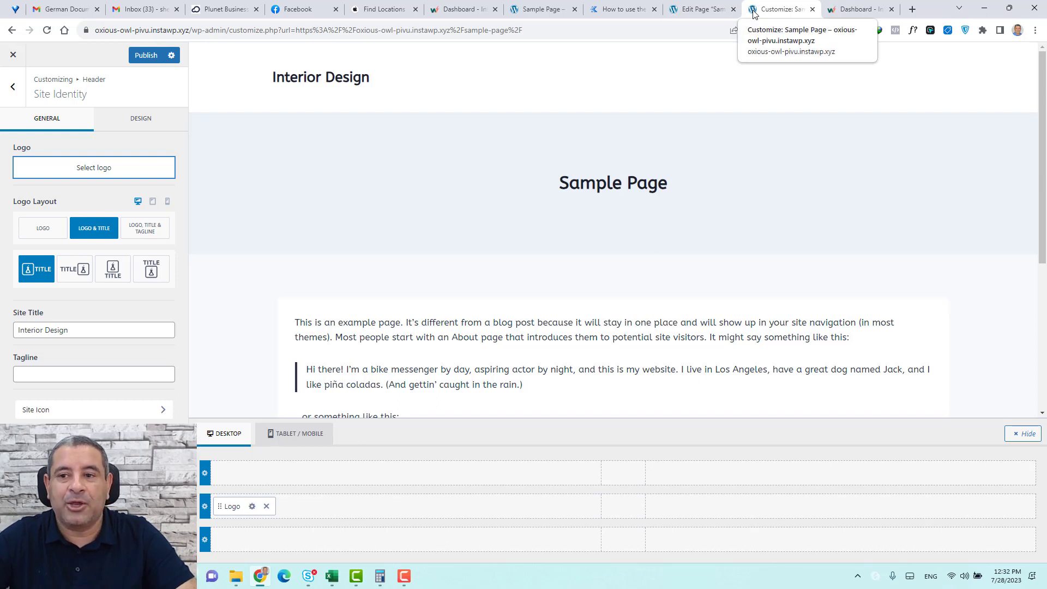
pyautogui.click(72, 409)
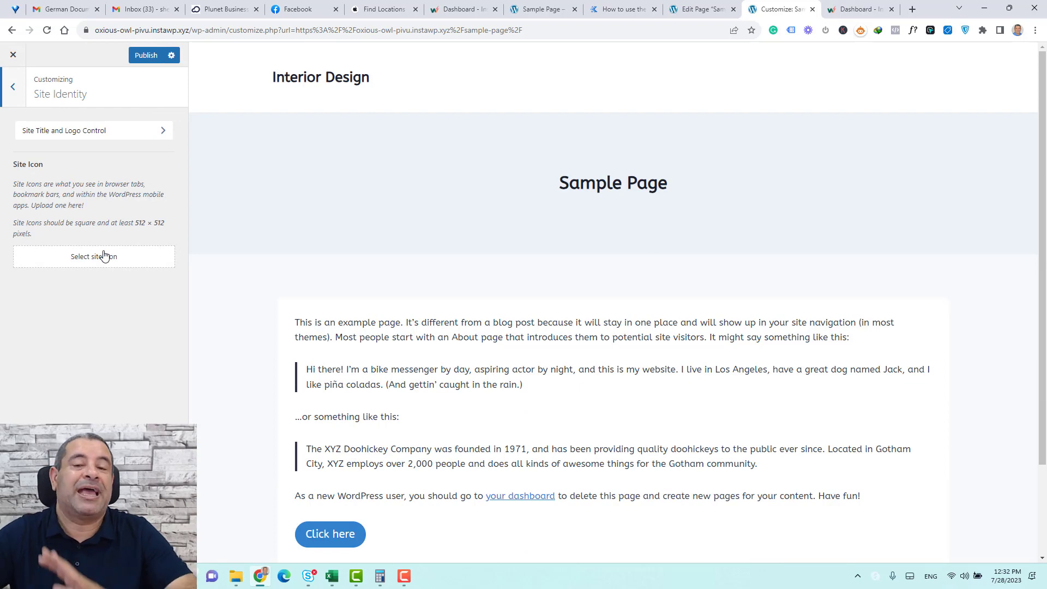
pyautogui.click(13, 87)
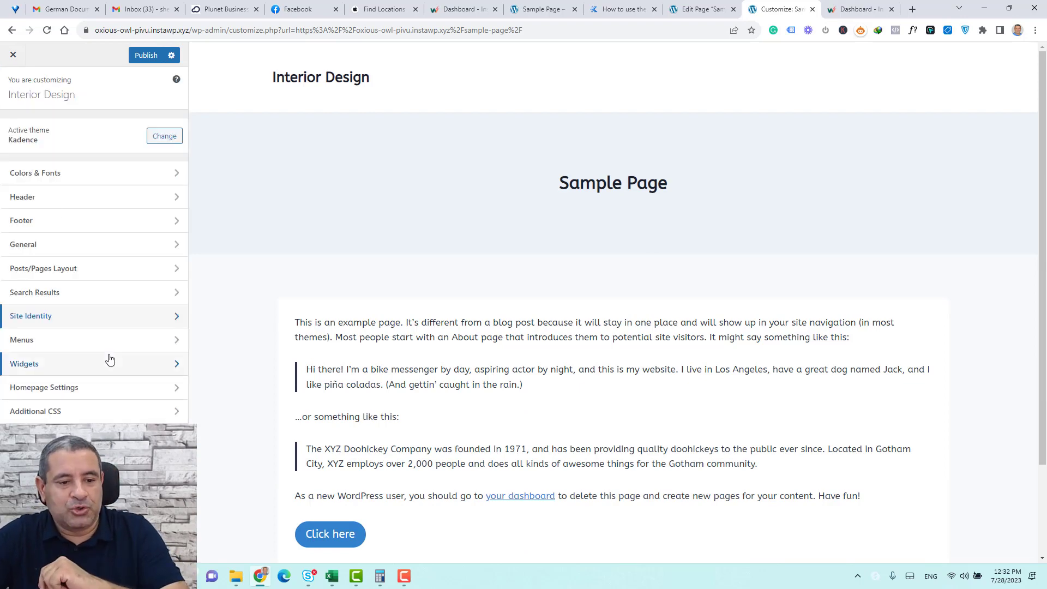
# Add Primary Navigation to the right section of the main row in the desktop header.
pyautogui.click(77, 201)
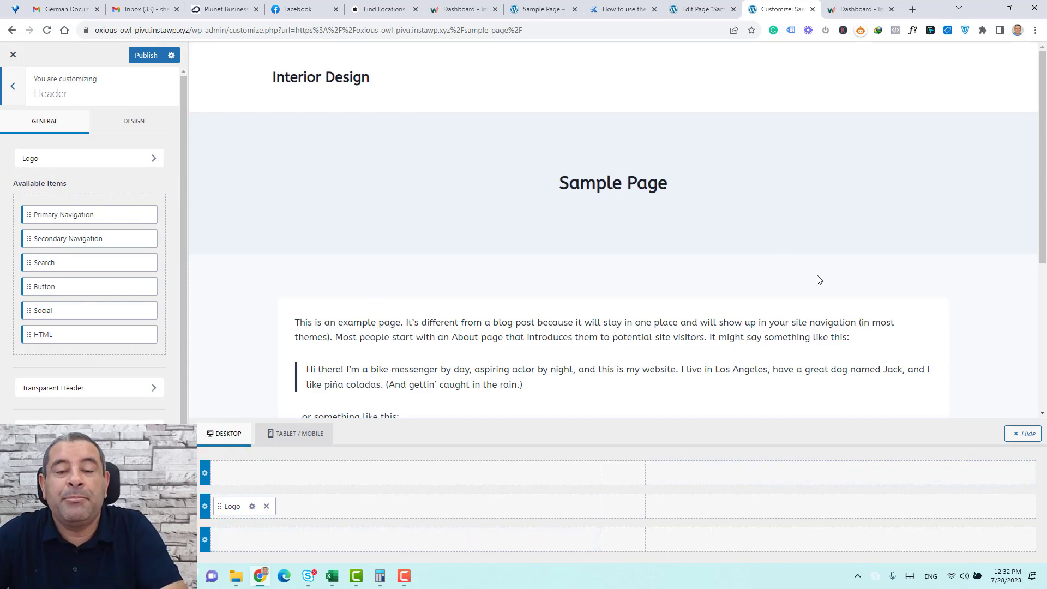
pyautogui.click(842, 507)
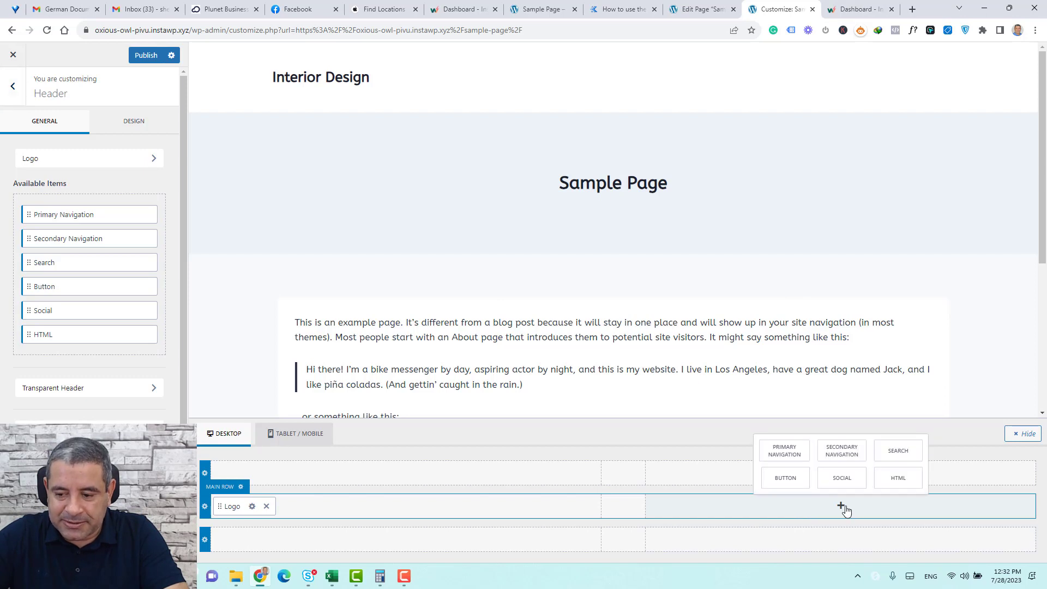
pyautogui.click(792, 457)
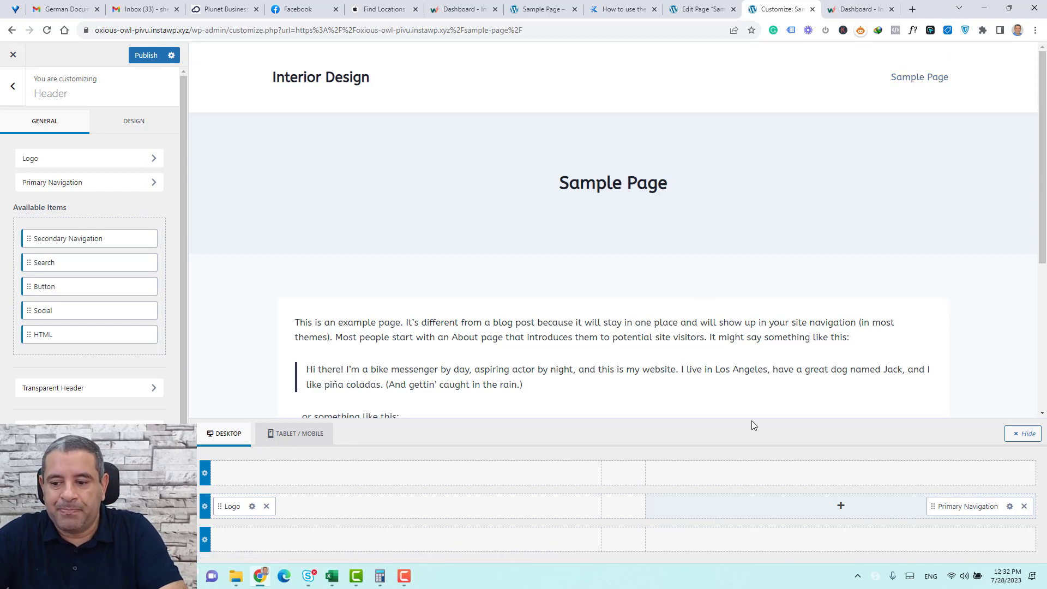
# Add a Button item beside the Primary Navigation in the desktop header's main row.
pyautogui.scroll(-2, 755, 418)
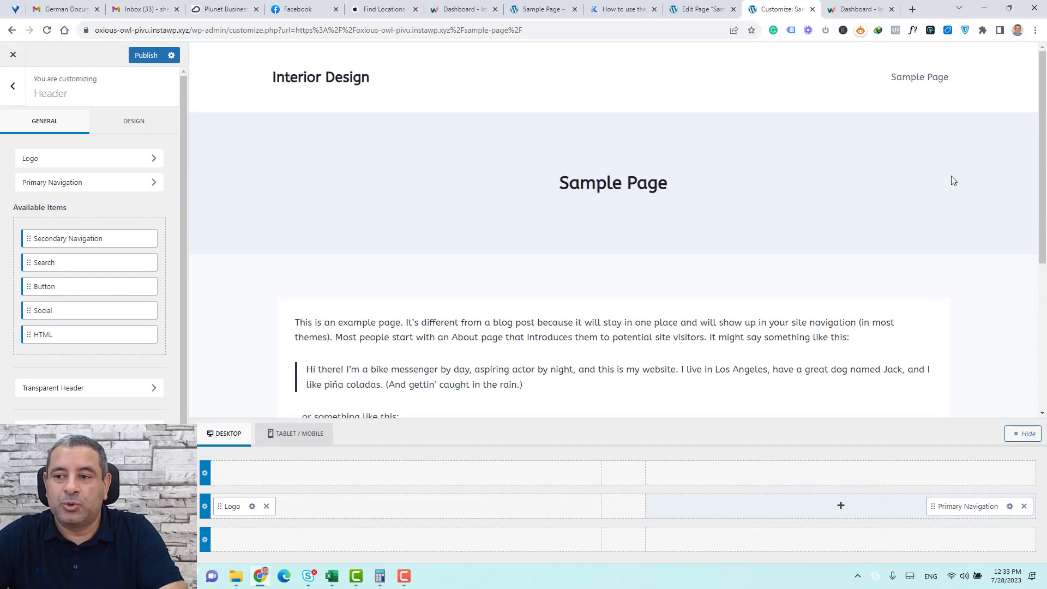
pyautogui.click(841, 506)
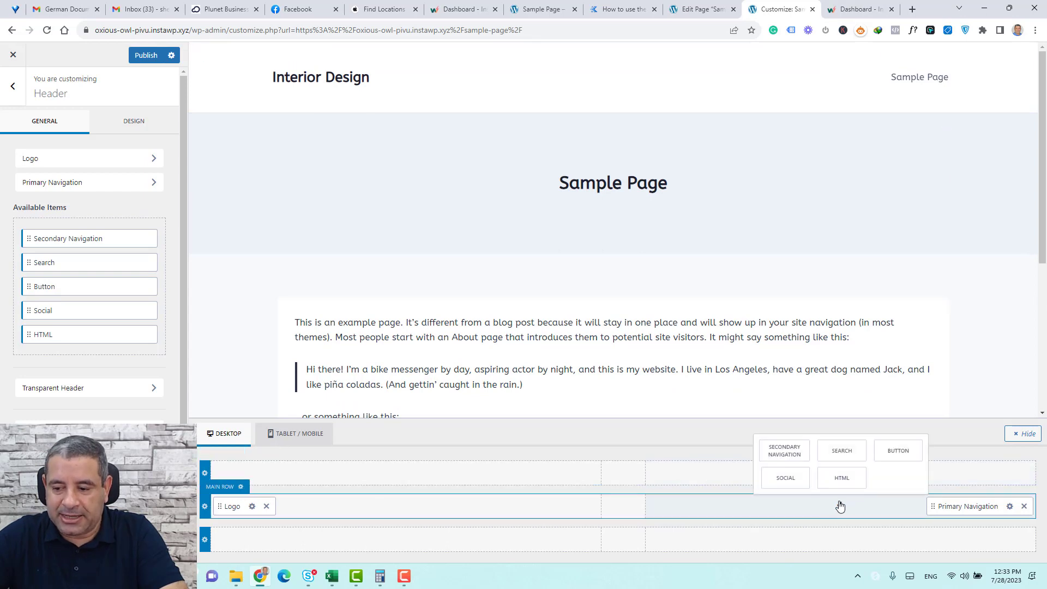
pyautogui.click(886, 459)
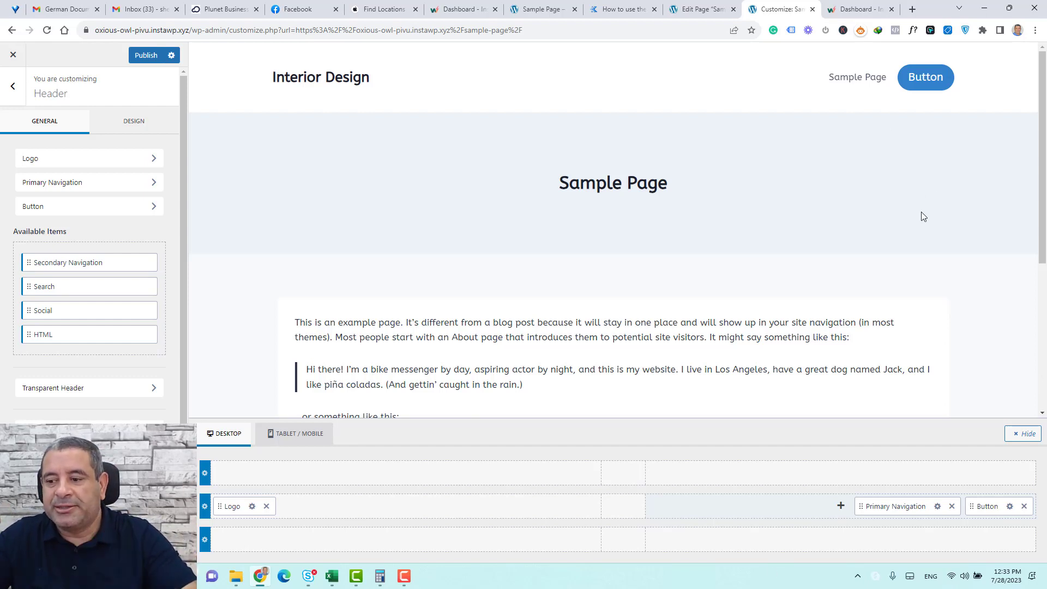
# Review the header button's label, URL, link and style settings, and return to the Header overview.
pyautogui.click(1008, 506)
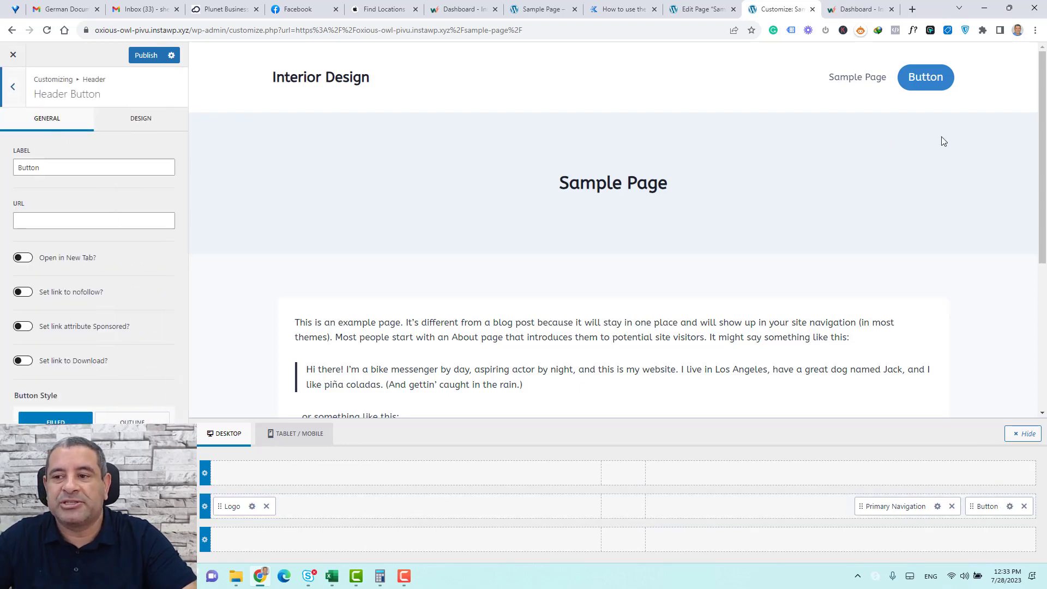
pyautogui.scroll(-3, 534, 390)
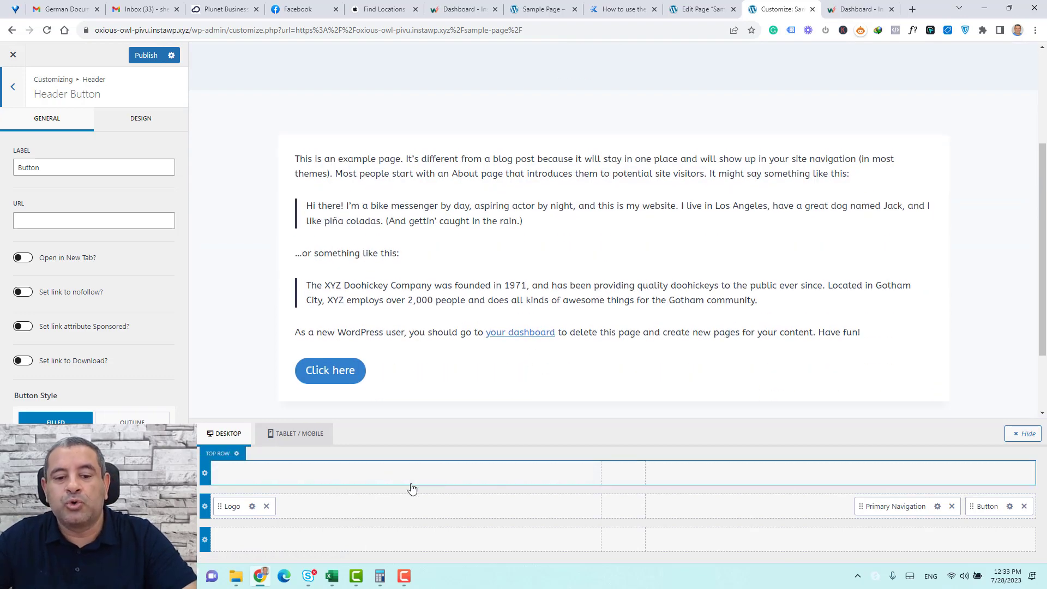
pyautogui.click(14, 87)
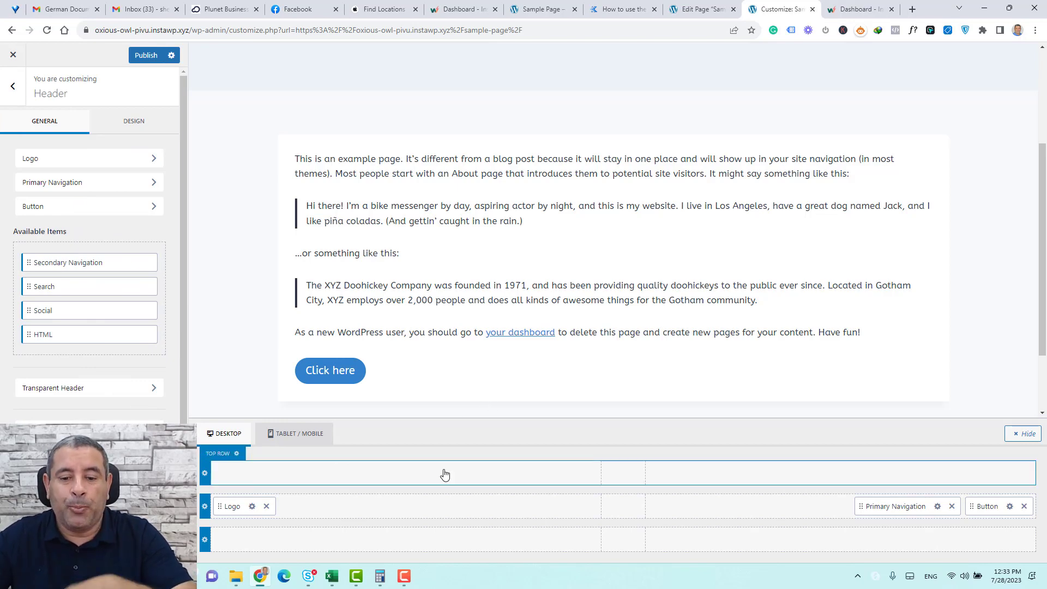
# In the tablet/mobile header layout, add a Button item next to the Trigger in the main row.
pyautogui.click(315, 442)
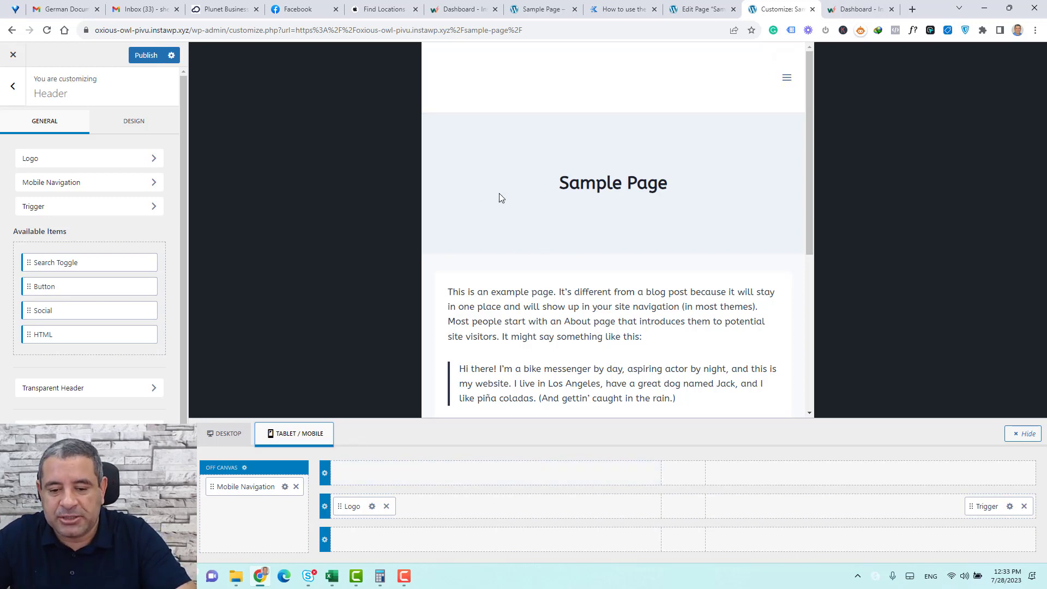
pyautogui.click(842, 511)
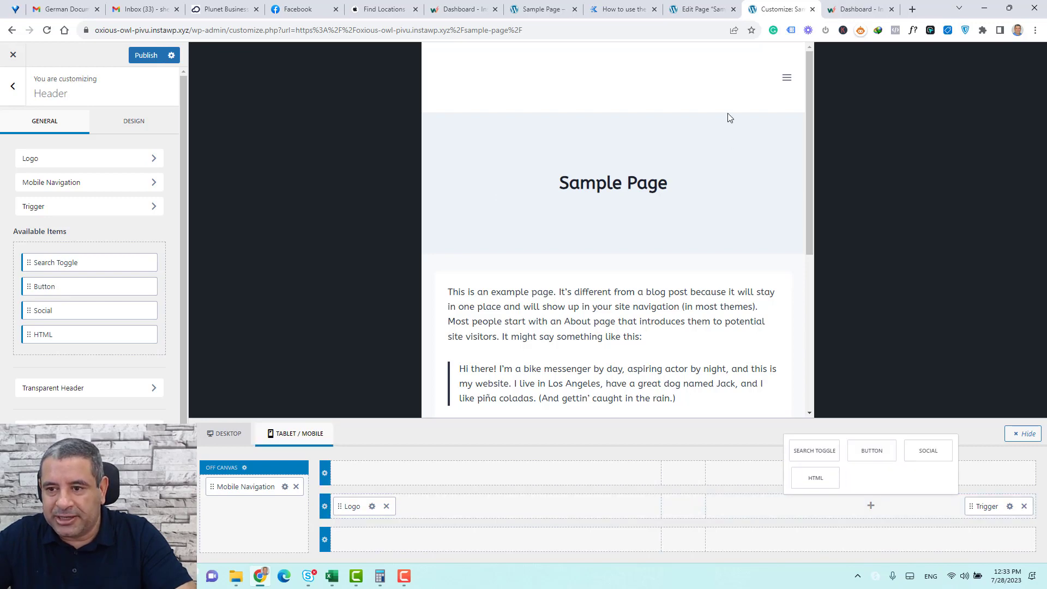
pyautogui.click(874, 456)
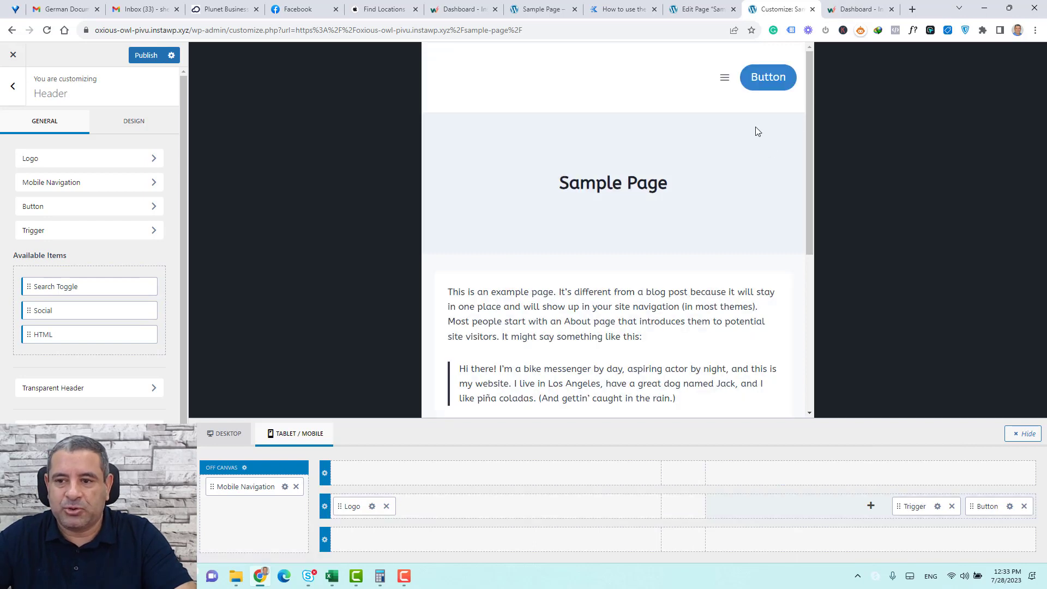
# Remove the Trigger and Button from the tablet/mobile header's main row, and add the Trigger back to the right section.
pyautogui.click(937, 506)
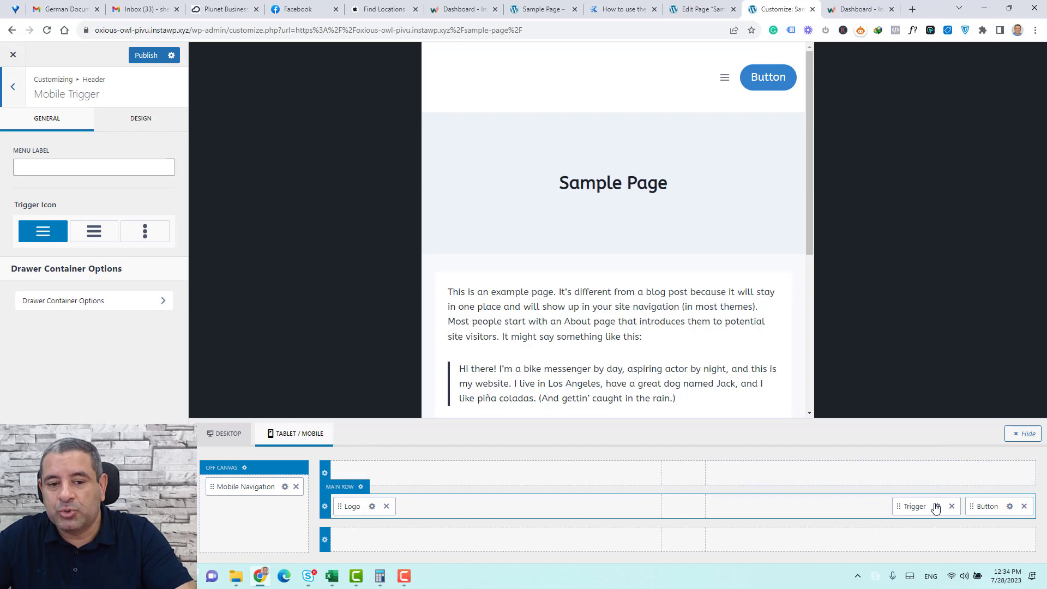
pyautogui.click(952, 507)
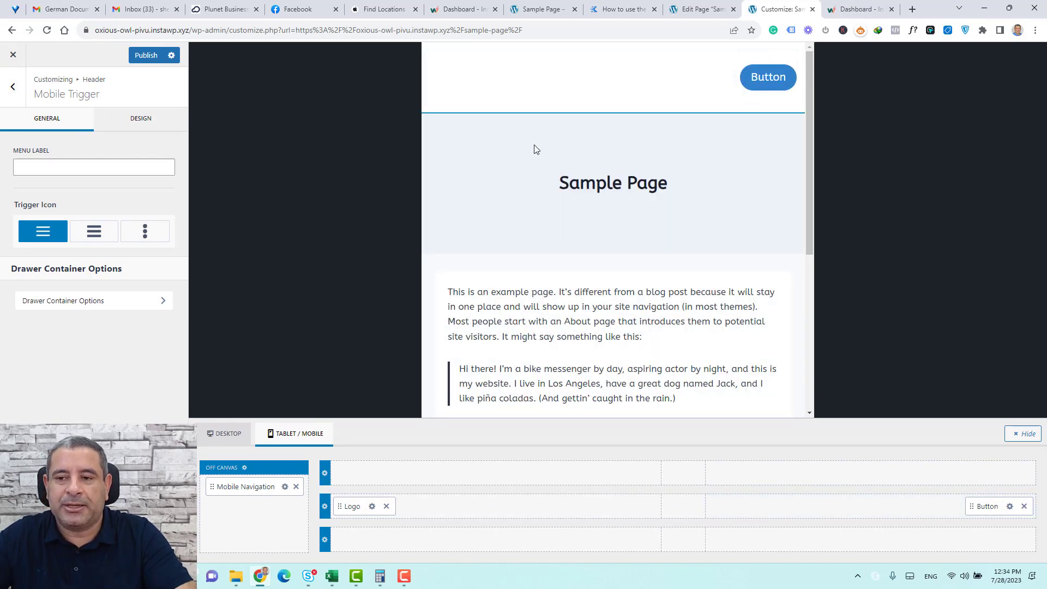
pyautogui.click(1024, 507)
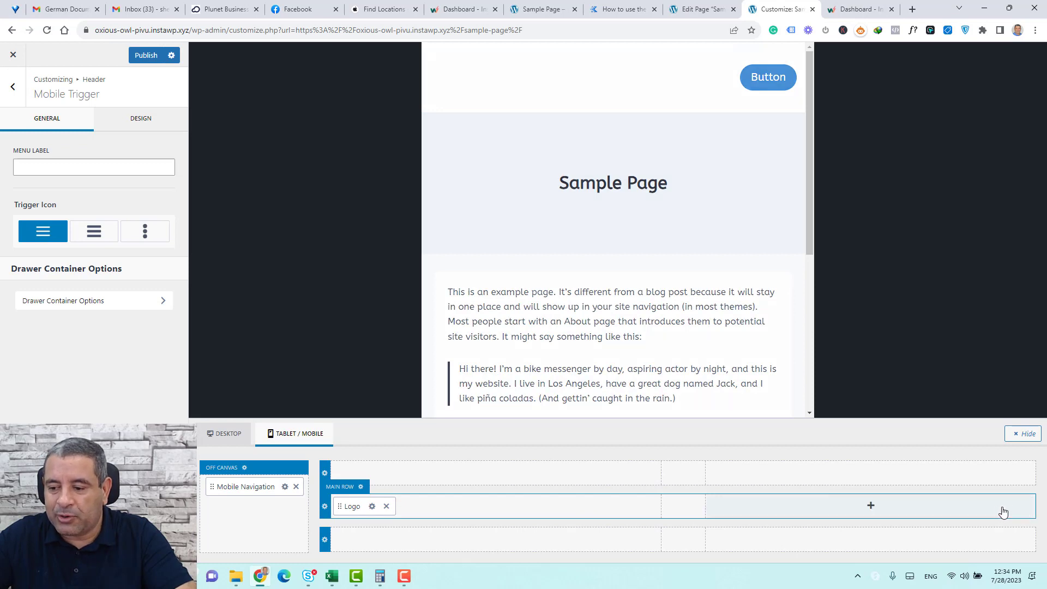
pyautogui.click(869, 504)
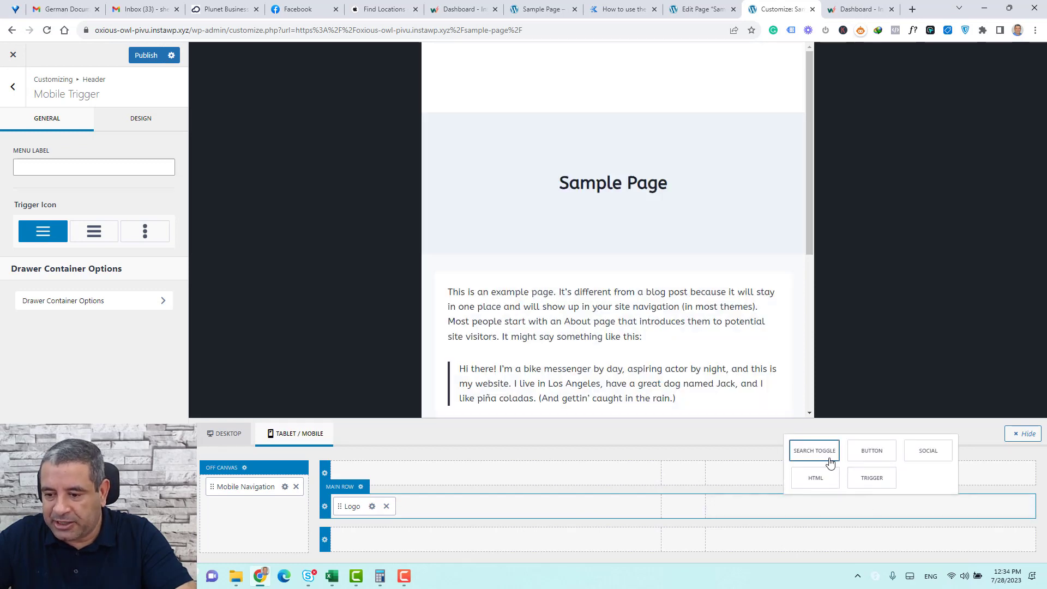
pyautogui.click(871, 477)
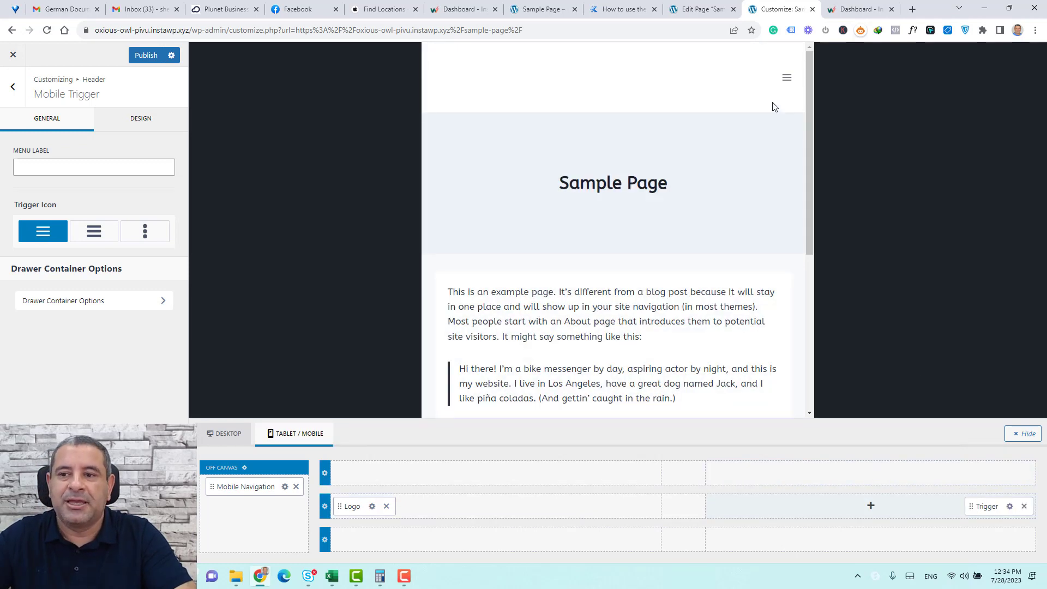
# Preview the mobile menu drawer in the page preview and close it again.
pyautogui.click(789, 77)
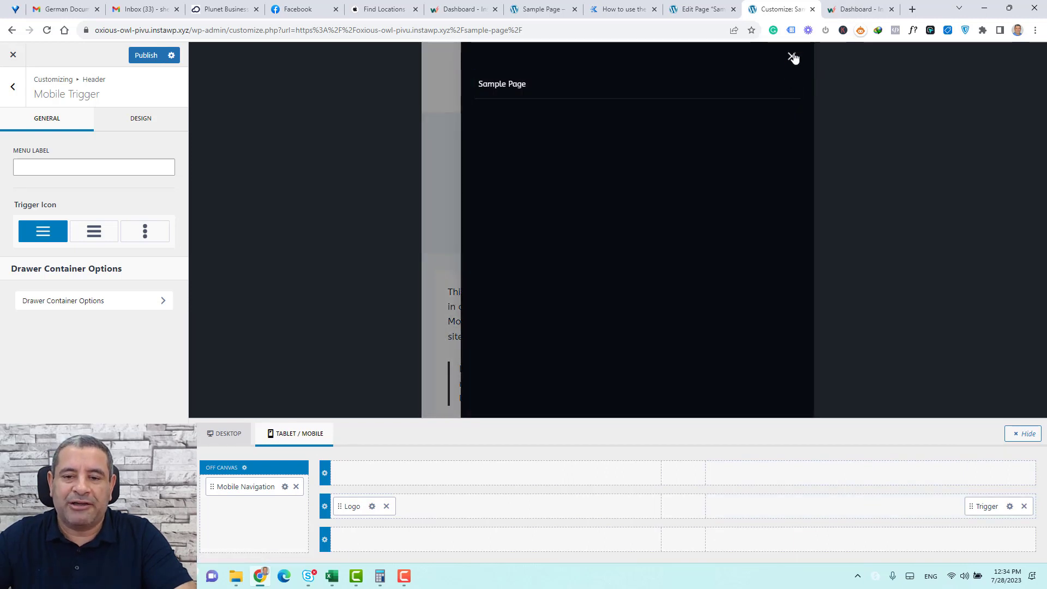
pyautogui.click(792, 56)
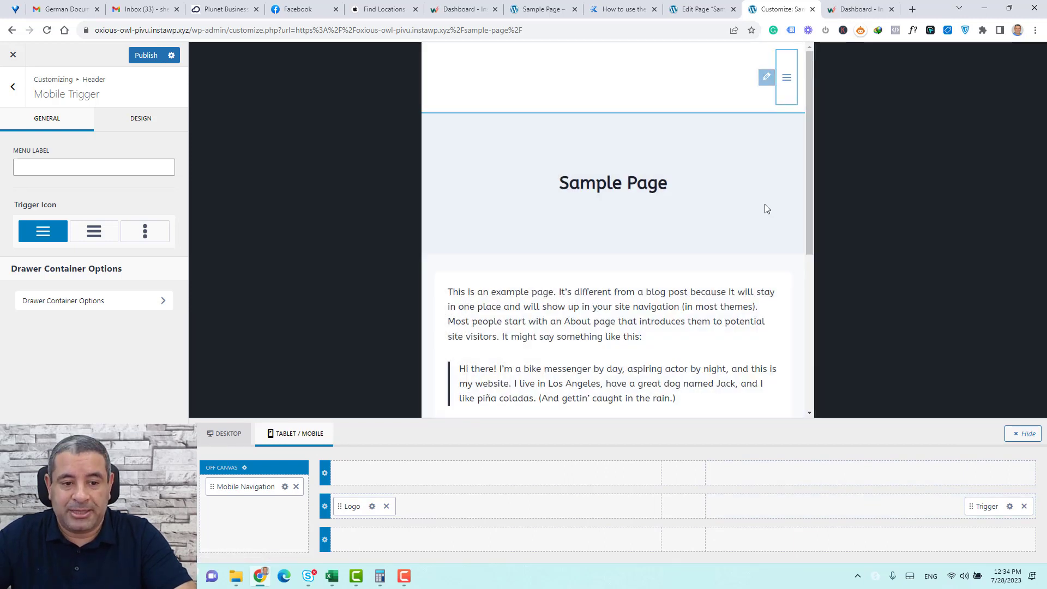
# Try center and right content alignment for the off-canvas drawer with the mobile menu open, and return the alignment to left.
pyautogui.click(121, 303)
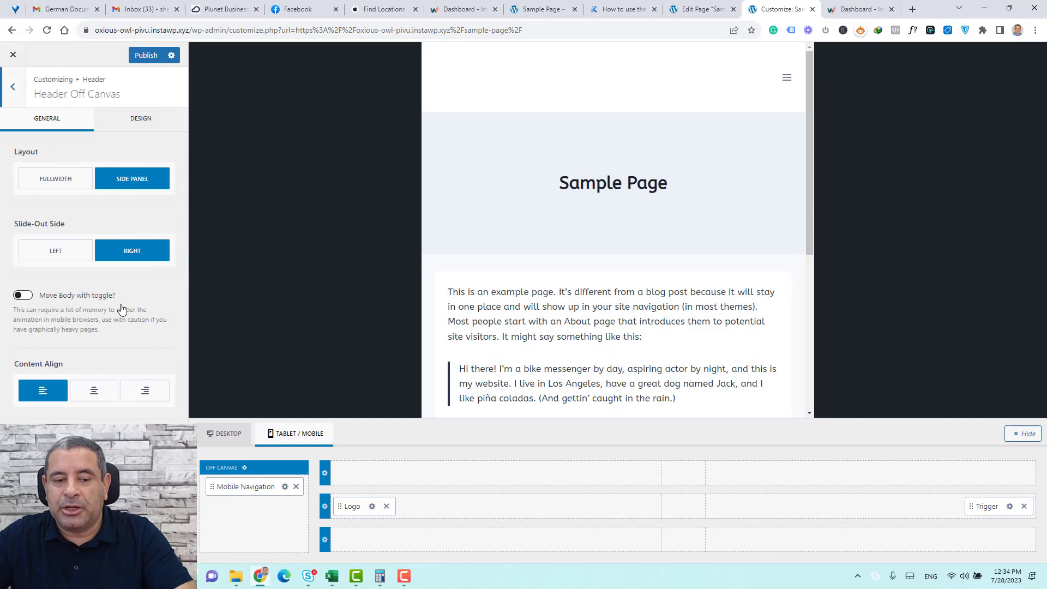
pyautogui.click(786, 78)
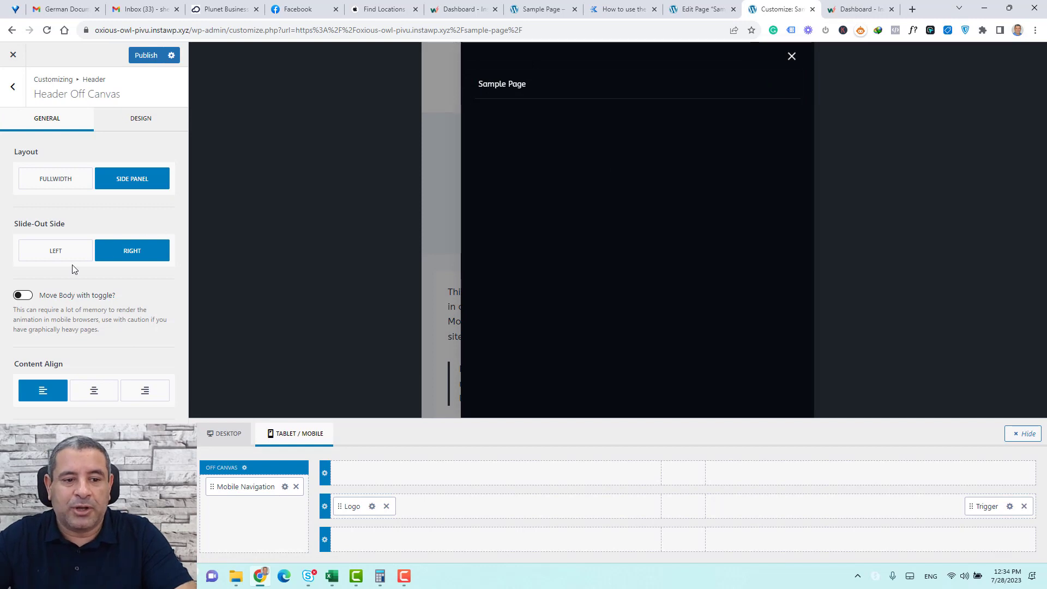
pyautogui.click(100, 390)
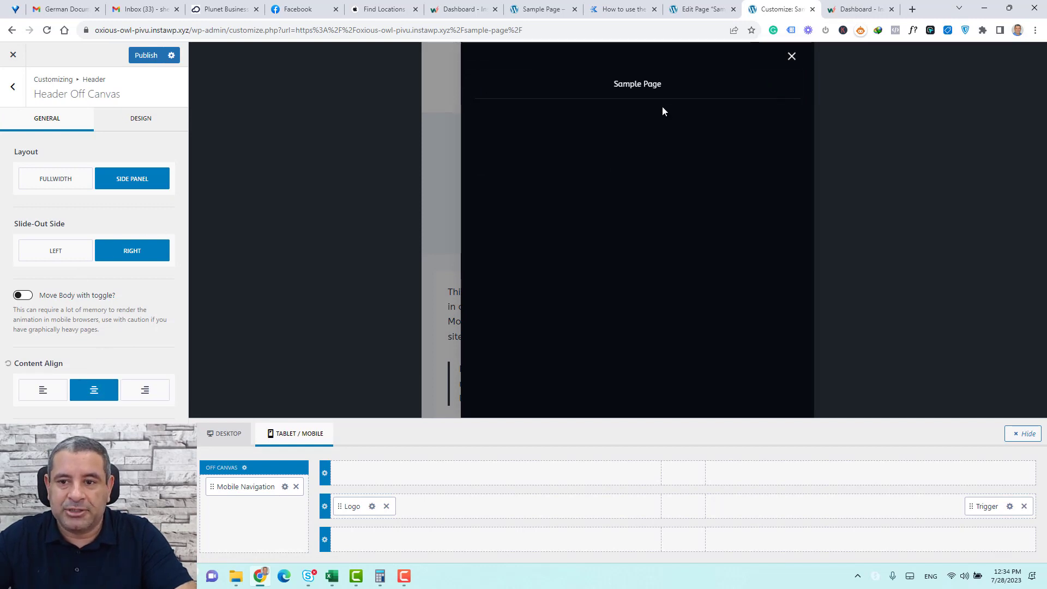
pyautogui.click(41, 390)
pyautogui.click(144, 391)
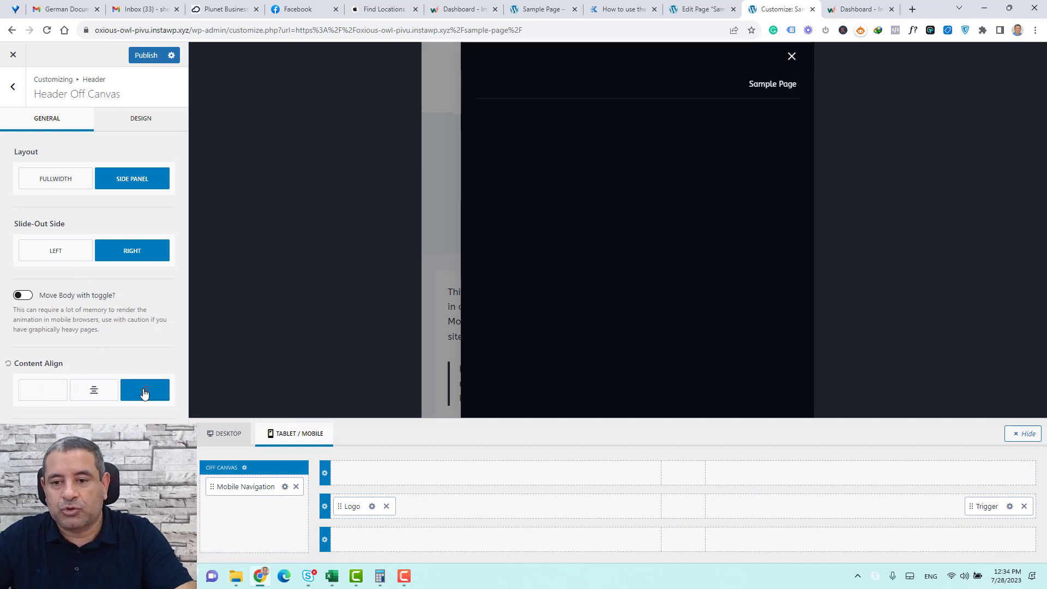
pyautogui.click(43, 401)
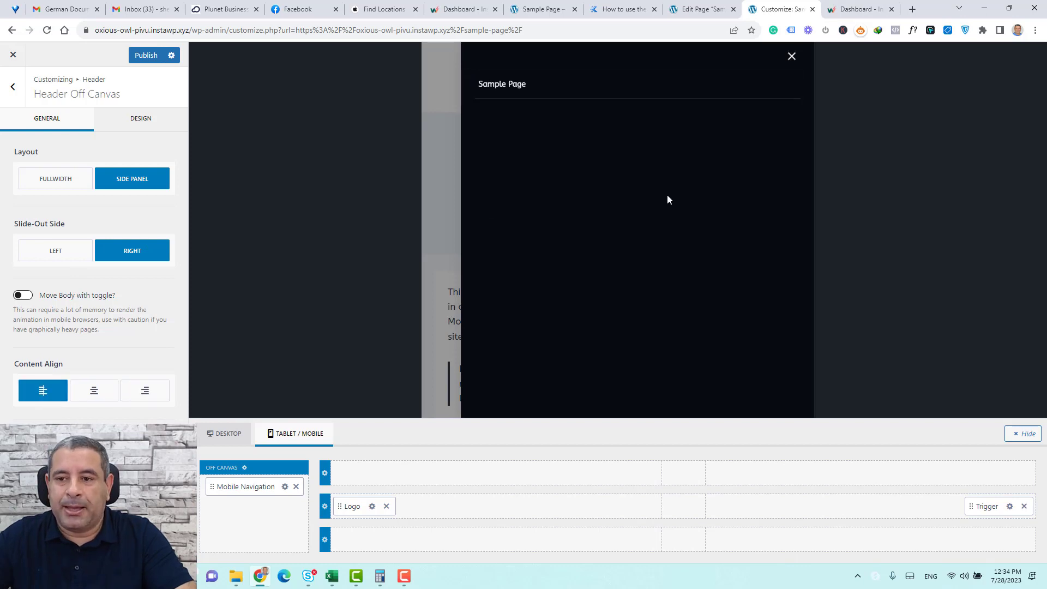
pyautogui.click(791, 58)
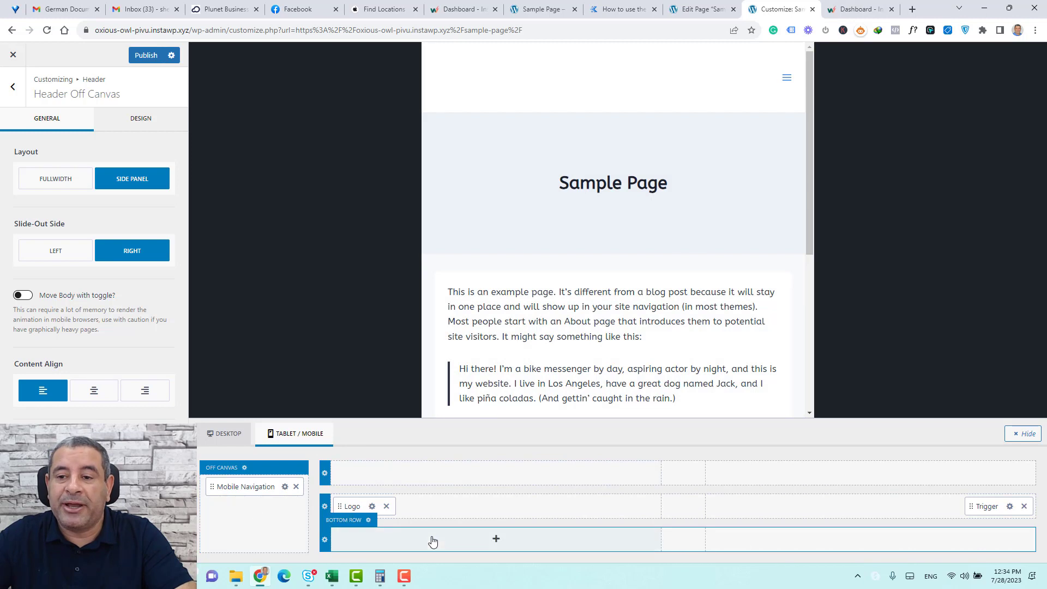
# Check the Mobile Navigation settings, including the sub menu collapse toggle, and open the menu locations for selecting a menu.
pyautogui.click(285, 486)
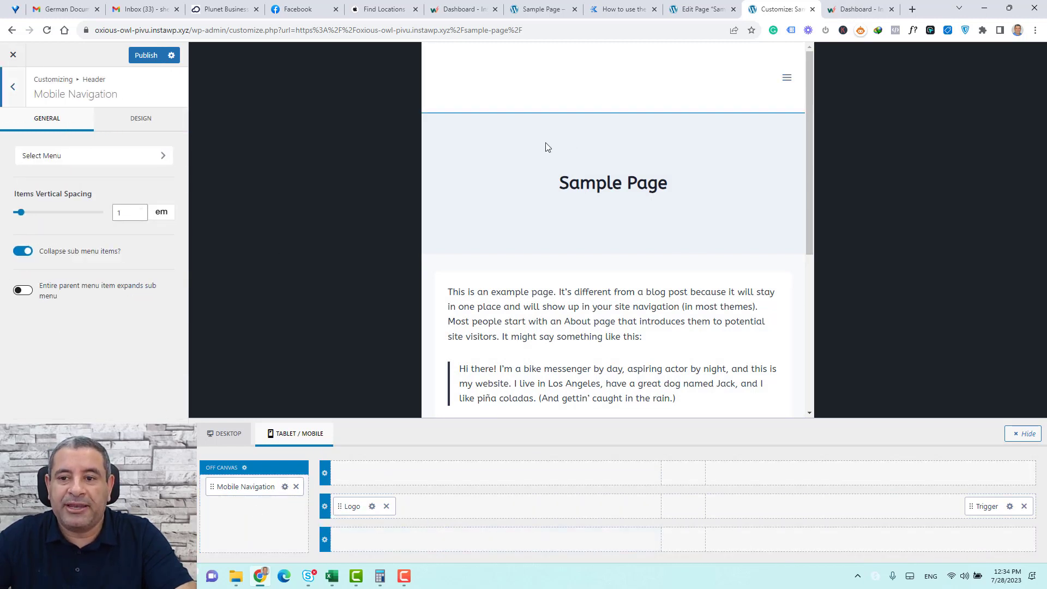
pyautogui.click(24, 253)
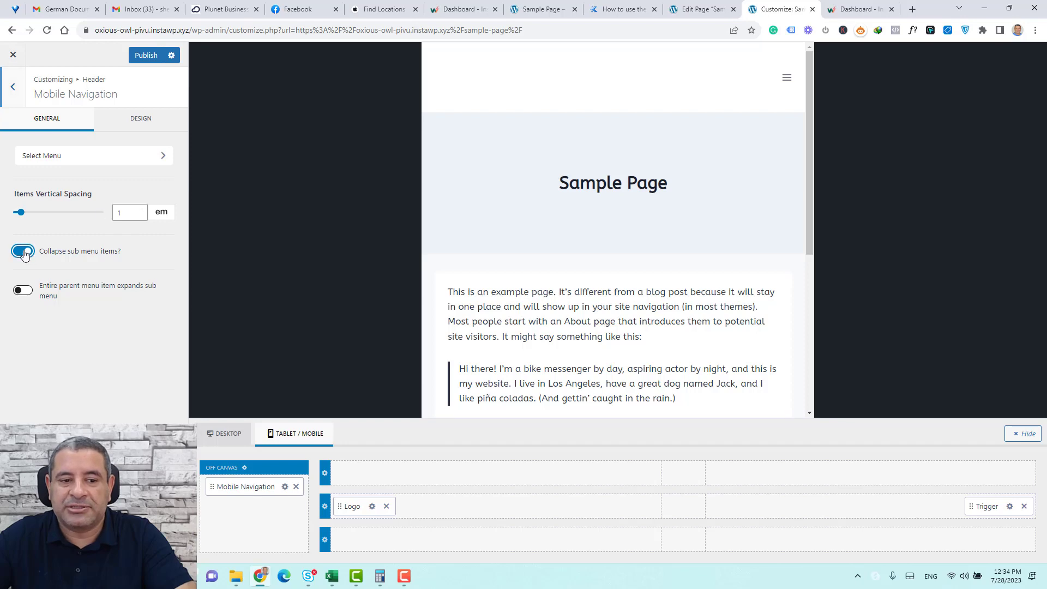
pyautogui.click(24, 253)
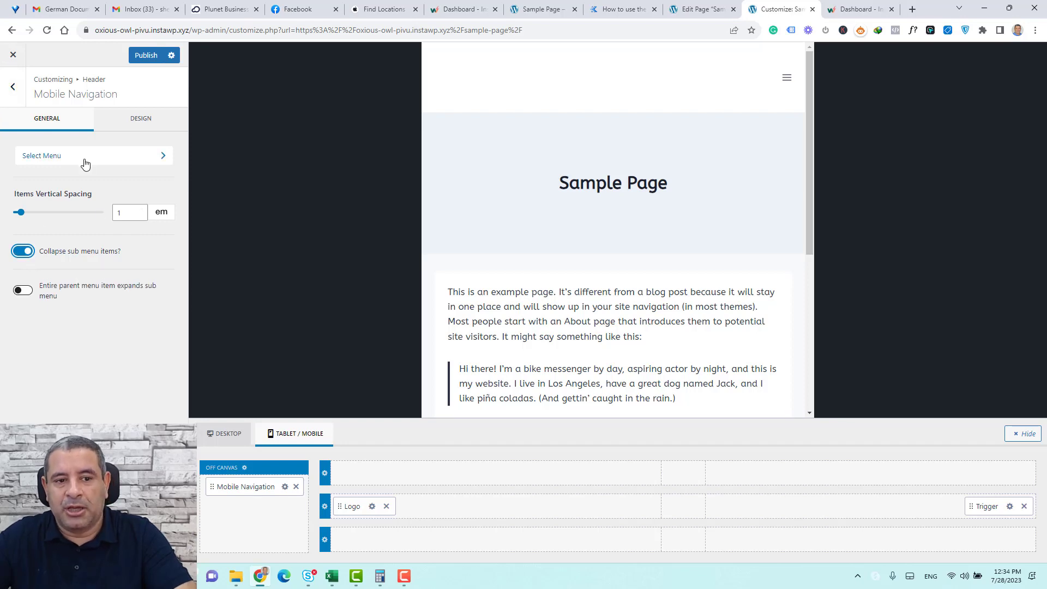
pyautogui.click(84, 161)
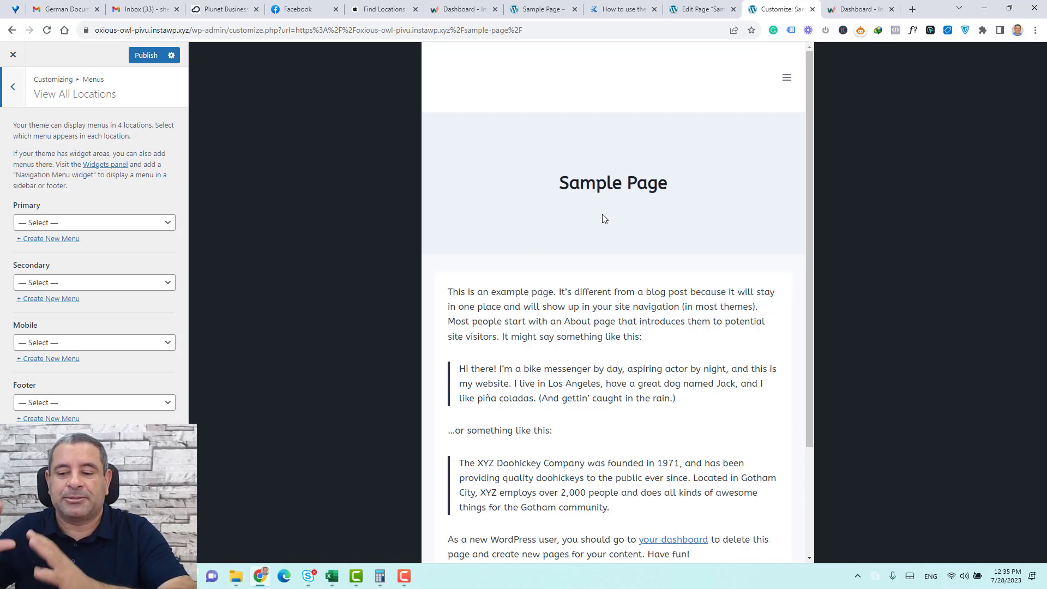
# Return to the desktop header layout and add the Social item to the main row's right section.
pyautogui.click(21, 90)
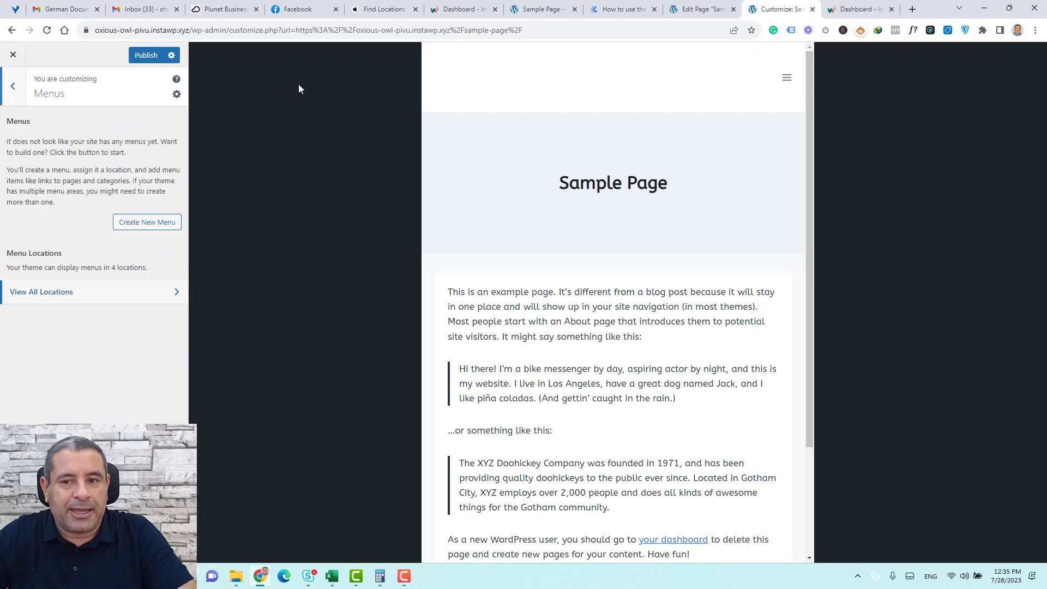
pyautogui.click(7, 86)
pyautogui.click(87, 197)
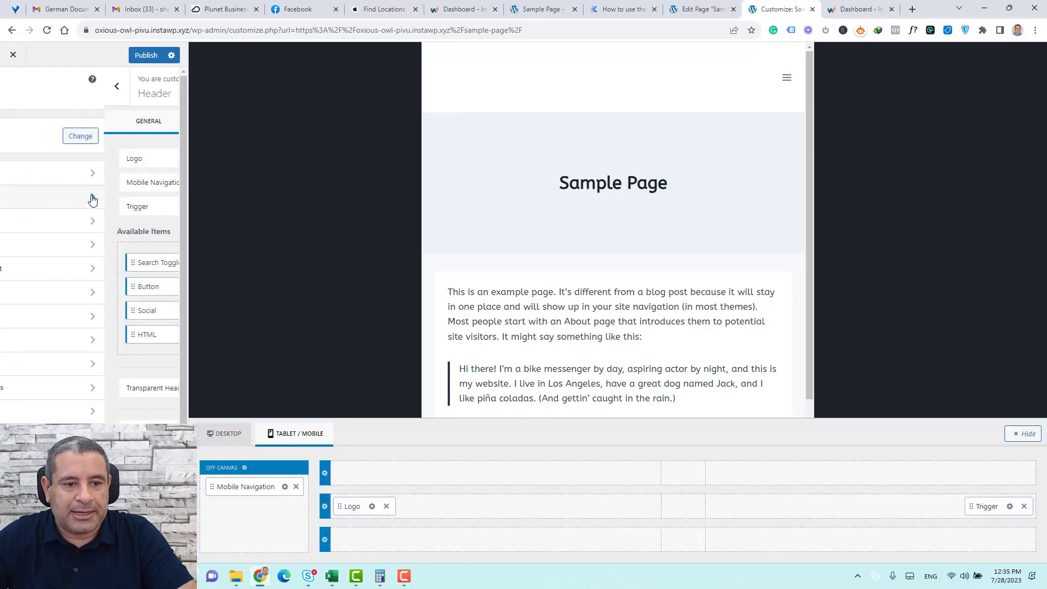
pyautogui.click(236, 433)
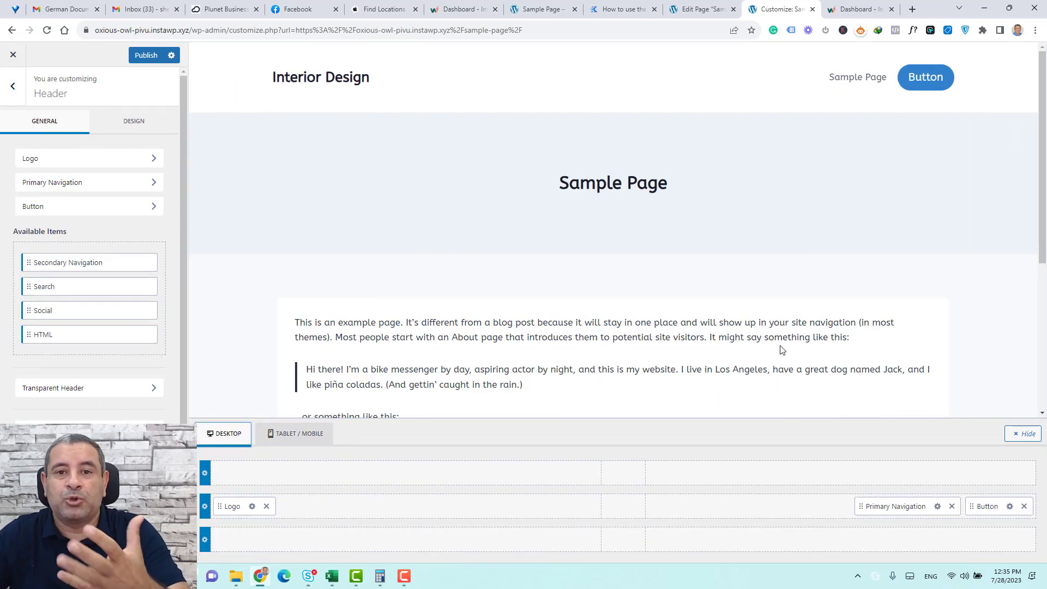
pyautogui.click(823, 507)
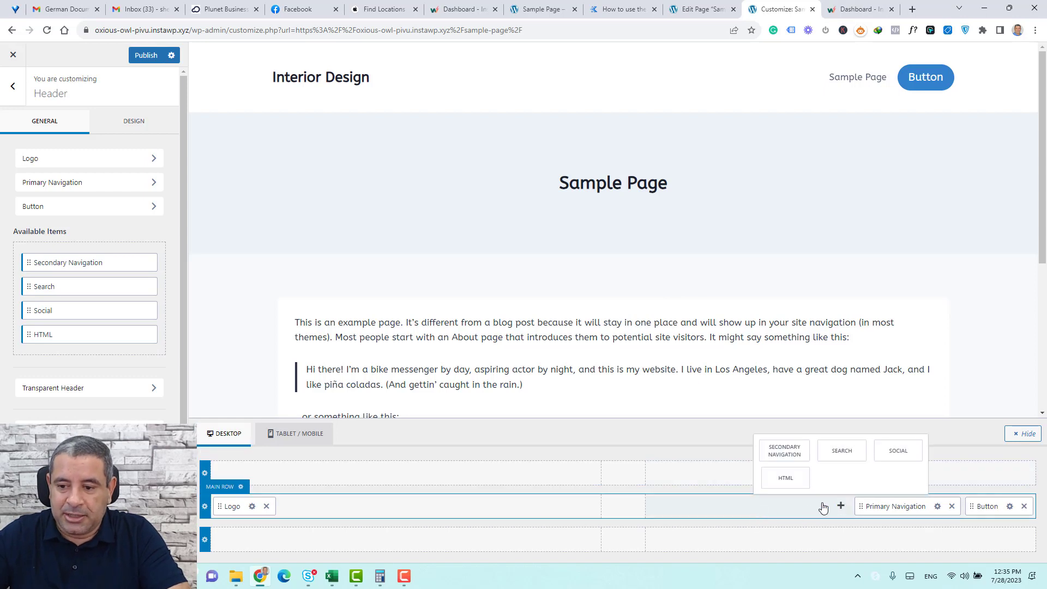
pyautogui.click(894, 456)
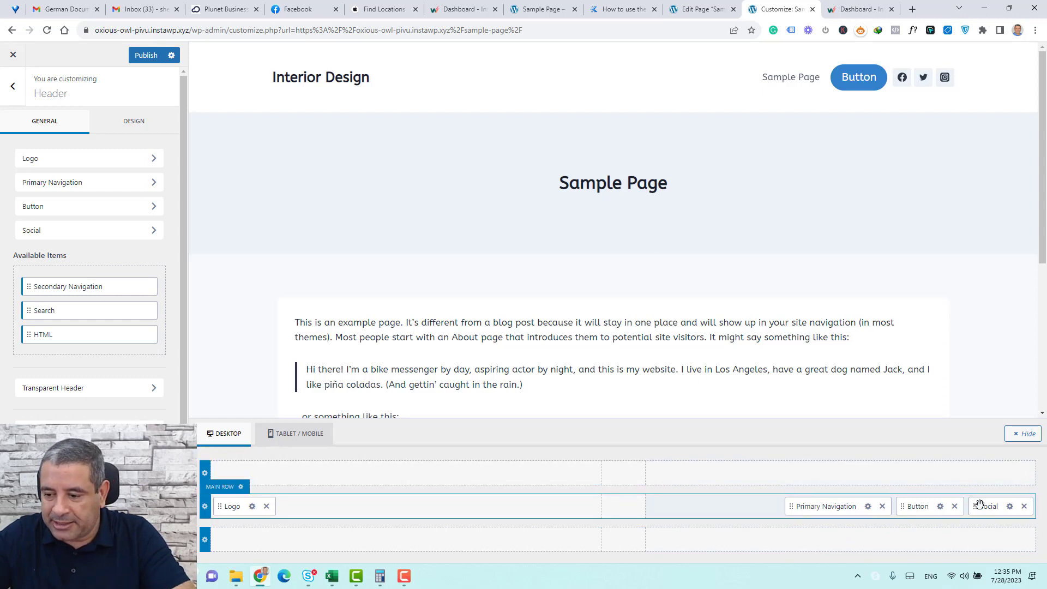
# Try the Social item in the top row's center, return it to the main row's right section, and remove the Button item.
pyautogui.moveTo(980, 504); pyautogui.dragTo(621, 479)
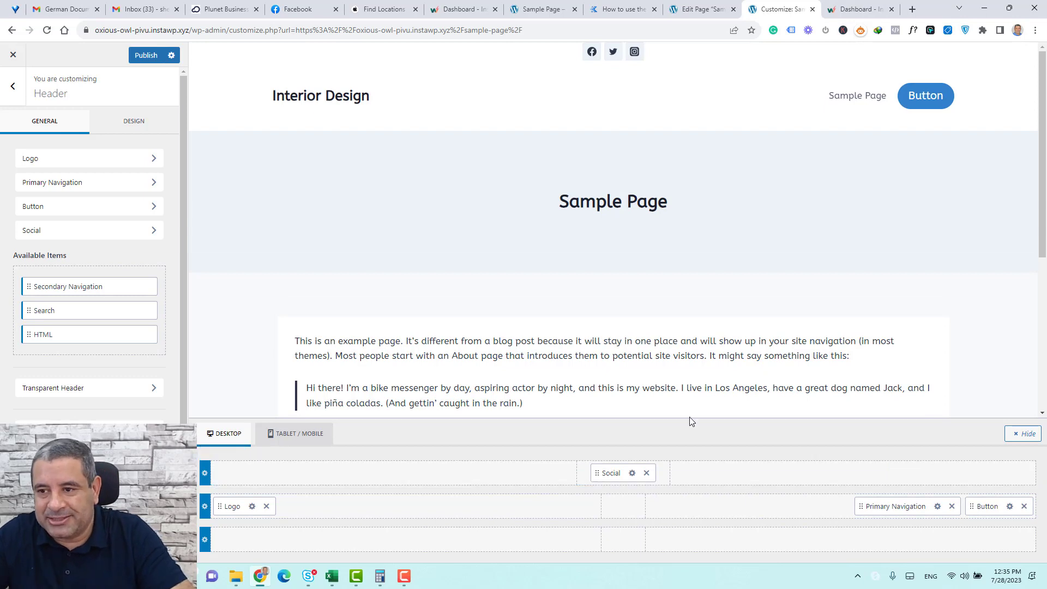
pyautogui.moveTo(788, 512); pyautogui.dragTo(962, 512)
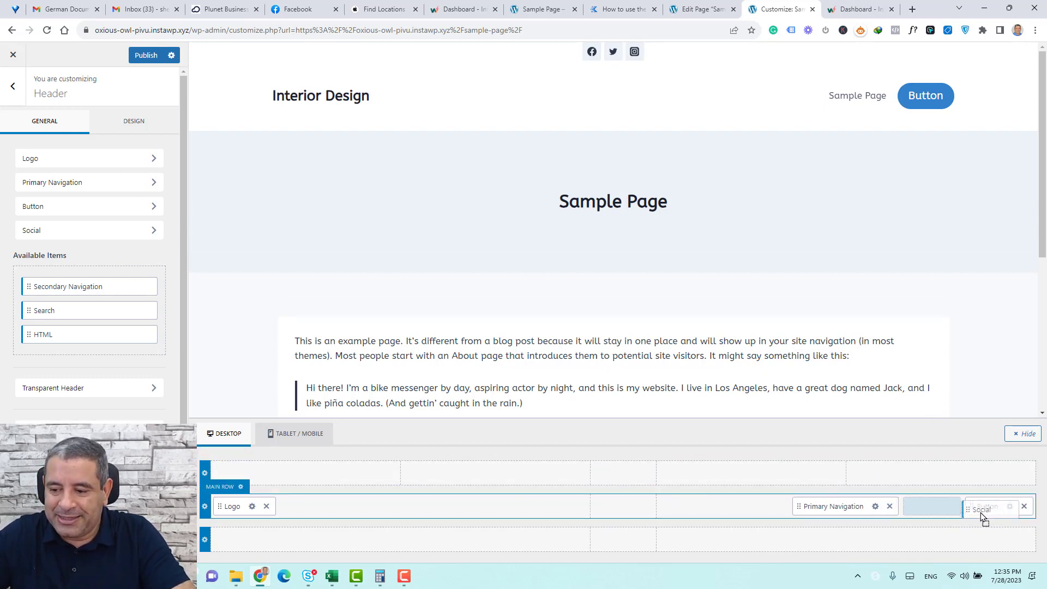
pyautogui.click(1024, 507)
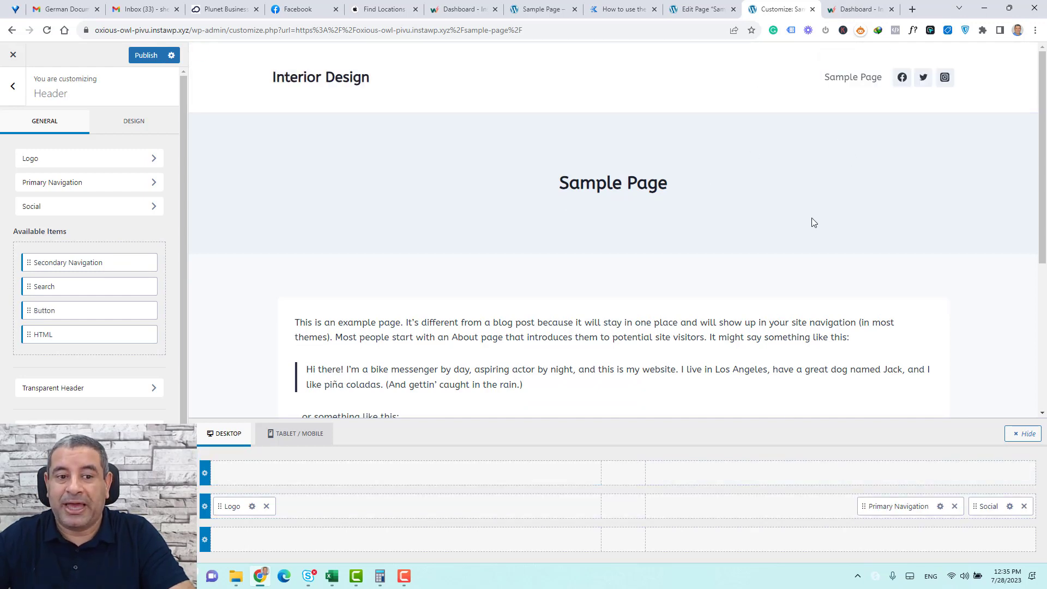
# Remove the {theme-credit} placeholder from the footer's copyright text.
pyautogui.press('Escape')
pyautogui.click(60, 222)
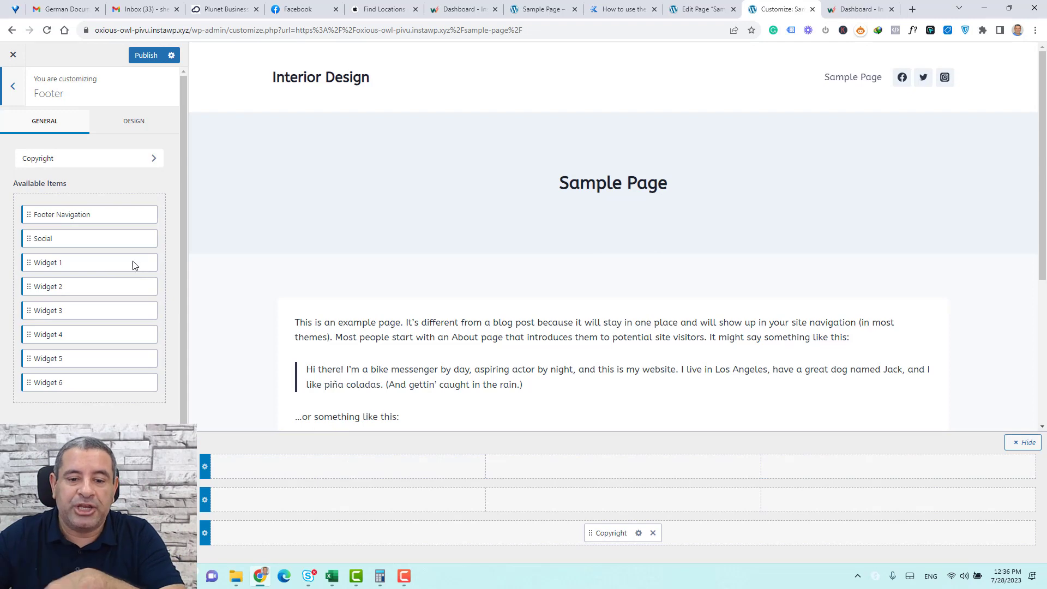
pyautogui.scroll(-5, 464, 291)
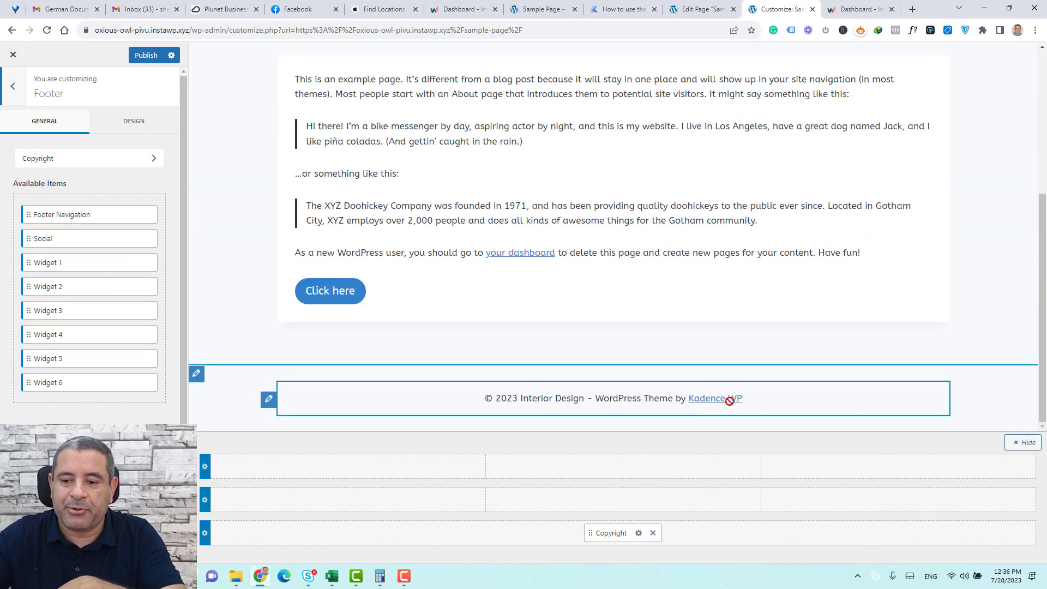
pyautogui.click(137, 161)
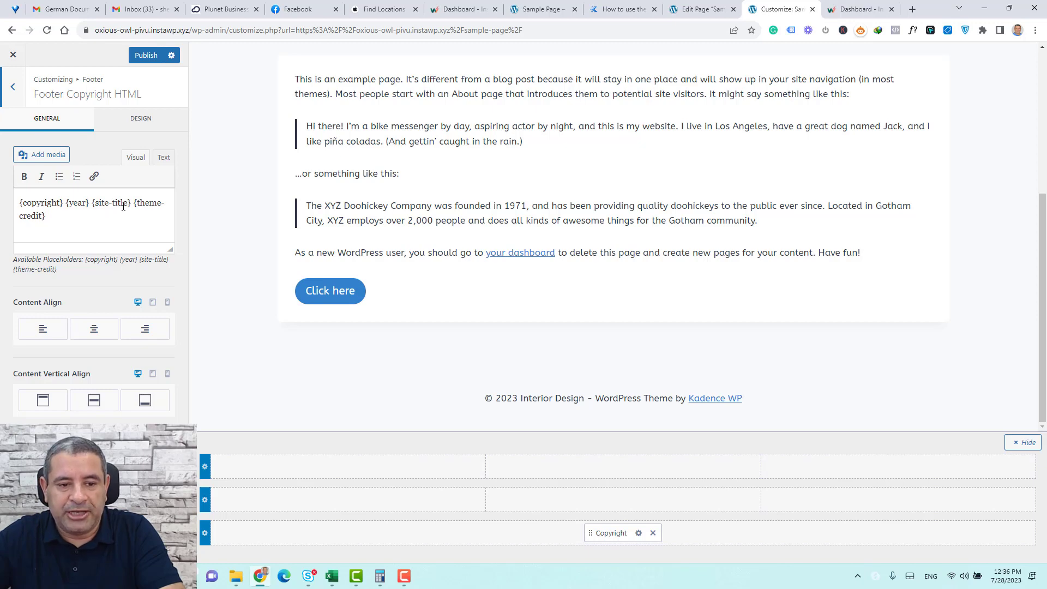
pyautogui.moveTo(134, 205); pyautogui.dragTo(136, 218)
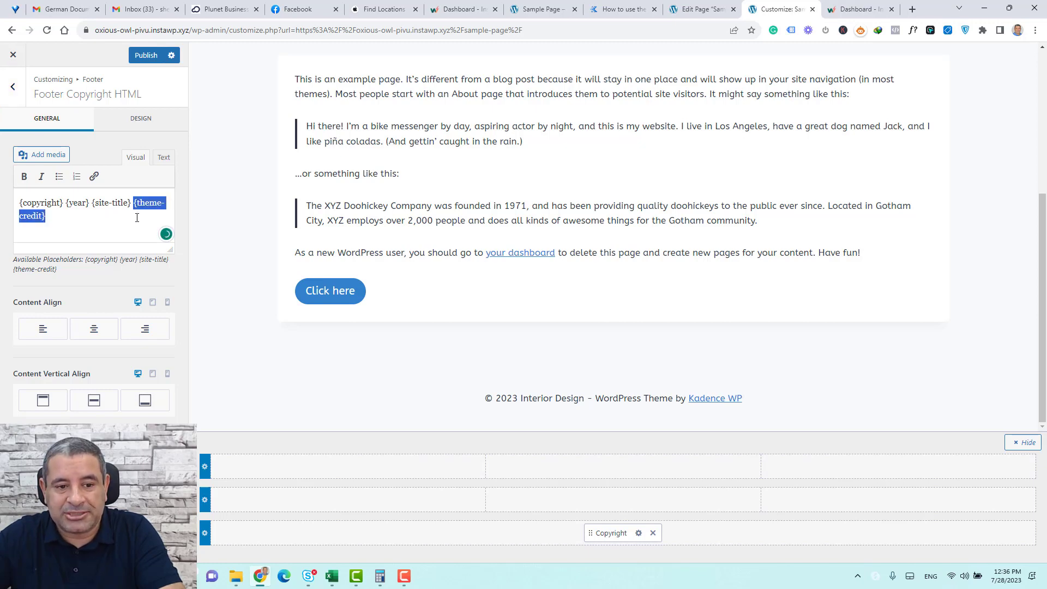
pyautogui.press('BackSpace')
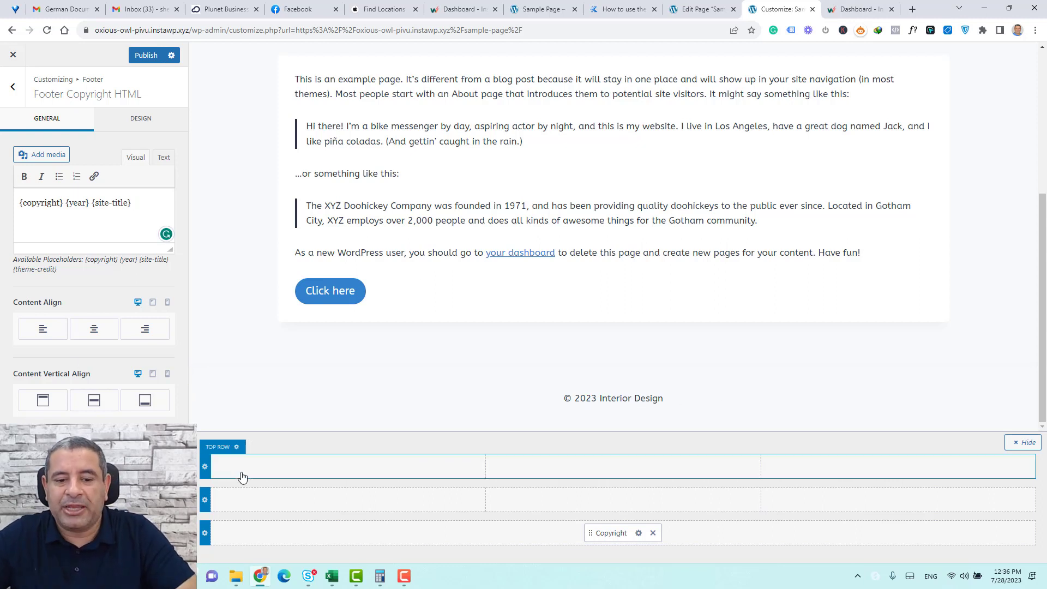
# Open the design settings of the footer's bottom row.
pyautogui.click(205, 502)
pyautogui.click(204, 533)
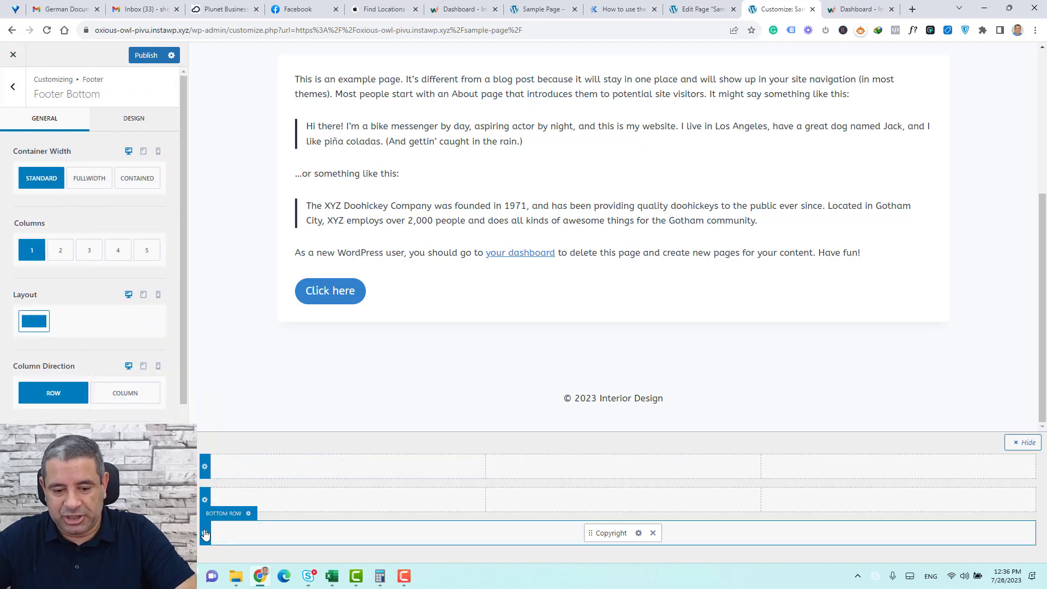
pyautogui.click(132, 117)
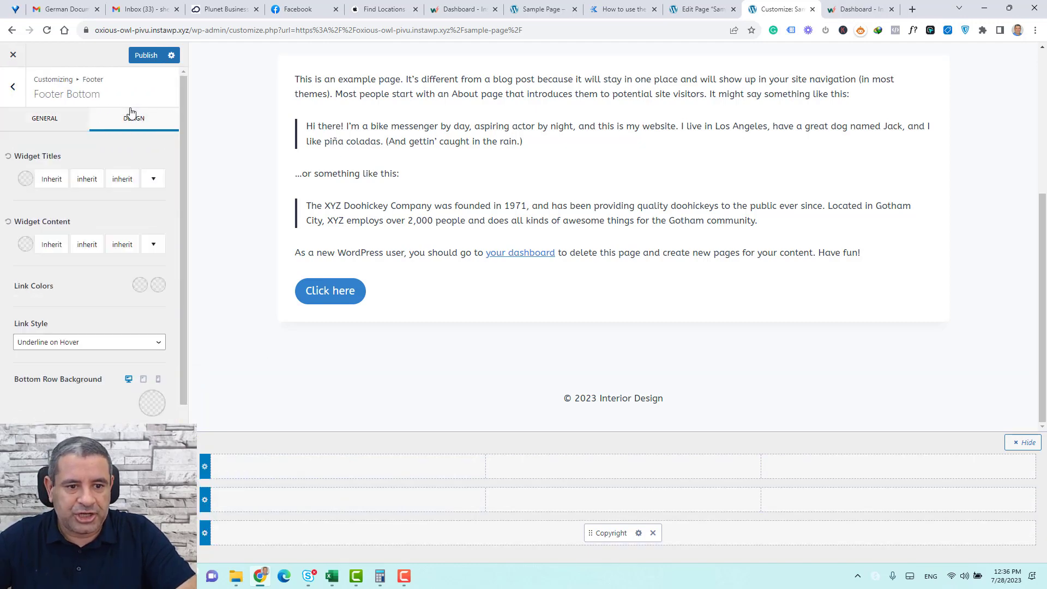
pyautogui.click(26, 179)
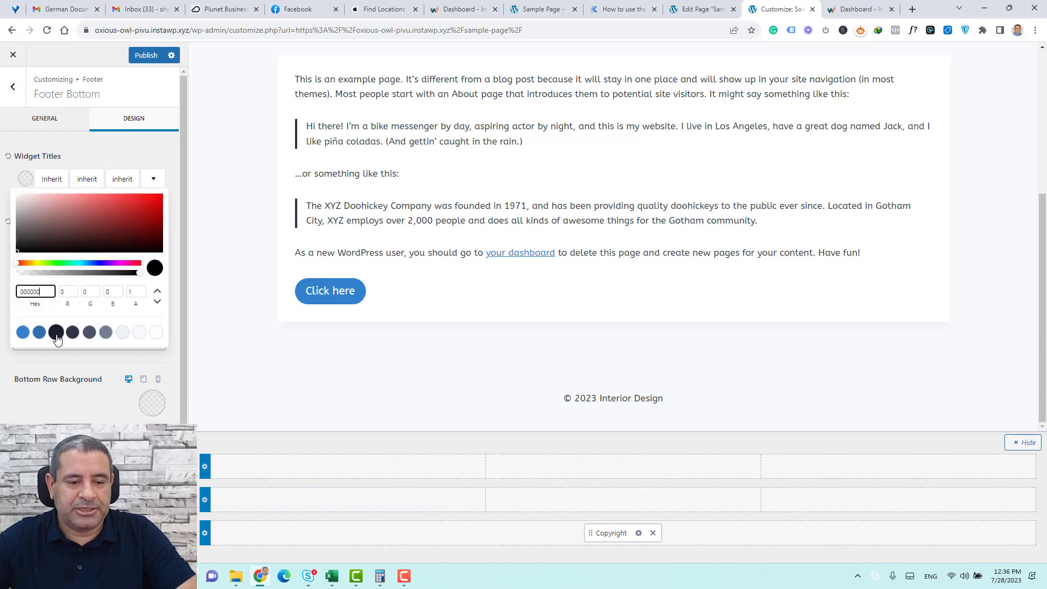
pyautogui.click(57, 333)
pyautogui.click(25, 181)
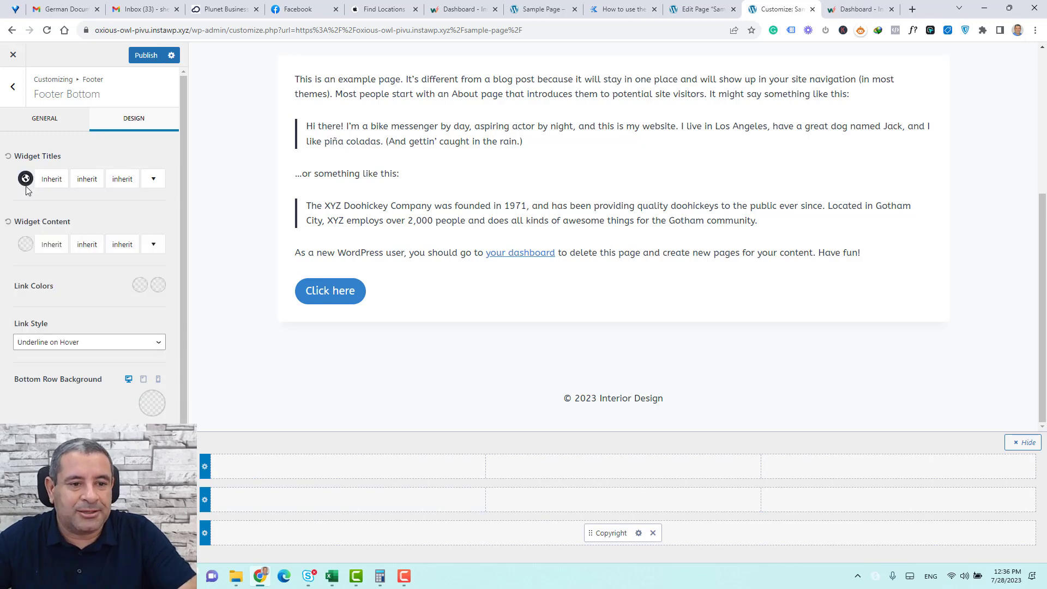
pyautogui.click(7, 156)
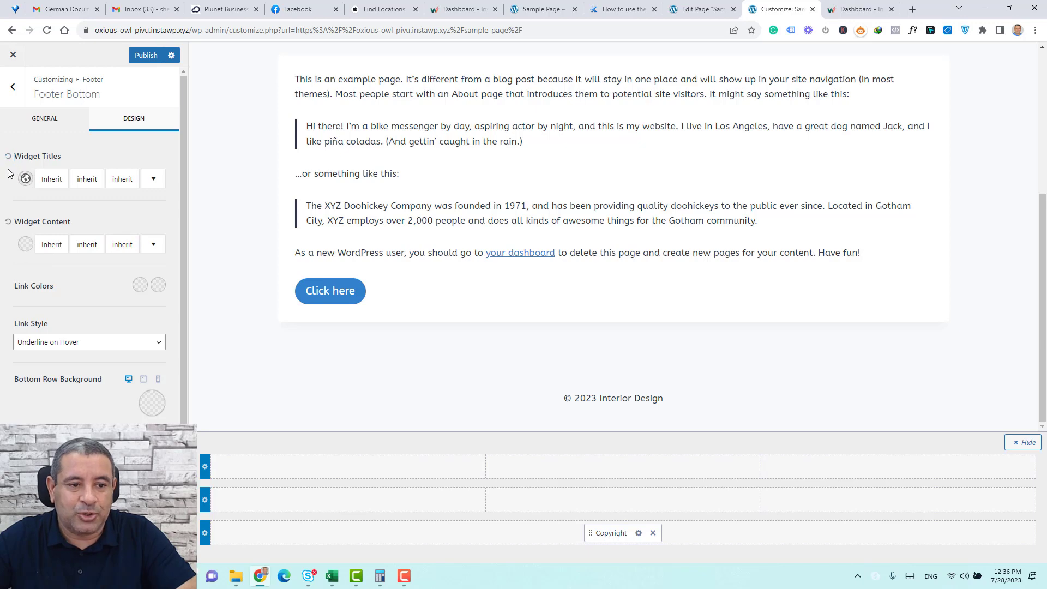
# Set the footer's bottom row background to the dark palette color 1A202C.
pyautogui.scroll(-1, 8, 163)
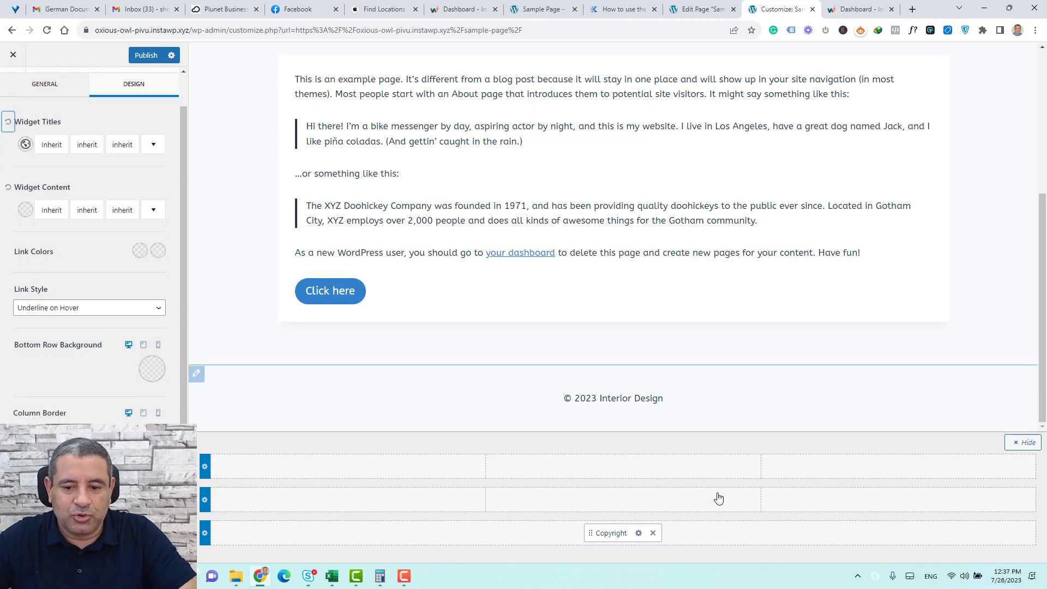
pyautogui.click(149, 376)
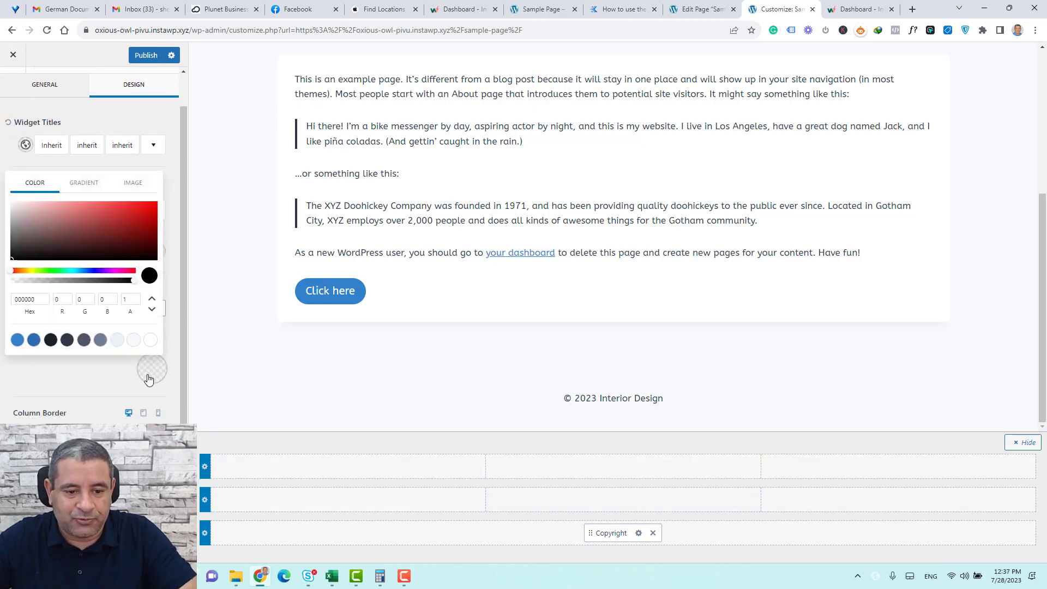
pyautogui.click(50, 339)
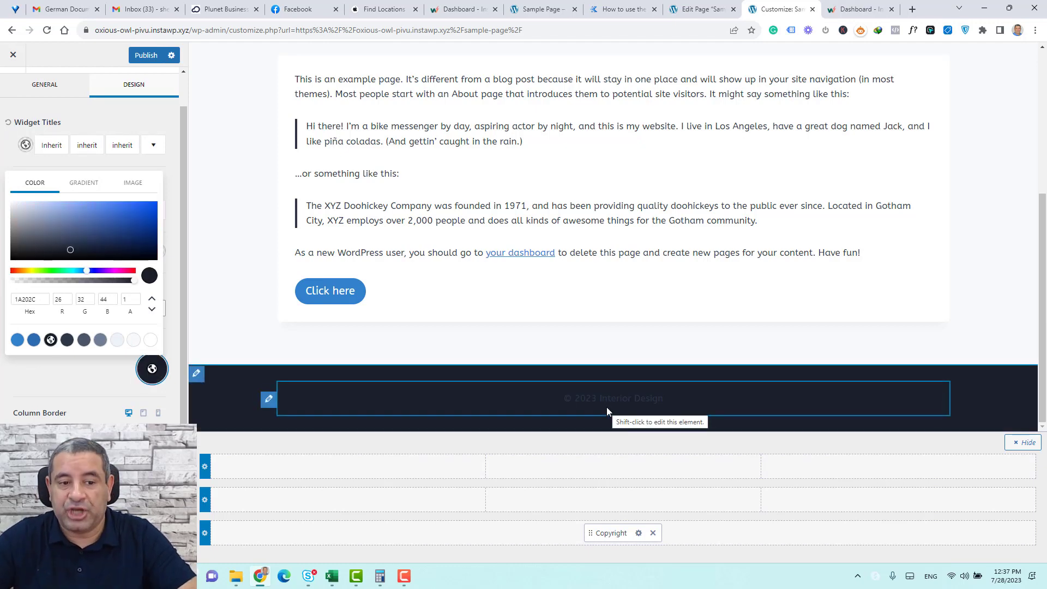
# Publish the header and footer changes and exit the customizer.
pyautogui.scroll(1, 20, 96)
pyautogui.click(19, 94)
pyautogui.click(19, 102)
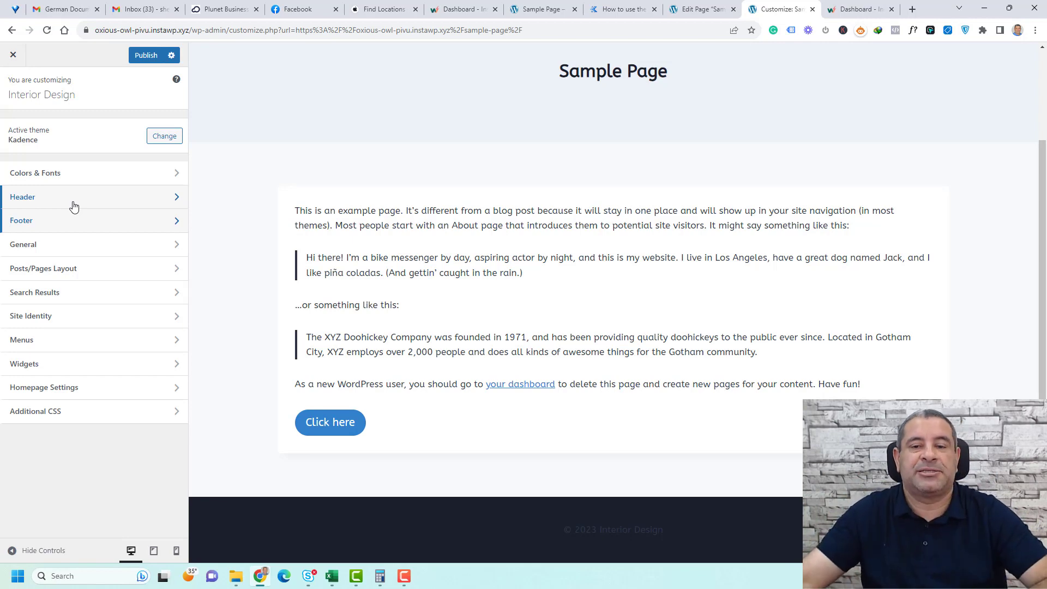
pyautogui.click(145, 60)
pyautogui.click(13, 54)
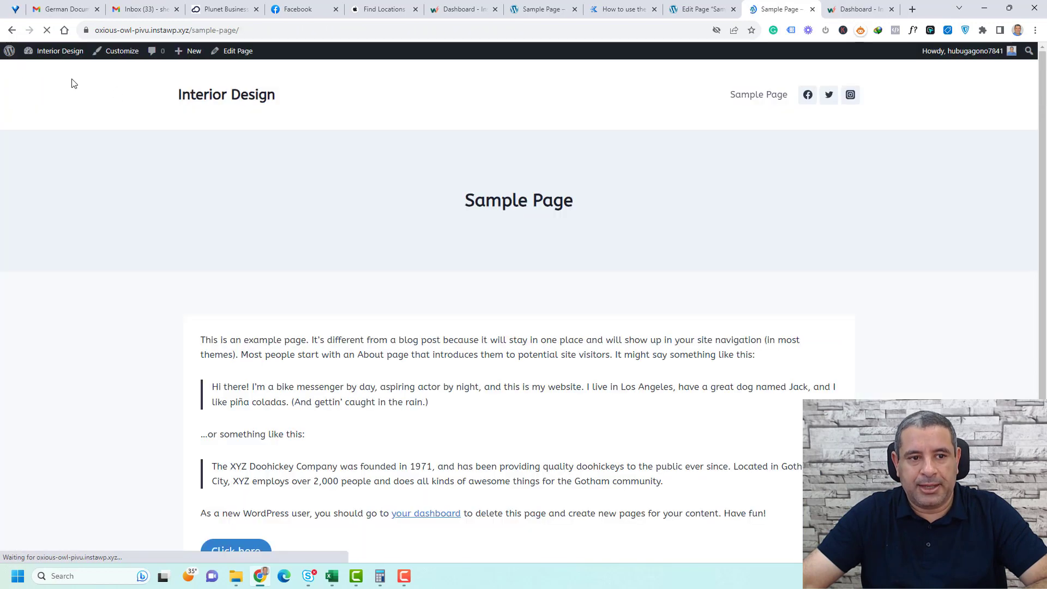
# Search the plugin directory for "Kadence Starter" and install the Starter Templates by Kadence WP plugin.
pyautogui.click(53, 73)
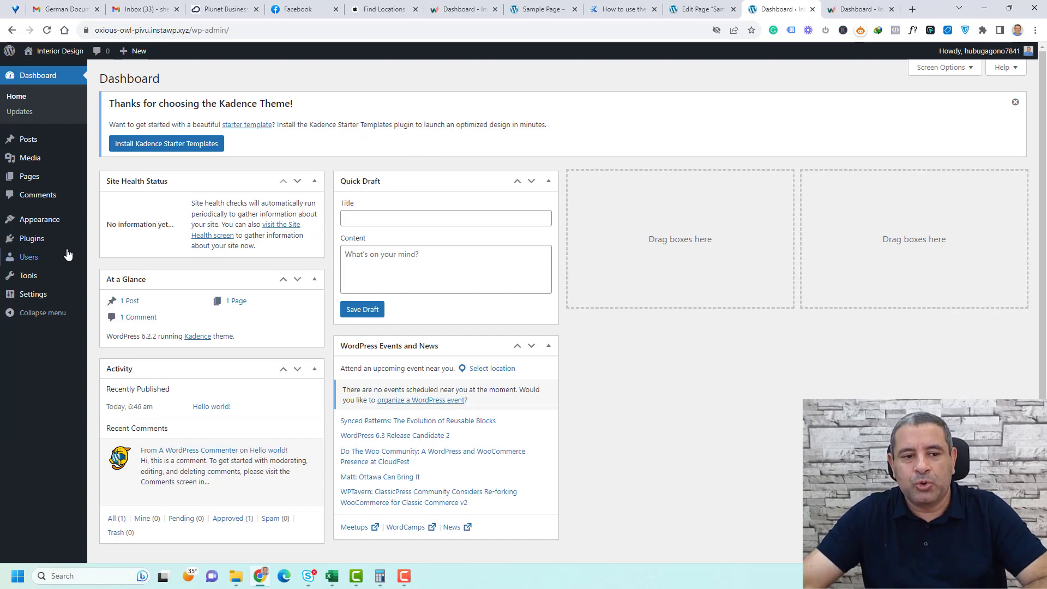
pyautogui.click(137, 248)
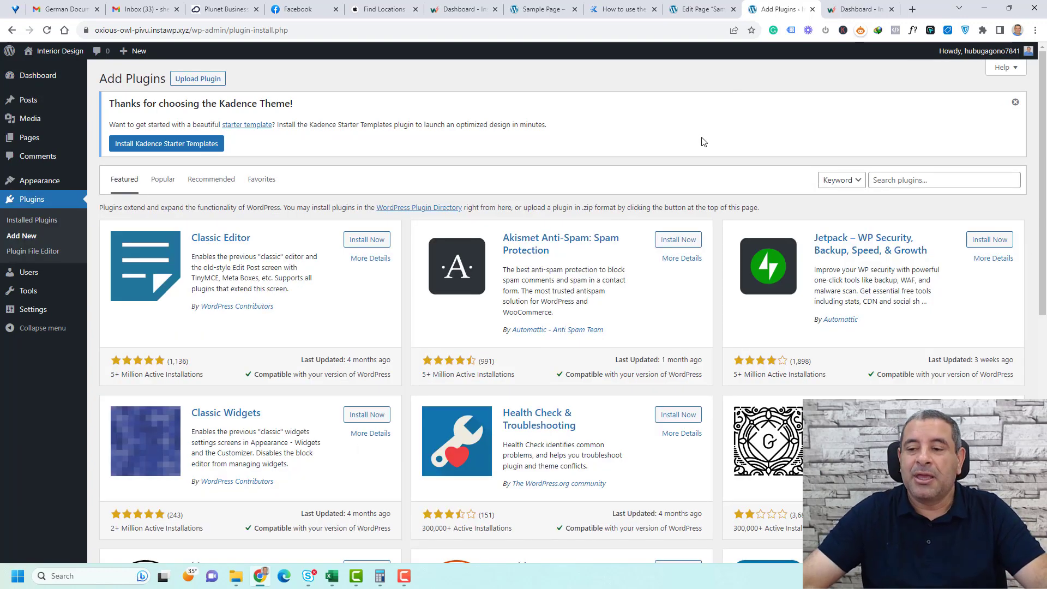
pyautogui.click(924, 182)
pyautogui.write('Kadence Starter')
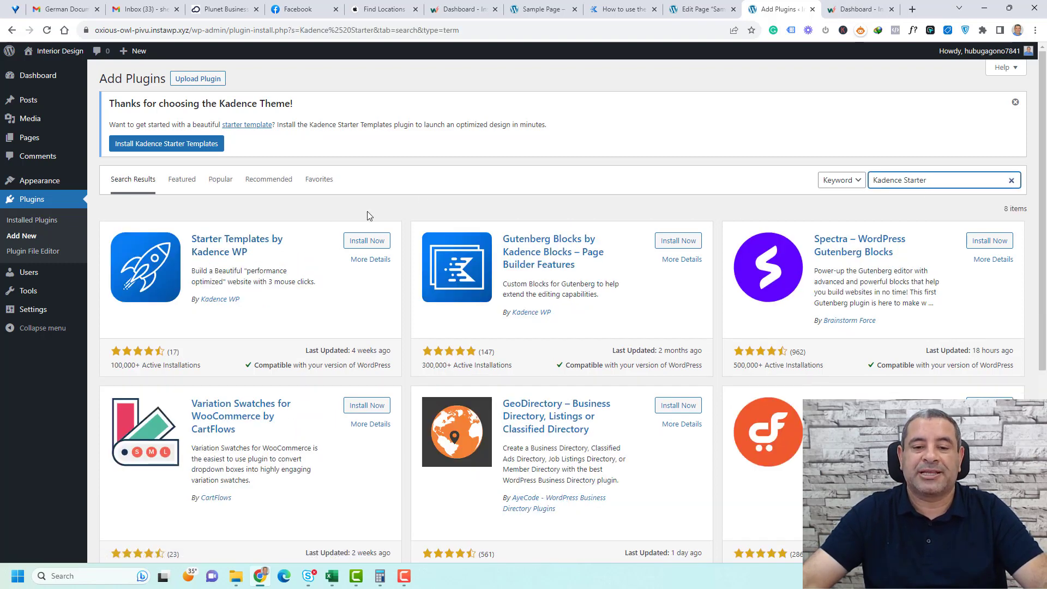
pyautogui.click(367, 240)
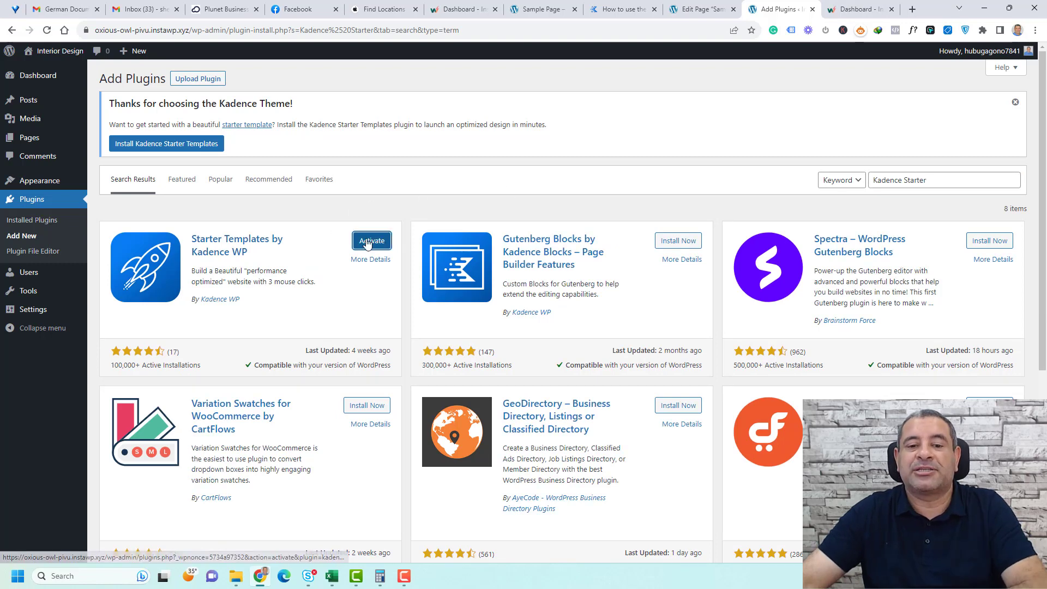
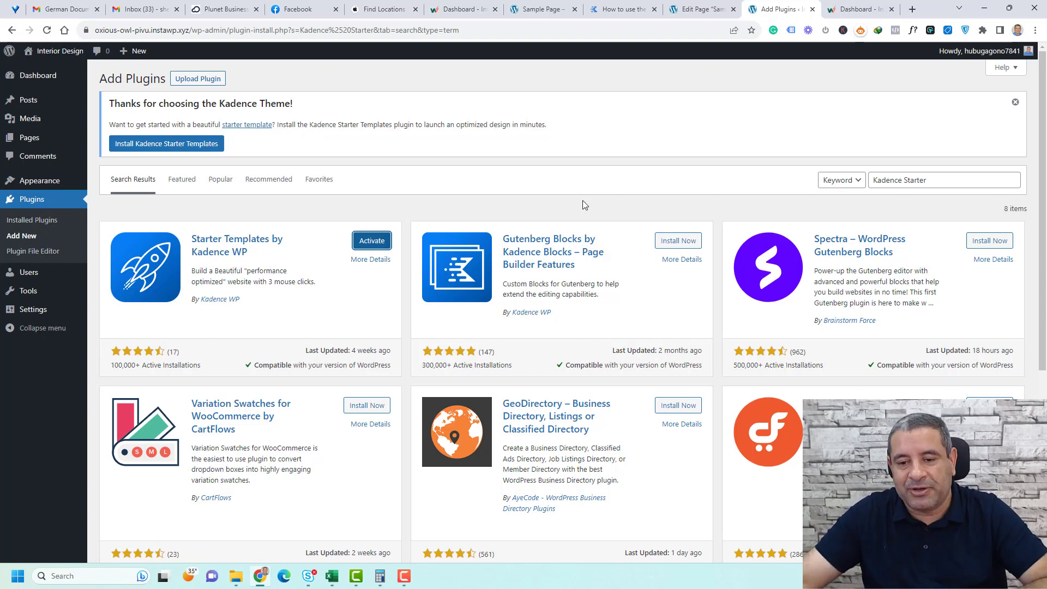
# Install the Gutenberg Blocks by Kadence Blocks plugin and activate both it and Kadence Starter Templates.
pyautogui.click(677, 240)
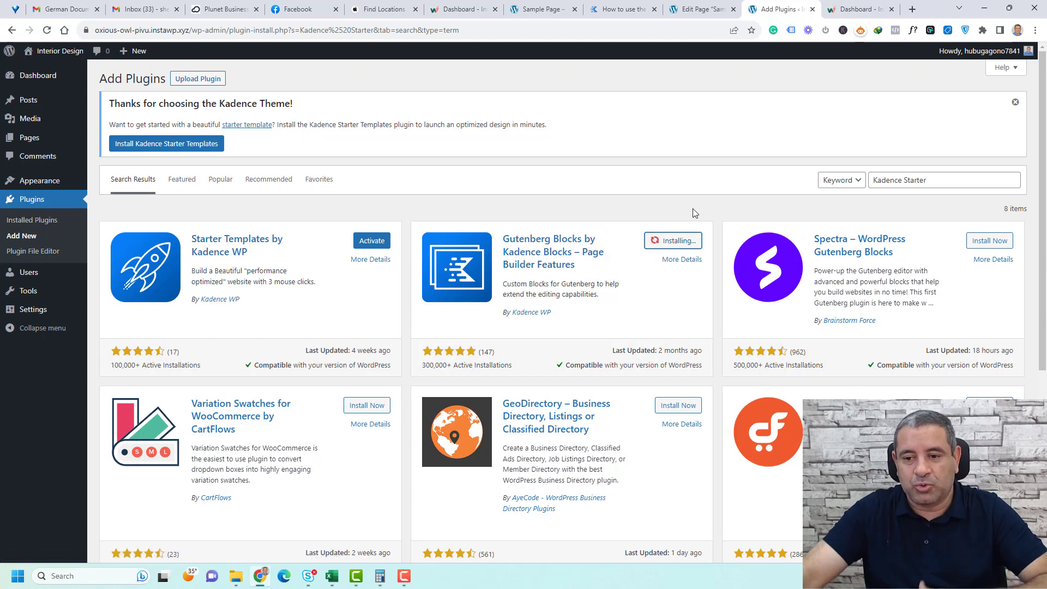
pyautogui.click(376, 242)
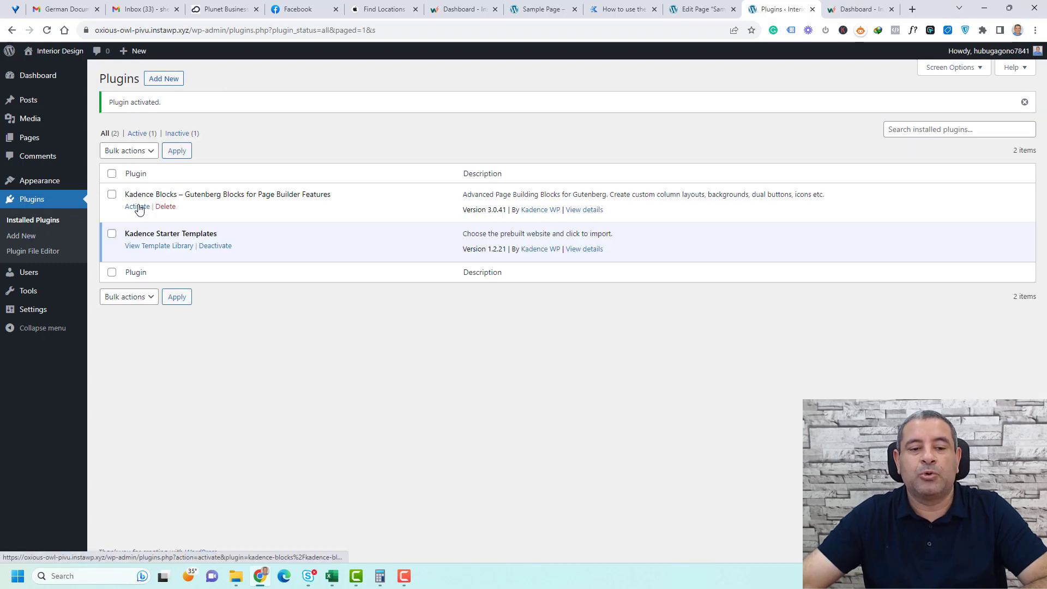
pyautogui.click(138, 208)
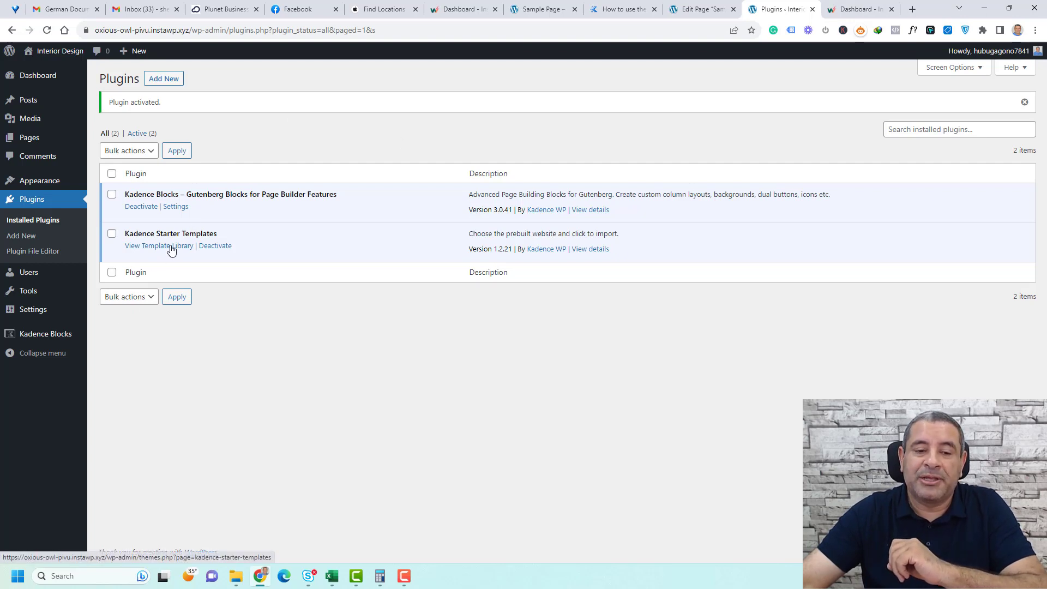
# Open the Kadence starter template library, look at the Elementor templates, and switch back to the Gutenberg templates.
pyautogui.moveTo(31, 186)
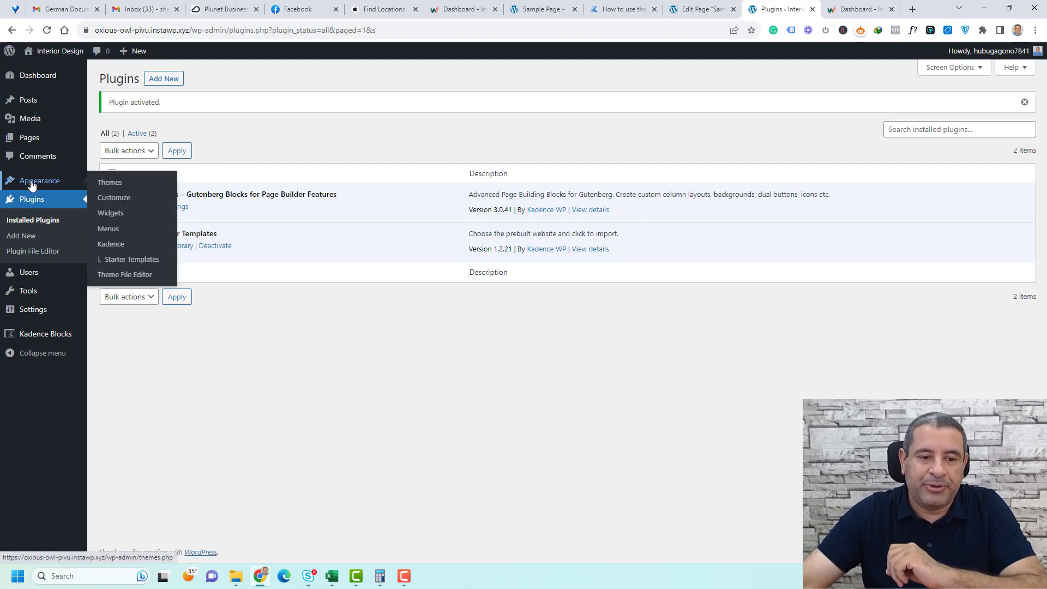
pyautogui.click(130, 260)
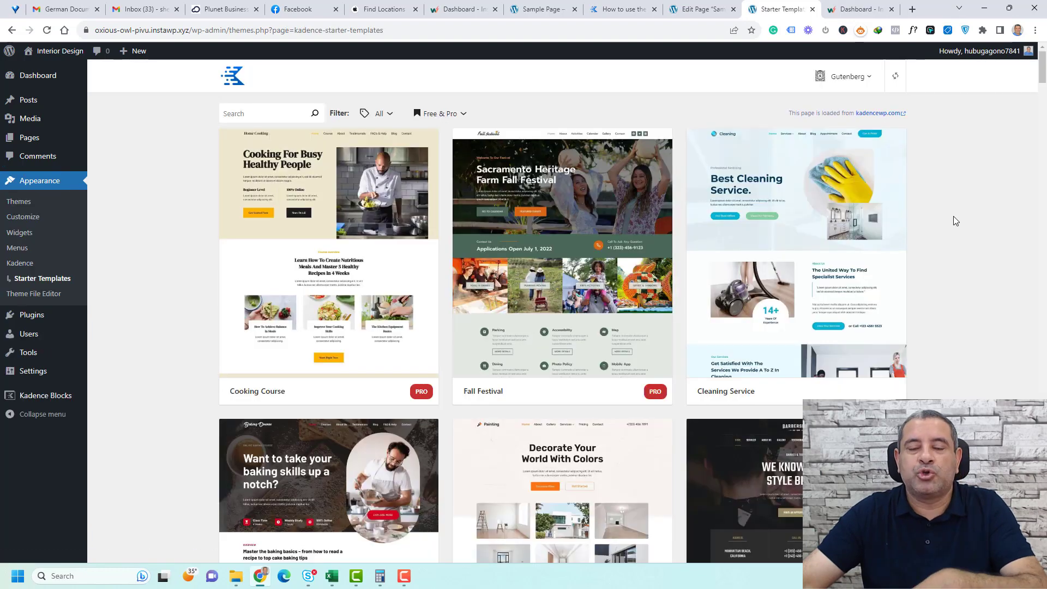
pyautogui.click(870, 82)
pyautogui.click(801, 130)
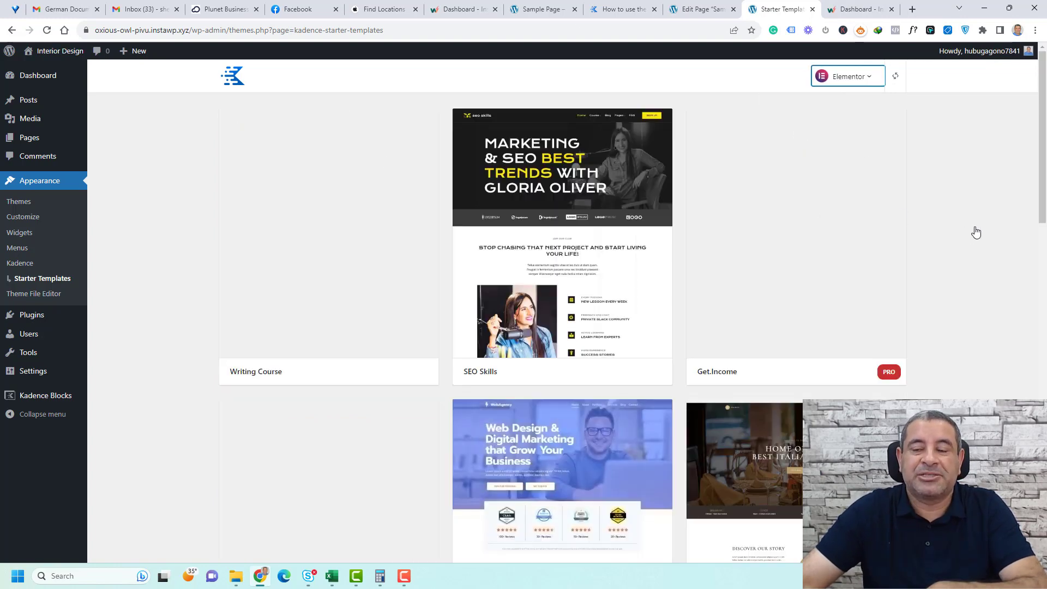
pyautogui.click(868, 87)
pyautogui.click(788, 108)
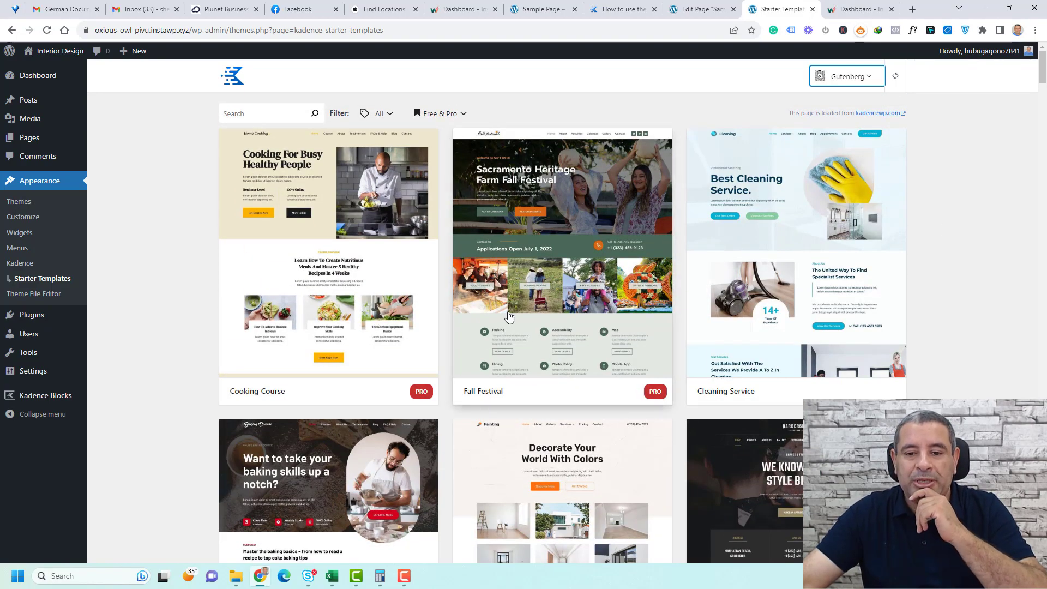
# Browse the Gutenberg starter templates and filter the list to Free Only.
pyautogui.scroll(-12, 508, 316)
pyautogui.scroll(5, 508, 316)
pyautogui.scroll(6, 509, 316)
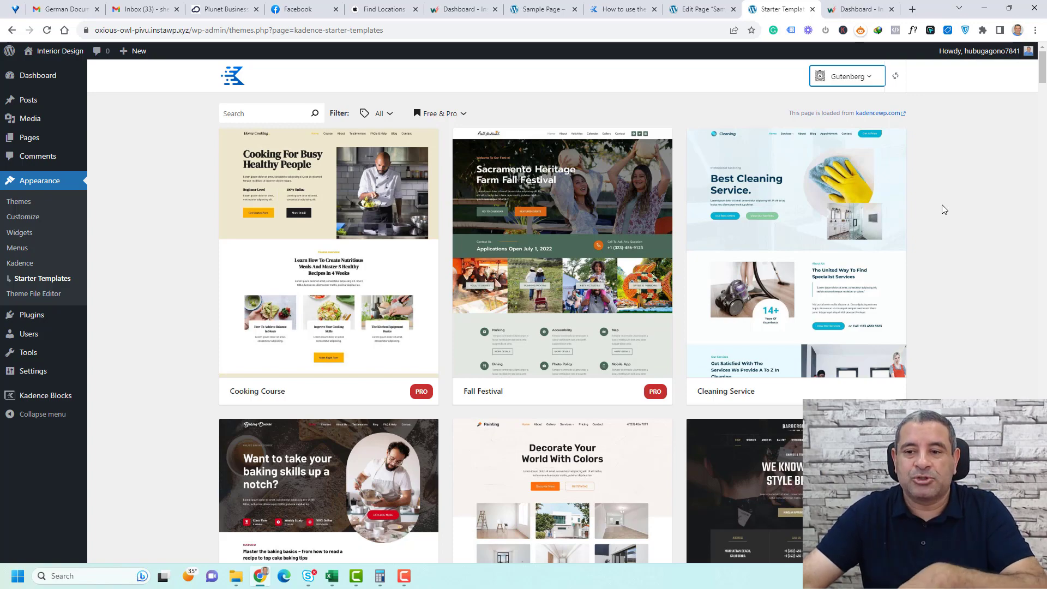
pyautogui.scroll(-3, 447, 302)
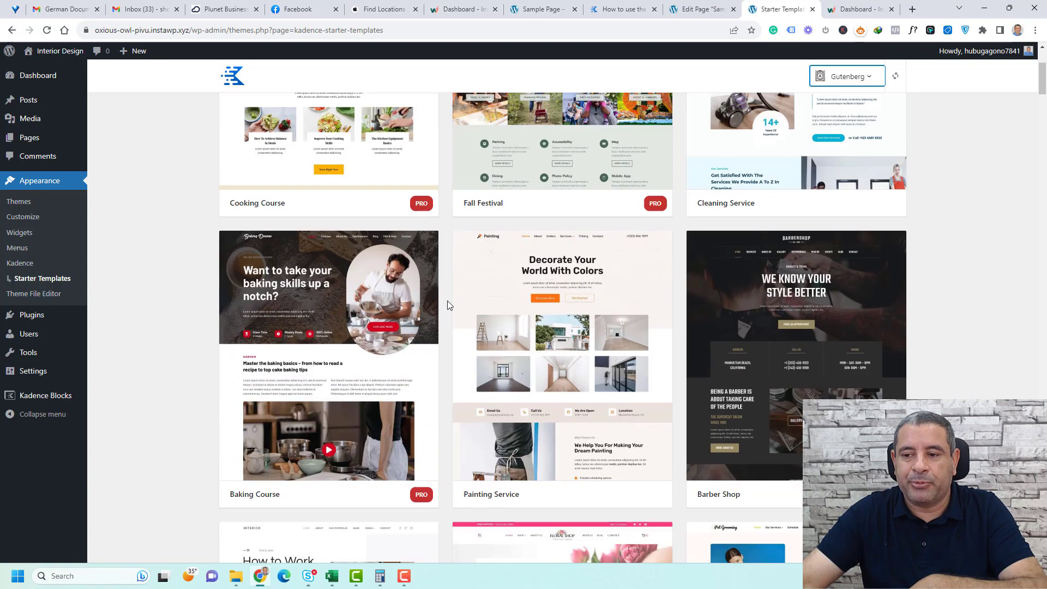
pyautogui.scroll(-3, 447, 305)
pyautogui.scroll(6, 447, 304)
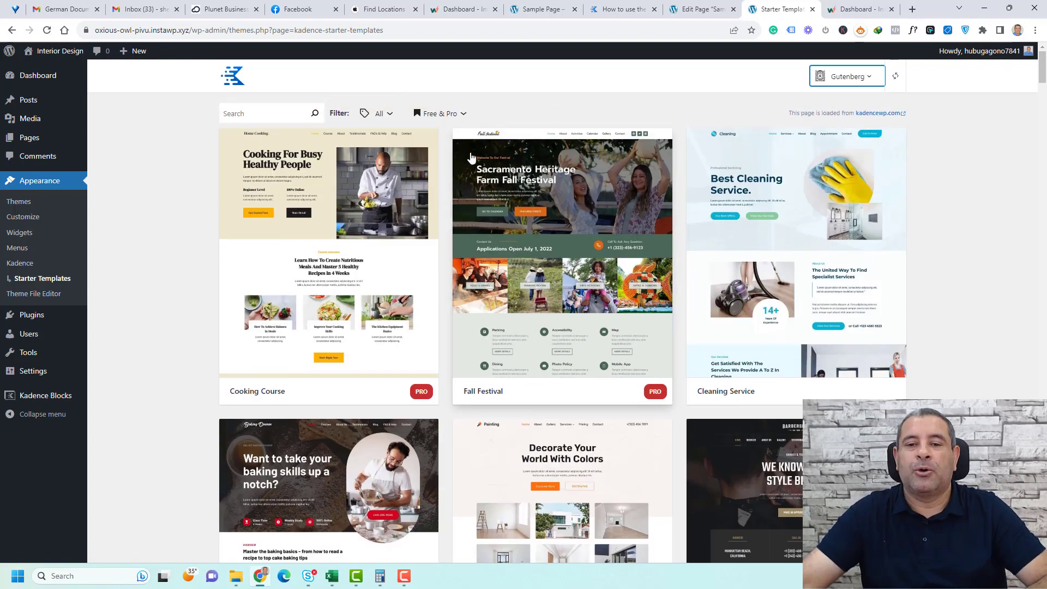
pyautogui.click(452, 116)
pyautogui.click(417, 184)
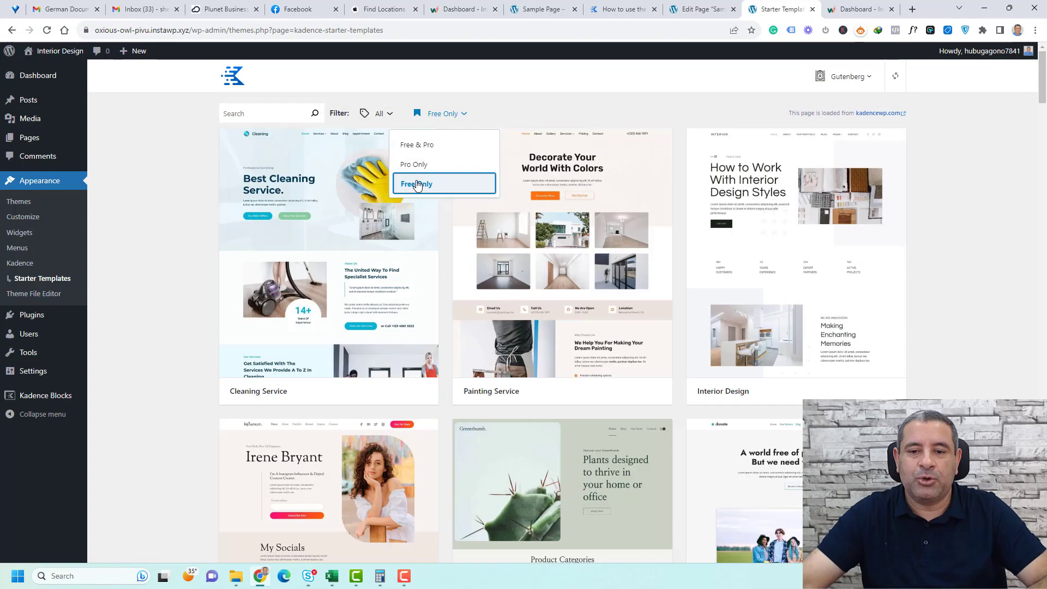
pyautogui.click(1034, 259)
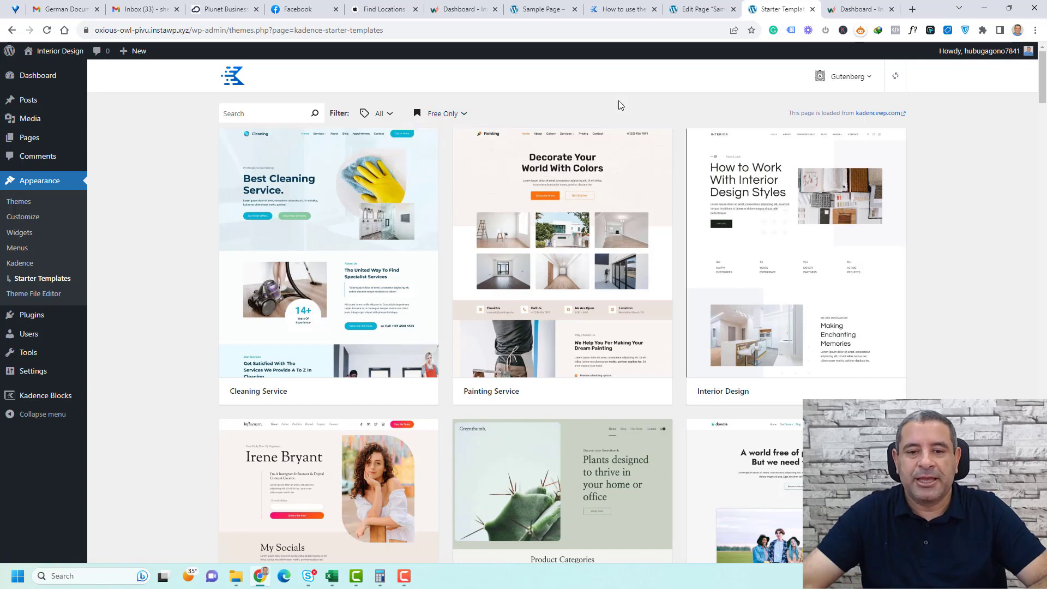
# Look through the free starter templates and open the preview of the Interior Design template.
pyautogui.scroll(-12, 453, 285)
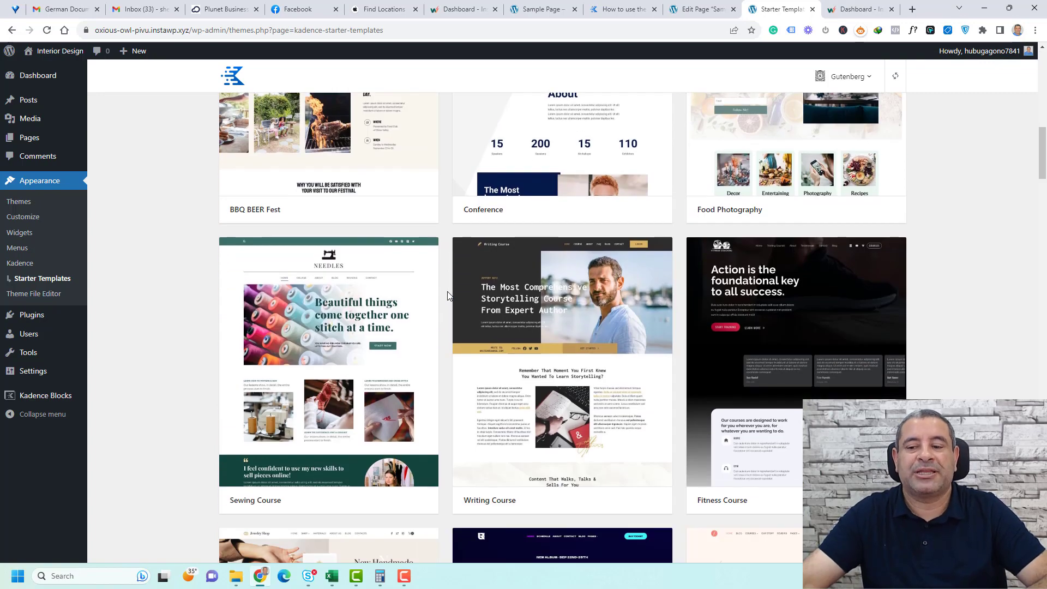
pyautogui.scroll(-6, 449, 295)
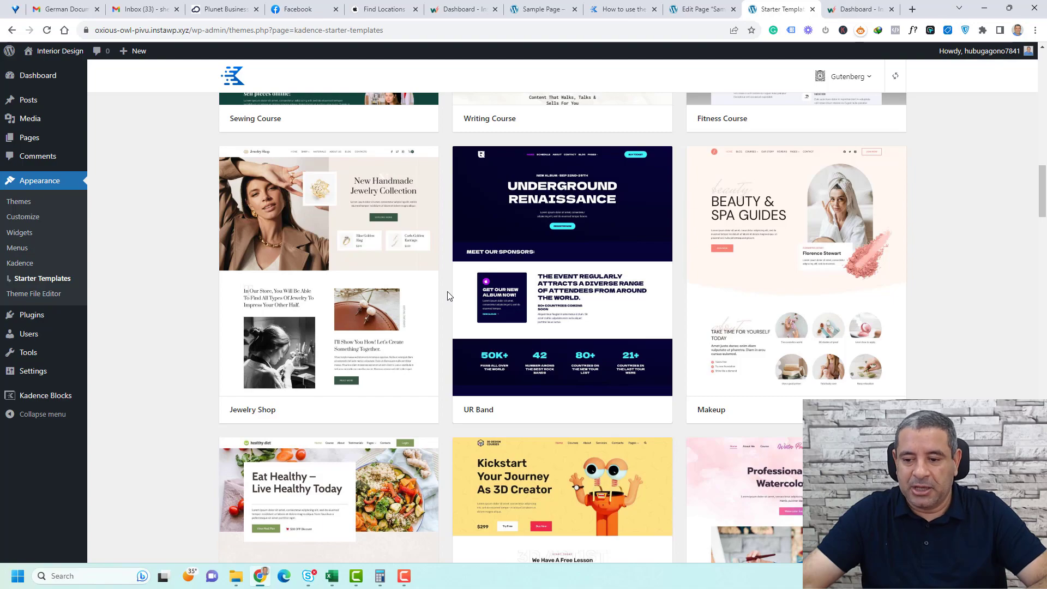
pyautogui.scroll(-6, 447, 291)
pyautogui.scroll(20, 447, 291)
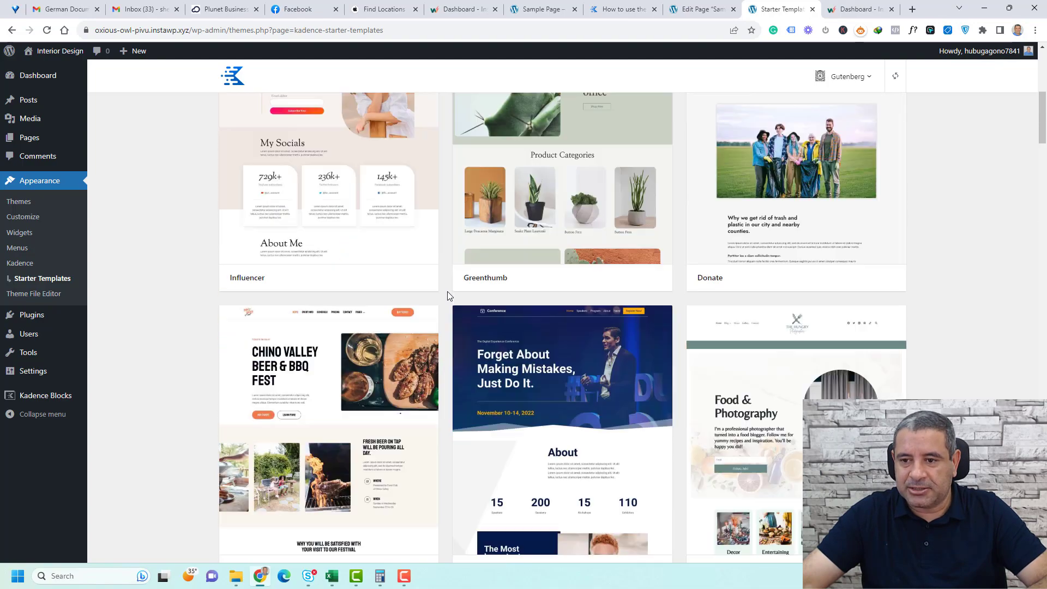
pyautogui.scroll(7, 447, 291)
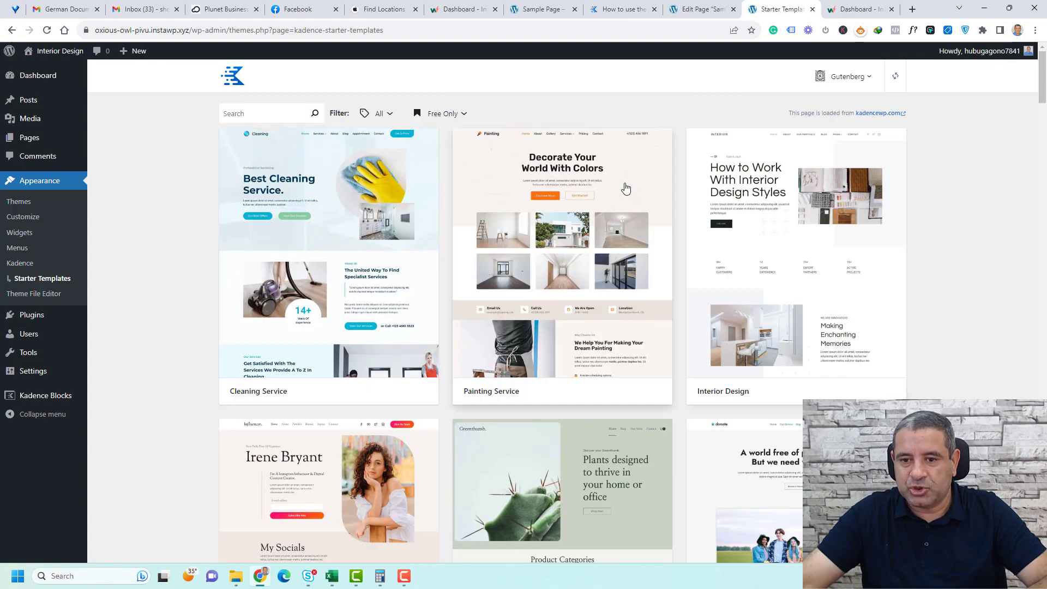
pyautogui.click(793, 221)
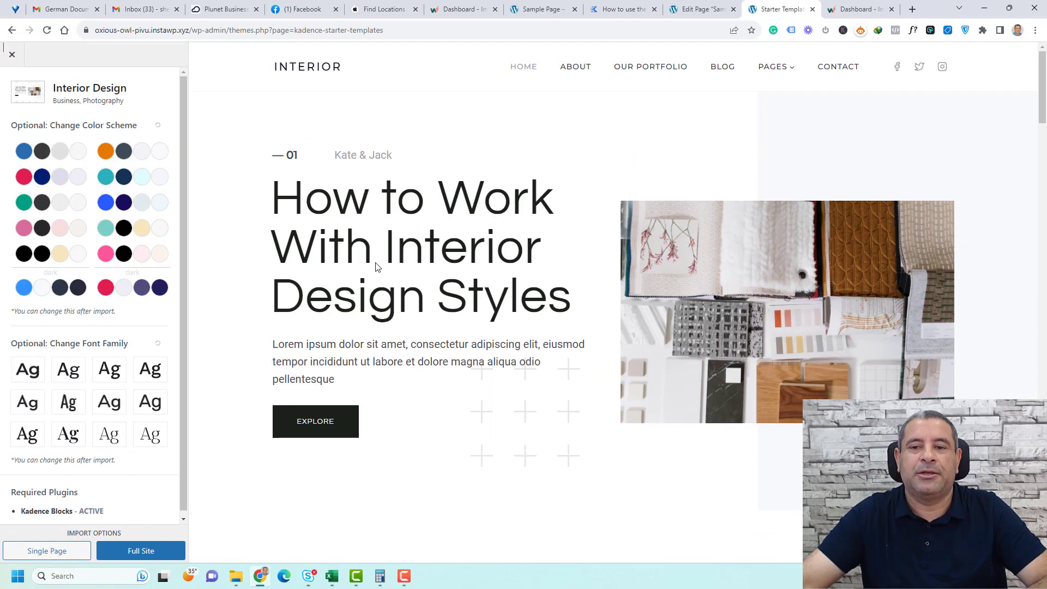
# View the Our Services and Our Portfolio pages in the Interior Design template preview.
pyautogui.moveTo(775, 74)
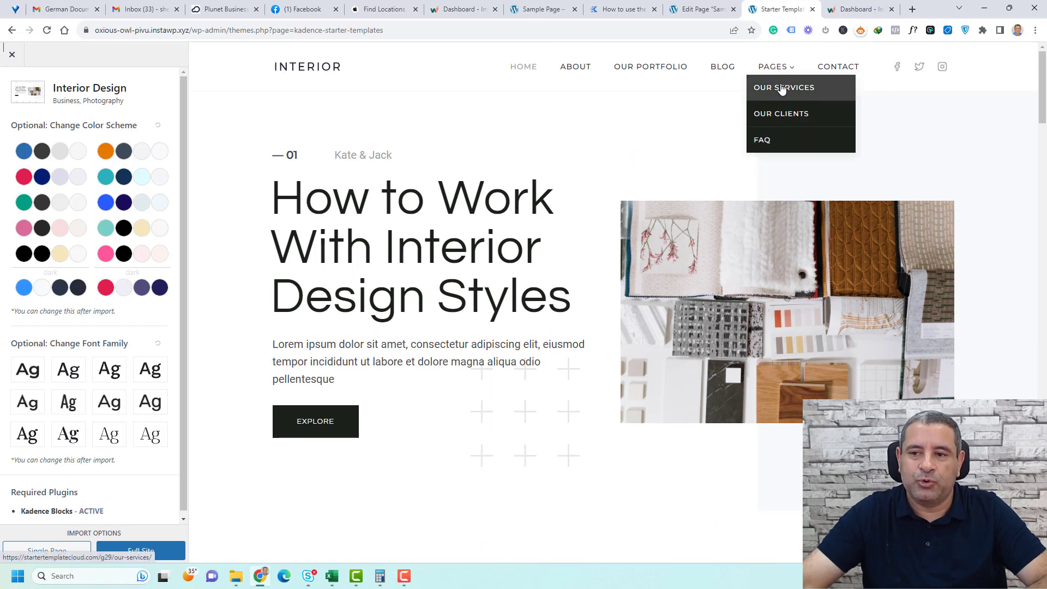
pyautogui.click(782, 91)
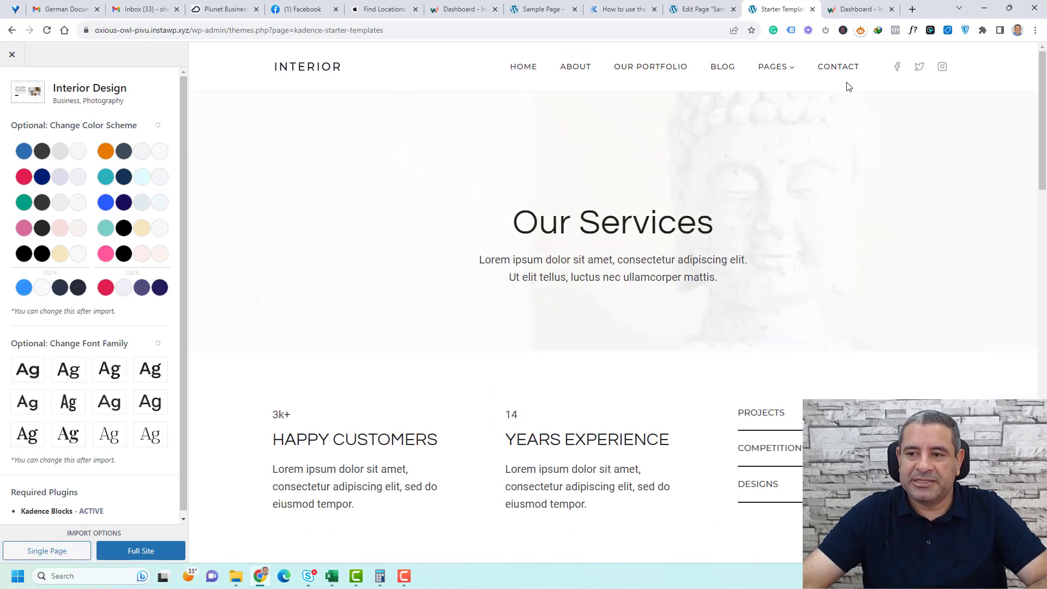
pyautogui.click(641, 71)
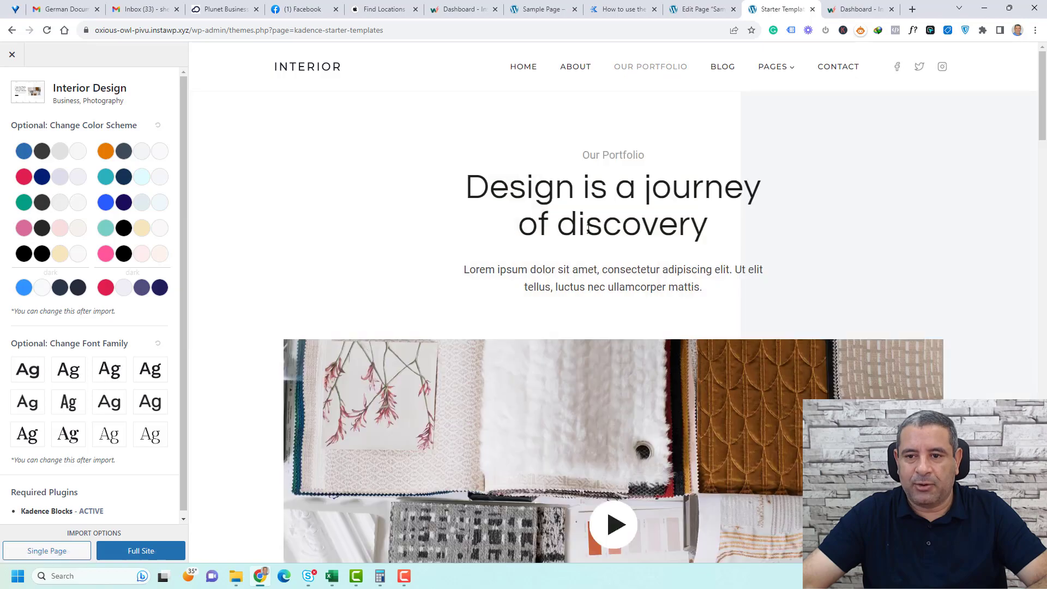
pyautogui.scroll(-12, 589, 227)
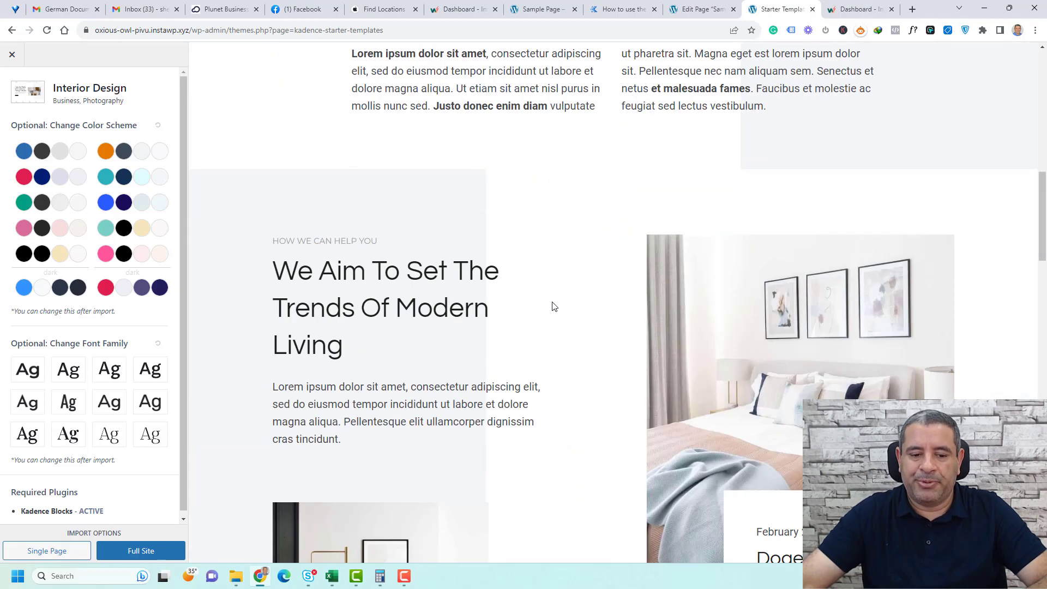
pyautogui.scroll(10, 551, 305)
pyautogui.scroll(2, 552, 306)
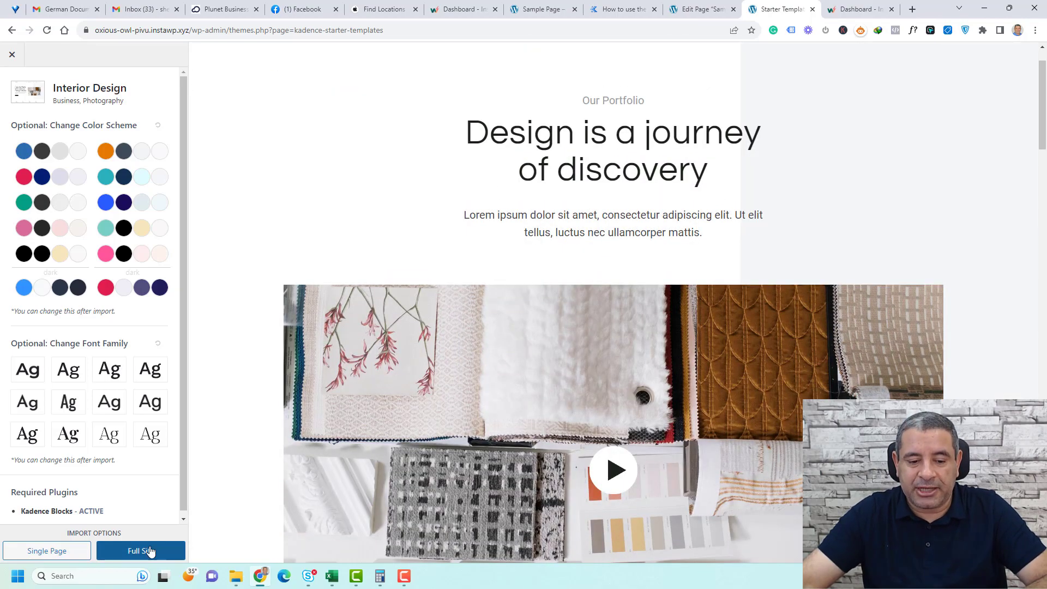
# Try the teal, orange and pink color schemes on the Interior Design template preview.
pyautogui.scroll(-1, 129, 410)
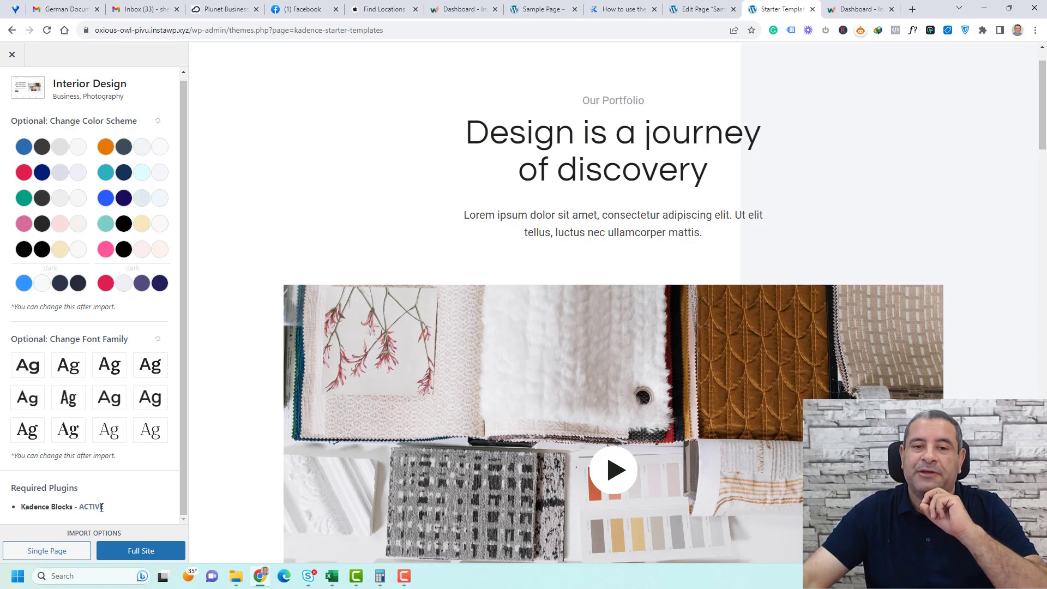
pyautogui.scroll(1, 307, 325)
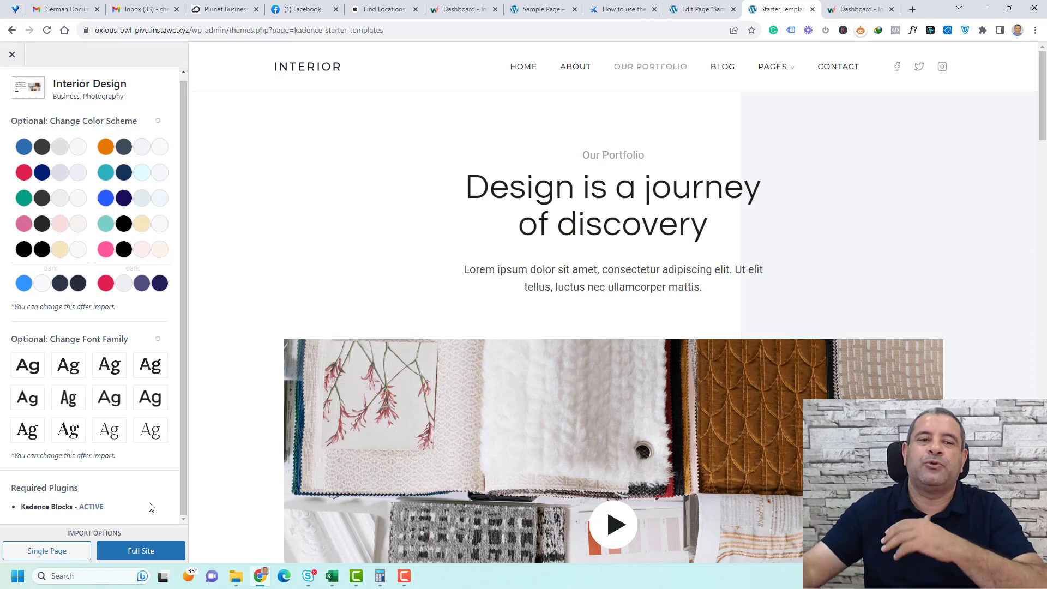
pyautogui.scroll(1, 115, 300)
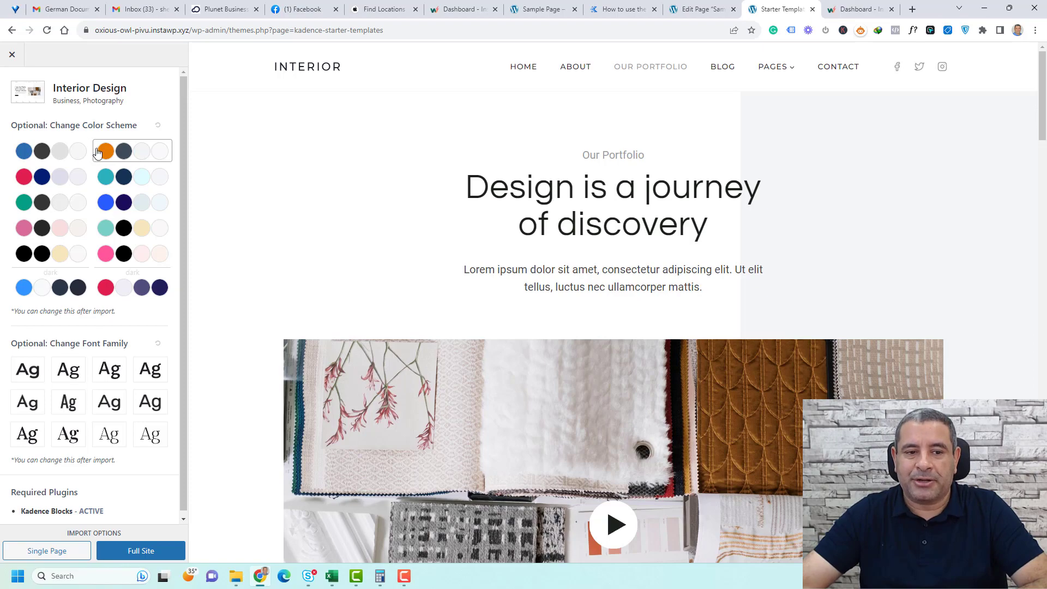
pyautogui.scroll(-1, 160, 200)
pyautogui.scroll(1, 161, 203)
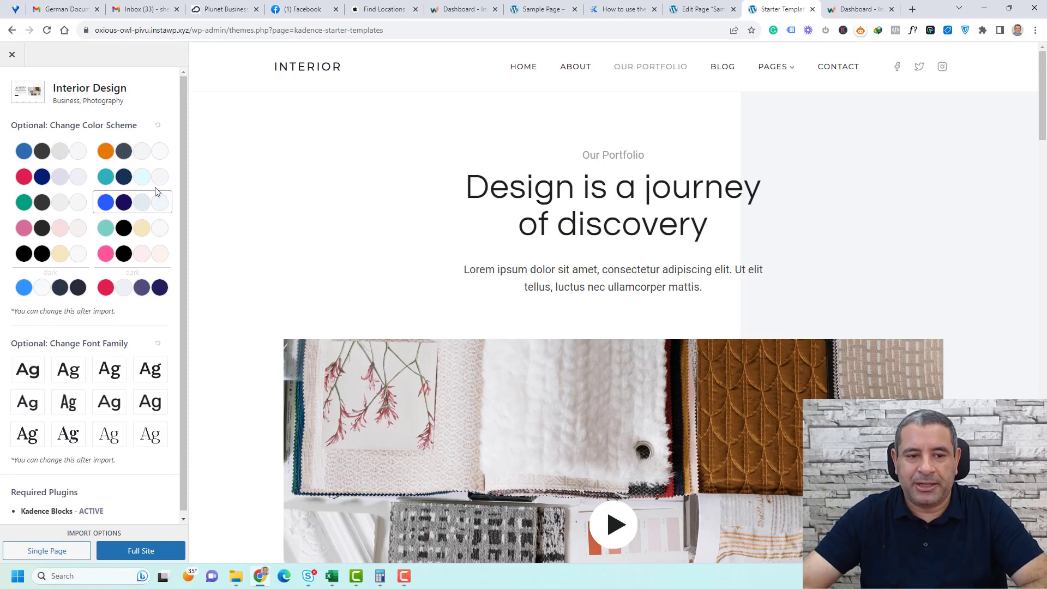
pyautogui.click(148, 177)
pyautogui.scroll(-3, 446, 245)
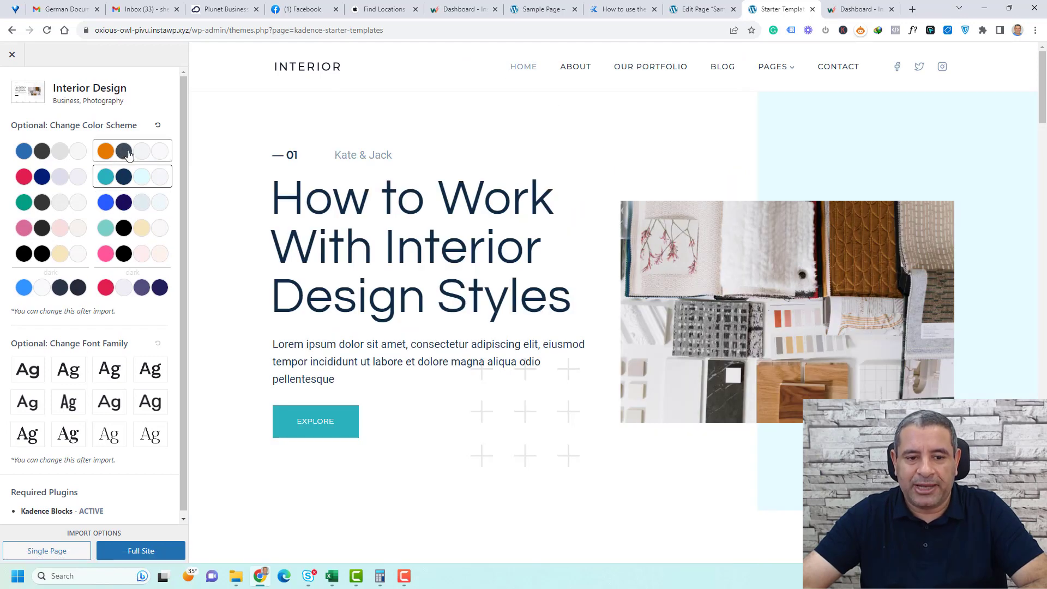
pyautogui.click(127, 157)
pyautogui.scroll(-14, 381, 313)
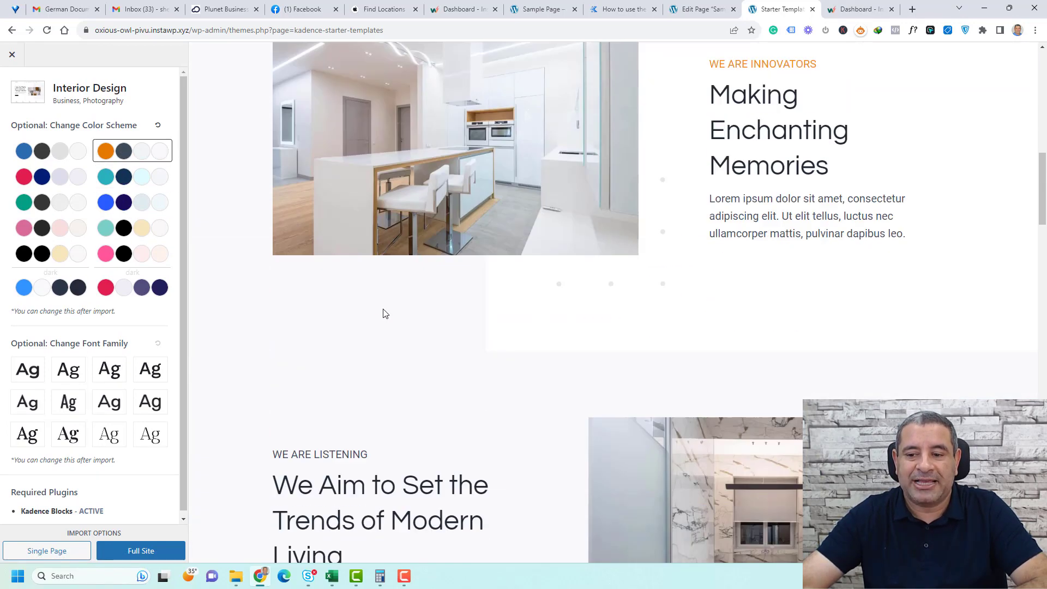
pyautogui.scroll(12, 383, 313)
pyautogui.click(51, 228)
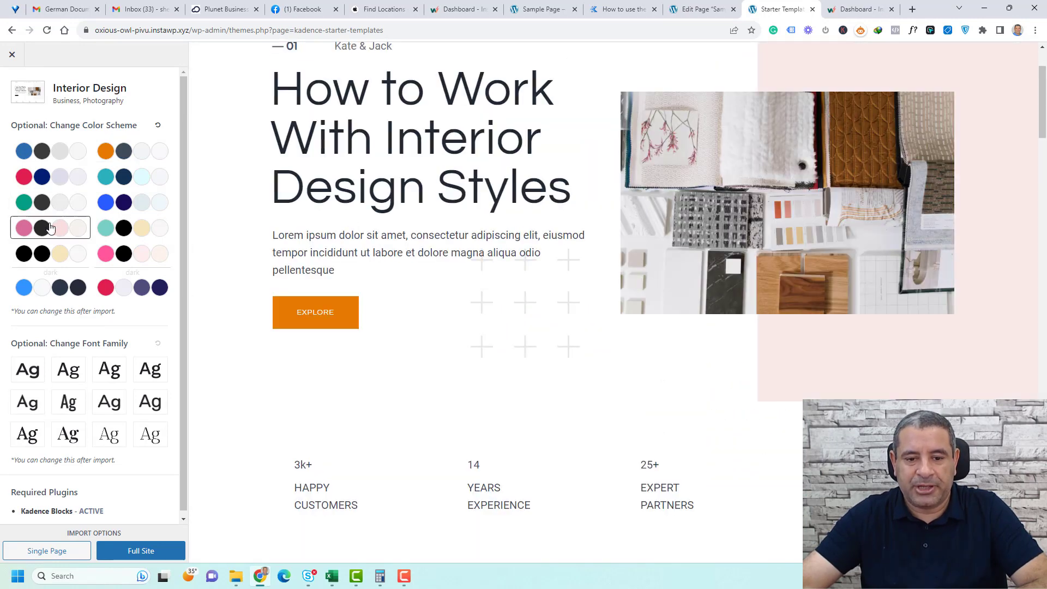
pyautogui.scroll(1, 806, 350)
pyautogui.scroll(2, 806, 350)
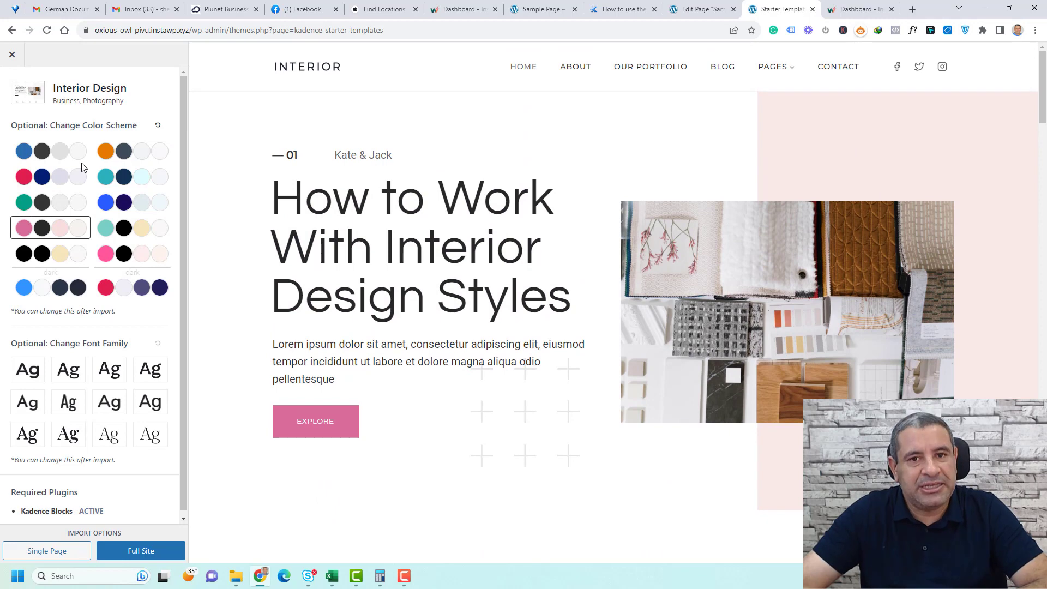
# Apply the orange and dark slate color scheme and the Proza Libre & Open Sans font pair to the template.
pyautogui.click(116, 154)
pyautogui.scroll(-1, 116, 408)
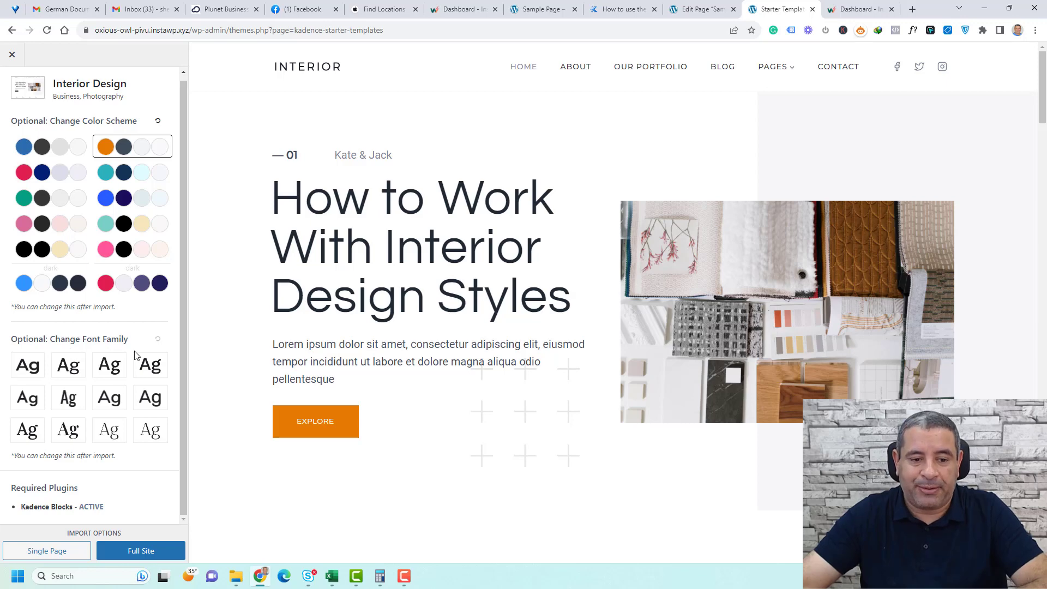
pyautogui.click(119, 371)
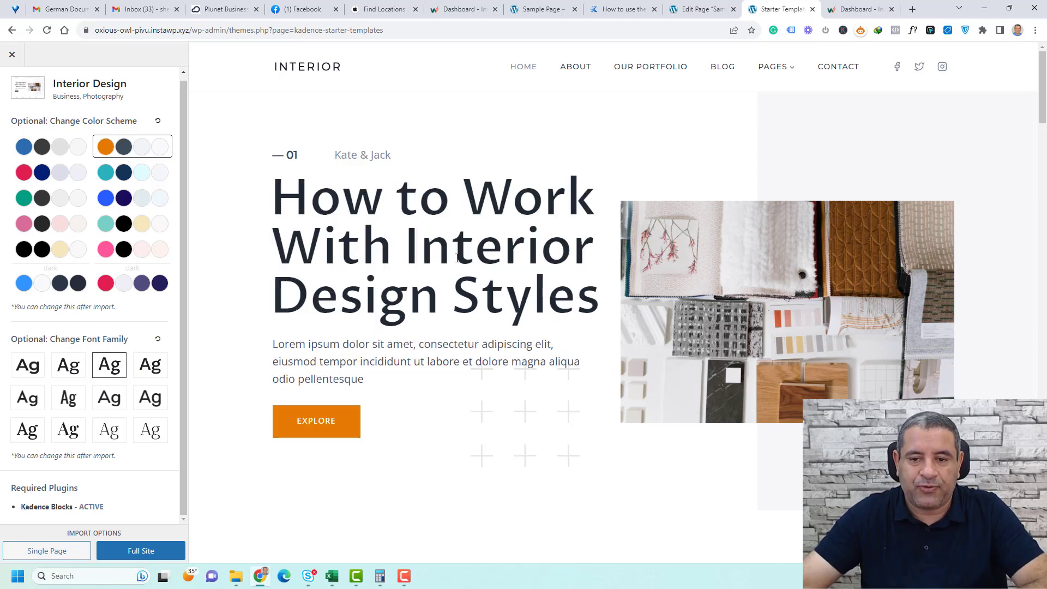
pyautogui.scroll(-10, 432, 331)
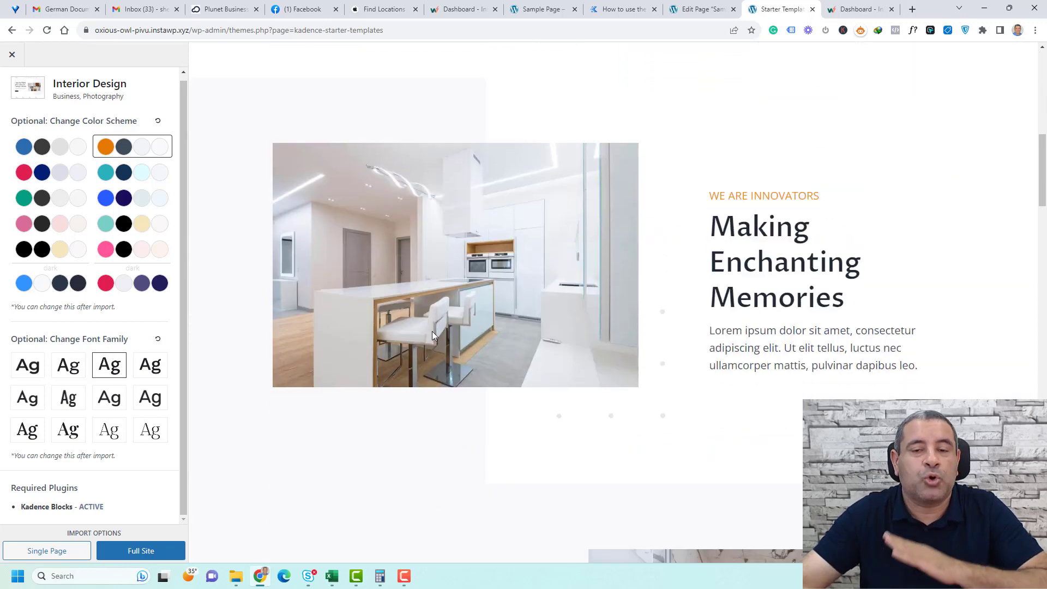
pyautogui.scroll(1, 129, 468)
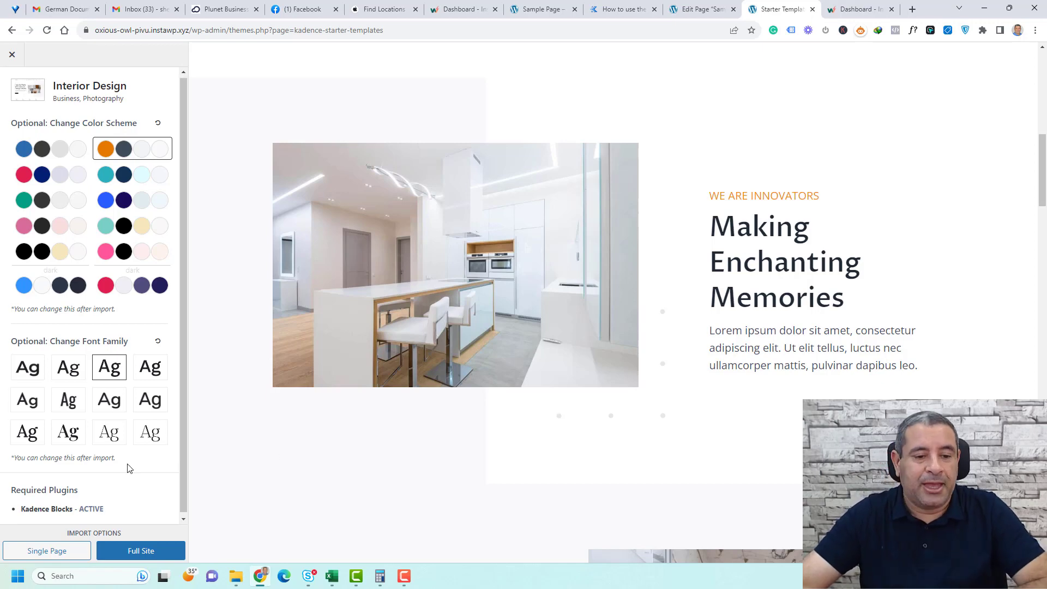
pyautogui.scroll(10, 298, 418)
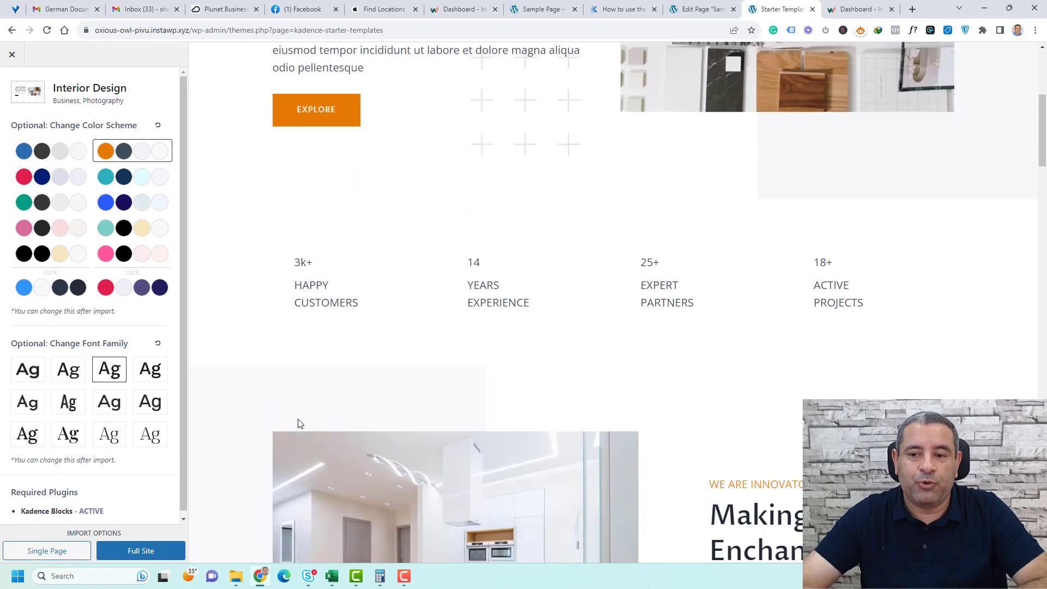
# Choose the full site import for the Interior Design template and review its import details and advanced settings.
pyautogui.click(156, 552)
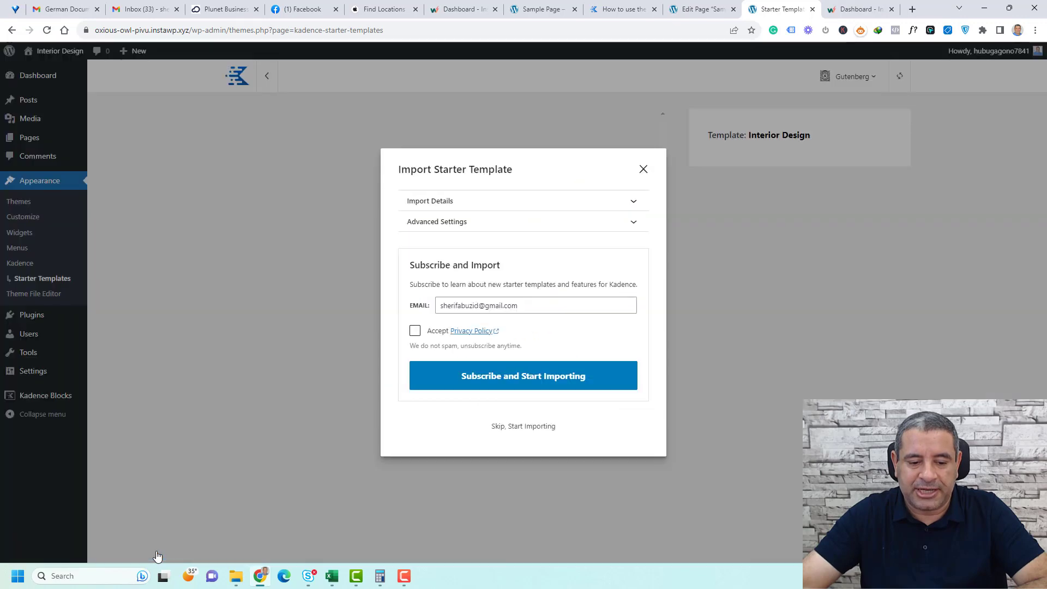
pyautogui.click(483, 206)
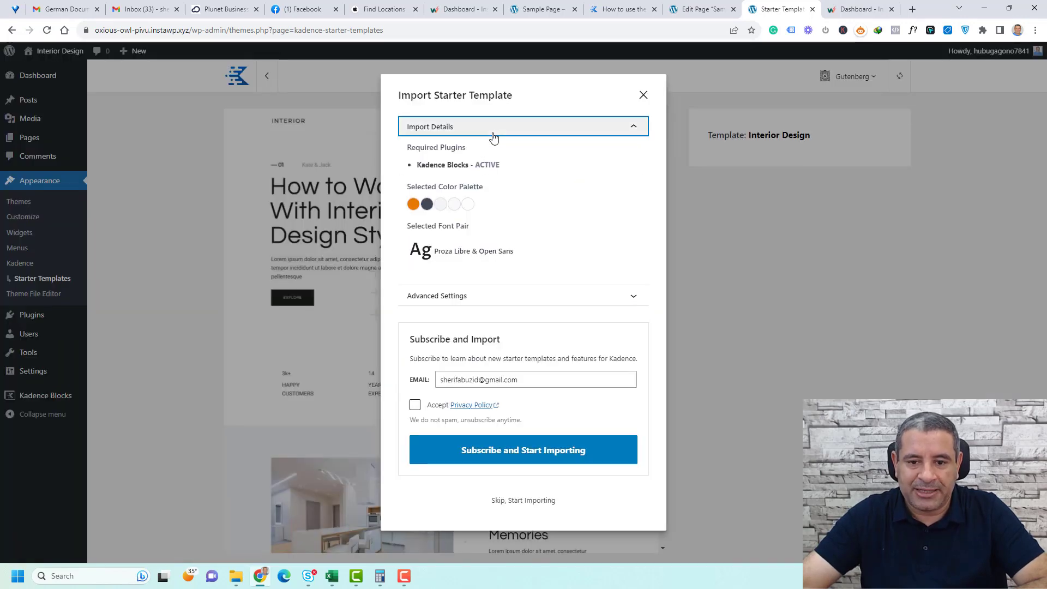
pyautogui.click(493, 127)
pyautogui.click(493, 221)
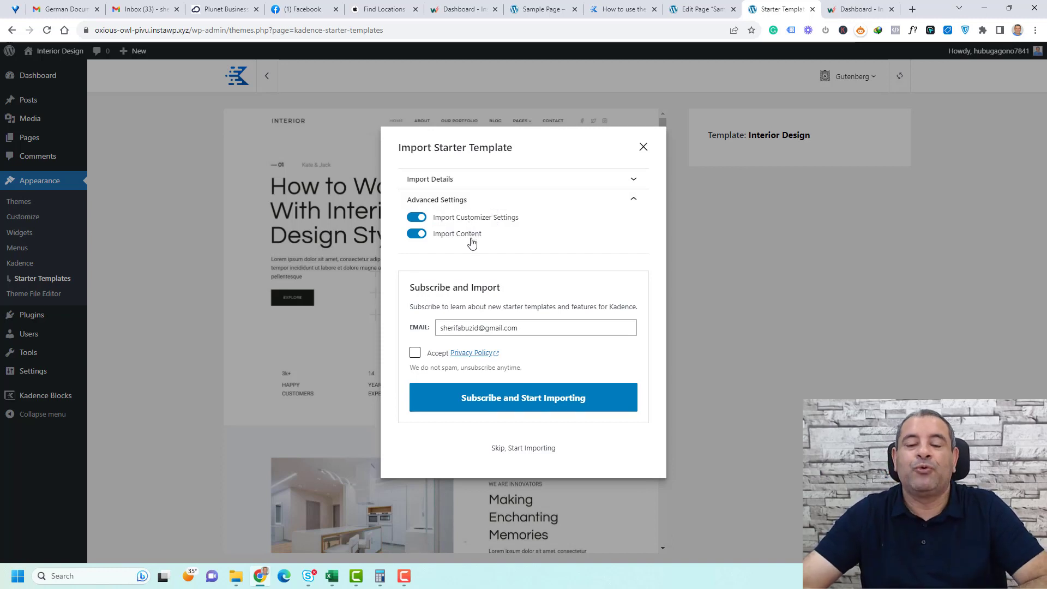
pyautogui.click(453, 203)
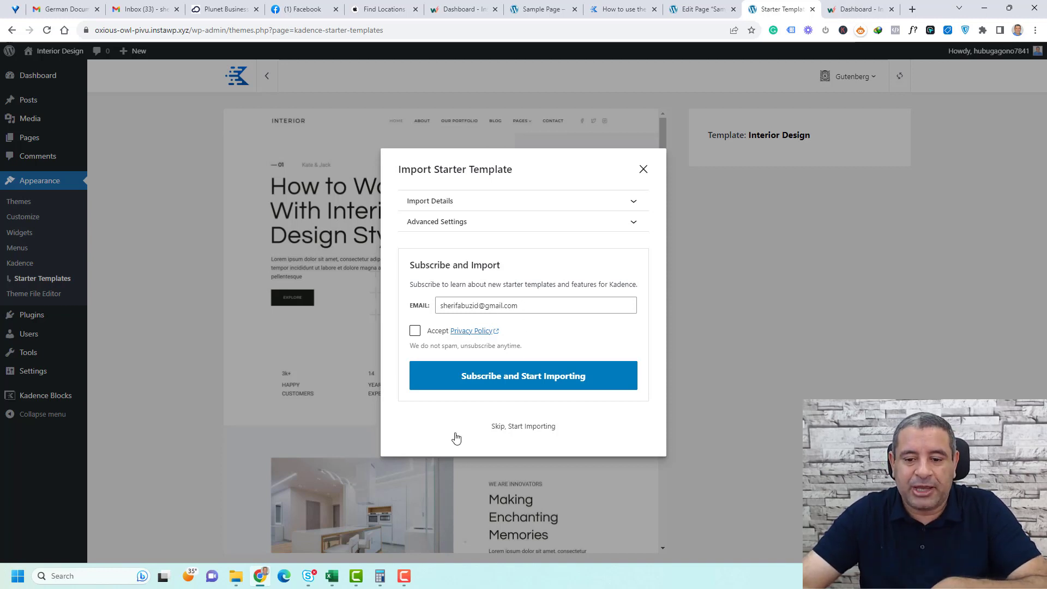
# Import the Interior Design template without subscribing, open the finished site and look over its home page.
pyautogui.click(499, 427)
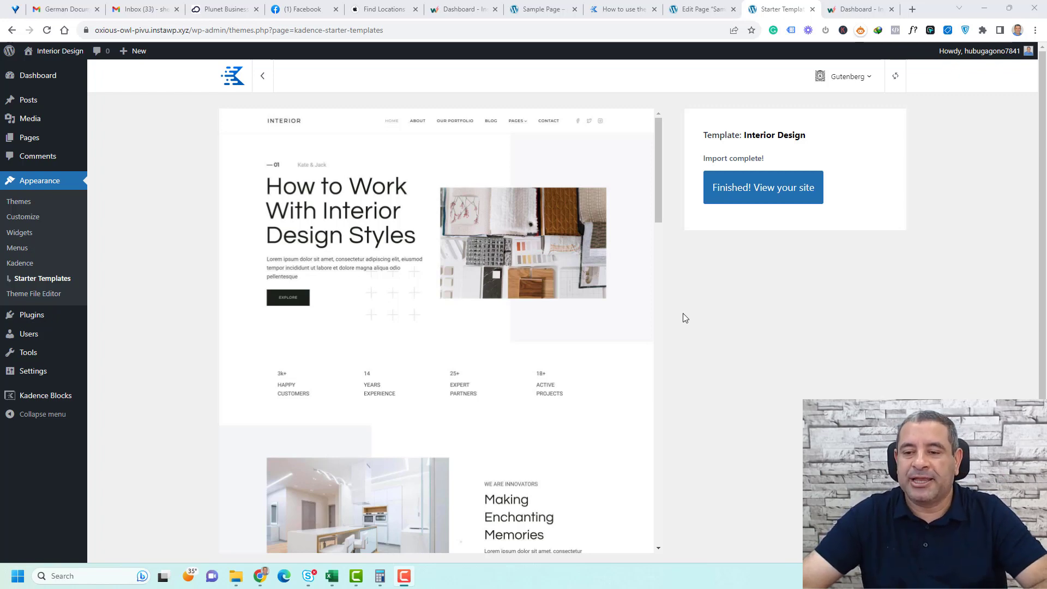
pyautogui.click(734, 195)
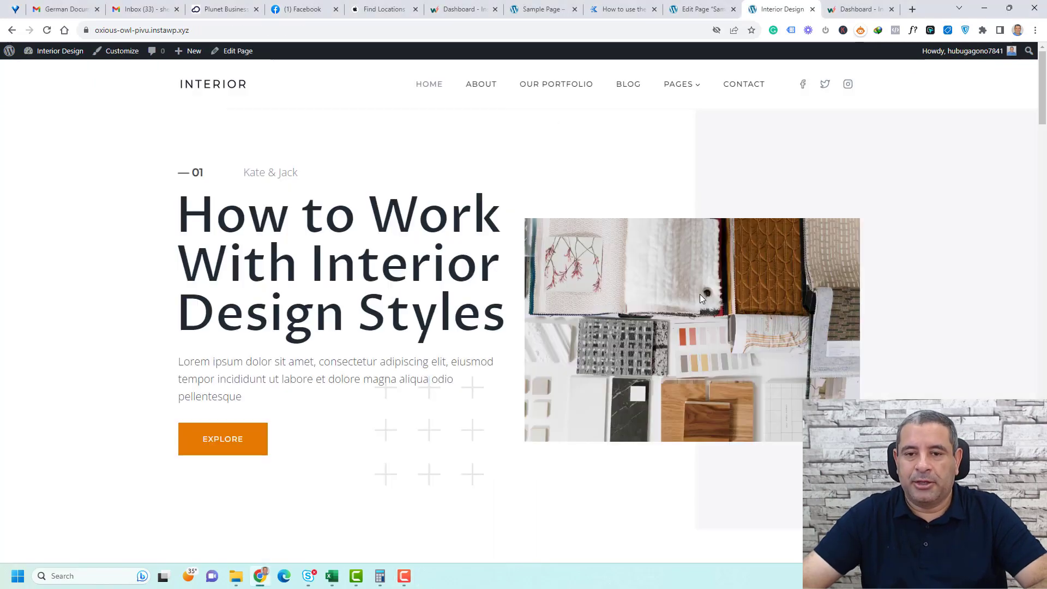
pyautogui.scroll(-20, 701, 298)
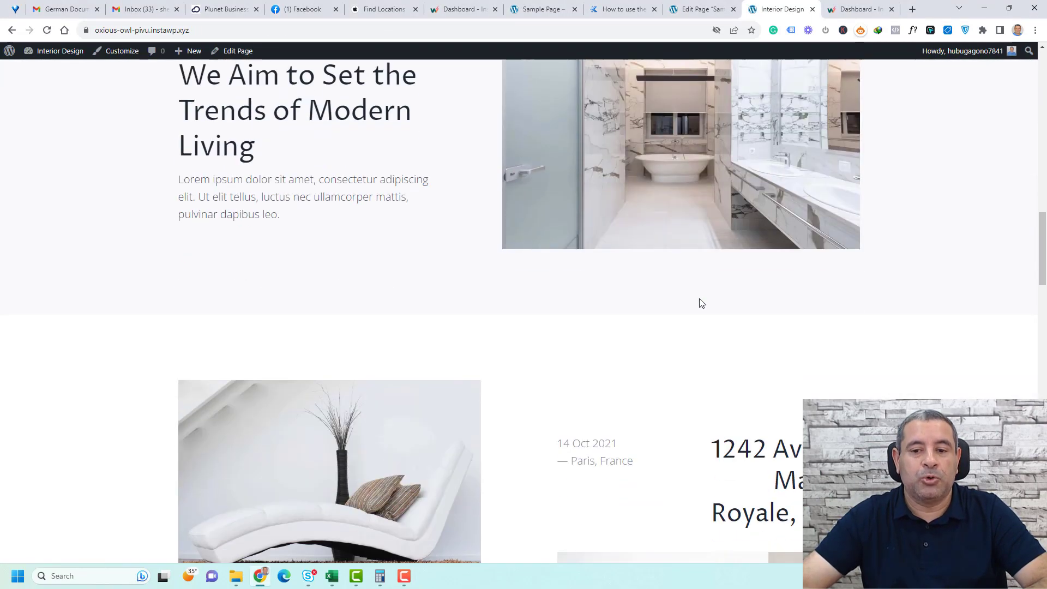
# Open the site customizer and review the global color palette, including its accent color.
pyautogui.scroll(20, 701, 304)
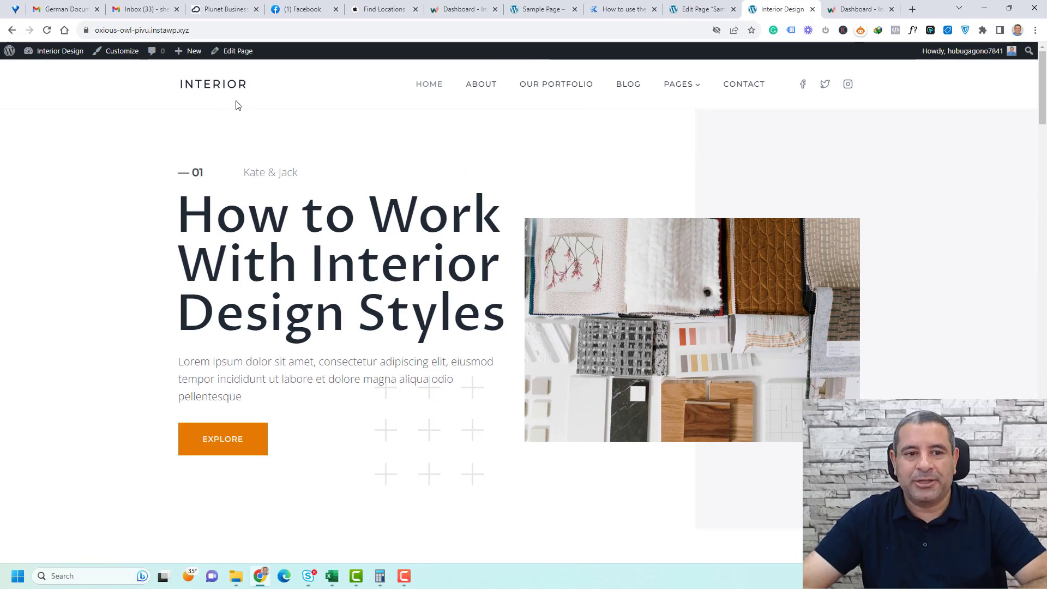
pyautogui.click(129, 52)
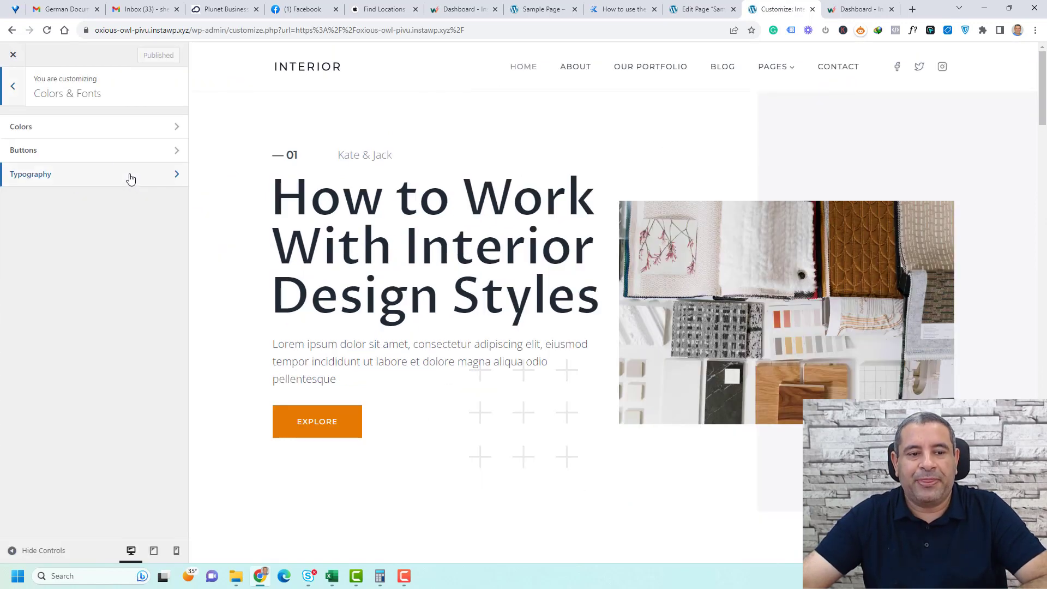
pyautogui.click(108, 131)
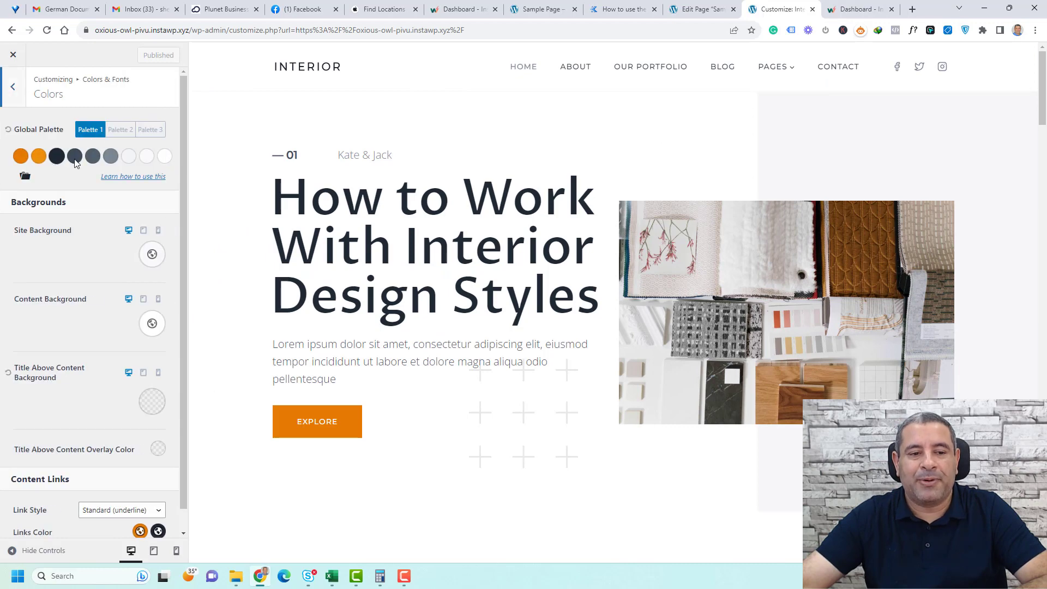
pyautogui.click(20, 157)
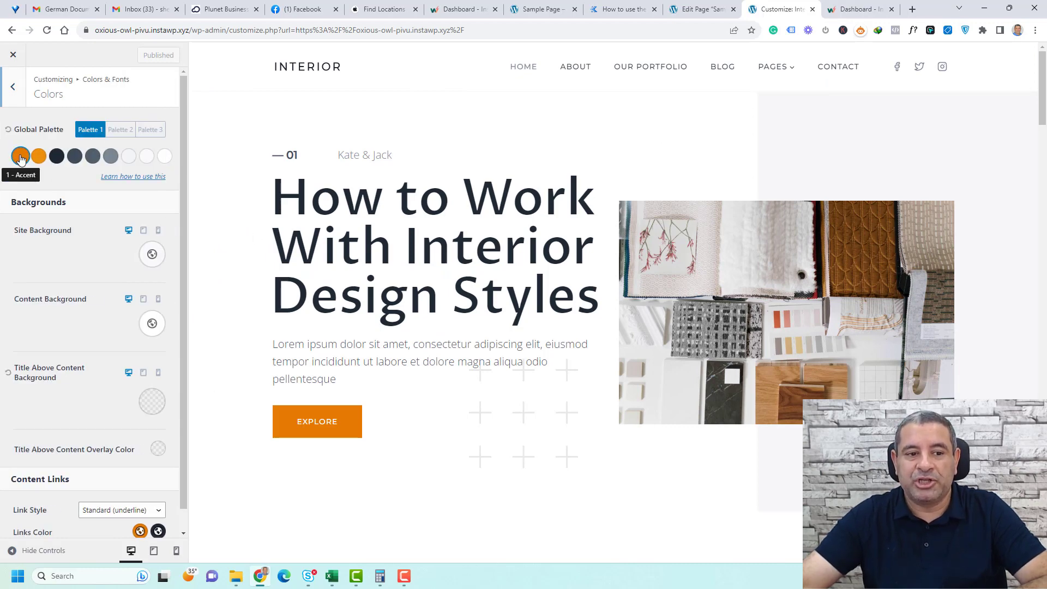
pyautogui.click(93, 355)
pyautogui.scroll(-1, 101, 356)
pyautogui.scroll(1, 101, 357)
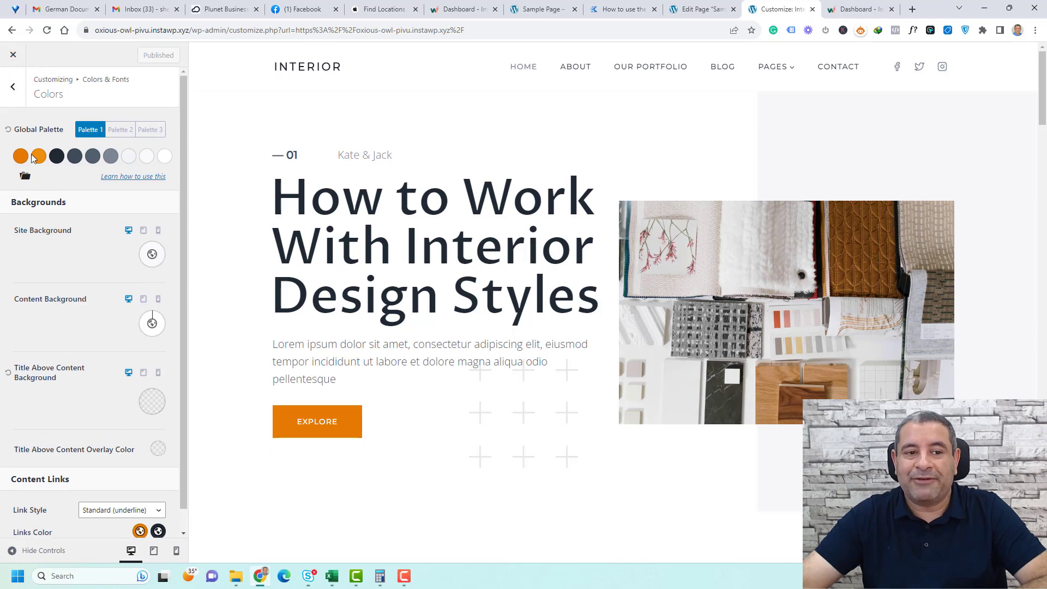
pyautogui.click(13, 88)
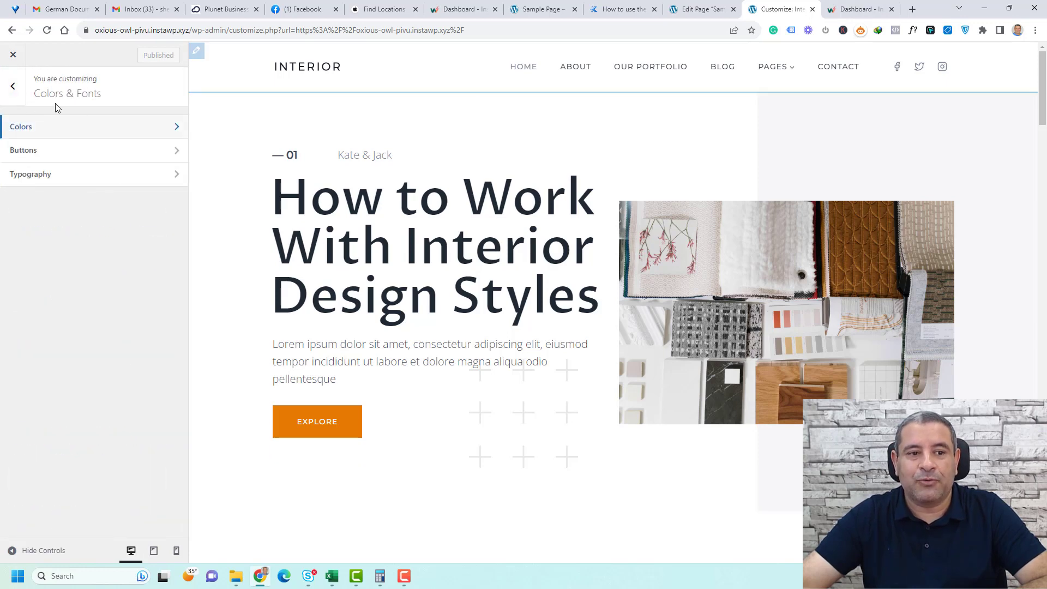
# Try adding a Button element to the header's main row after the social icons, remove it again and publish.
pyautogui.click(12, 87)
pyautogui.click(53, 202)
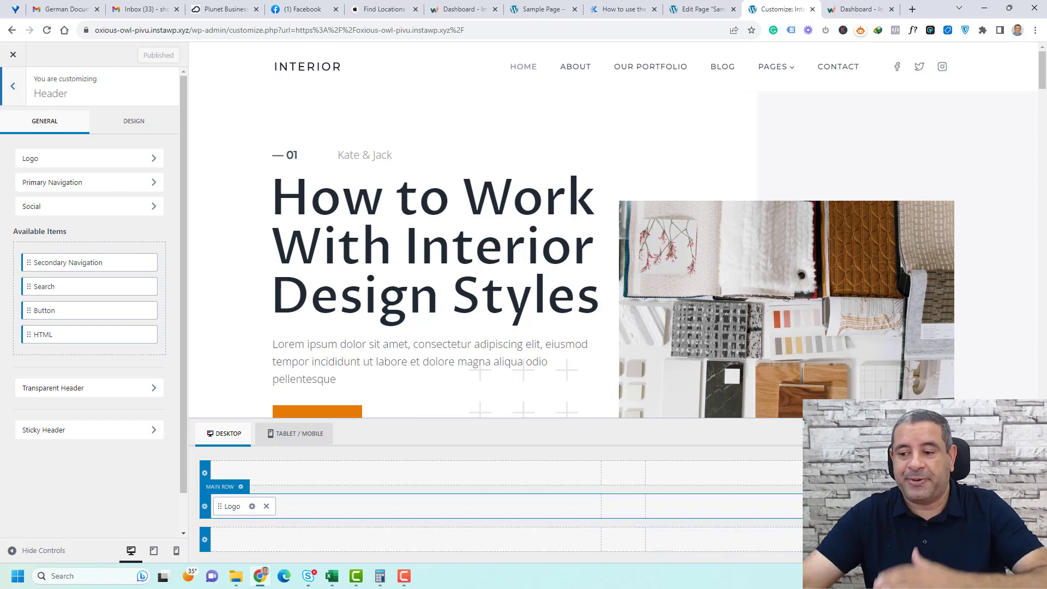
pyautogui.click(837, 506)
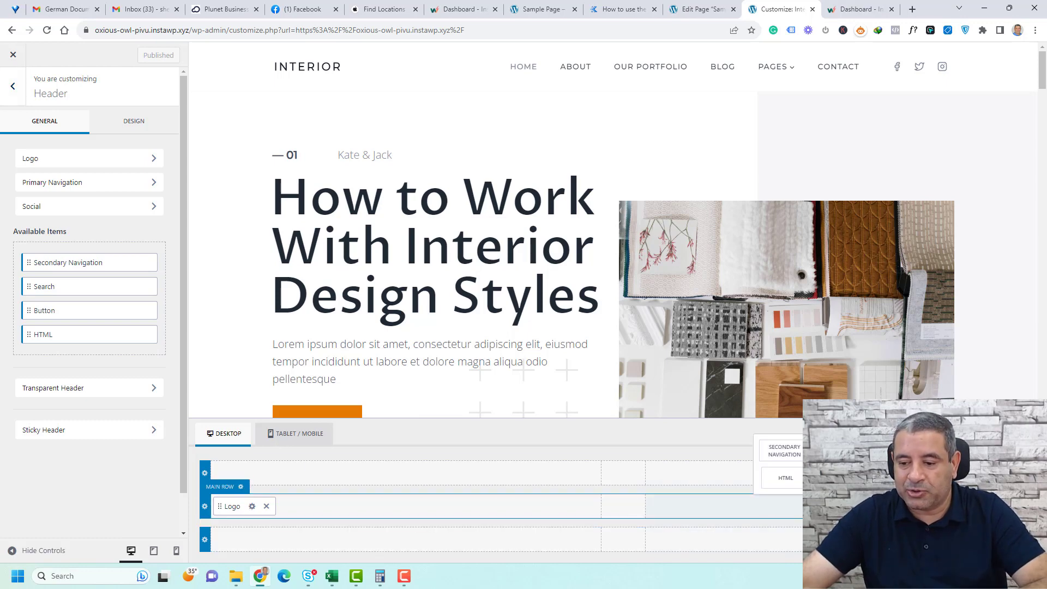
pyautogui.click(888, 450)
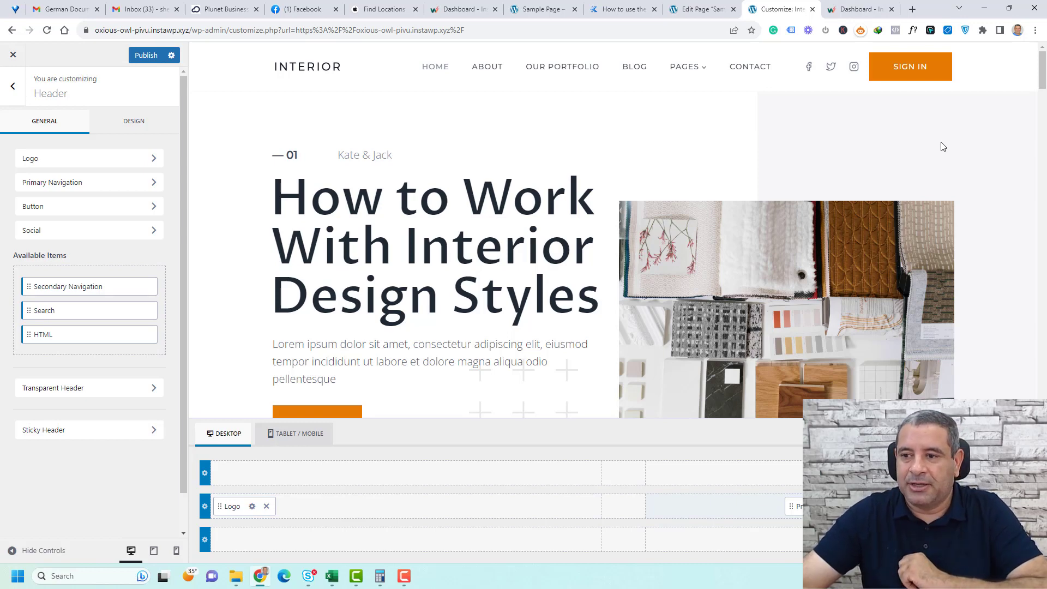
pyautogui.click(1023, 506)
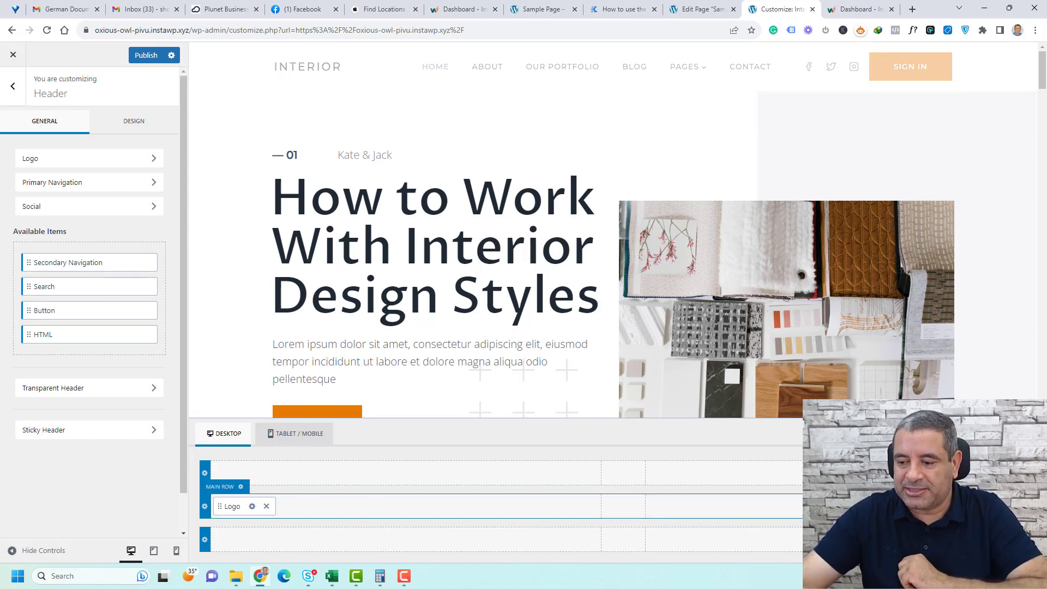
pyautogui.click(146, 55)
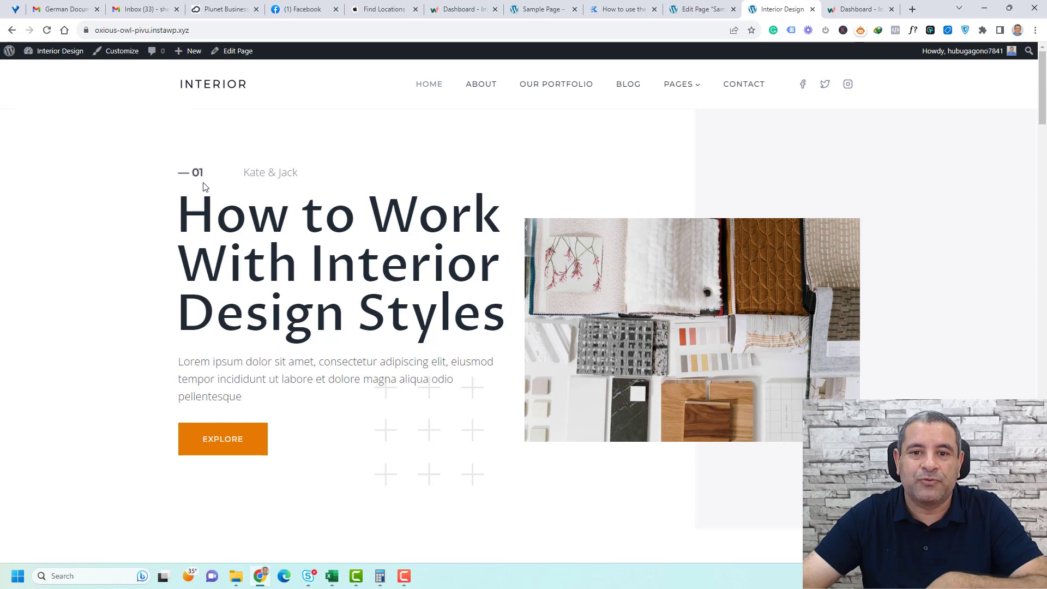
# Open the site's About page in a new browser tab, load it in the block editor and look over its content.
pyautogui.rightClick(482, 89)
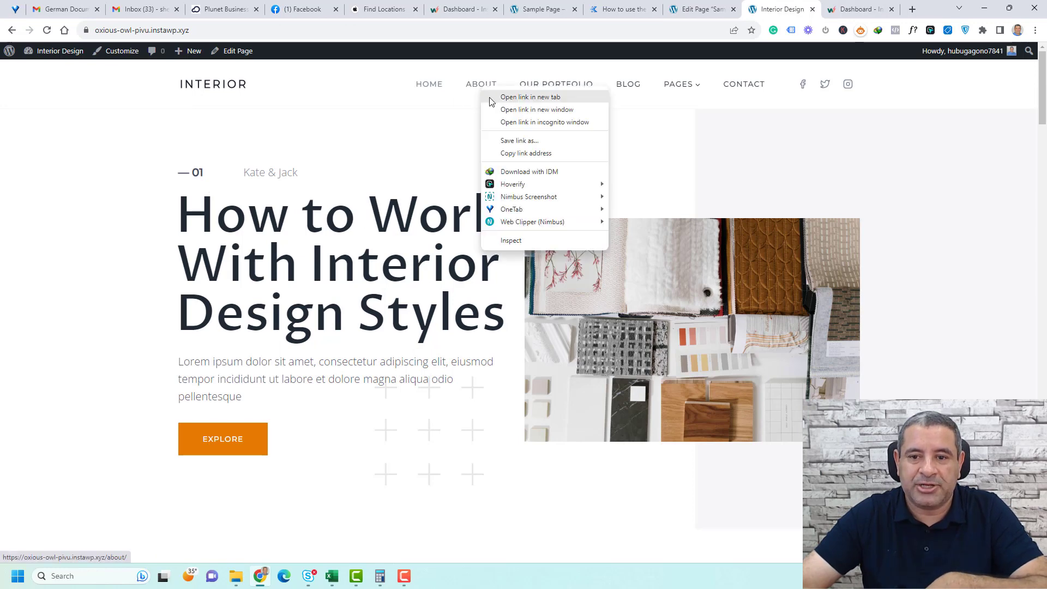
pyautogui.click(491, 102)
pyautogui.hotkey('ctrl', 'Tab')
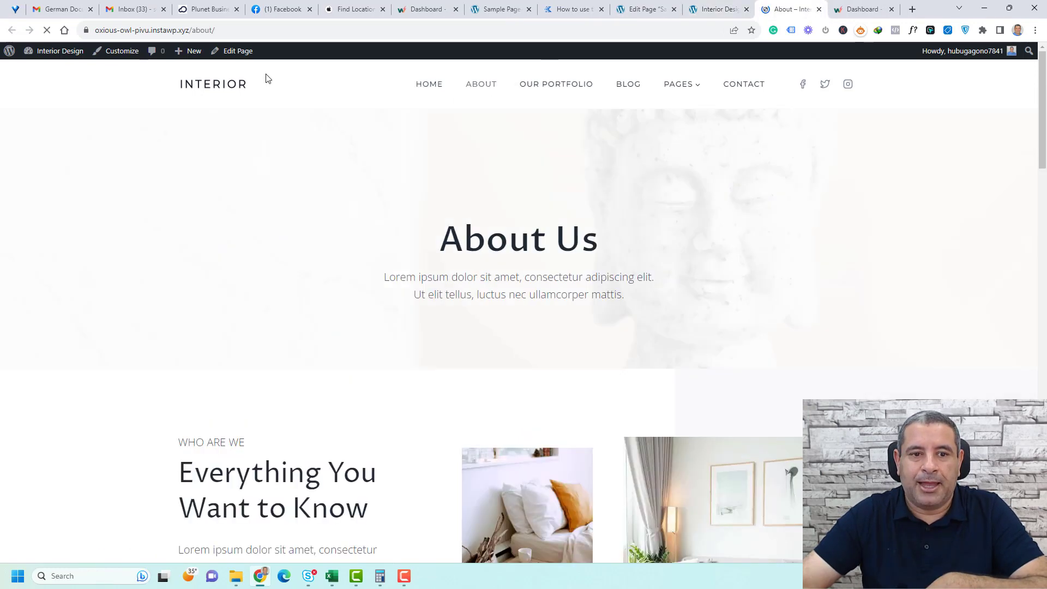
pyautogui.click(240, 55)
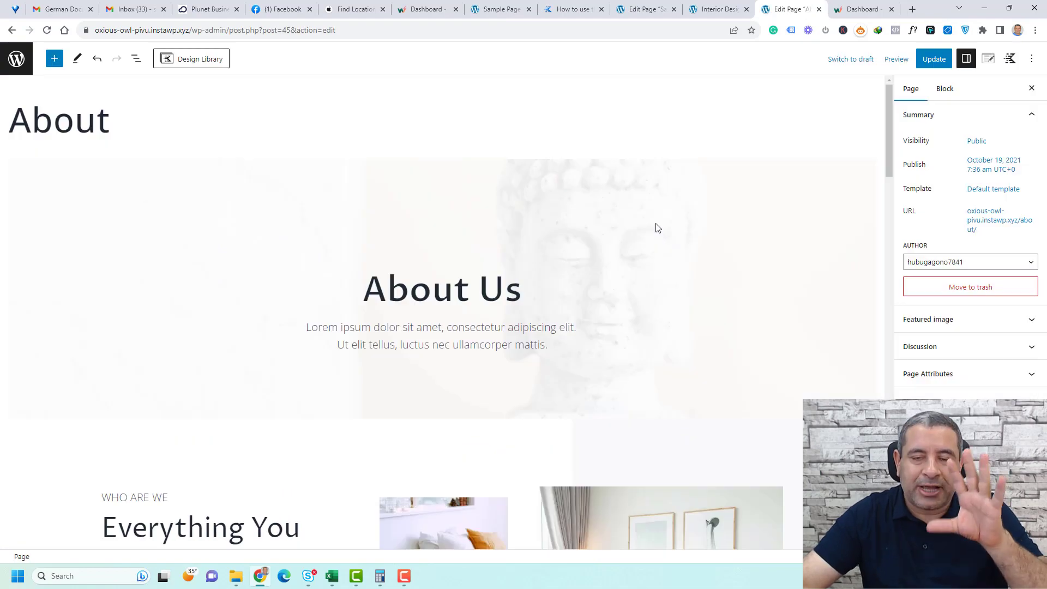
pyautogui.scroll(-10, 657, 228)
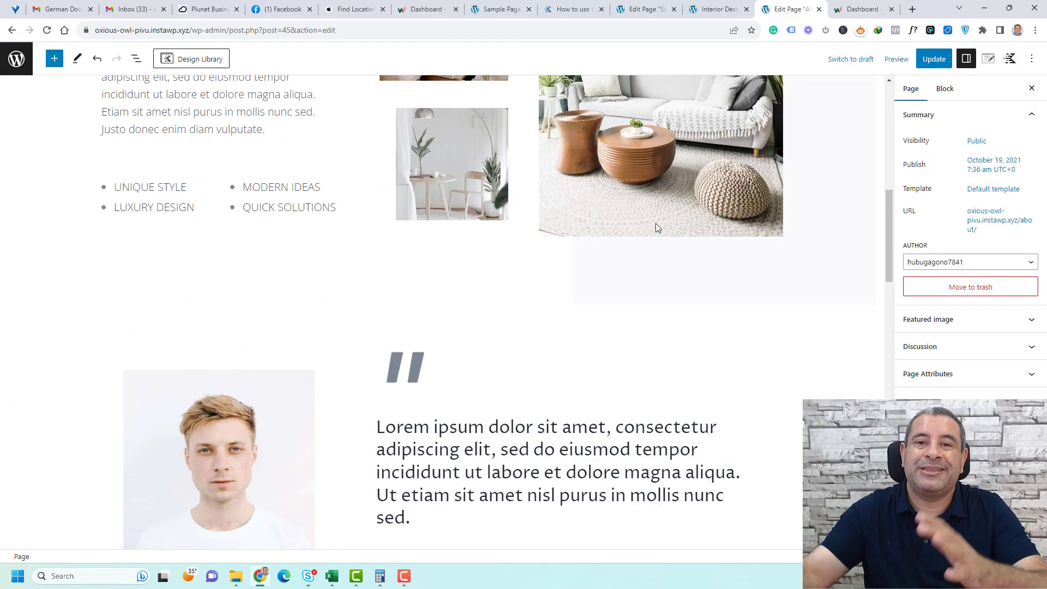
pyautogui.scroll(6, 657, 228)
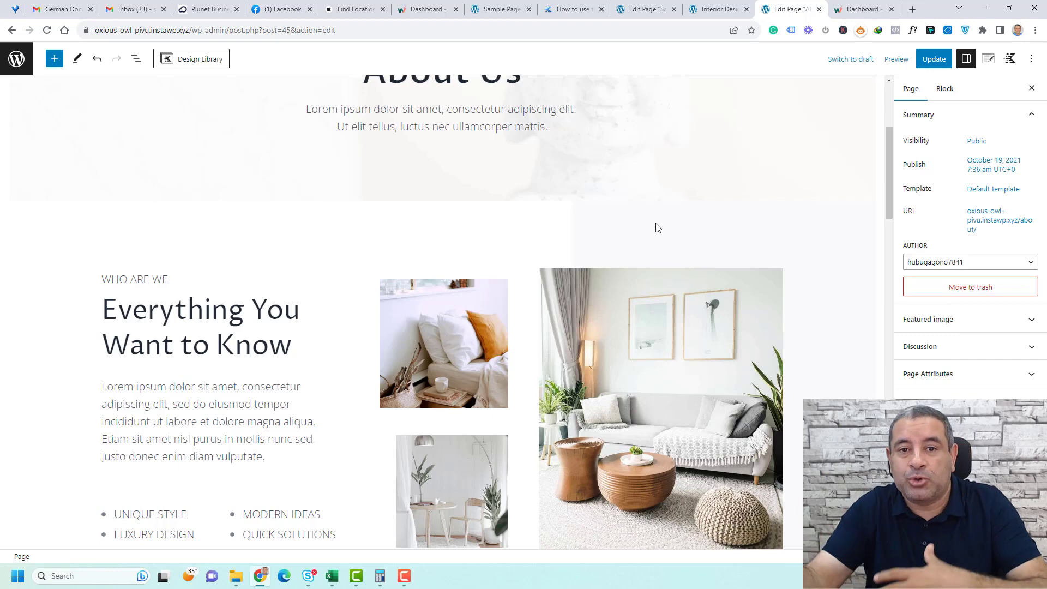
pyautogui.scroll(4, 657, 228)
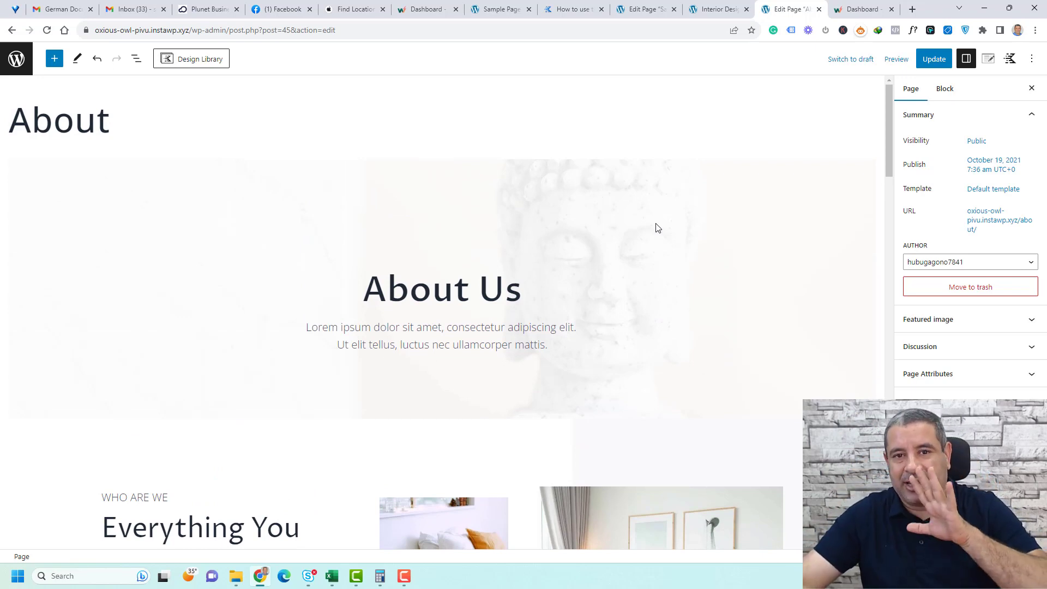
# Examine the About page's block structure, expanding the second Row Layout and inspecting its two sections.
pyautogui.click(135, 61)
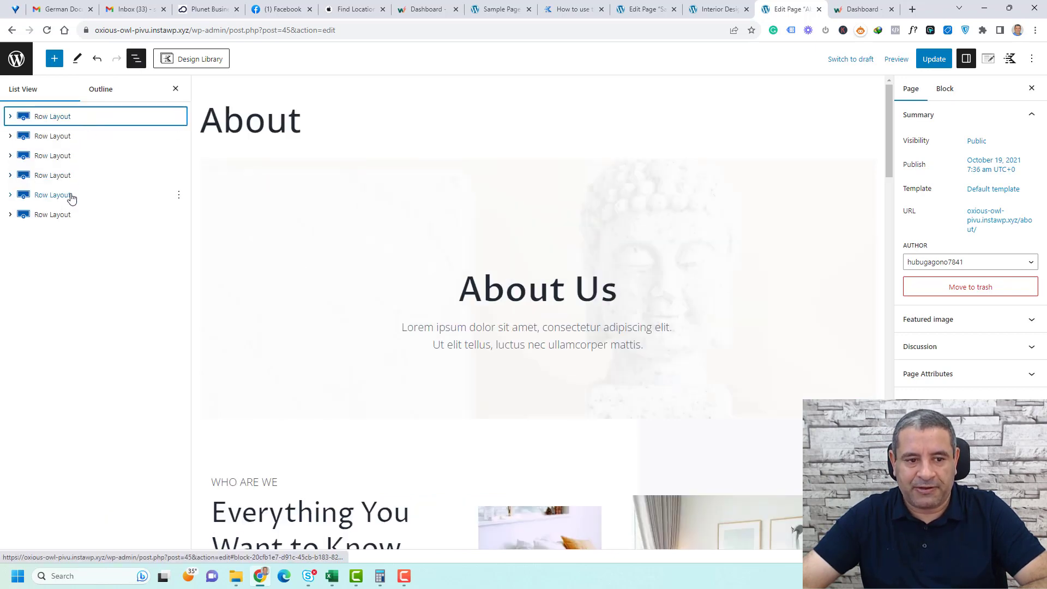
pyautogui.scroll(-1, 313, 229)
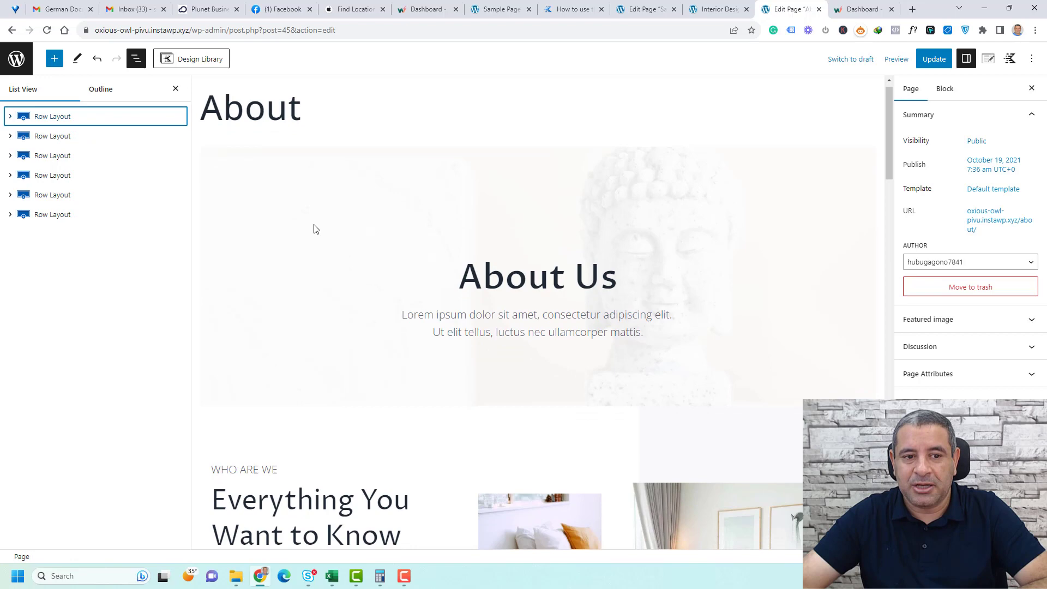
pyautogui.click(154, 115)
pyautogui.click(114, 138)
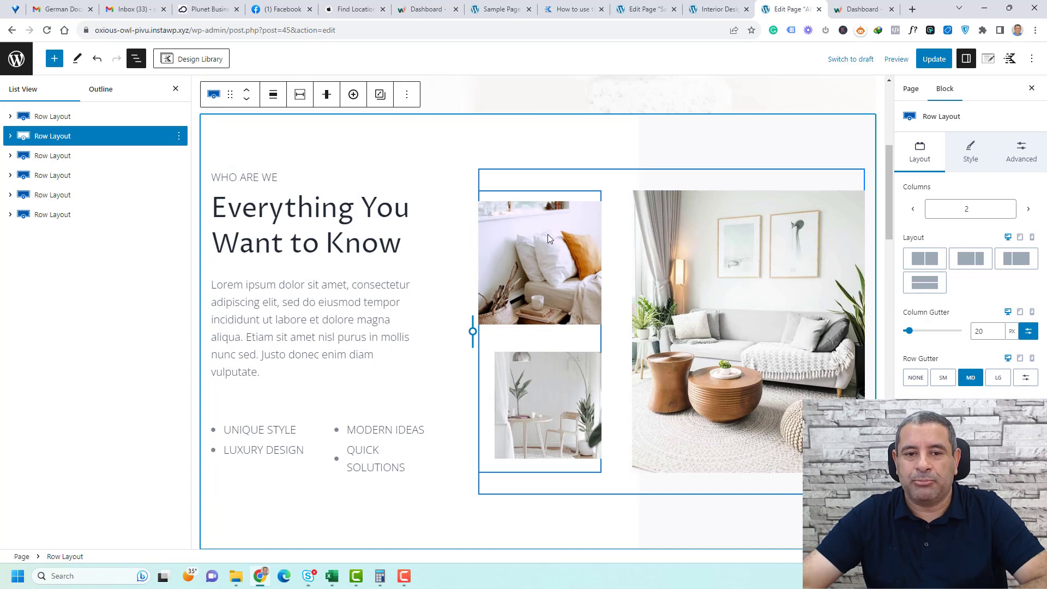
pyautogui.click(10, 138)
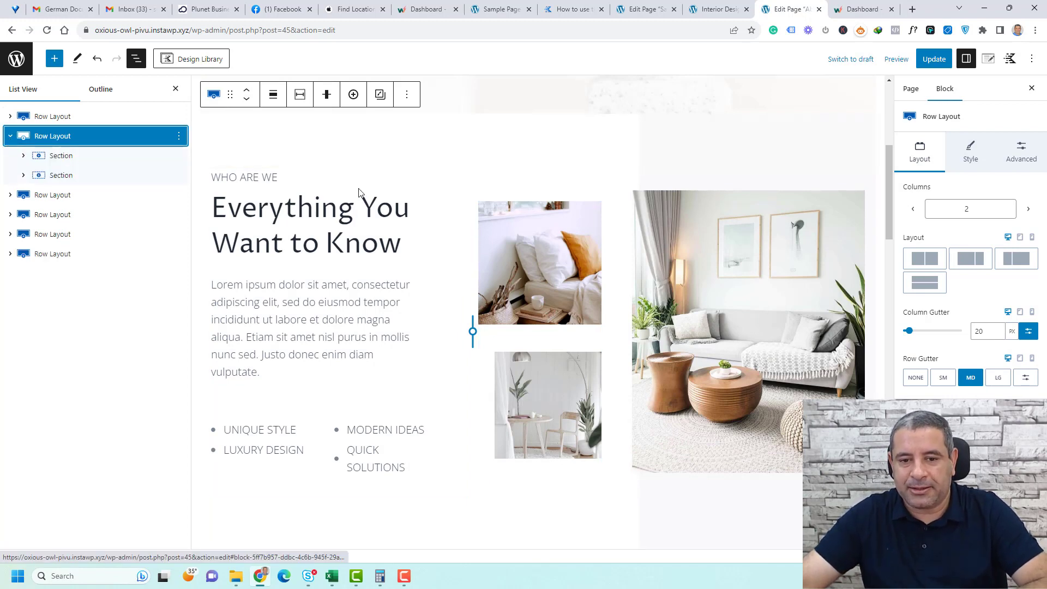
pyautogui.click(69, 158)
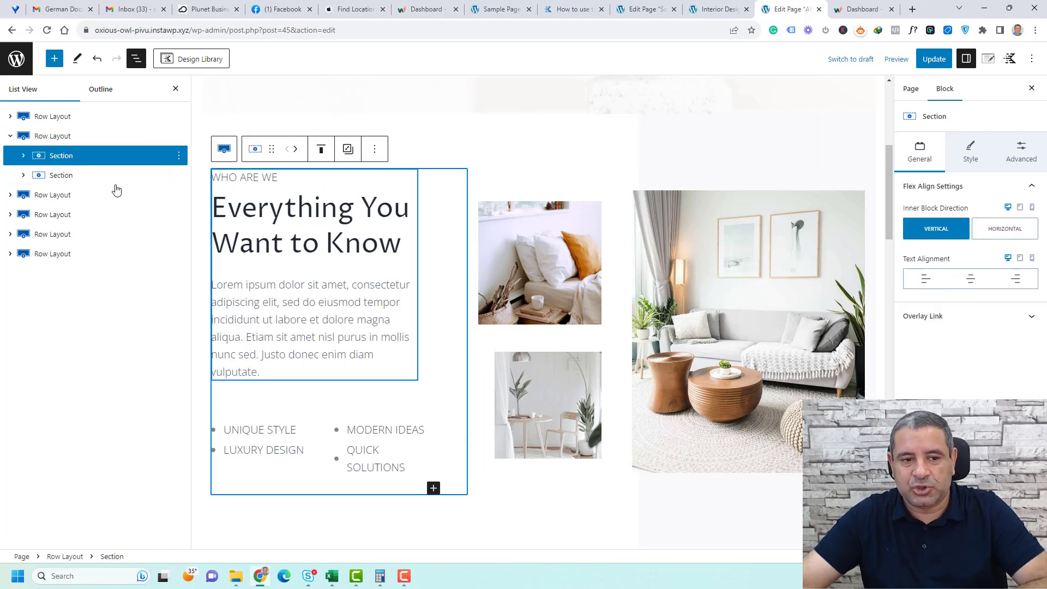
pyautogui.click(65, 182)
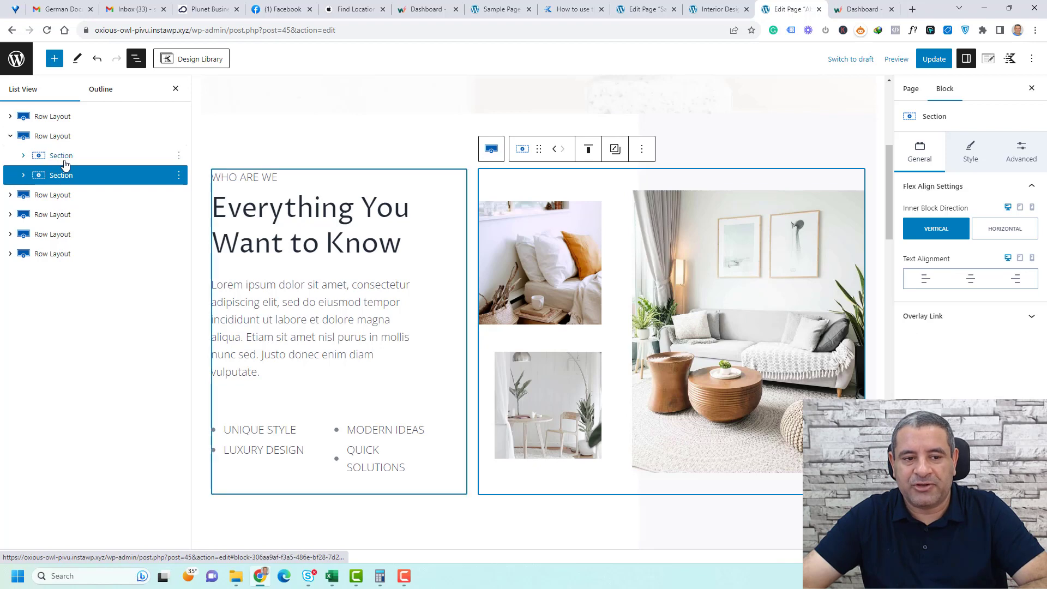
# Inspect the blocks nested in the row's first section down to its first Advanced Text block, and close the block structure.
pyautogui.click(64, 163)
pyautogui.click(25, 156)
pyautogui.click(77, 176)
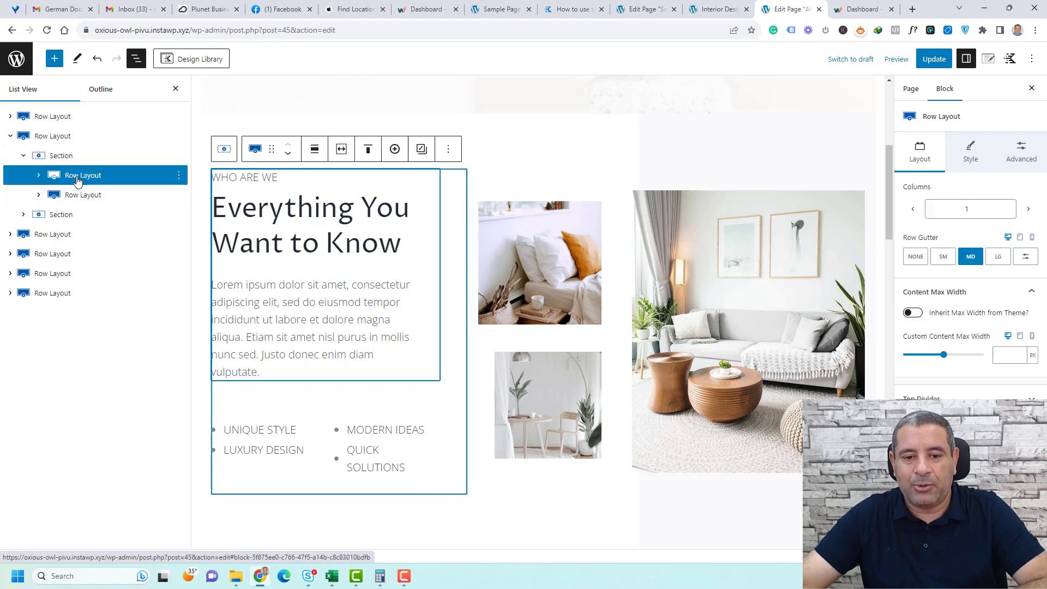
pyautogui.click(38, 175)
pyautogui.click(58, 197)
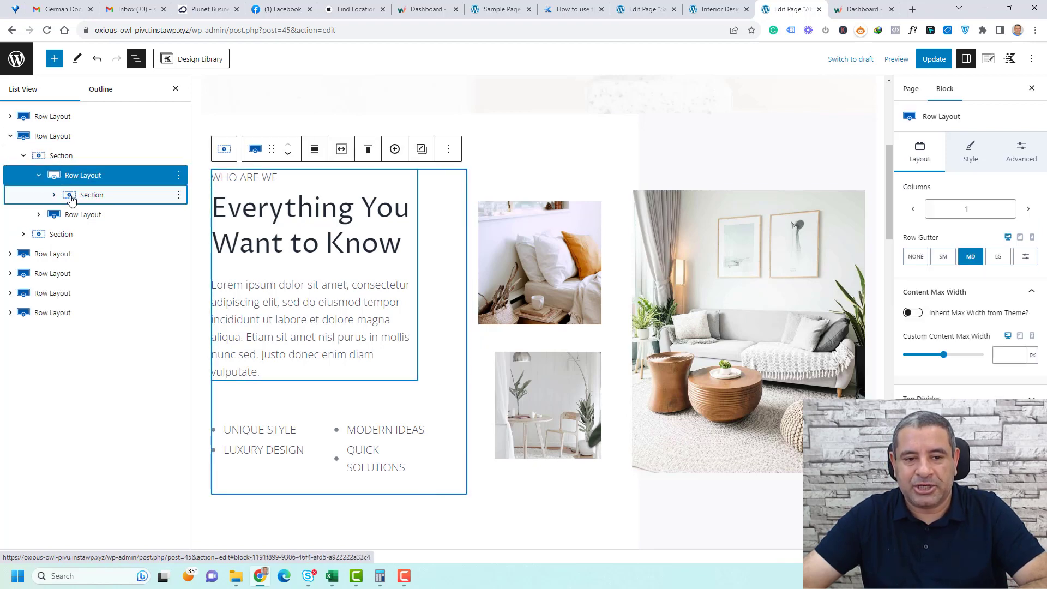
pyautogui.click(55, 195)
pyautogui.click(90, 214)
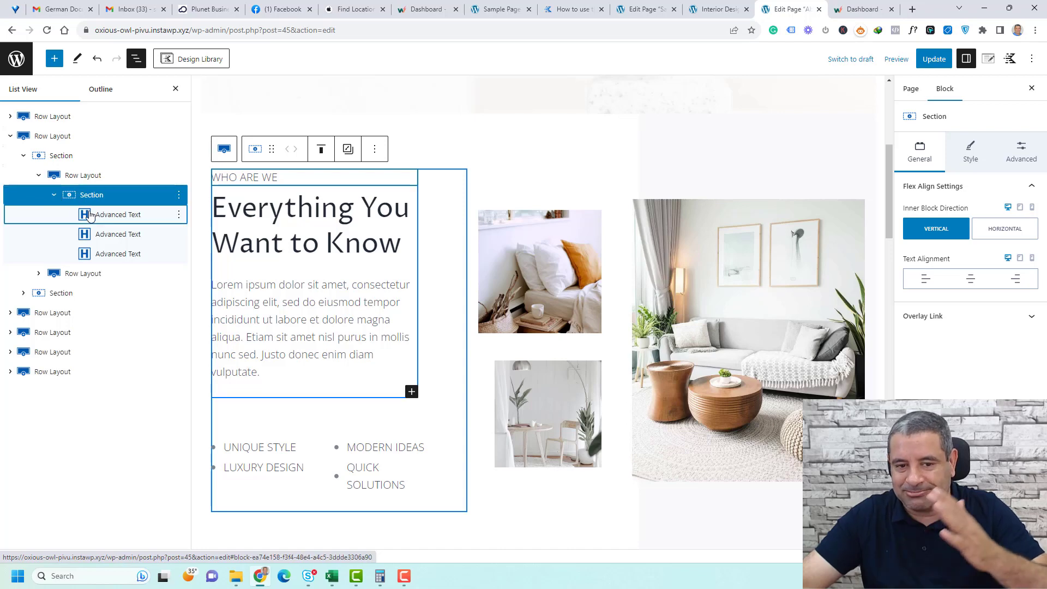
pyautogui.click(11, 135)
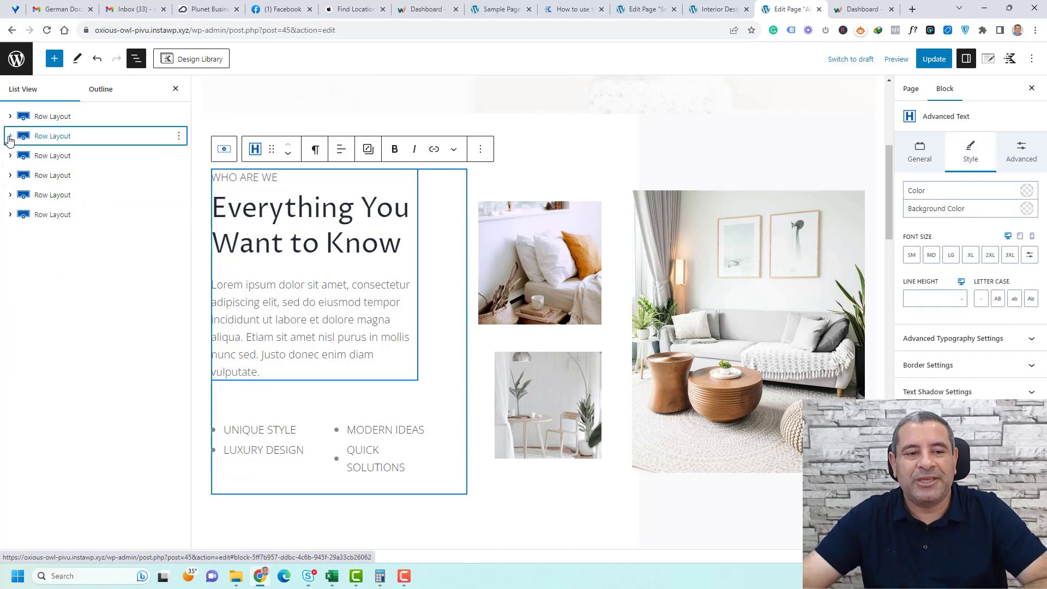
pyautogui.click(175, 89)
# Replace the "About Us" heading in the page's hero section with "This is the about page".
pyautogui.scroll(5, 392, 258)
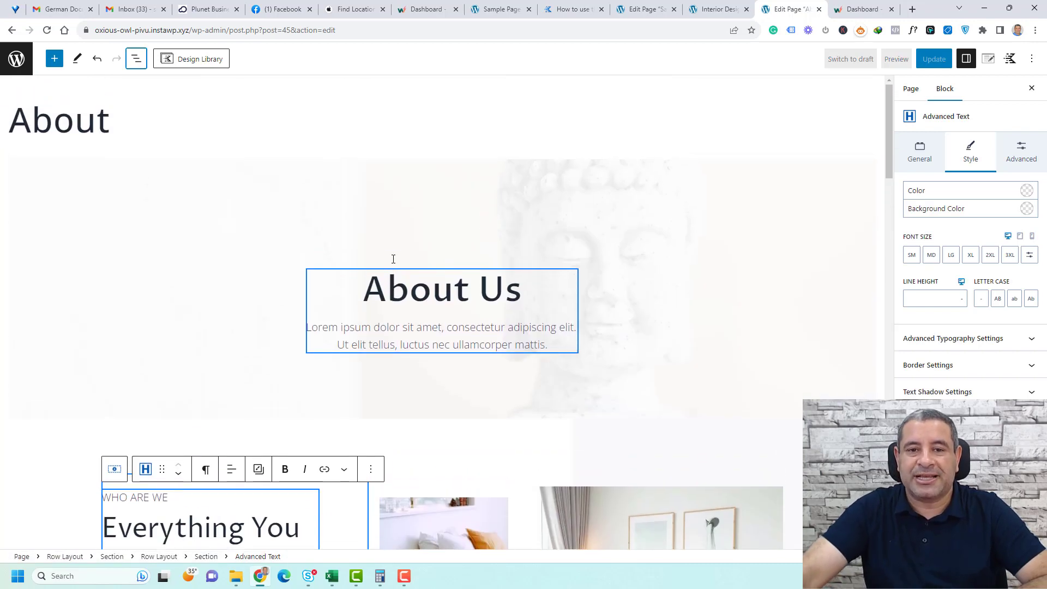
pyautogui.tripleClick(415, 277)
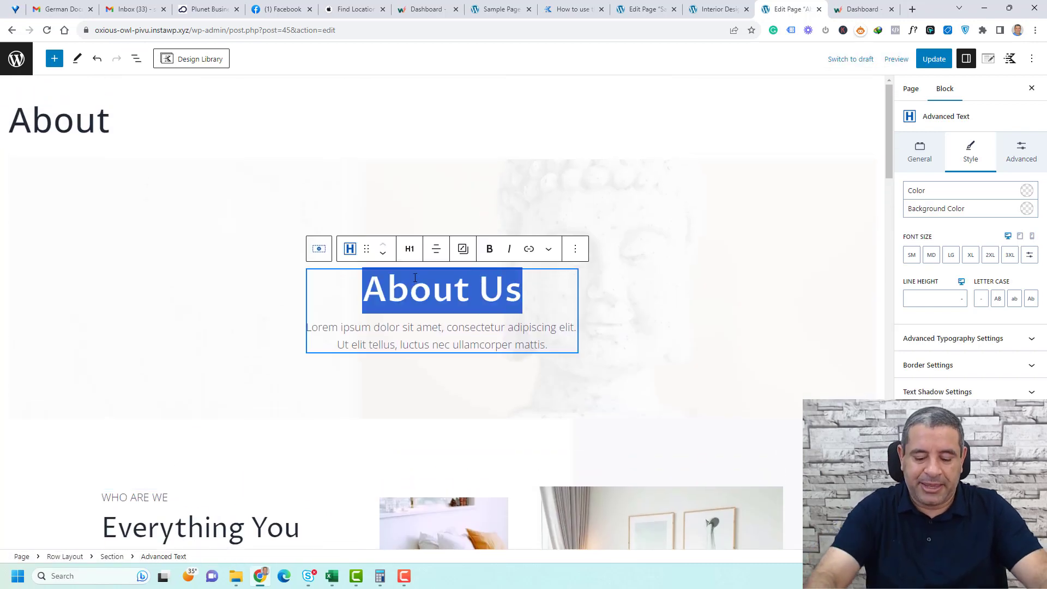
pyautogui.write('This is the about page')
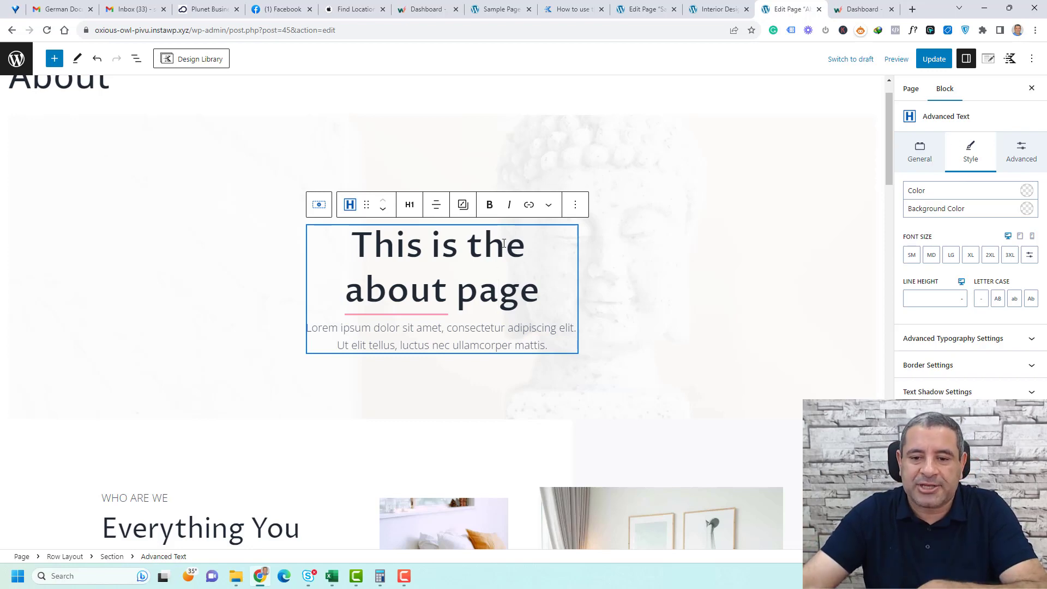
# Review the heading block's general, style and advanced settings and look over the section below it.
pyautogui.click(920, 156)
pyautogui.click(983, 160)
pyautogui.click(1021, 154)
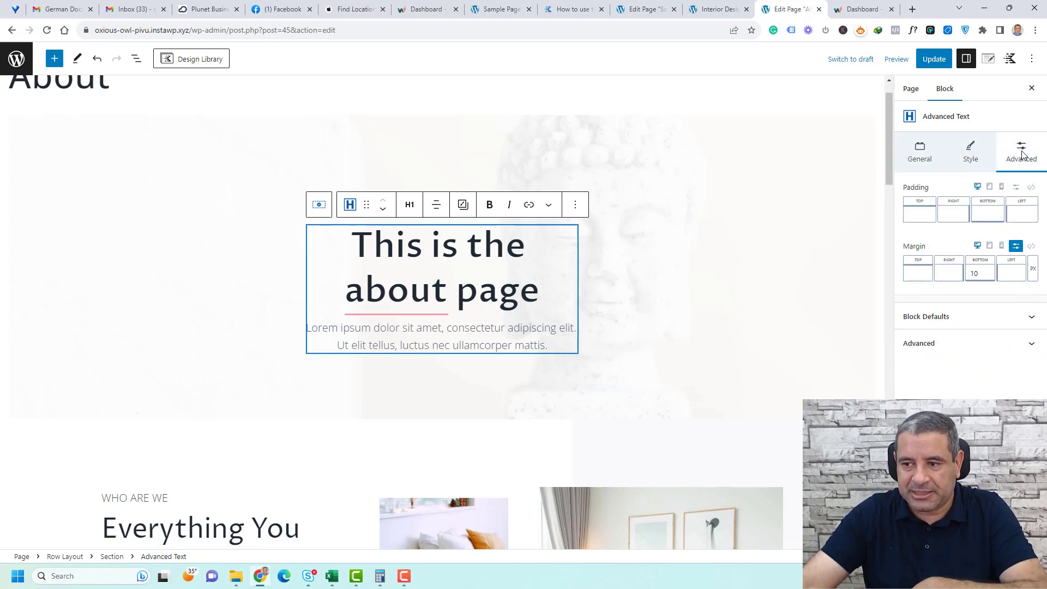
pyautogui.click(929, 156)
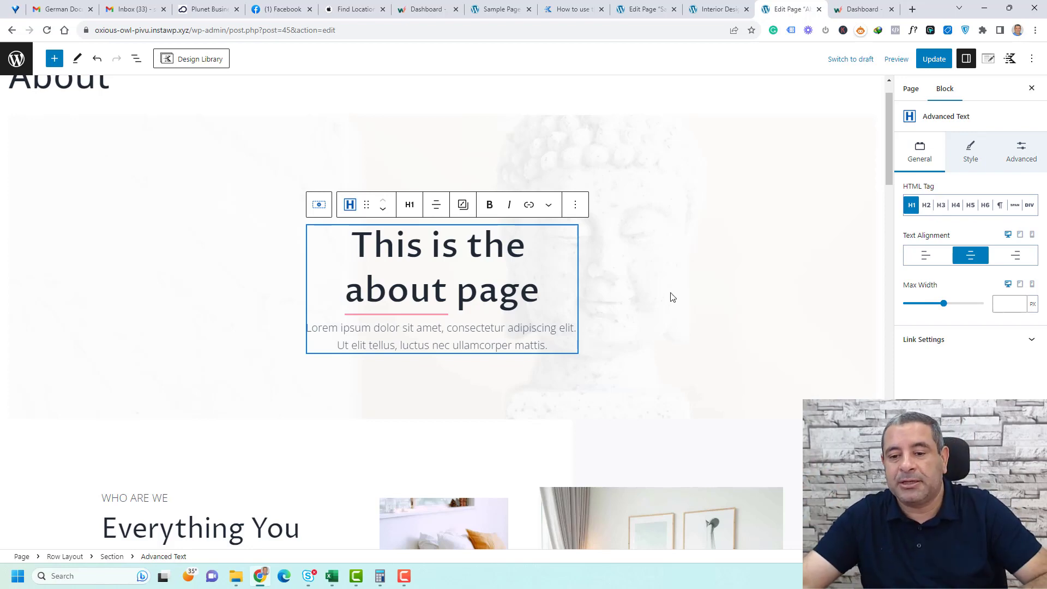
pyautogui.scroll(-3, 670, 301)
pyautogui.scroll(4, 670, 301)
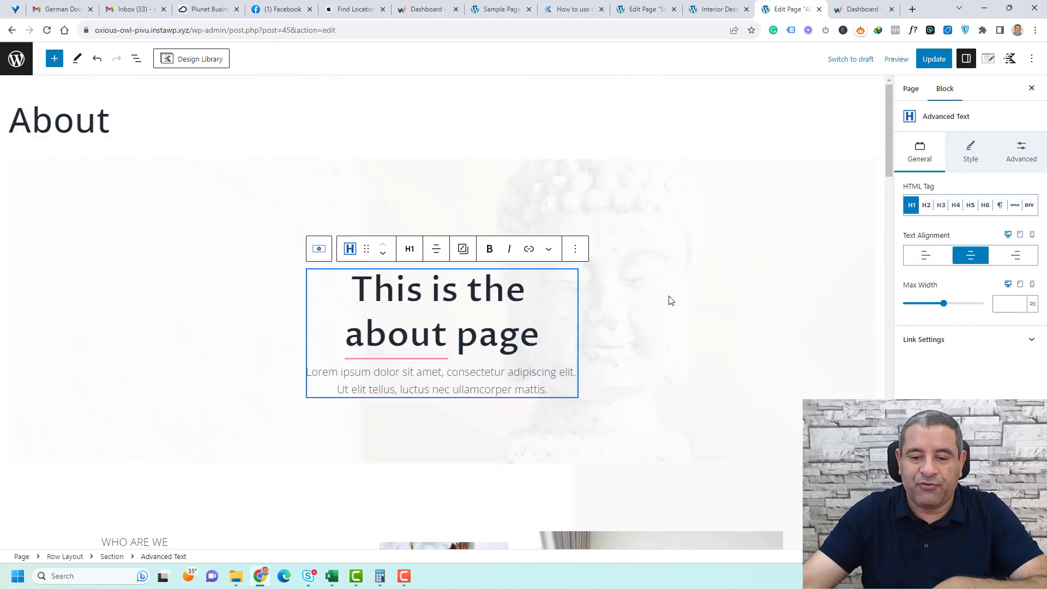
pyautogui.click(976, 160)
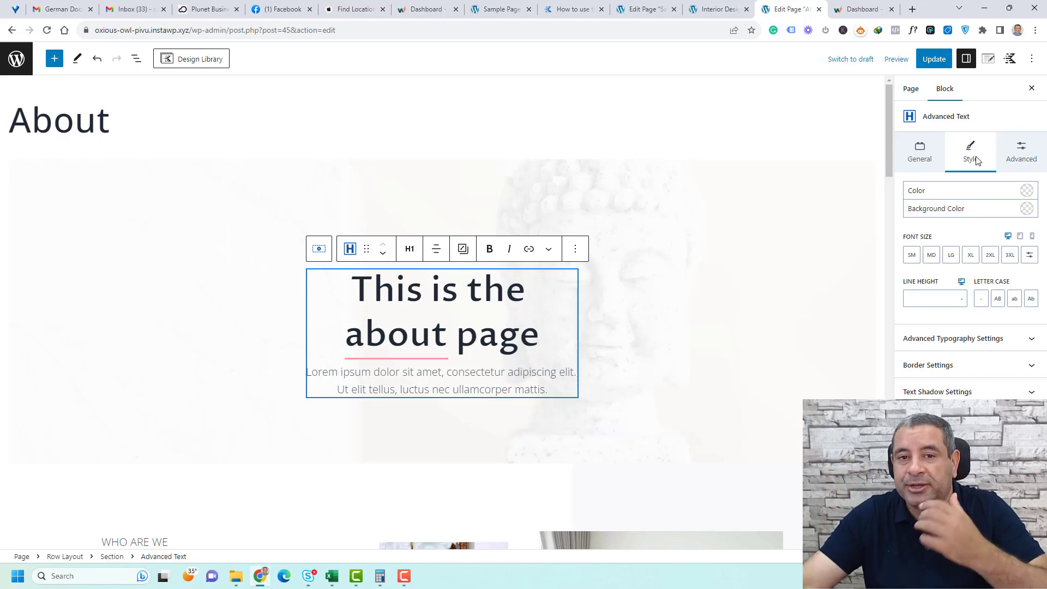
pyautogui.scroll(-15, 510, 352)
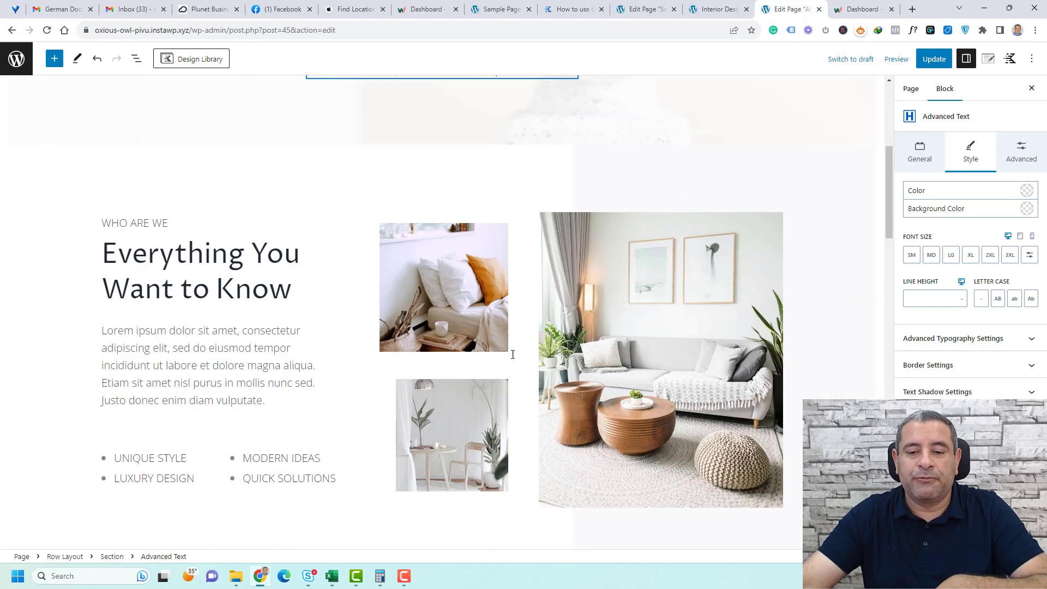
# Save the About page with its new hero heading and check the heading on the live page.
pyautogui.scroll(15, 511, 354)
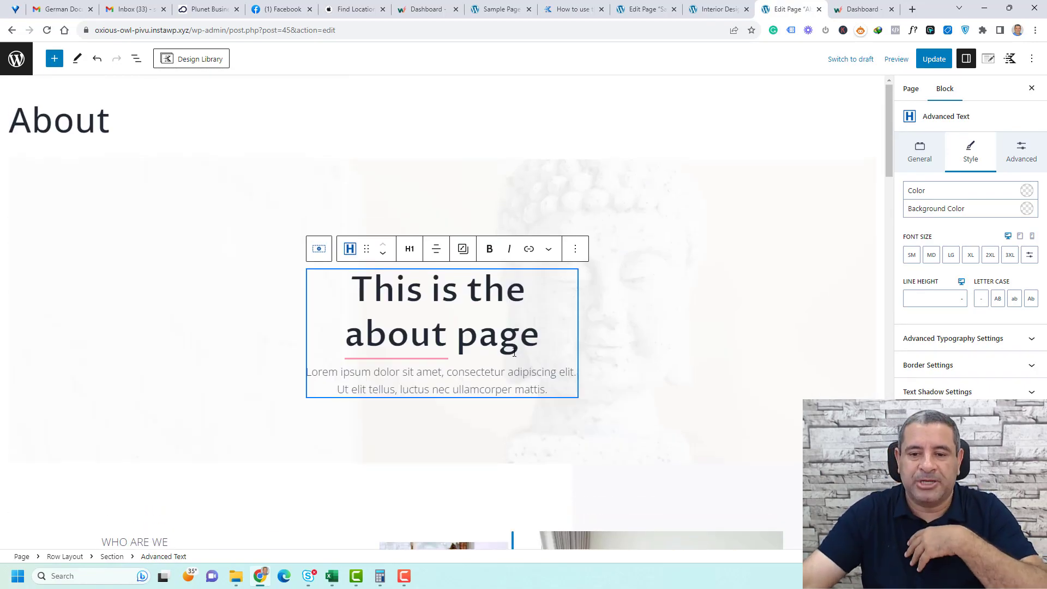
pyautogui.click(632, 206)
pyautogui.click(933, 59)
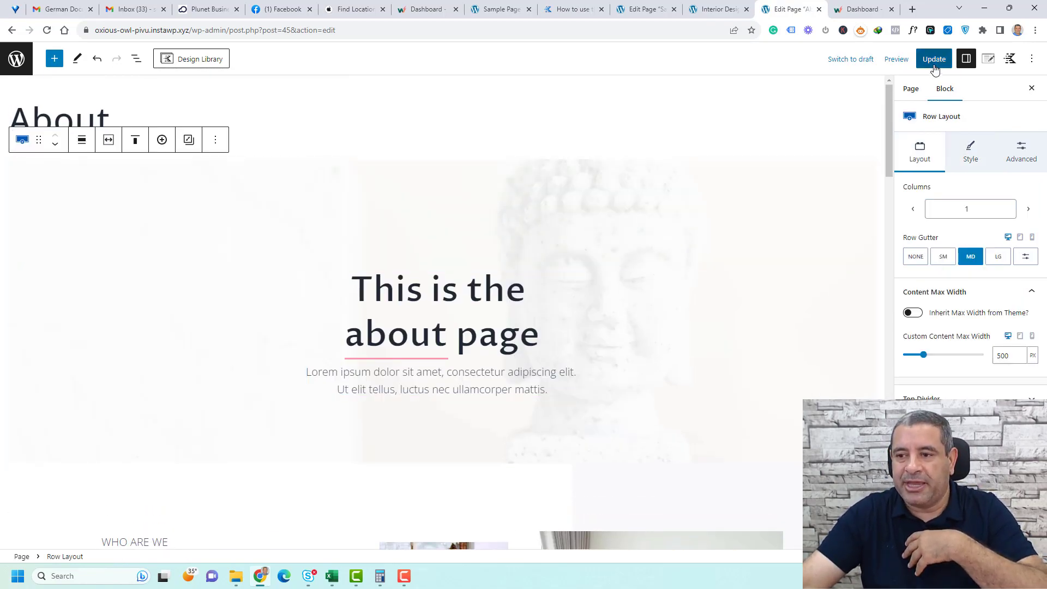
pyautogui.click(884, 59)
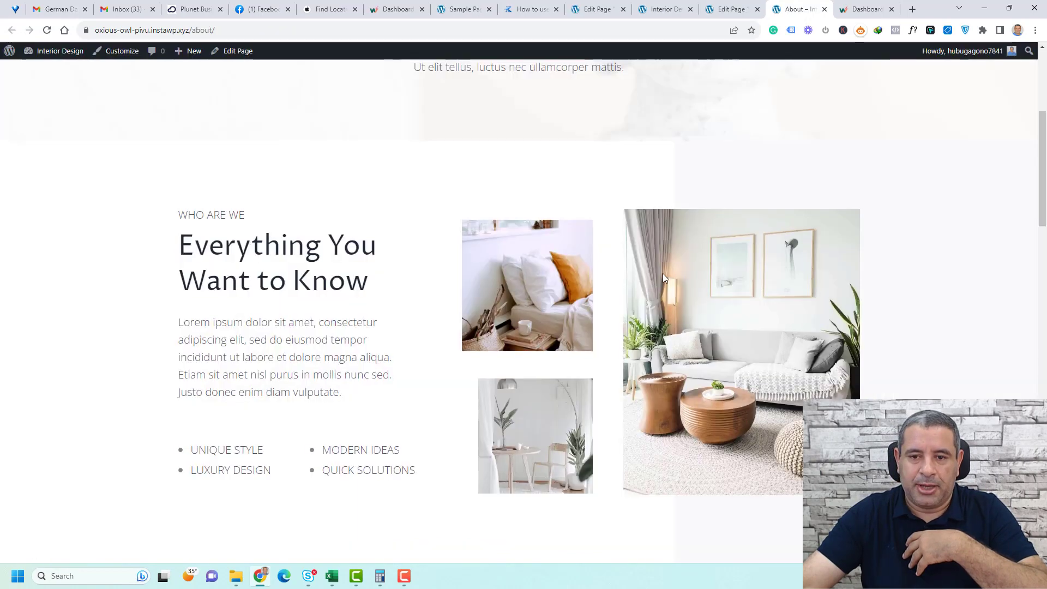
pyautogui.tripleClick(519, 240)
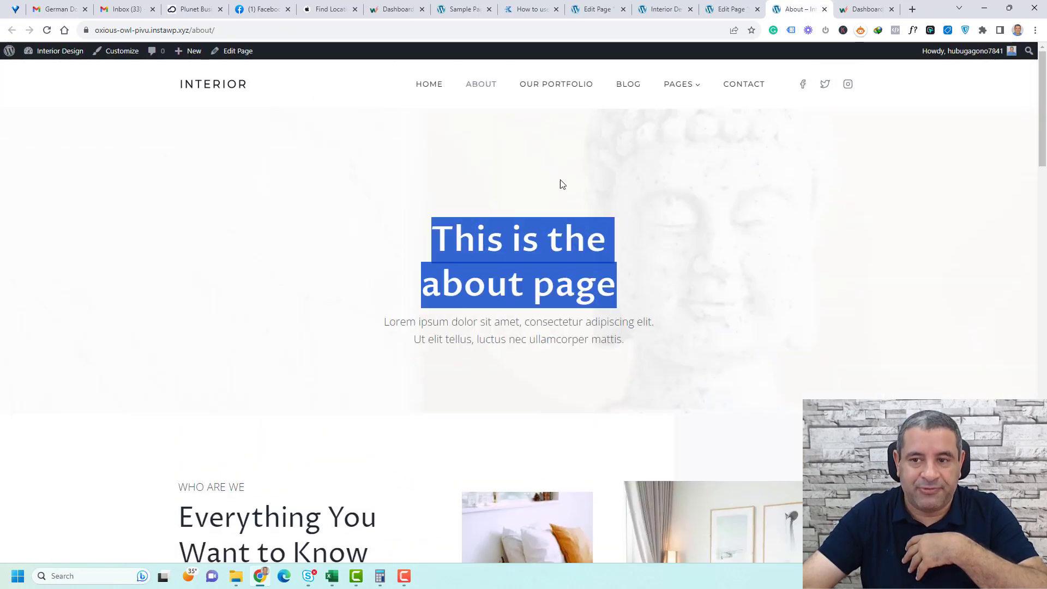
# Disable the About page's transparent header, set its layout to Narrow and content style to Boxed, and update the page.
pyautogui.click(734, 9)
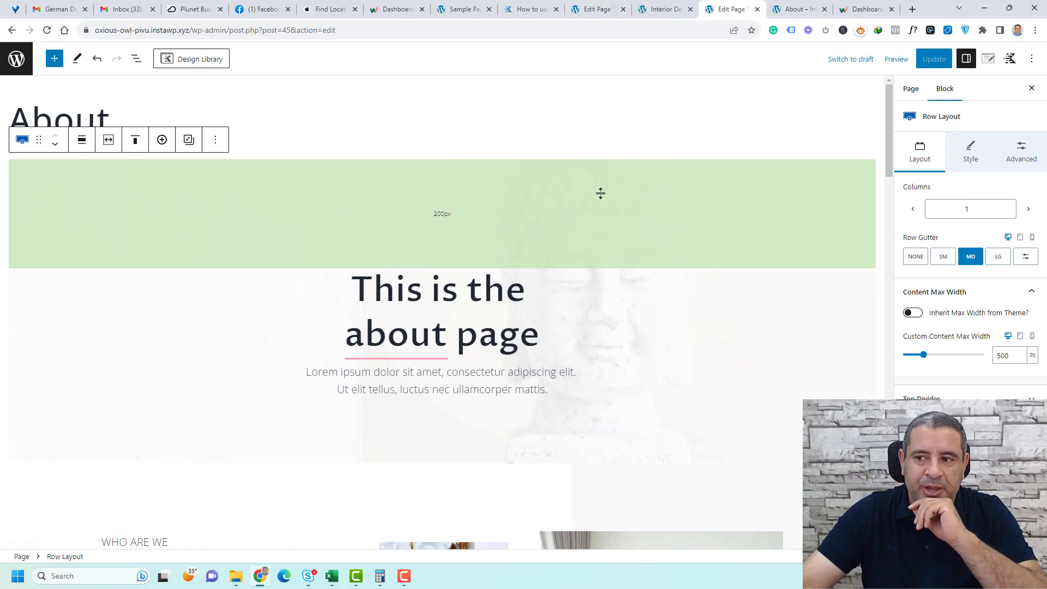
pyautogui.click(989, 60)
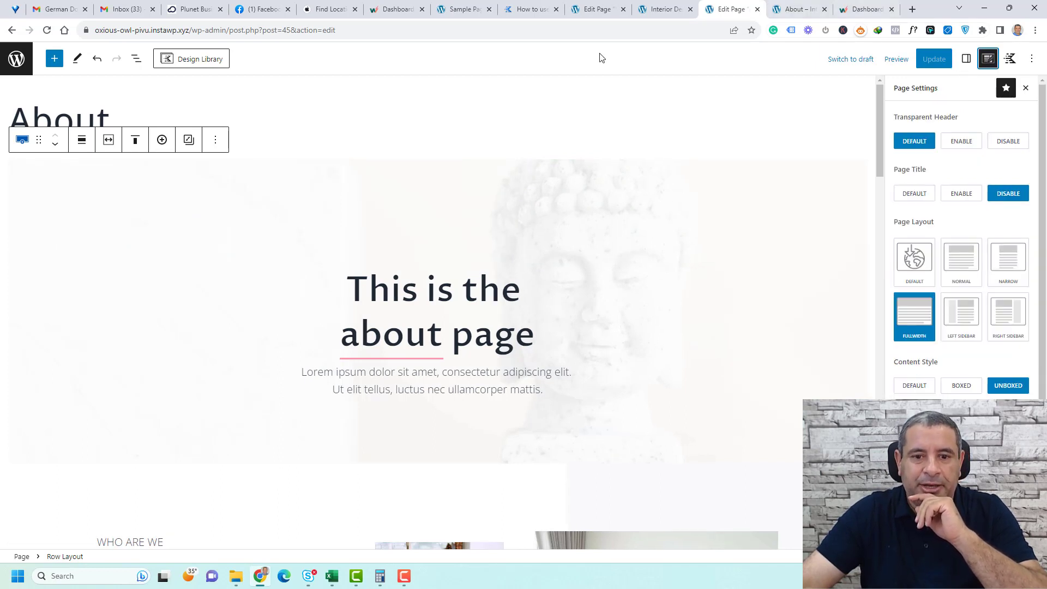
pyautogui.scroll(-2, 532, 227)
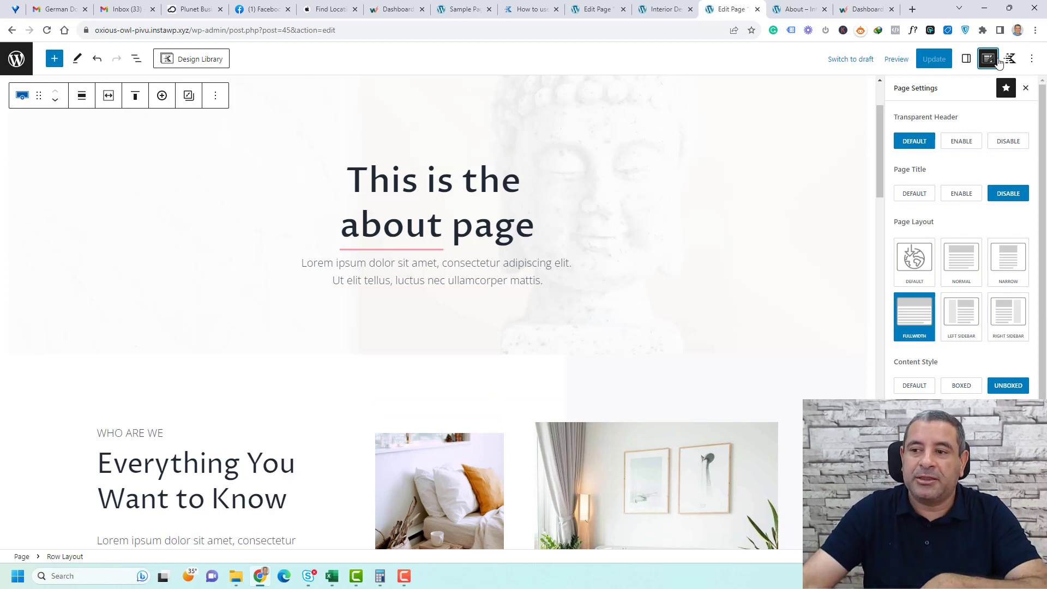
pyautogui.scroll(3, 682, 234)
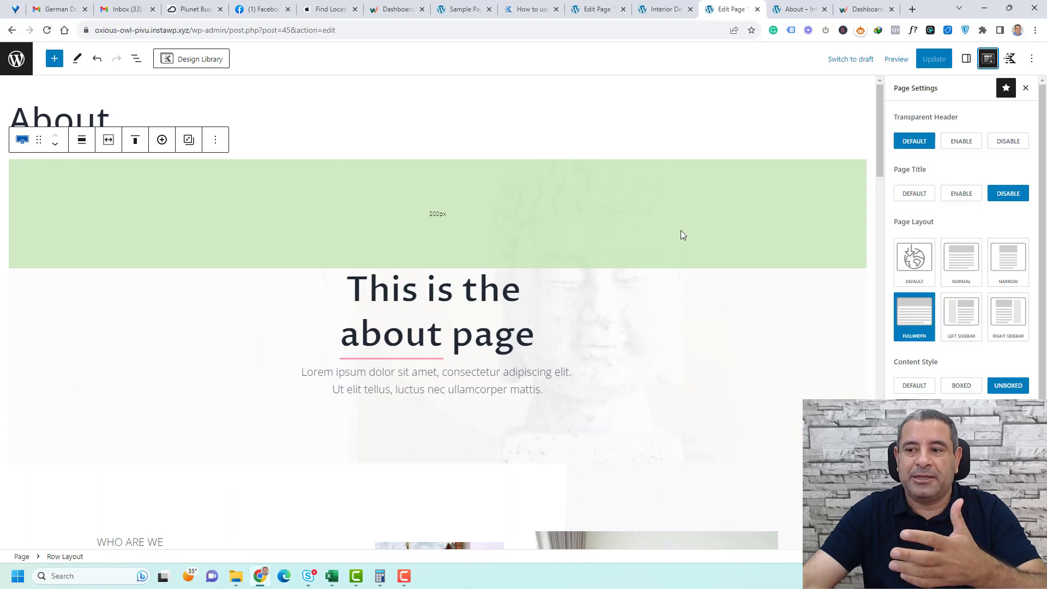
pyautogui.click(1015, 143)
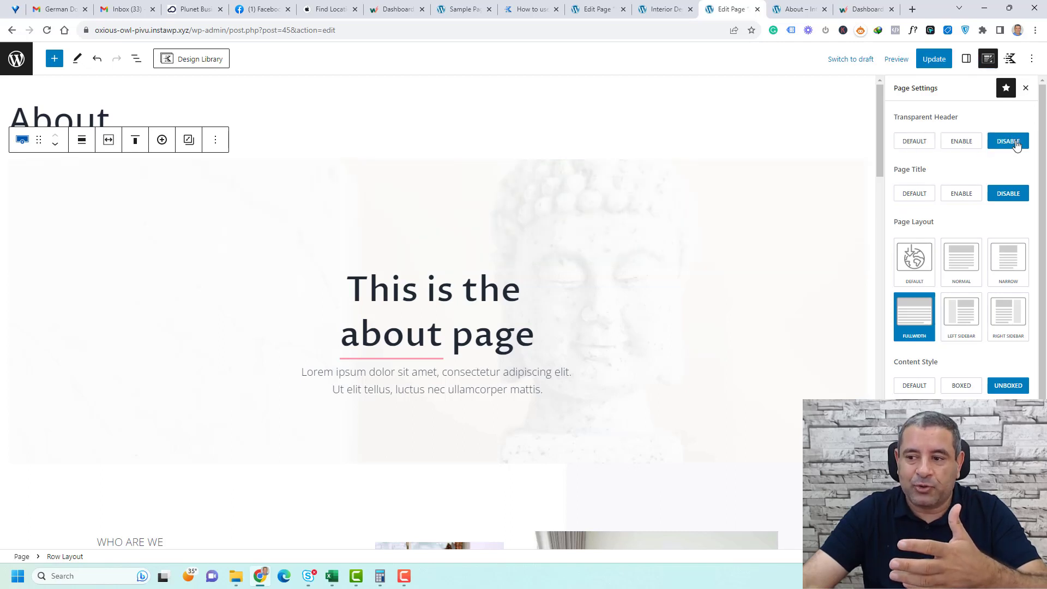
pyautogui.click(1009, 265)
pyautogui.scroll(-1, 1009, 265)
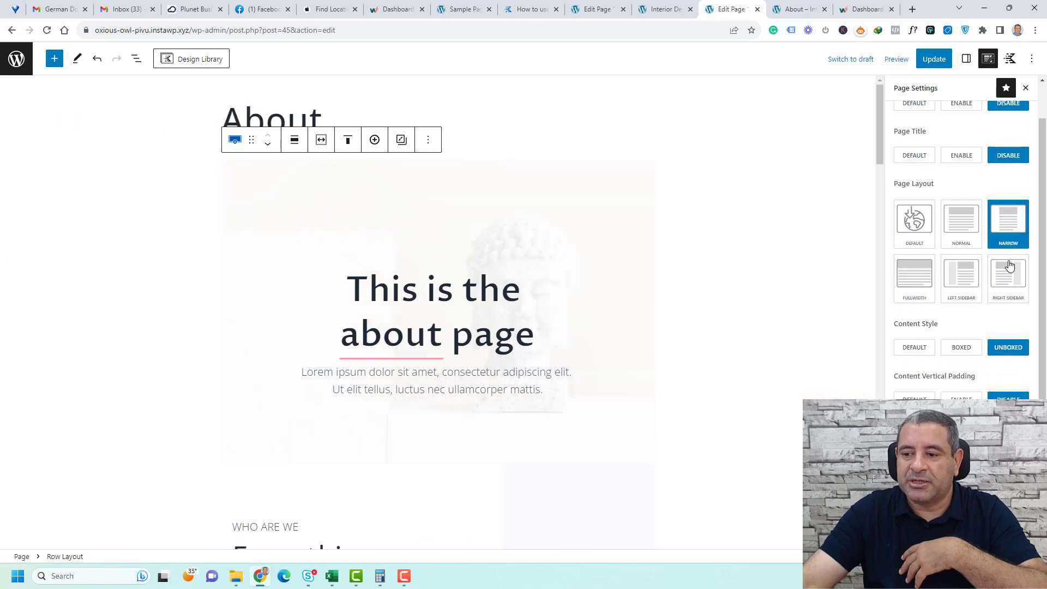
pyautogui.click(962, 348)
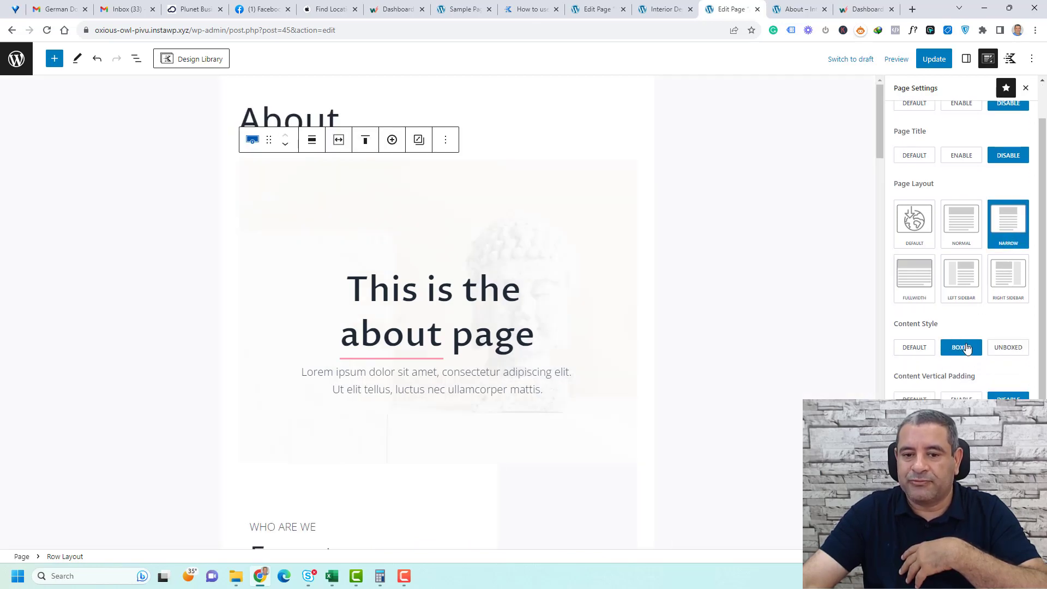
pyautogui.click(948, 65)
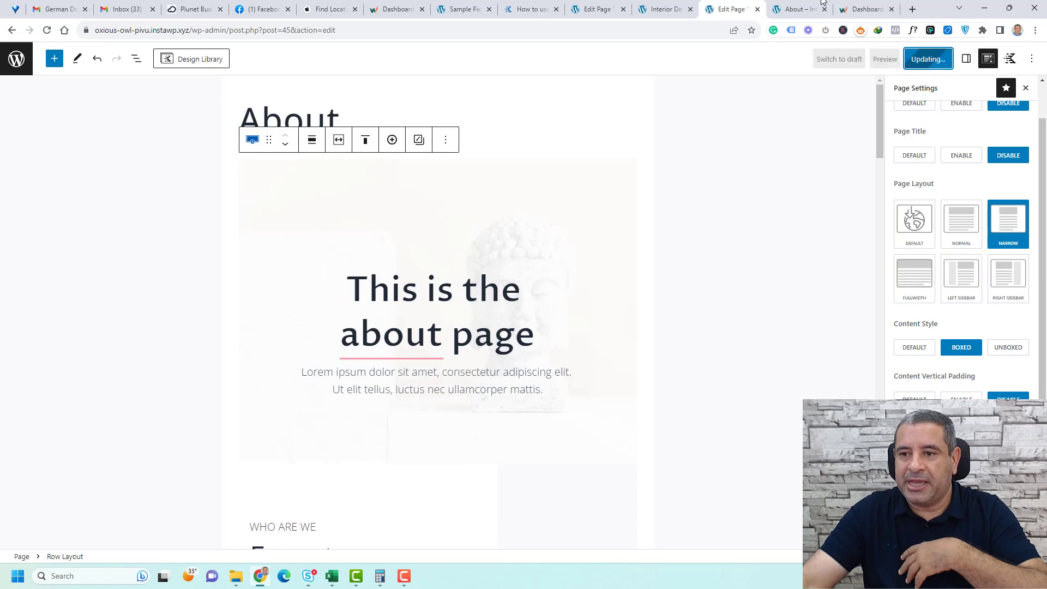
# Reload the live About page and look over its narrow boxed layout from top to bottom.
pyautogui.hotkey('ctrl', 'Tab')
pyautogui.click(46, 30)
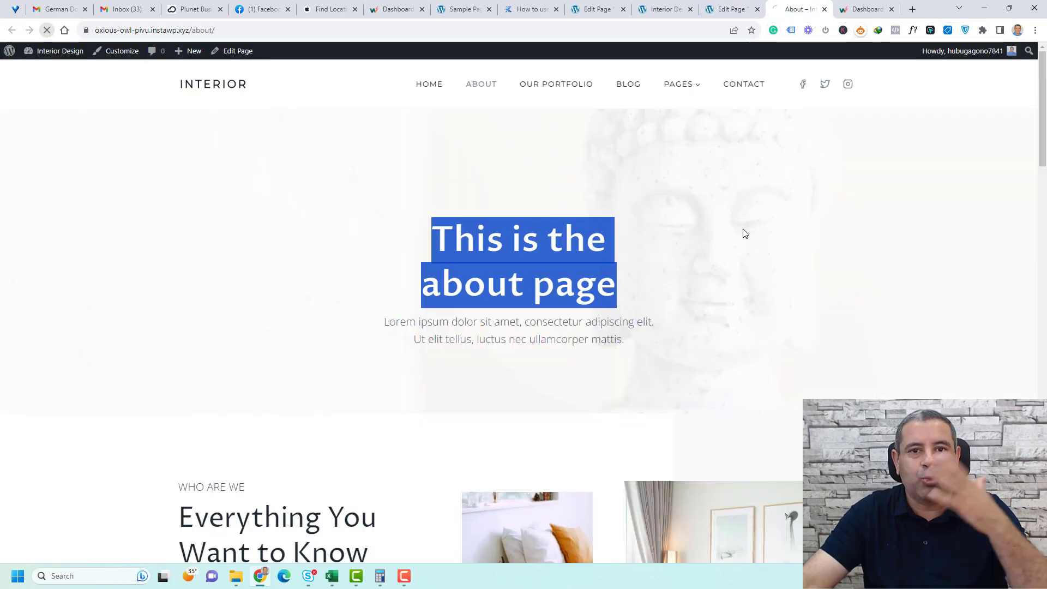
pyautogui.scroll(-20, 757, 281)
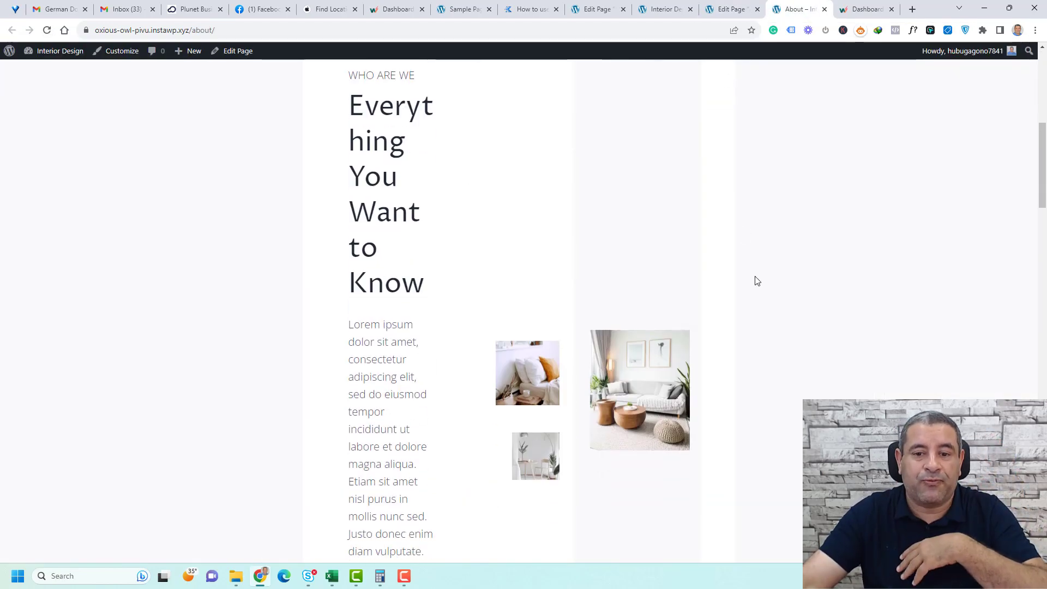
pyautogui.scroll(-5, 756, 281)
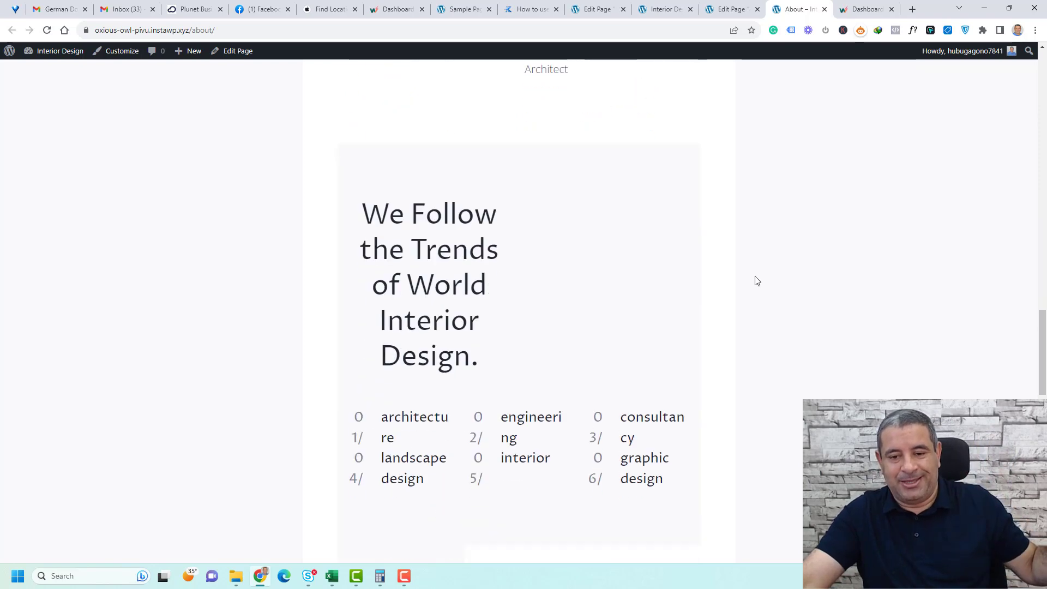
pyautogui.scroll(20, 757, 281)
pyautogui.scroll(2, 756, 281)
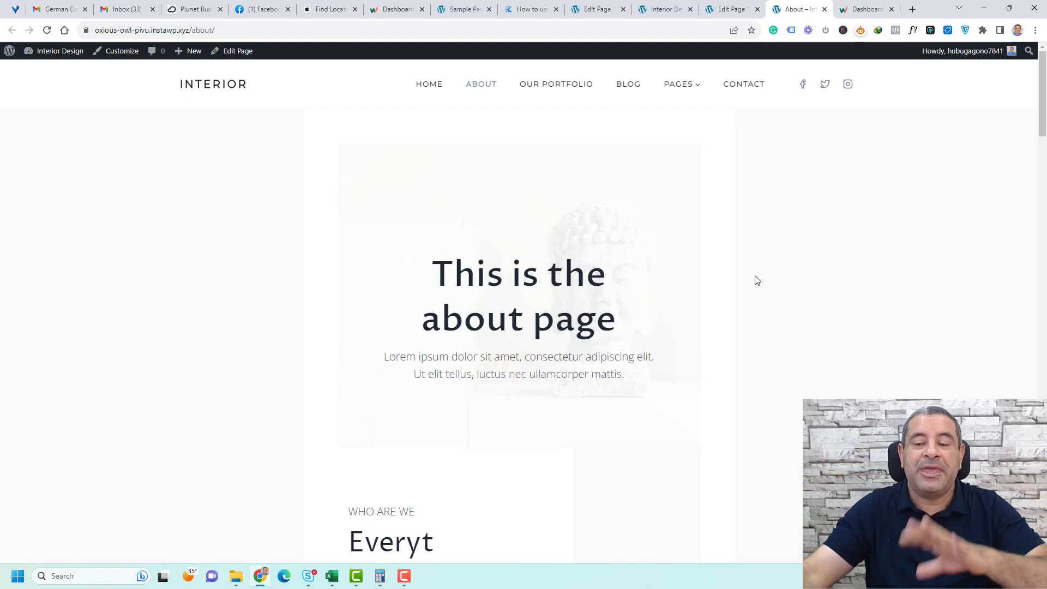
# Reset the About page's transparent header, page title, content style, vertical padding and page layout to Default.
pyautogui.click(731, 9)
pyautogui.scroll(1, 971, 258)
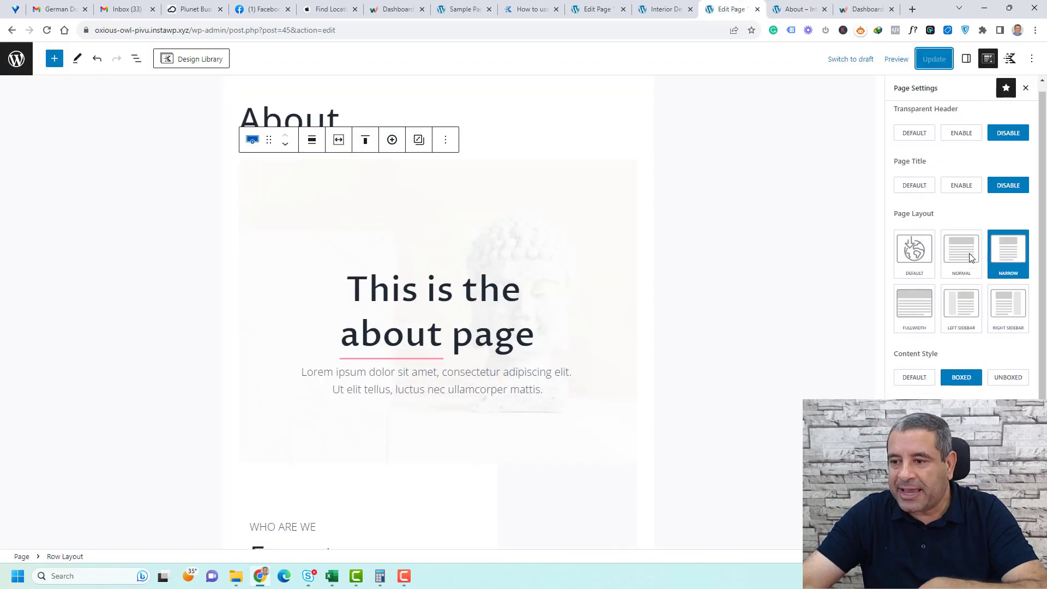
pyautogui.click(912, 146)
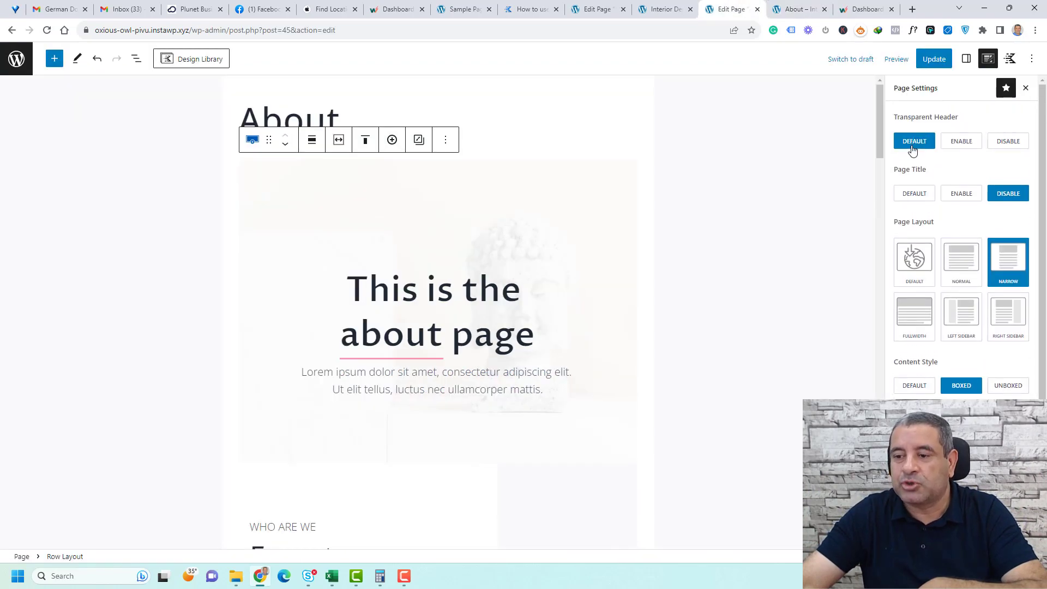
pyautogui.click(914, 195)
pyautogui.click(918, 386)
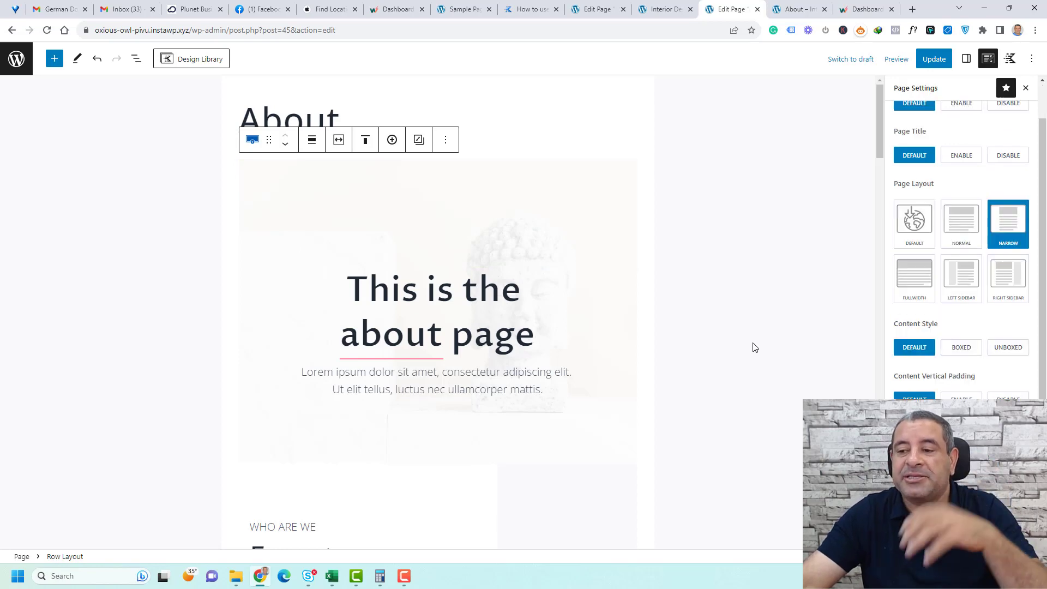
pyautogui.click(914, 222)
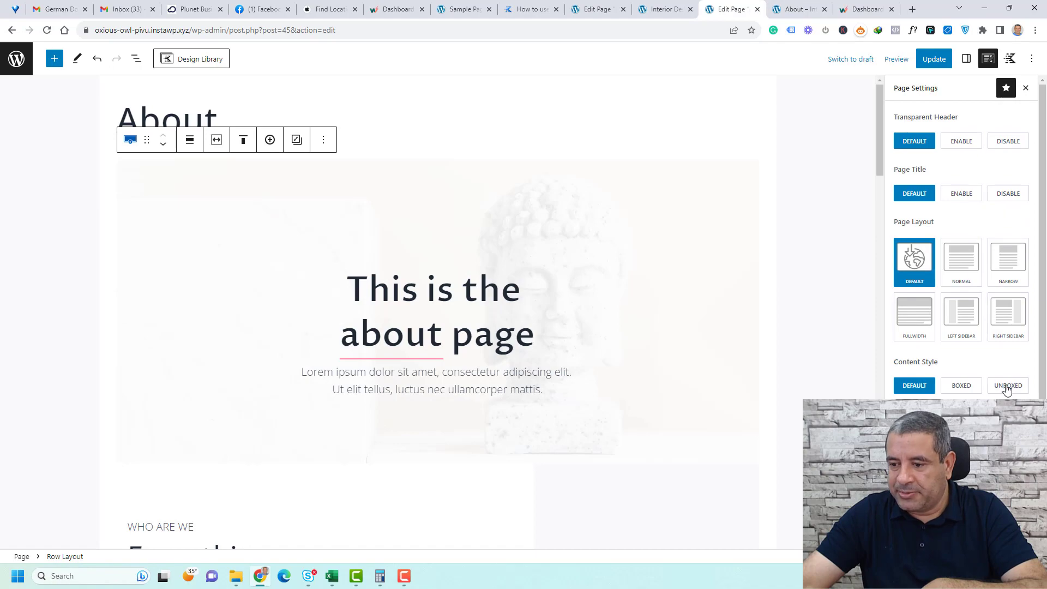
# Set the About page's content style to Unboxed, look over the result in the editor, and update the page.
pyautogui.click(1007, 386)
pyautogui.scroll(-20, 811, 290)
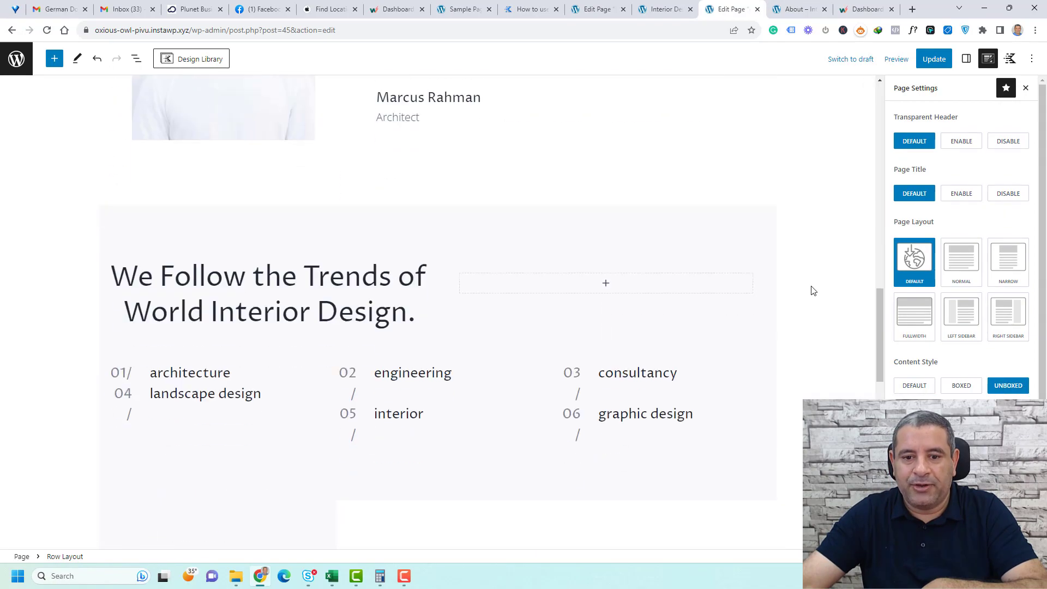
pyautogui.scroll(15, 811, 289)
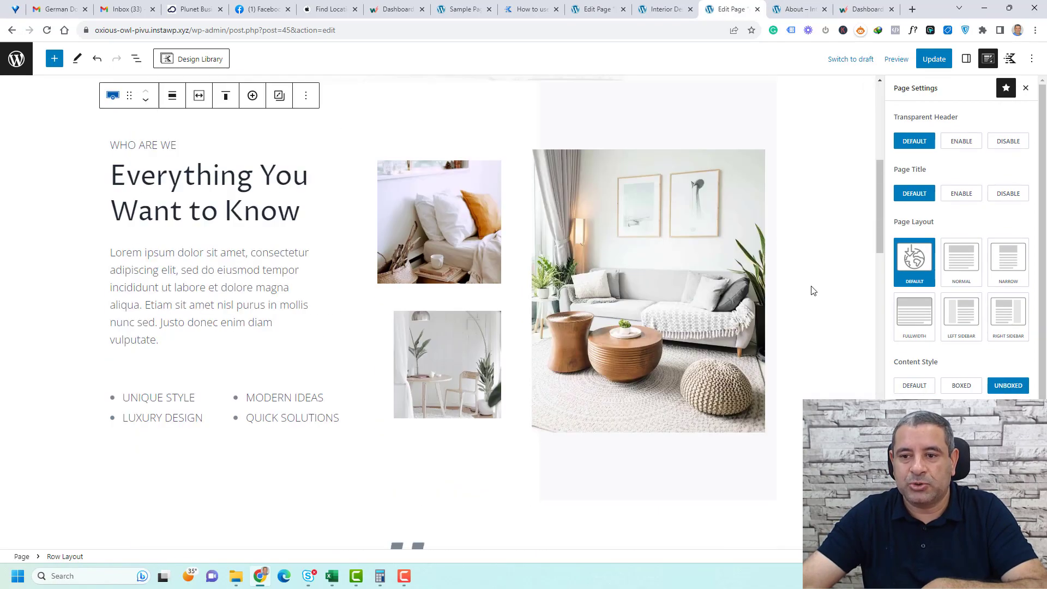
pyautogui.scroll(1, 812, 290)
pyautogui.click(933, 59)
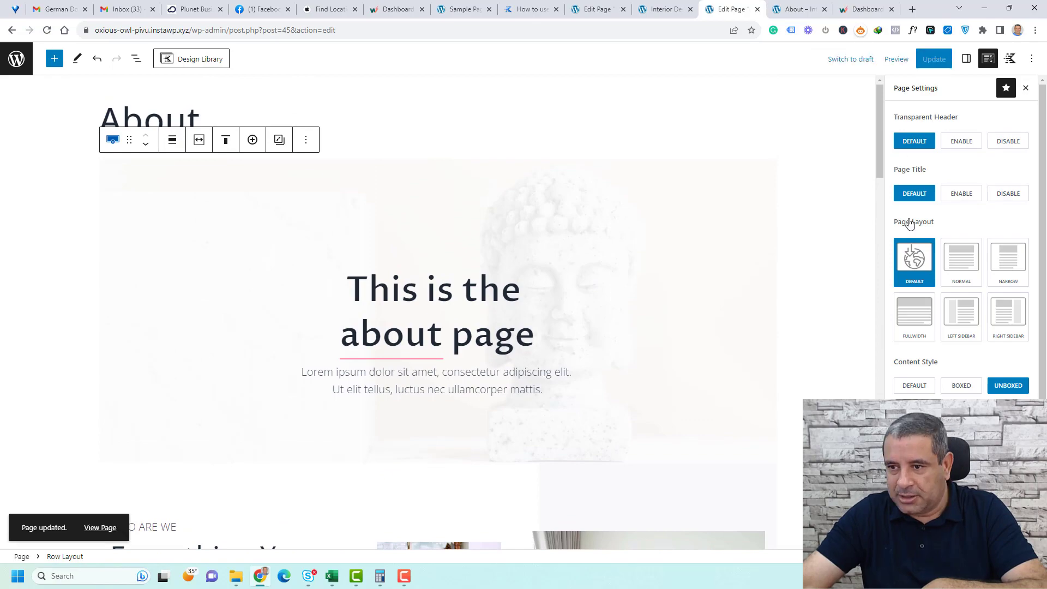
# View the updated About page on the live site and review its sections and page title.
pyautogui.rightClick(109, 522)
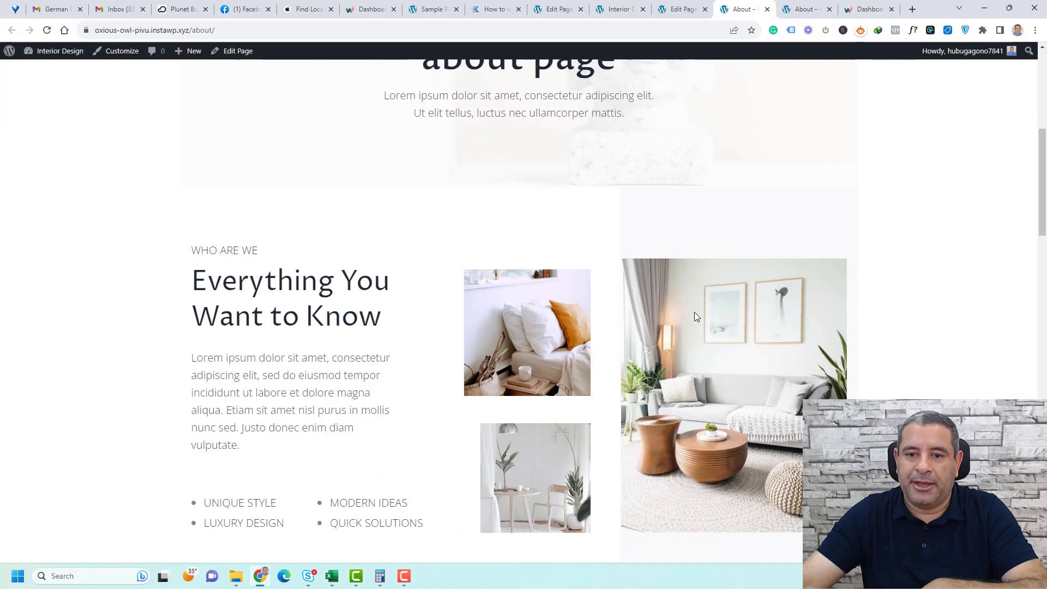
pyautogui.scroll(-7, 695, 312)
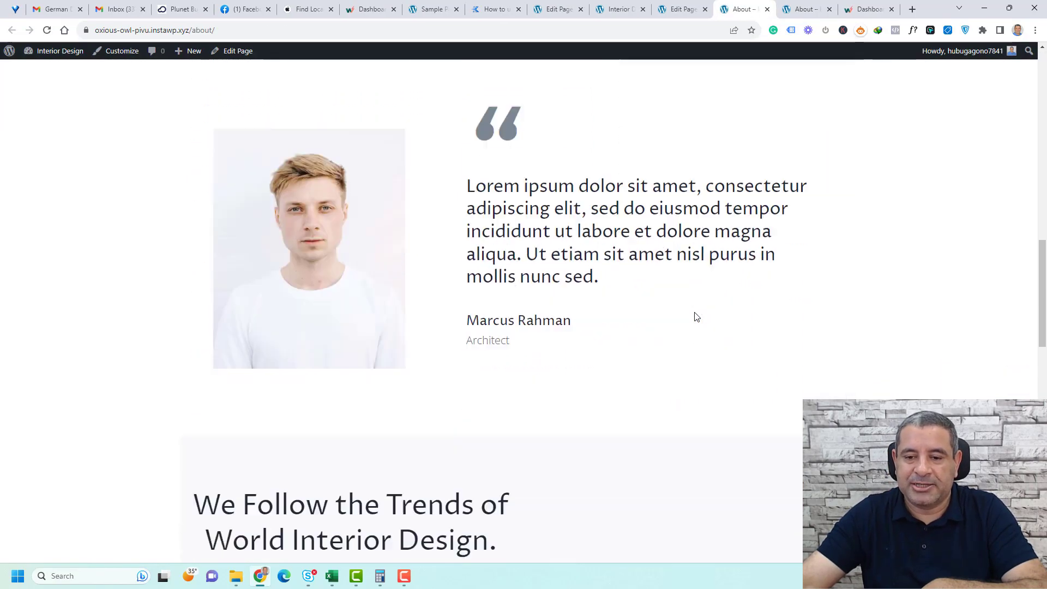
pyautogui.scroll(7, 695, 314)
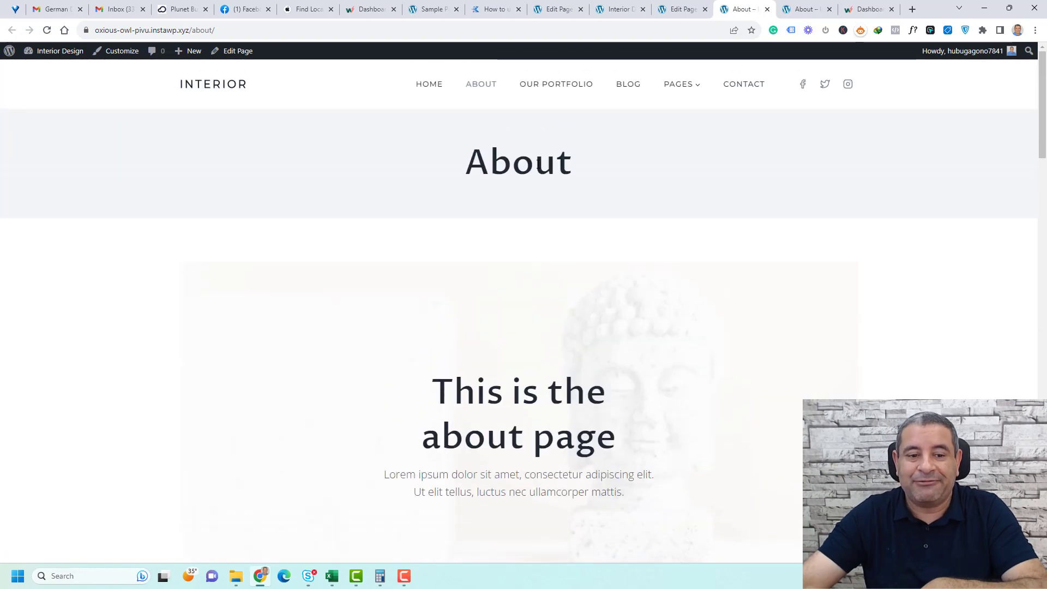
# Disable the page title in the About page's Kadence page settings and update the page.
pyautogui.click(681, 9)
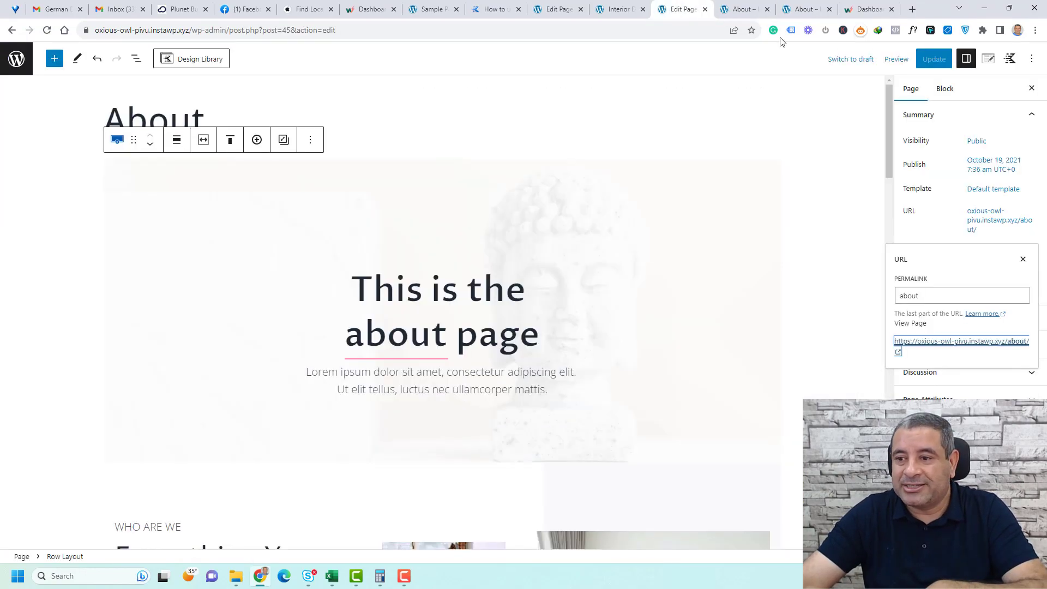
pyautogui.click(981, 63)
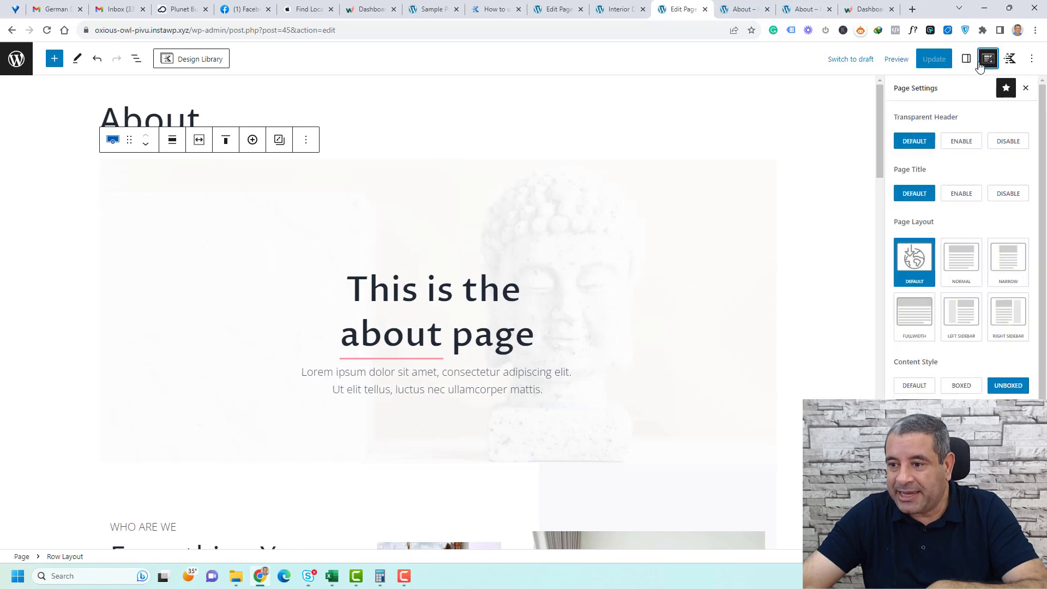
pyautogui.click(1009, 194)
pyautogui.click(932, 59)
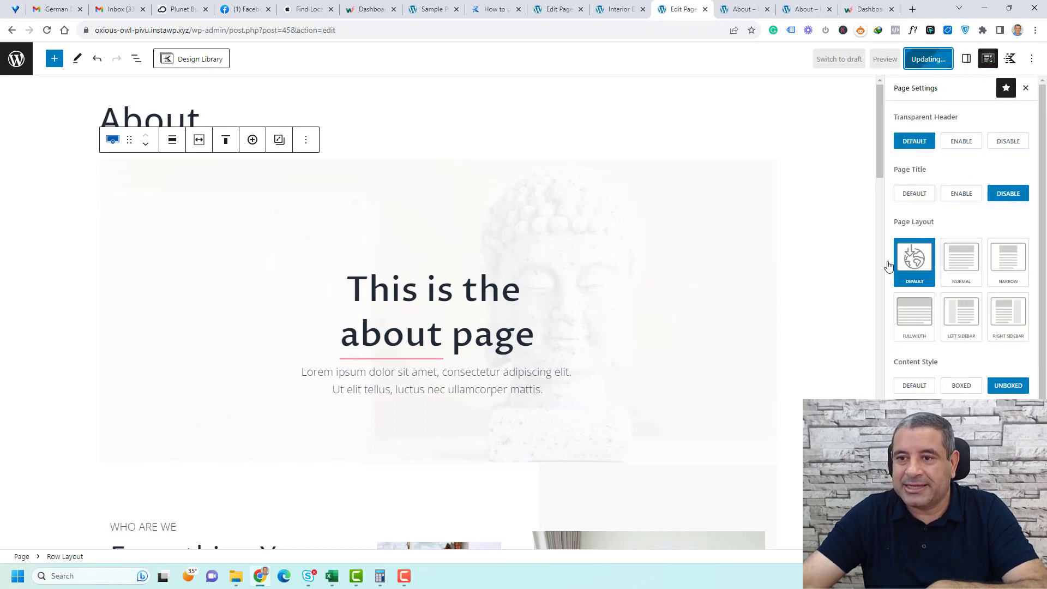
# Reload the live About page and check the area above its hero section.
pyautogui.click(742, 8)
pyautogui.click(47, 29)
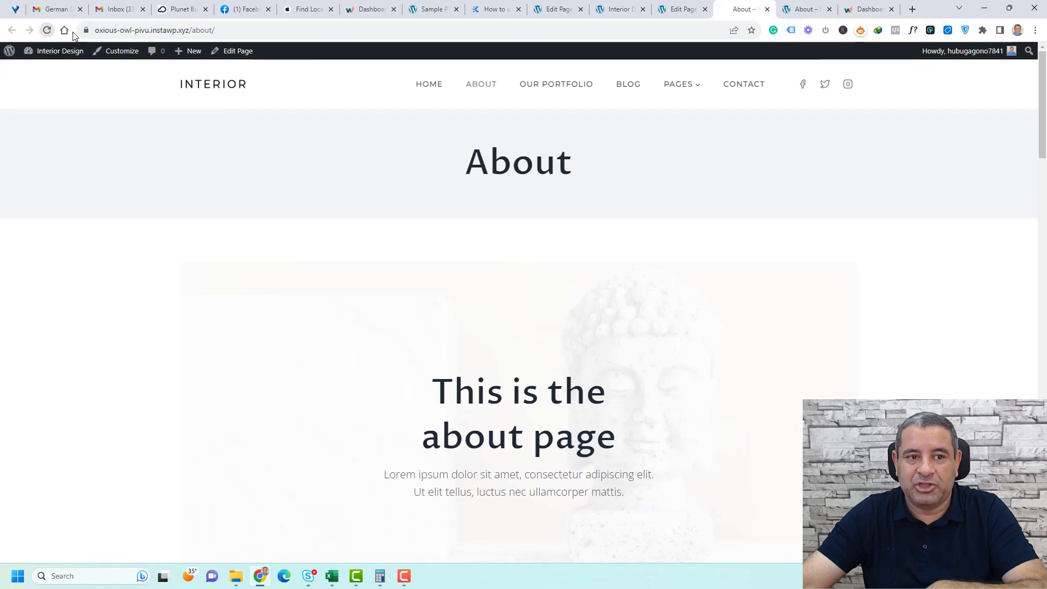
pyautogui.scroll(-5, 848, 269)
pyautogui.scroll(5, 848, 269)
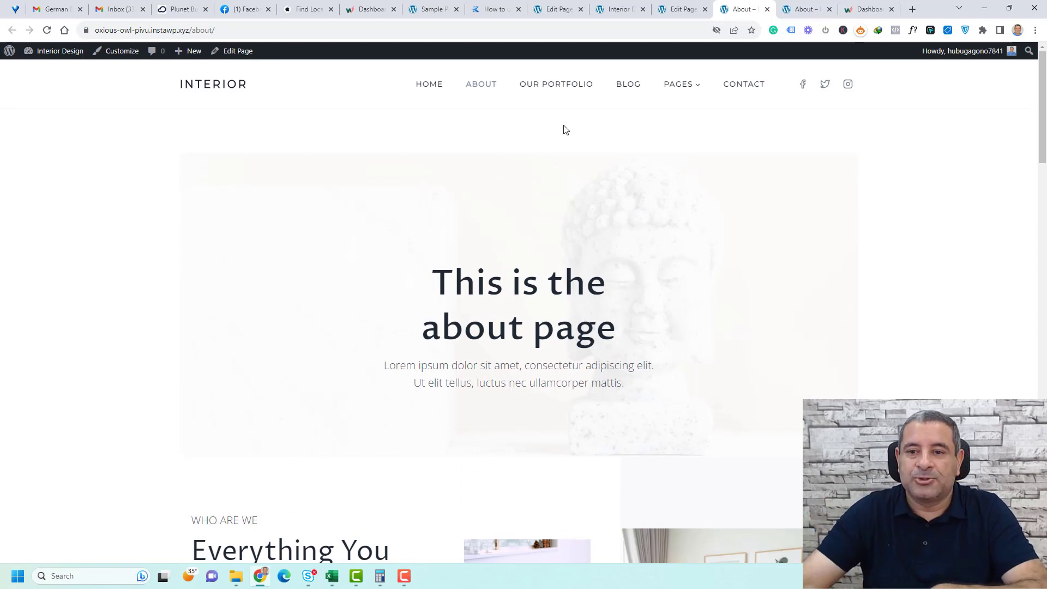
# Open the "Digital experience" post from the site's blog and look over its layout.
pyautogui.click(613, 91)
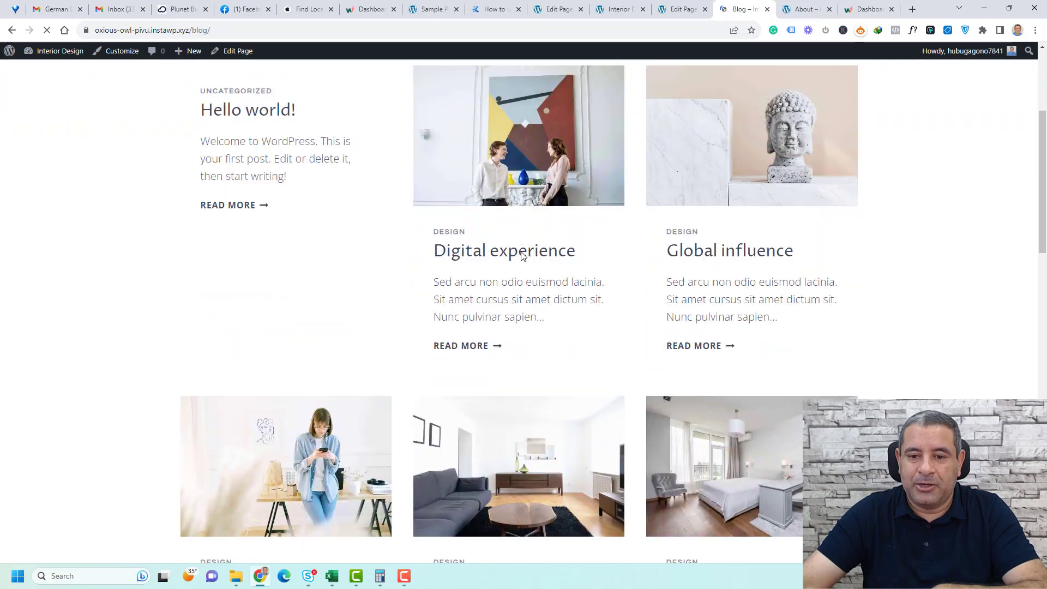
pyautogui.click(545, 252)
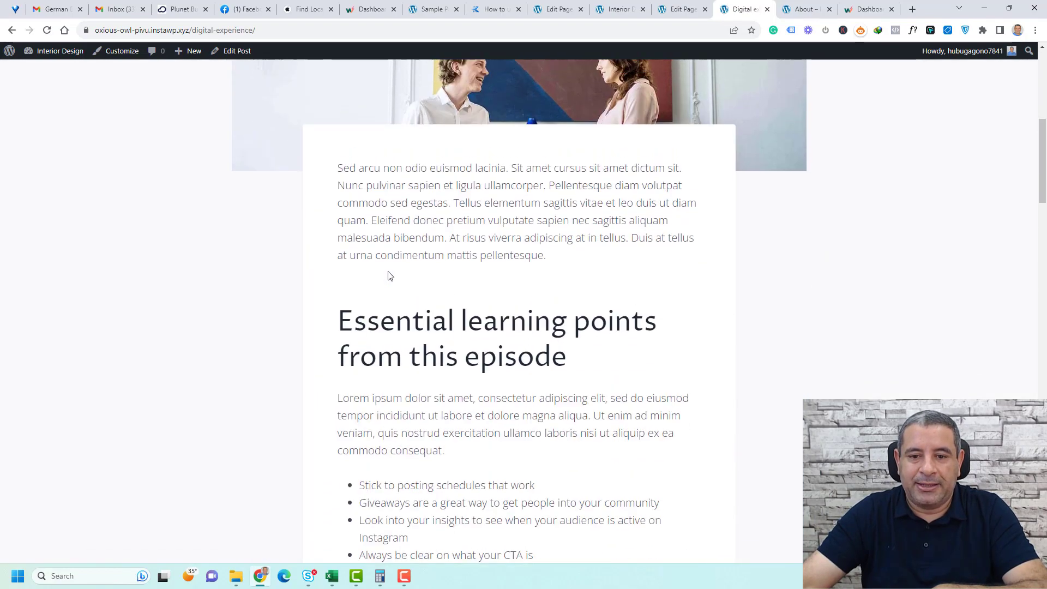
pyautogui.scroll(10, 389, 275)
# Open the single post layout settings in the site customizer and set the post title layout to show the title within the content.
pyautogui.click(124, 54)
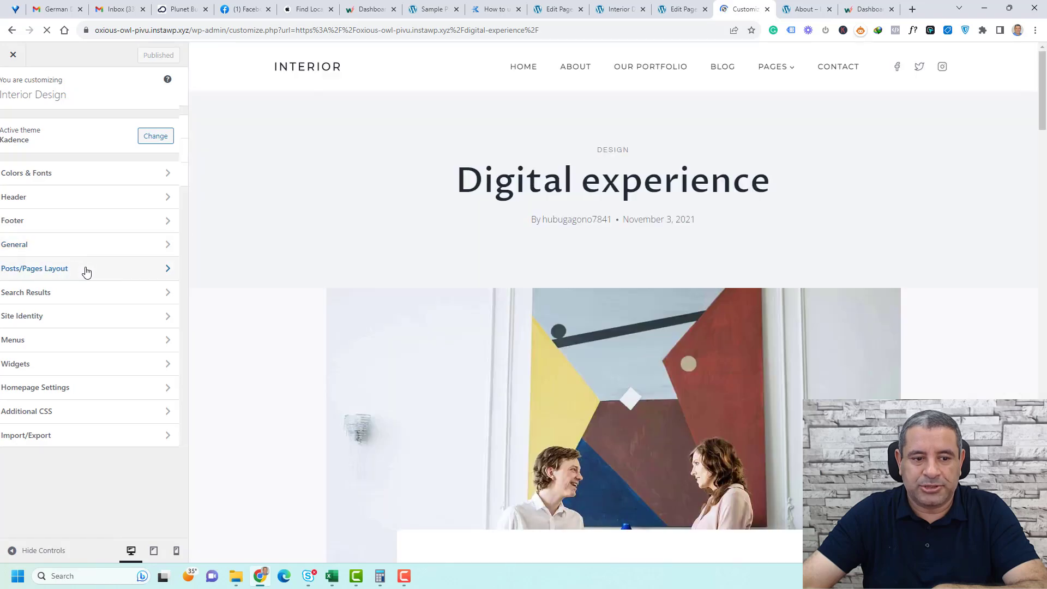
pyautogui.click(87, 267)
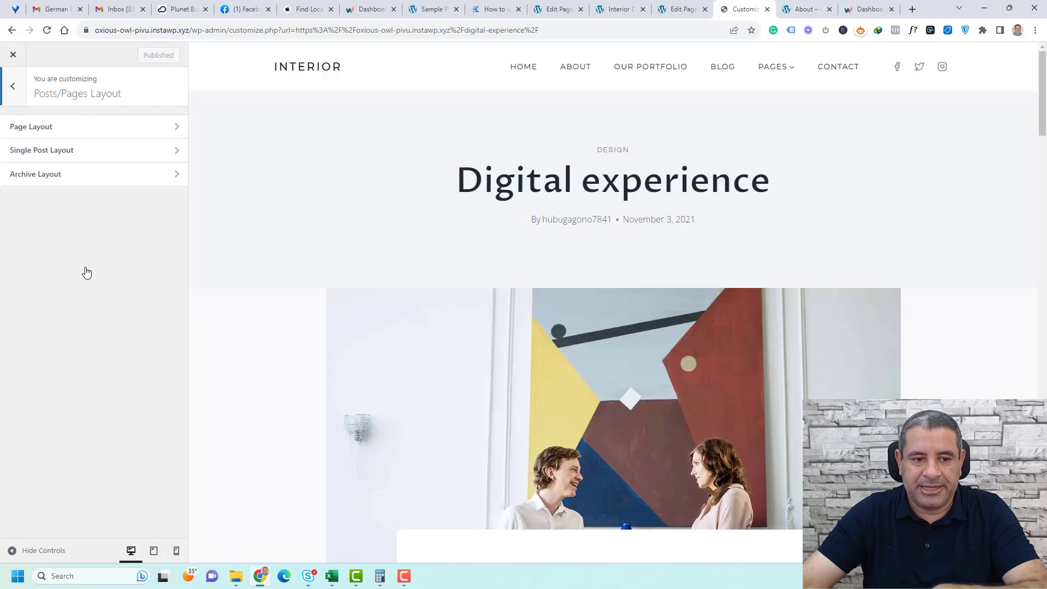
pyautogui.click(86, 150)
pyautogui.scroll(-5, 556, 247)
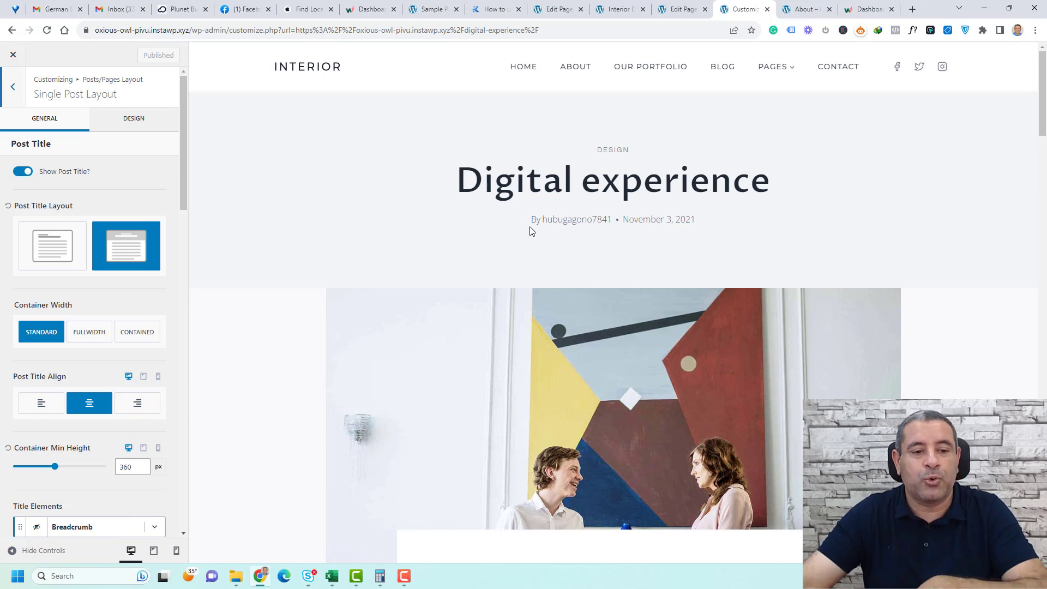
pyautogui.click(57, 255)
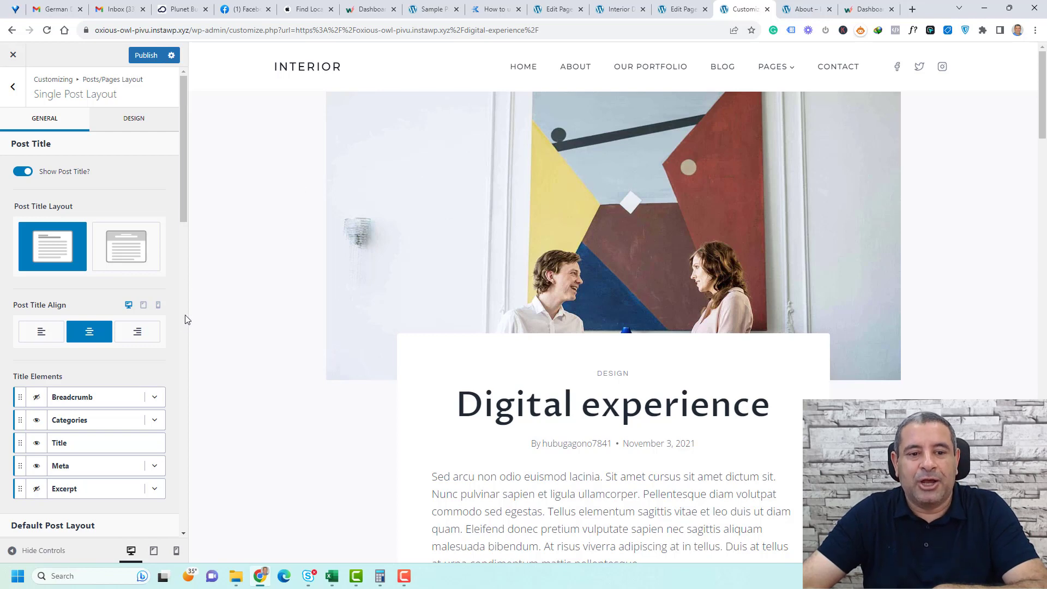
# Try hiding the featured image in the single post layout, and turn it back on.
pyautogui.scroll(-15, 185, 320)
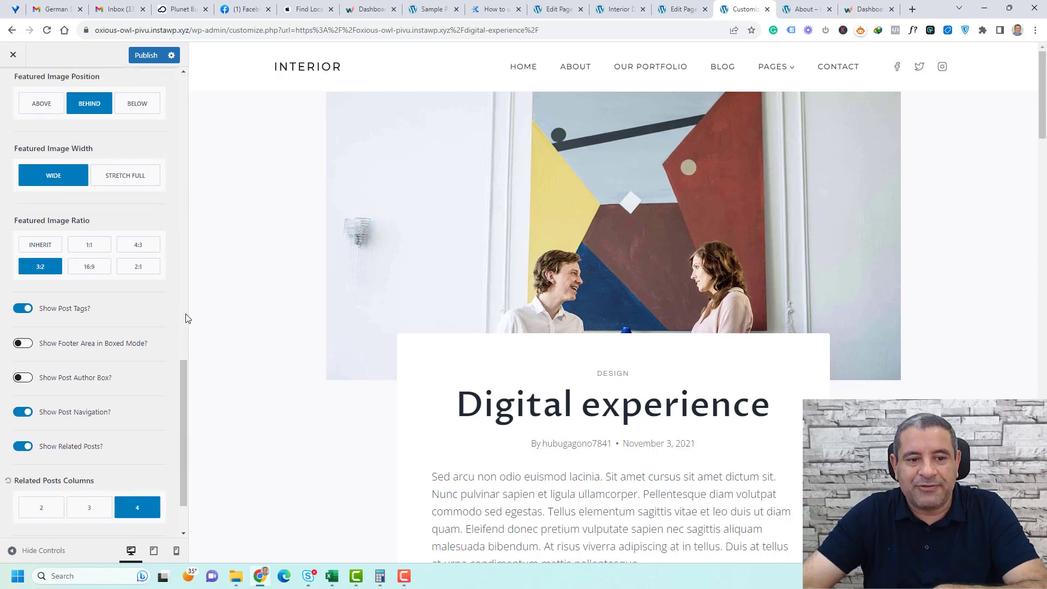
pyautogui.scroll(3, 185, 318)
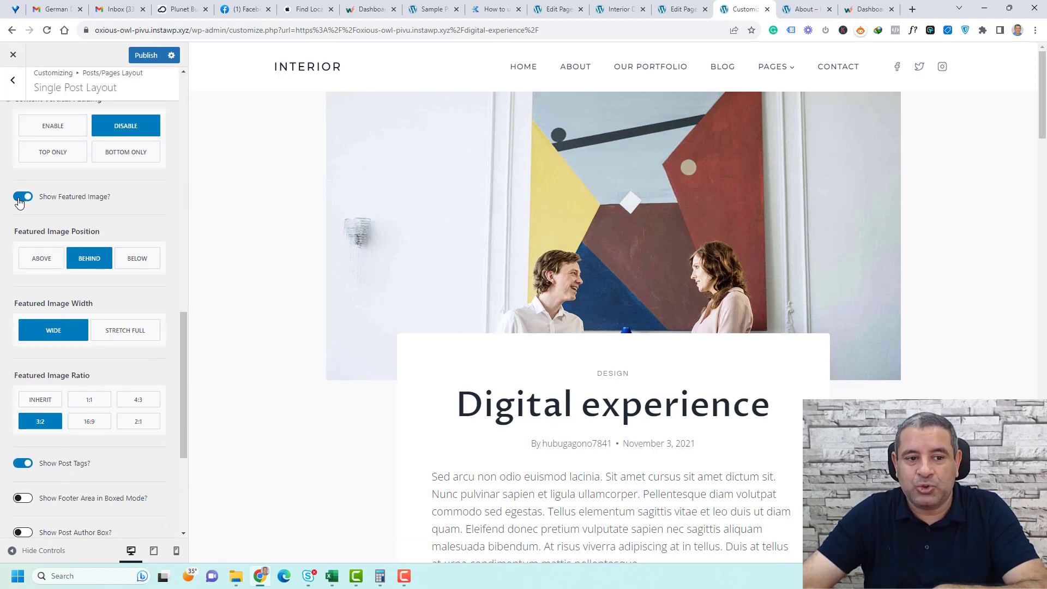
pyautogui.click(22, 197)
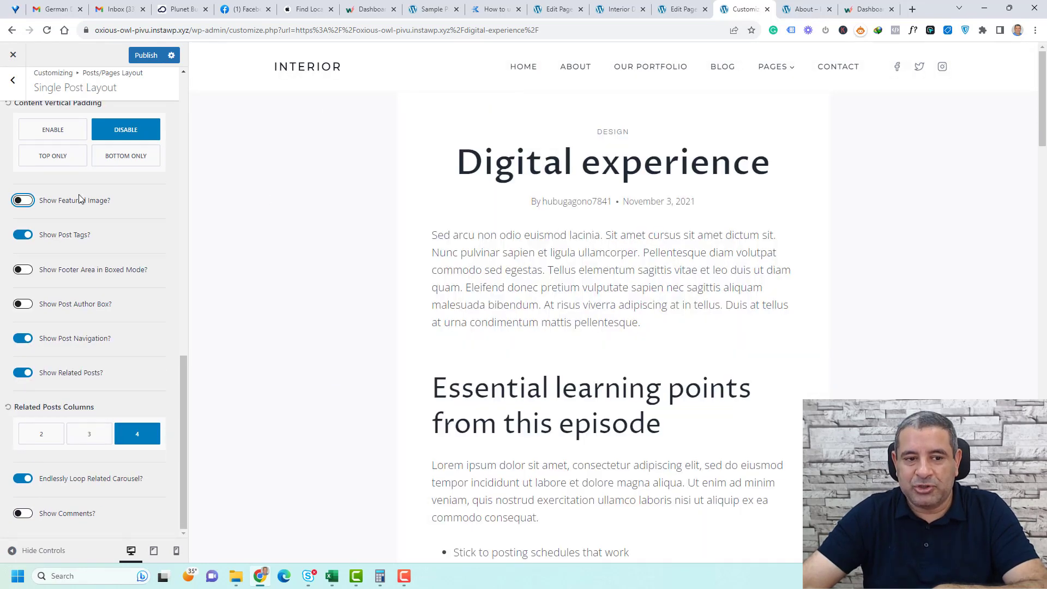
pyautogui.click(22, 201)
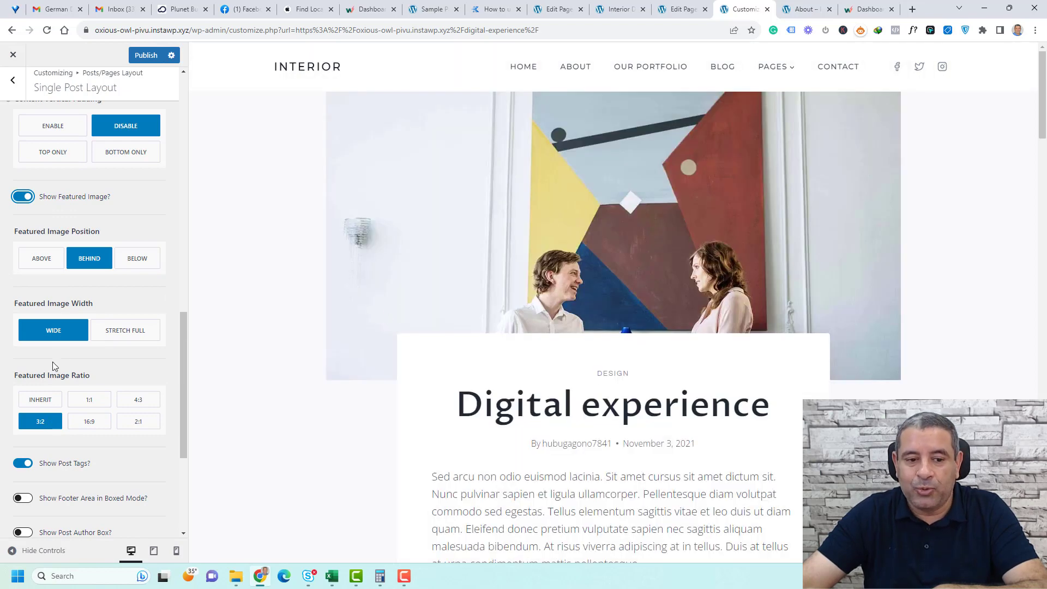
# Set the featured image width to Stretch Full and turn off related posts in the single post layout.
pyautogui.click(121, 334)
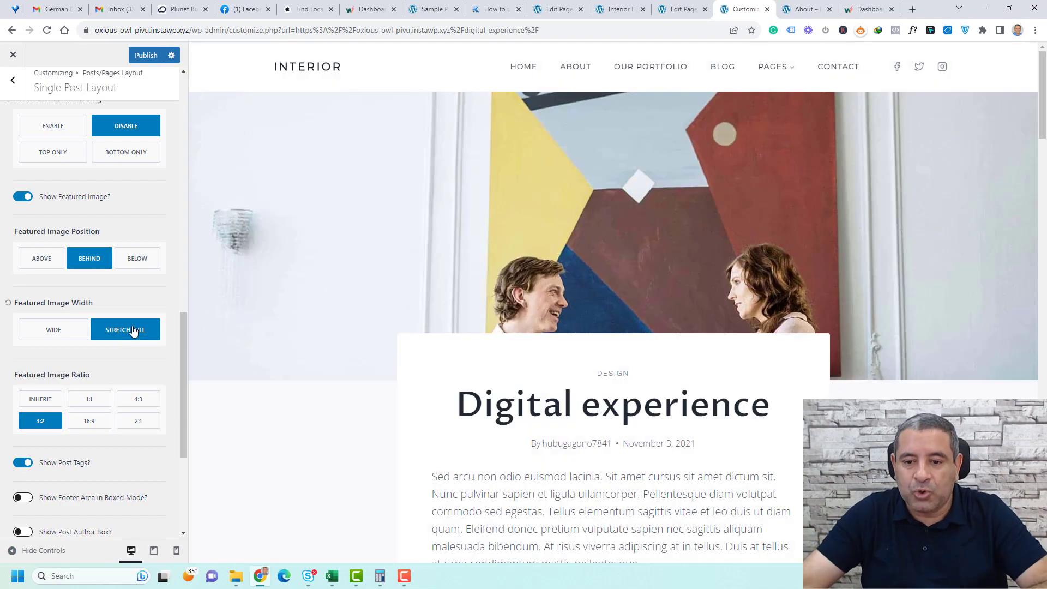
pyautogui.scroll(-15, 573, 337)
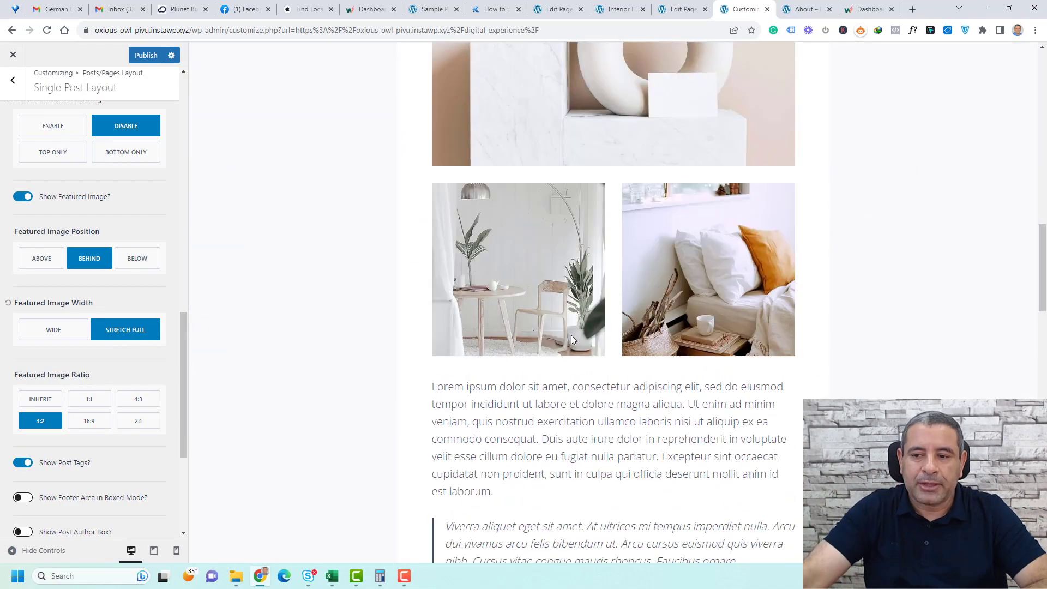
pyautogui.scroll(-12, 1042, 332)
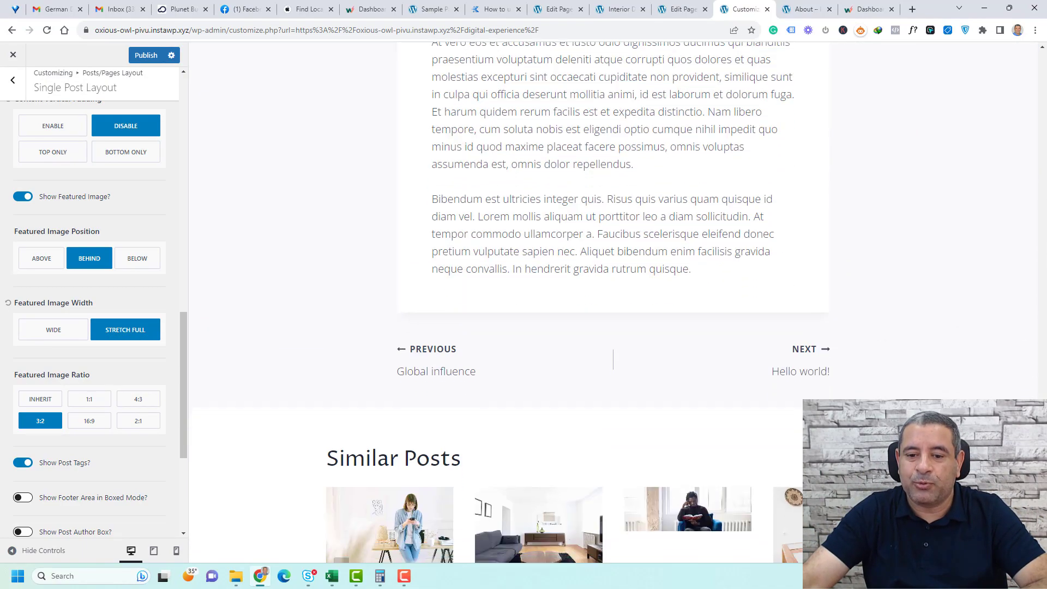
pyautogui.scroll(-5, 568, 319)
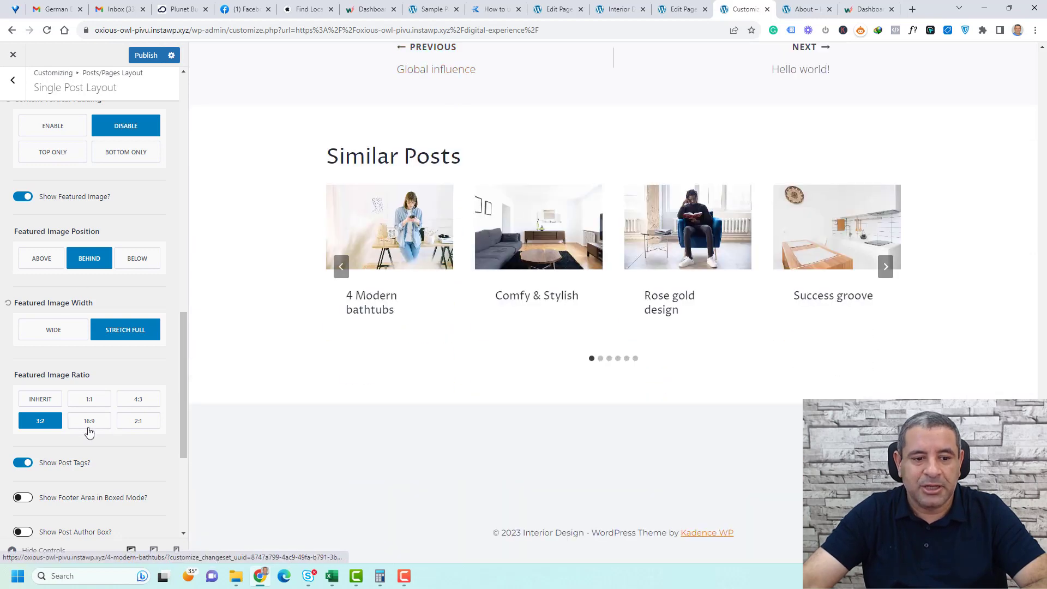
pyautogui.scroll(-4, 117, 468)
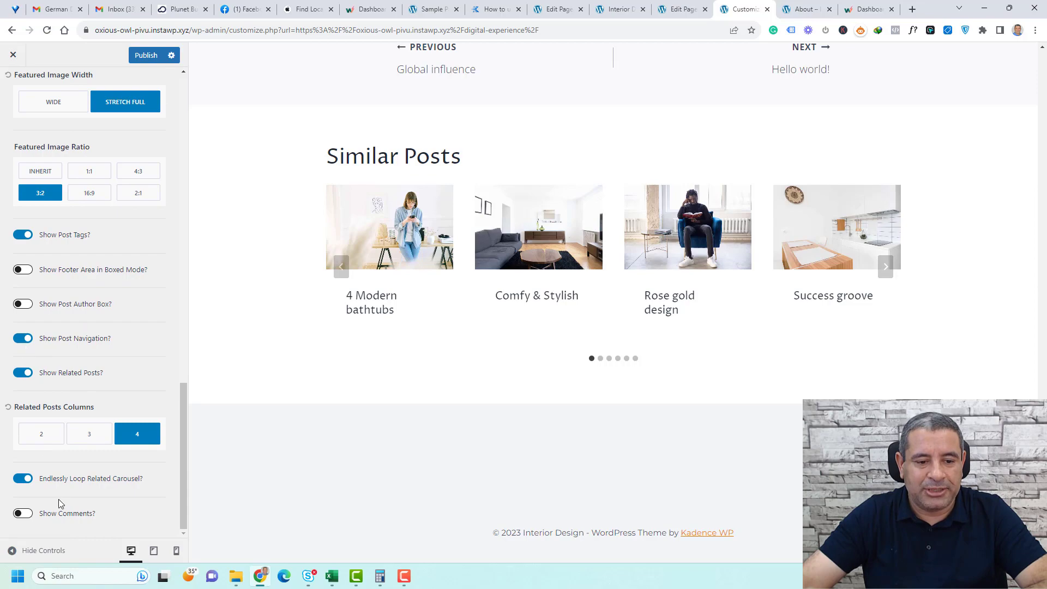
pyautogui.click(16, 375)
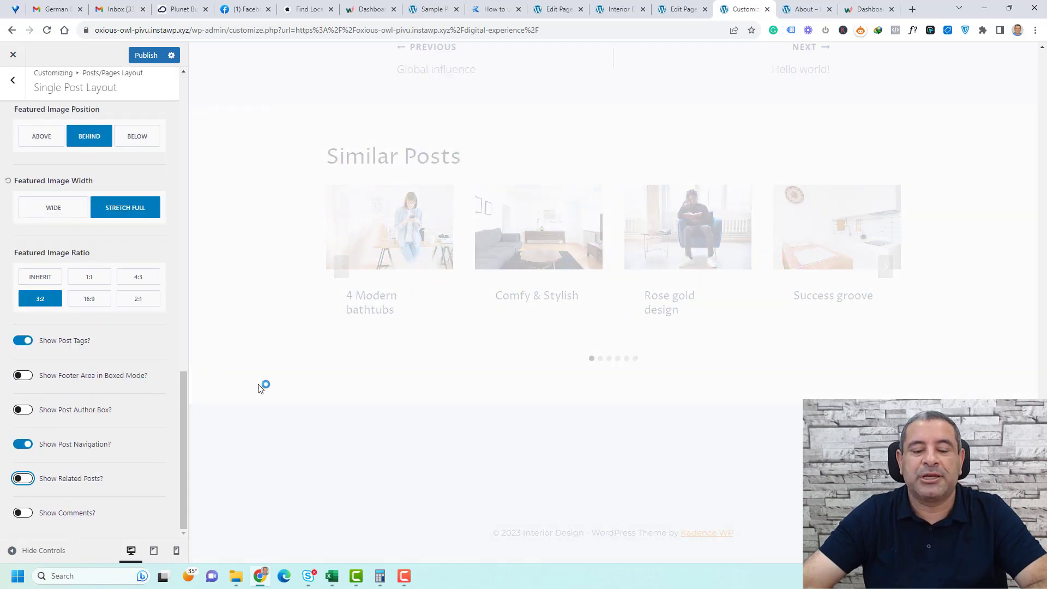
pyautogui.scroll(20, 258, 386)
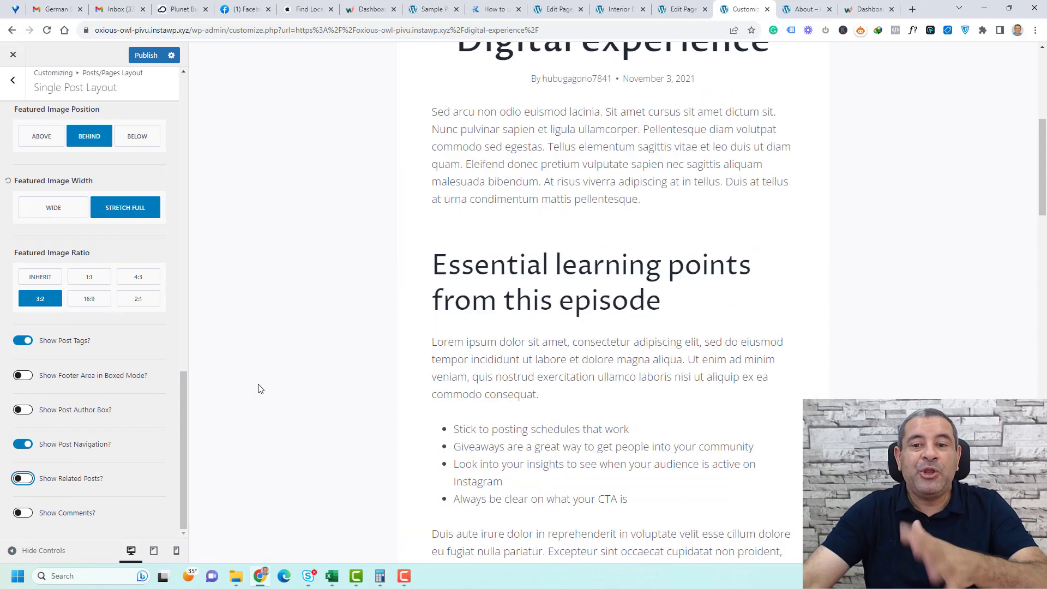
pyautogui.scroll(-5, 315, 386)
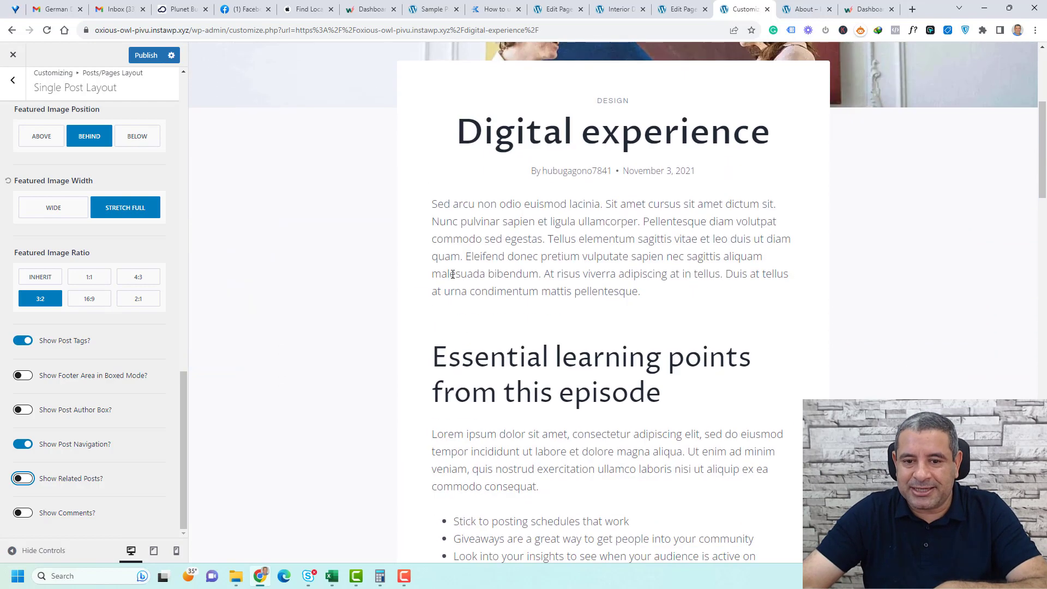
# Set the default post layout to the normal-width option without a sidebar and check the post preview.
pyautogui.scroll(10, 174, 272)
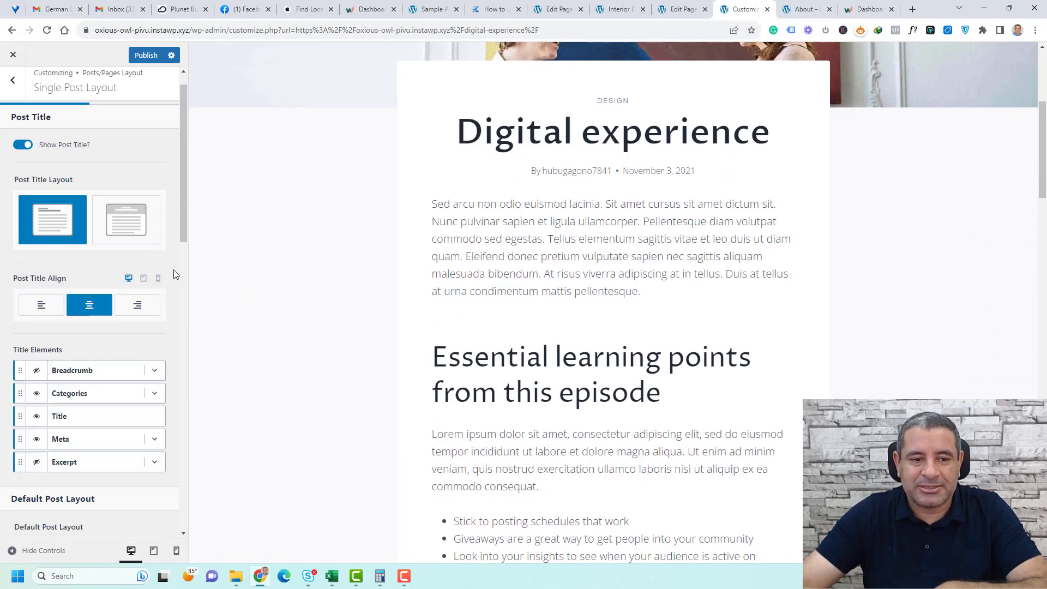
pyautogui.scroll(-6, 174, 272)
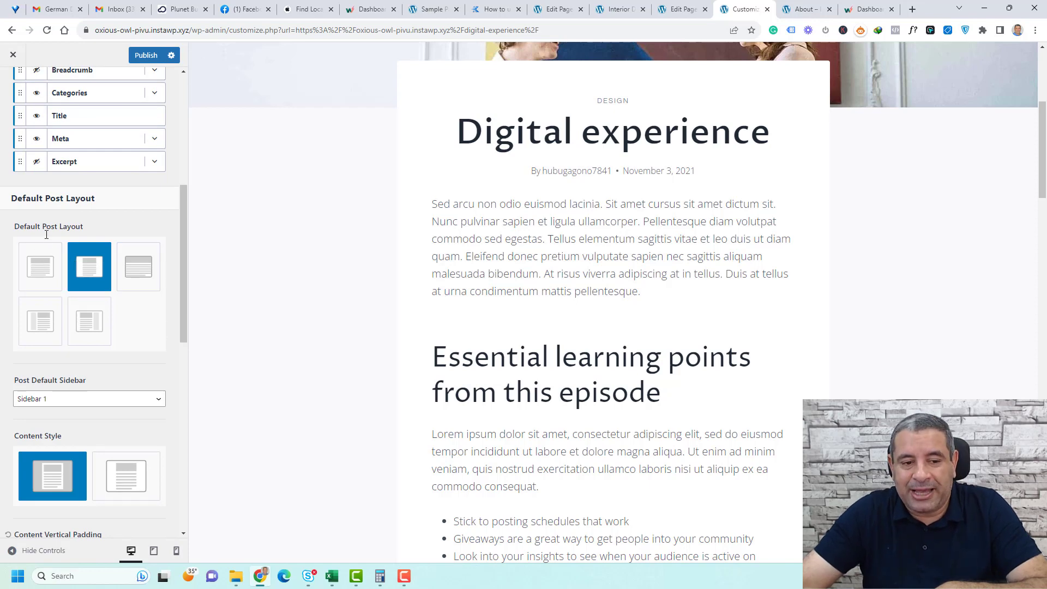
pyautogui.click(40, 266)
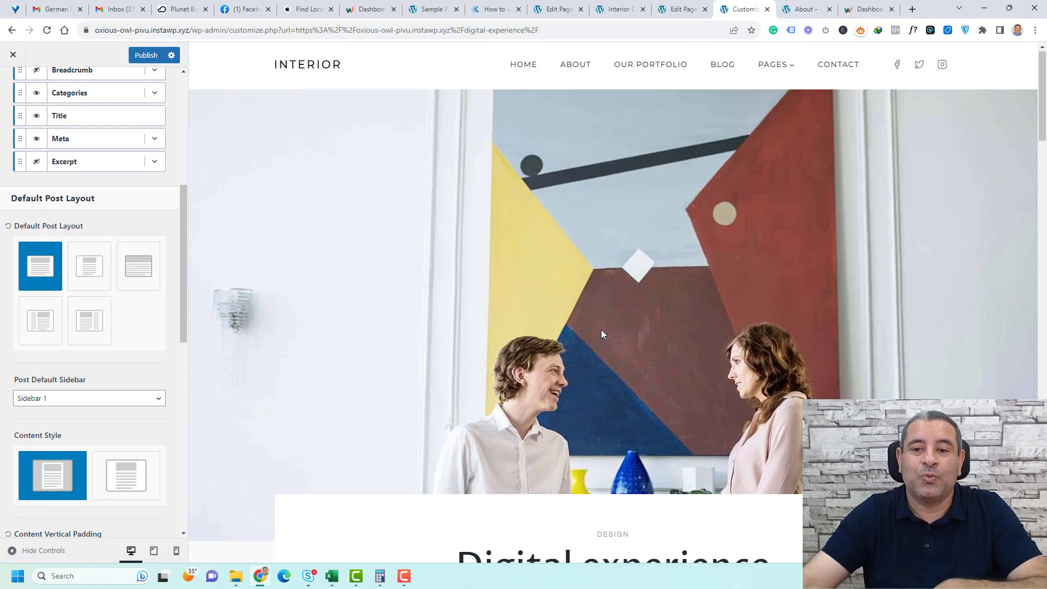
pyautogui.scroll(-6, 601, 329)
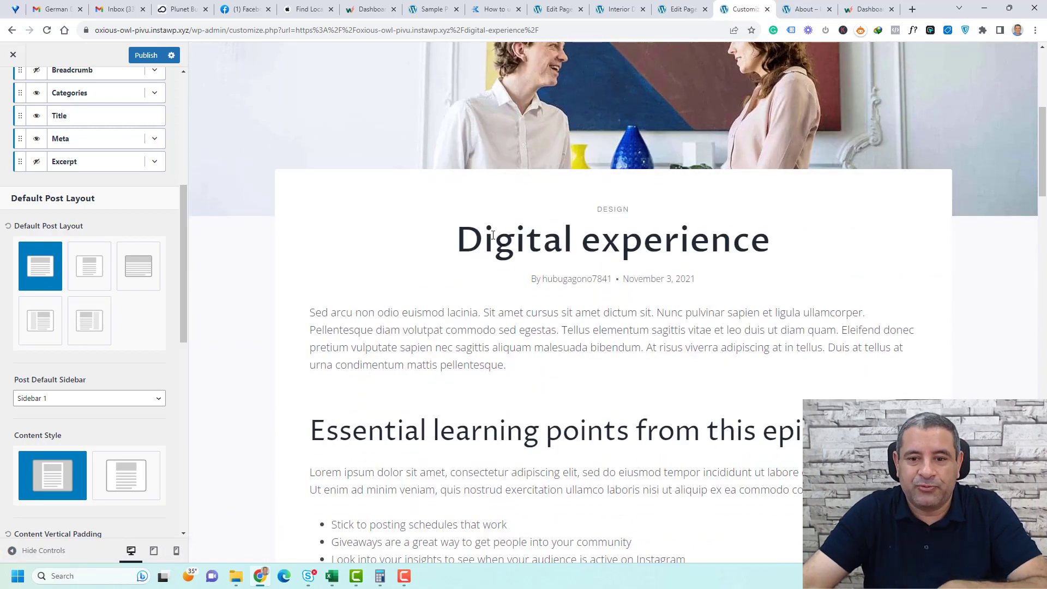
pyautogui.scroll(6, 492, 235)
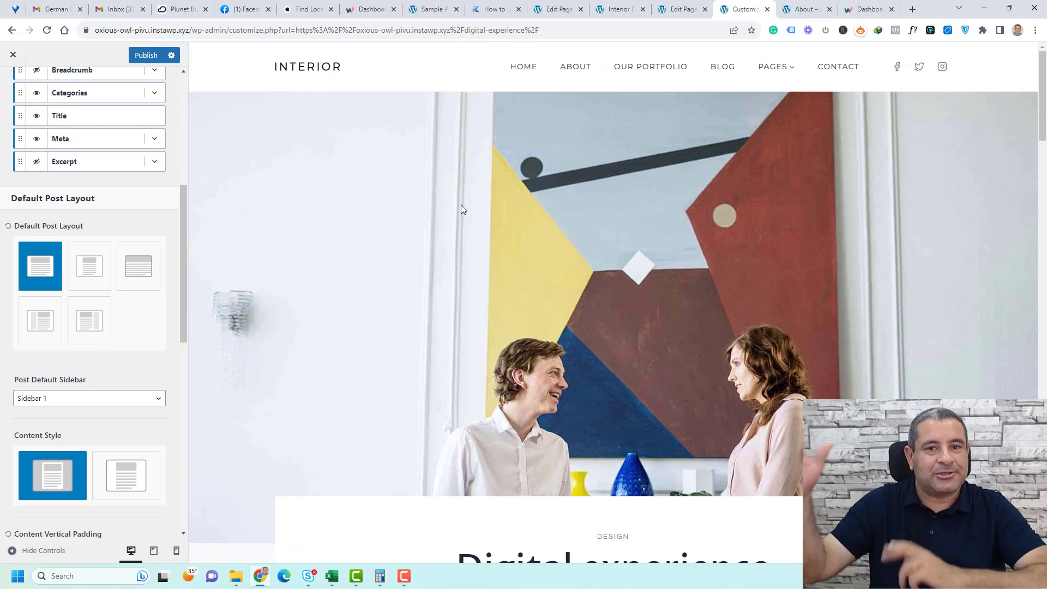
# Compare the featured image ratios 1:1, 4:3, 16:9 and 3:2, set the ratio to 2:1, and publish the layout changes.
pyautogui.scroll(-10, 164, 343)
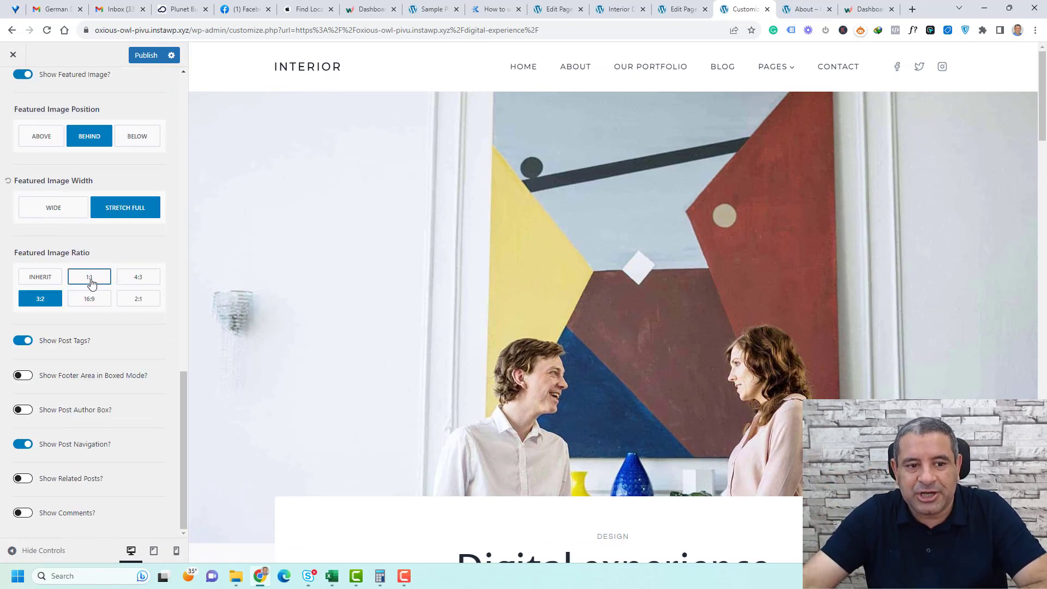
pyautogui.click(89, 277)
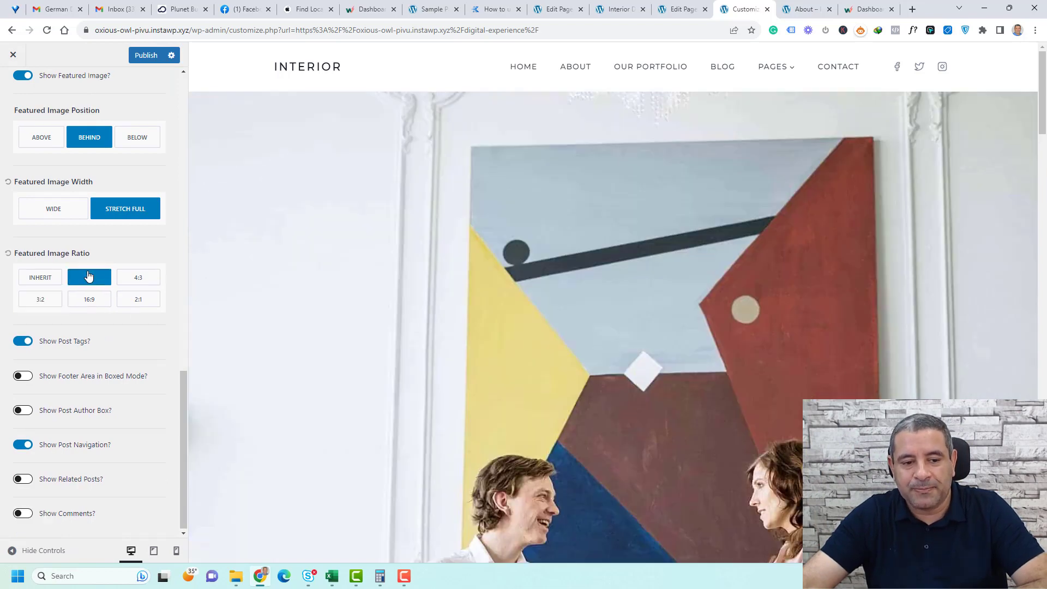
pyautogui.click(123, 279)
pyautogui.click(82, 302)
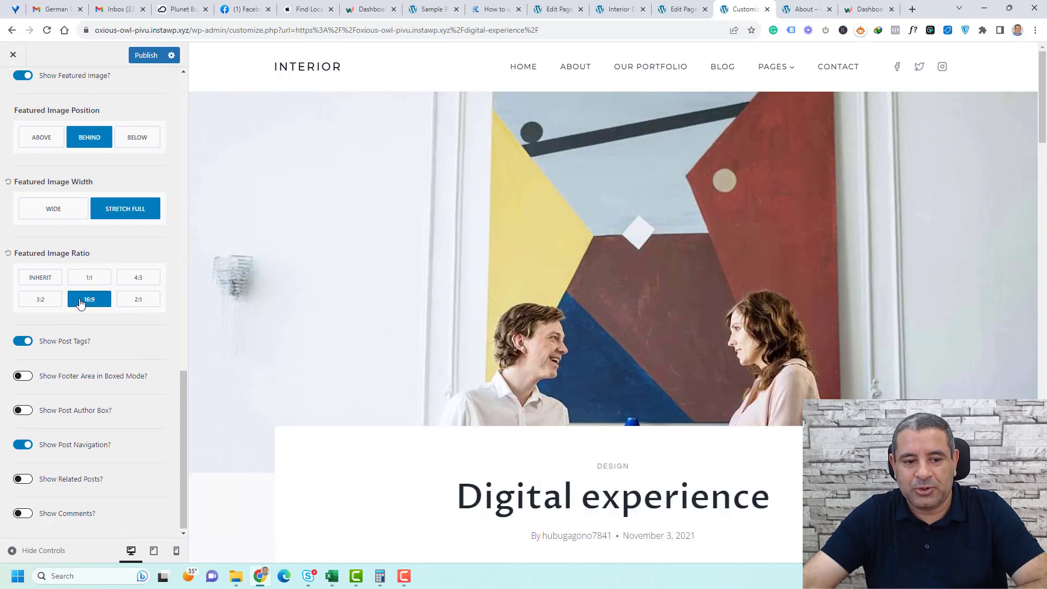
pyautogui.click(40, 305)
pyautogui.click(87, 301)
pyautogui.click(122, 306)
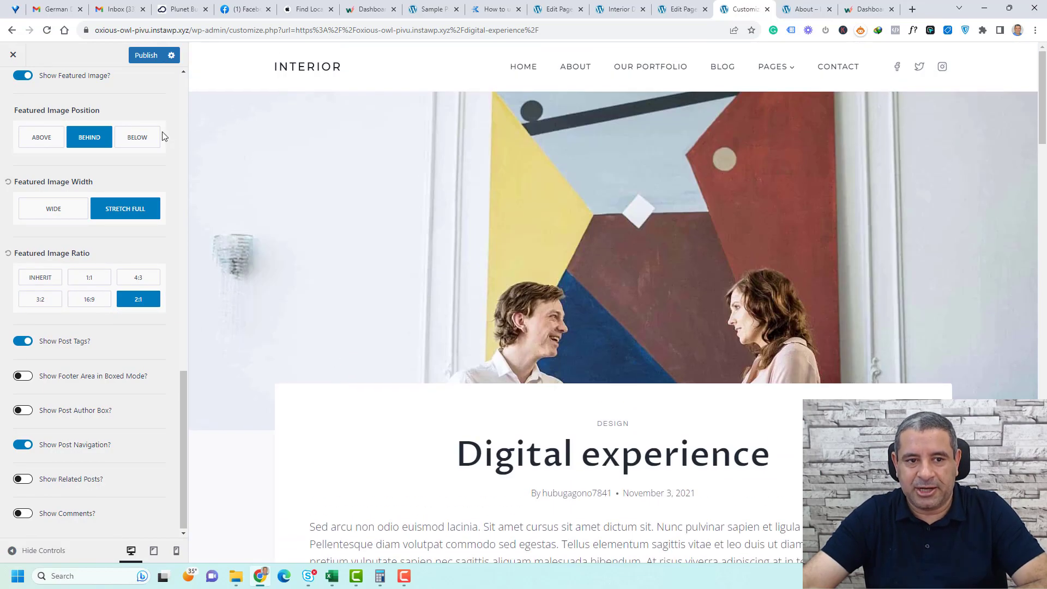
pyautogui.click(146, 55)
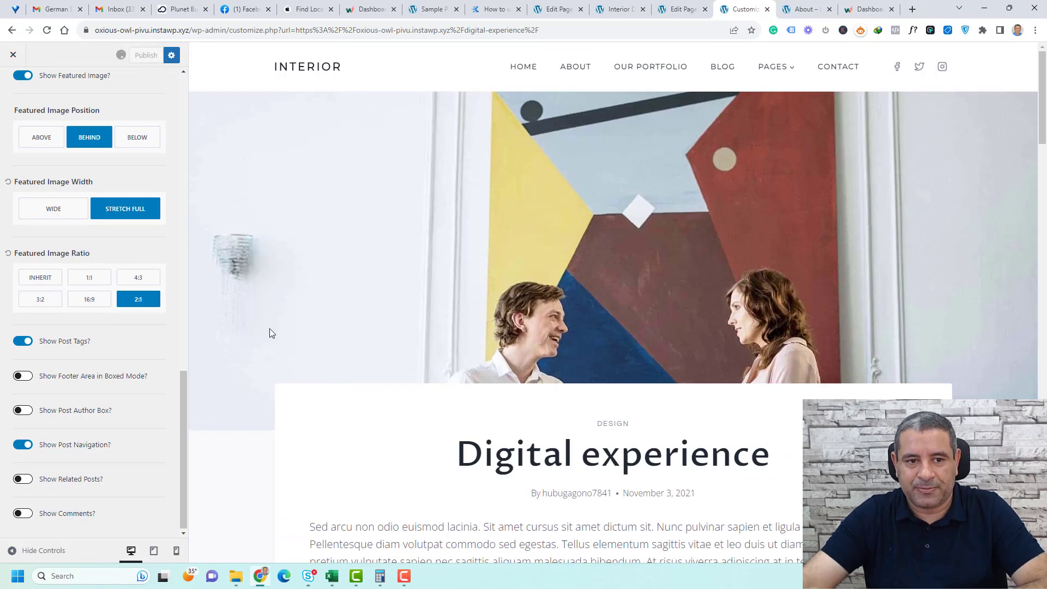
# Load the Blog page in the customizer preview and open the Archive Layout settings.
pyautogui.click(722, 68)
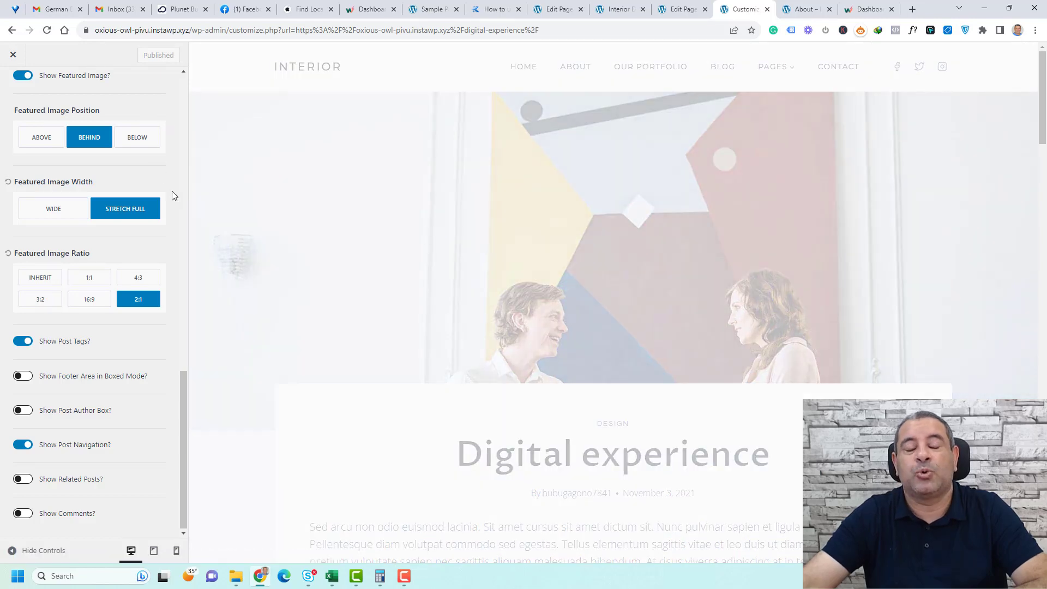
pyautogui.scroll(10, 172, 190)
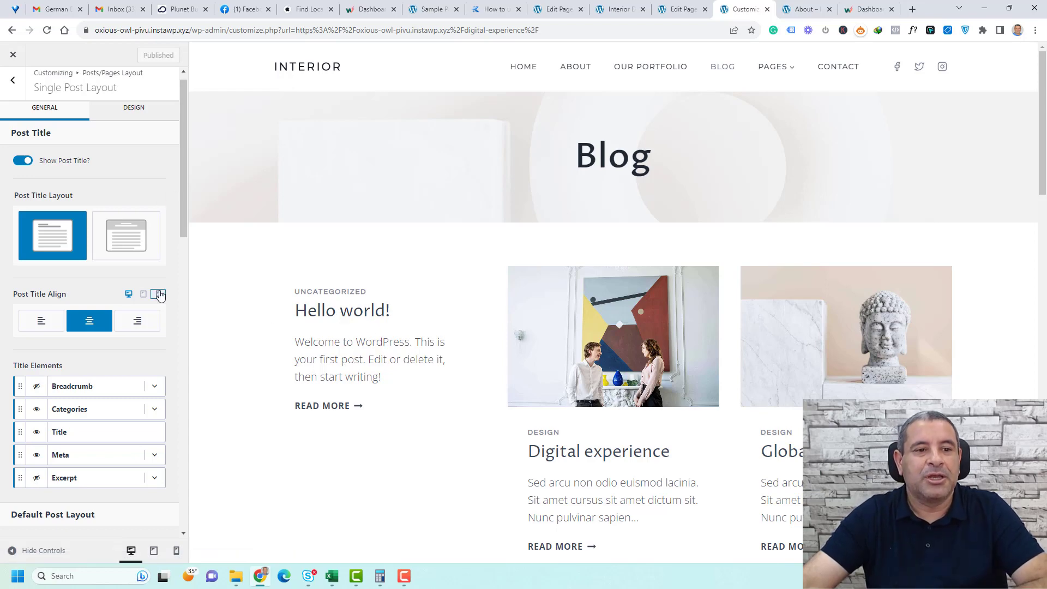
pyautogui.scroll(2, 158, 294)
pyautogui.click(12, 87)
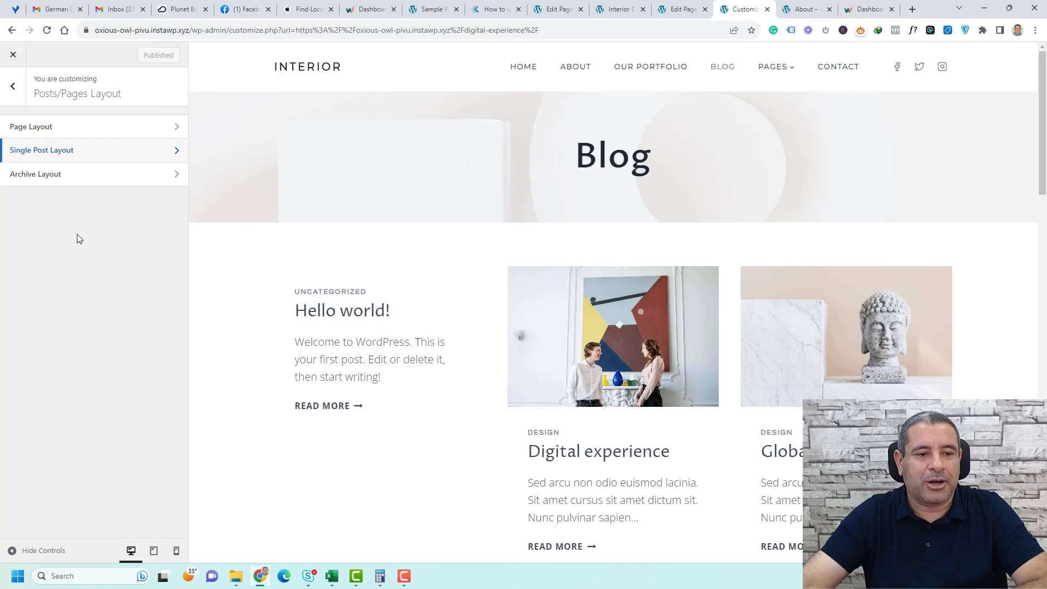
pyautogui.click(47, 172)
# Set the post archive columns to 2 and review the blog grid in the preview.
pyautogui.scroll(-5, 128, 344)
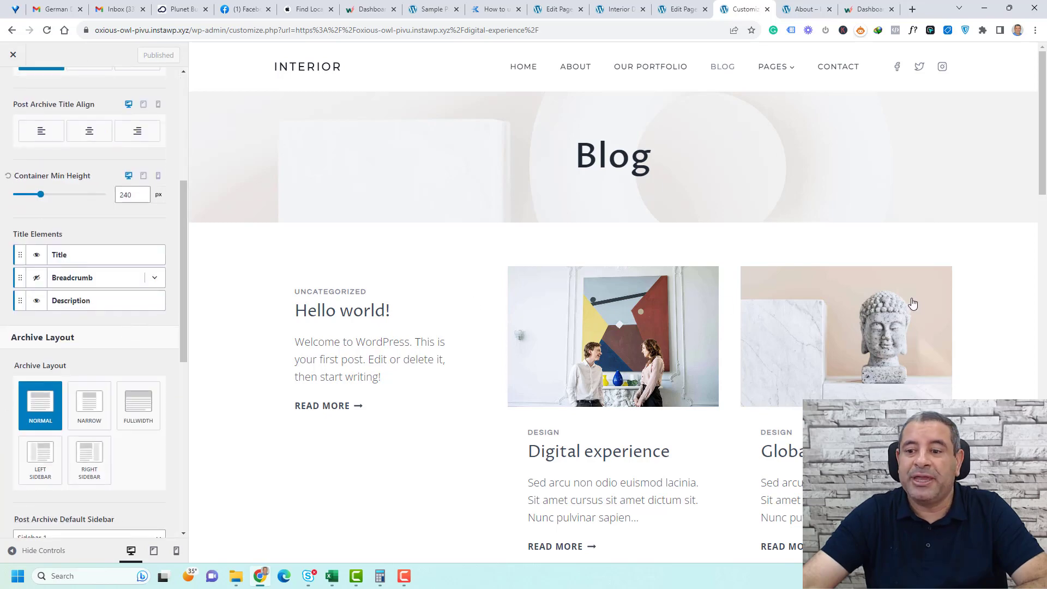
pyautogui.scroll(-6, 158, 329)
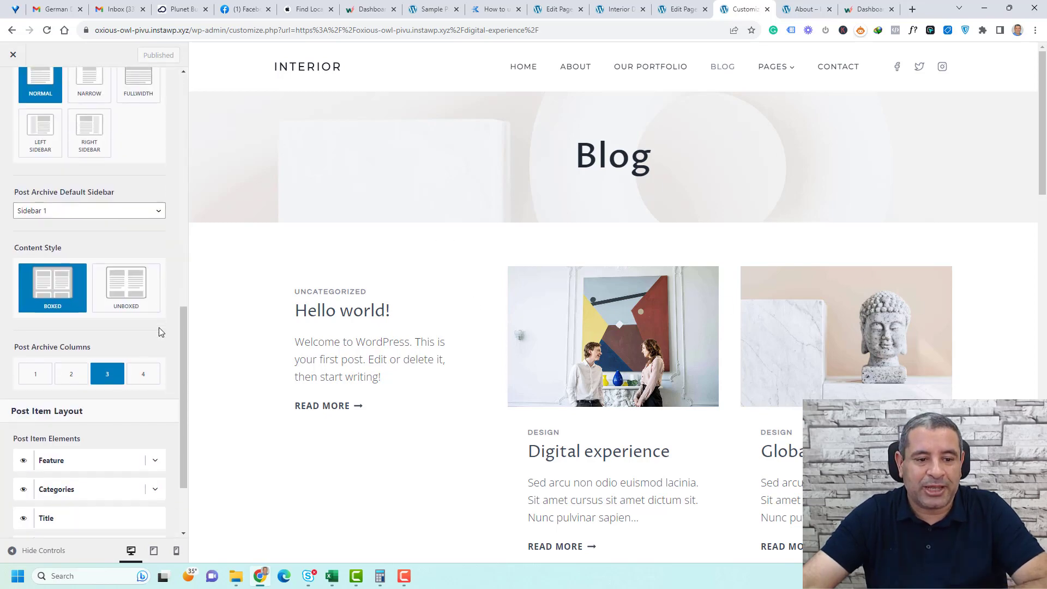
pyautogui.click(79, 373)
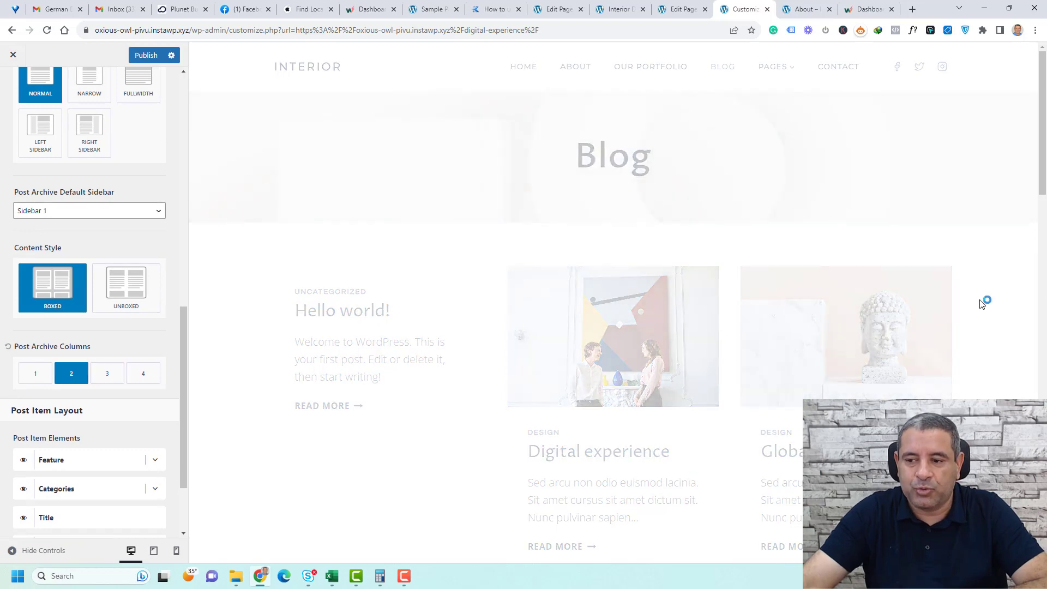
pyautogui.scroll(-10, 985, 298)
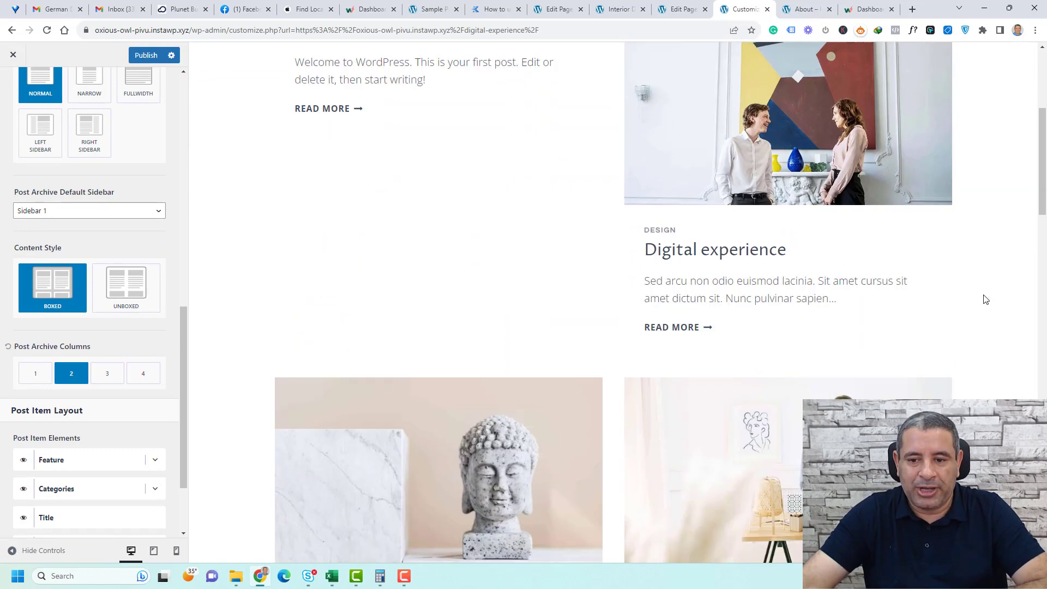
pyautogui.scroll(-2, 986, 298)
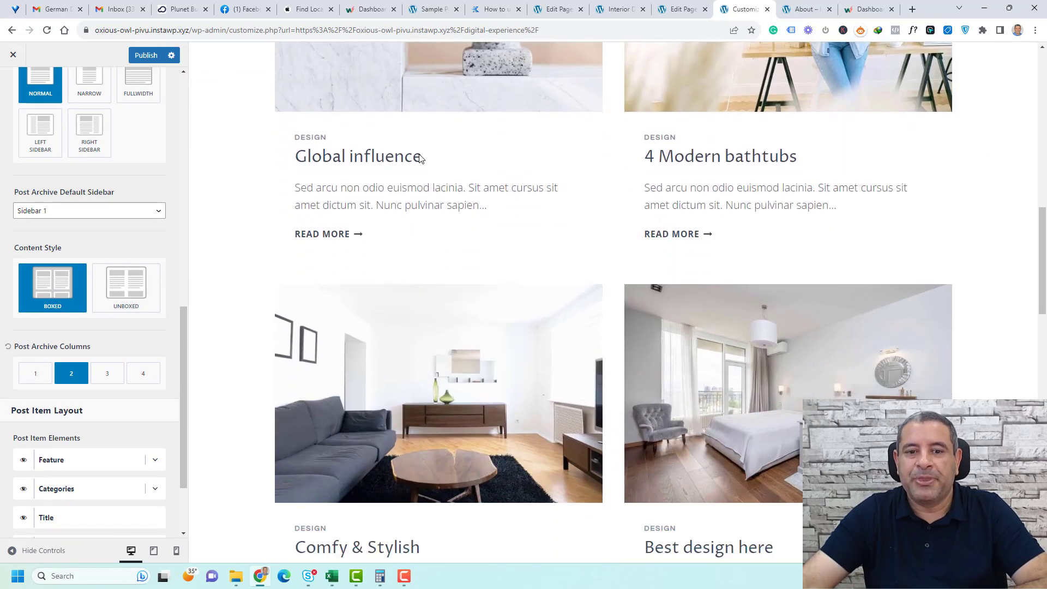
pyautogui.scroll(3, 420, 158)
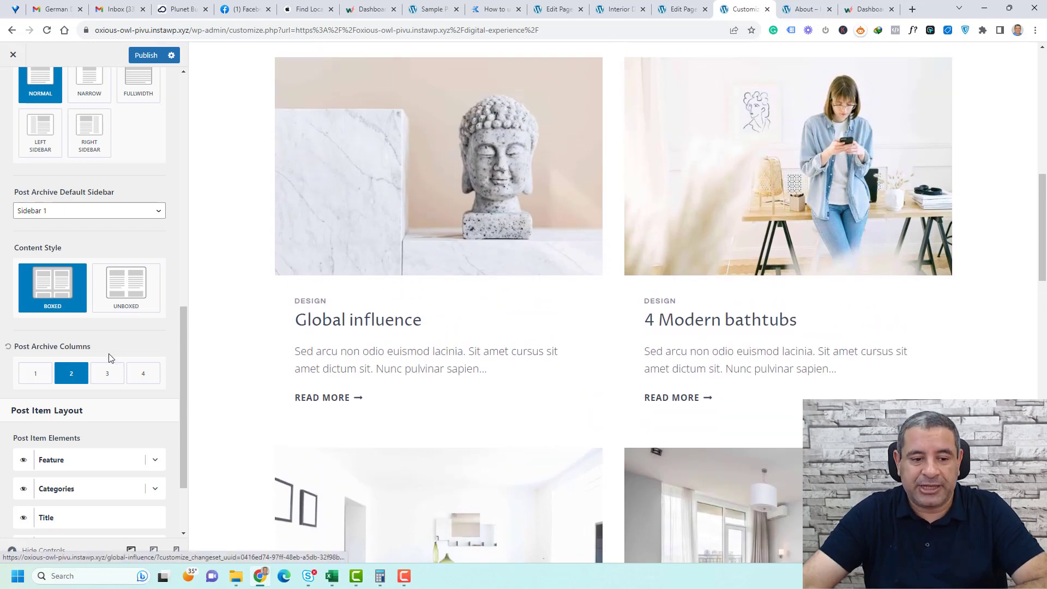
# Hide the feature image in the archive's post item elements and show it again.
pyautogui.scroll(-2, 111, 358)
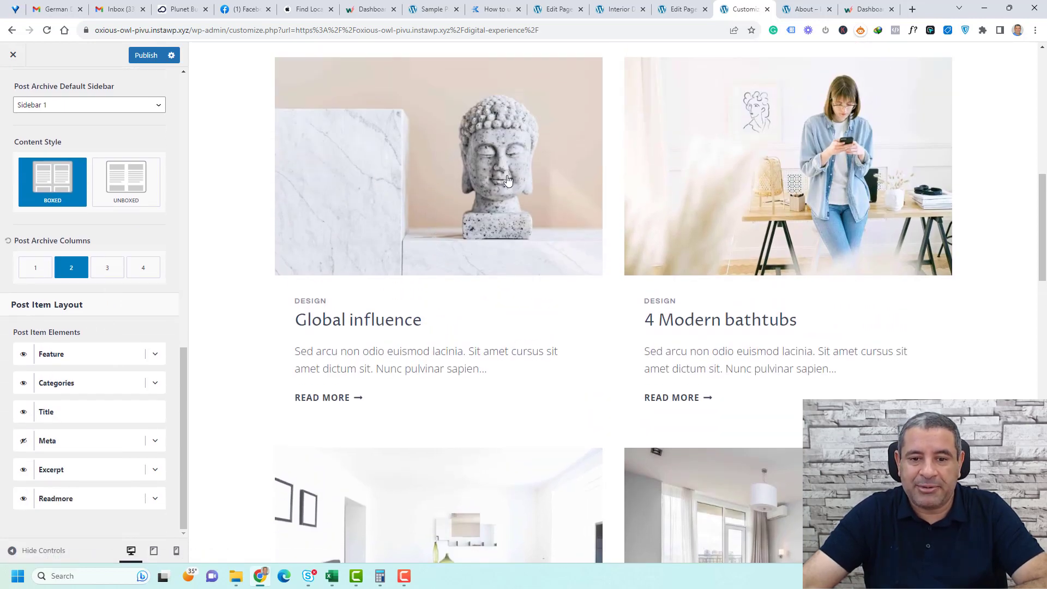
pyautogui.click(30, 355)
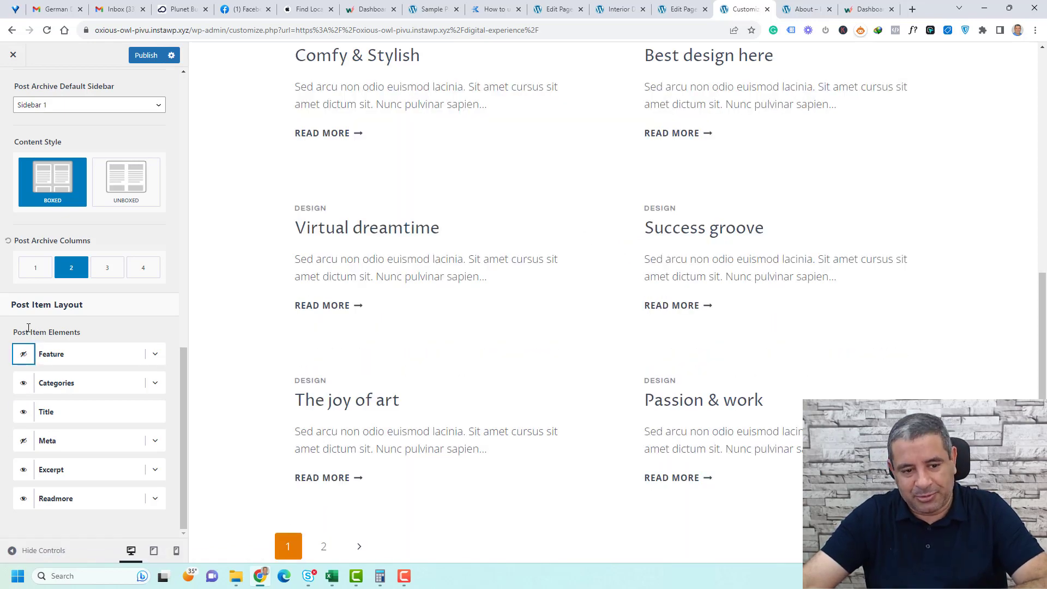
pyautogui.click(24, 355)
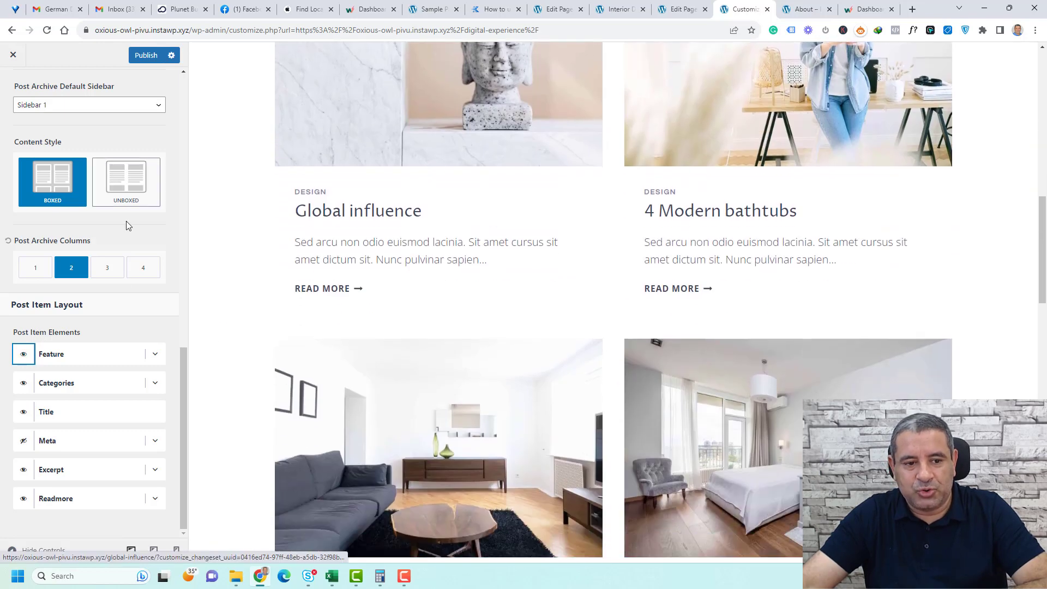
# Set the feature image ratio of the archive post items to 16:9 and check the blog grid in the preview.
pyautogui.click(156, 355)
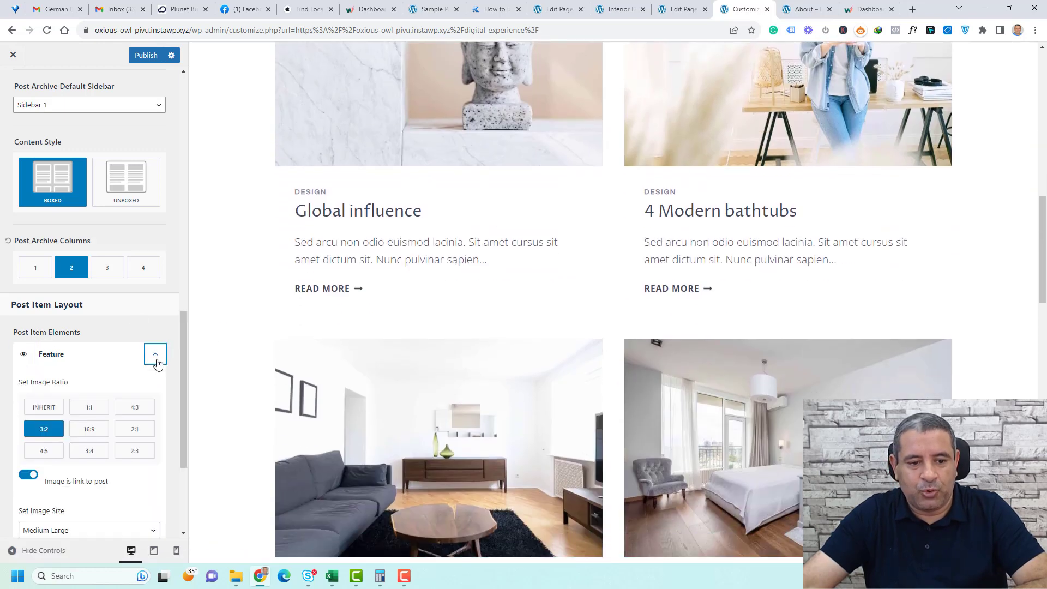
pyautogui.scroll(-3, 158, 363)
pyautogui.scroll(4, 499, 189)
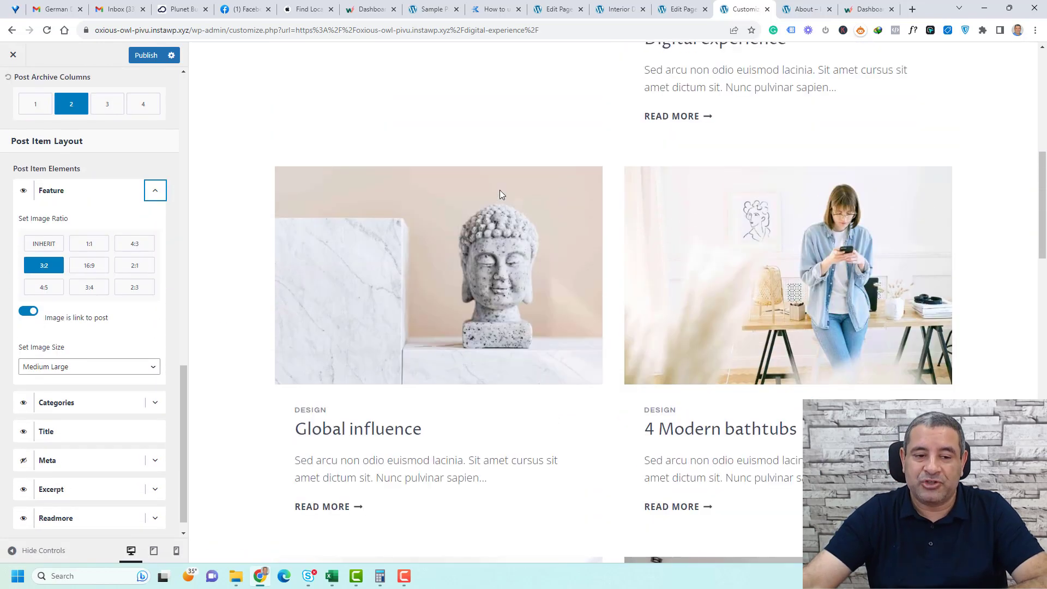
pyautogui.click(91, 267)
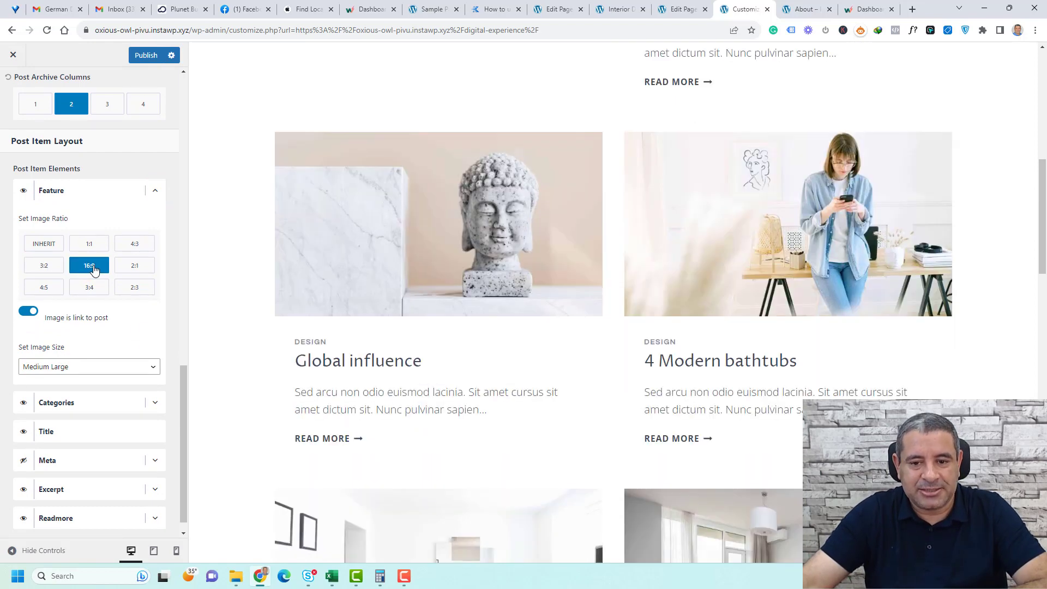
pyautogui.scroll(-3, 249, 310)
pyautogui.scroll(10, 248, 310)
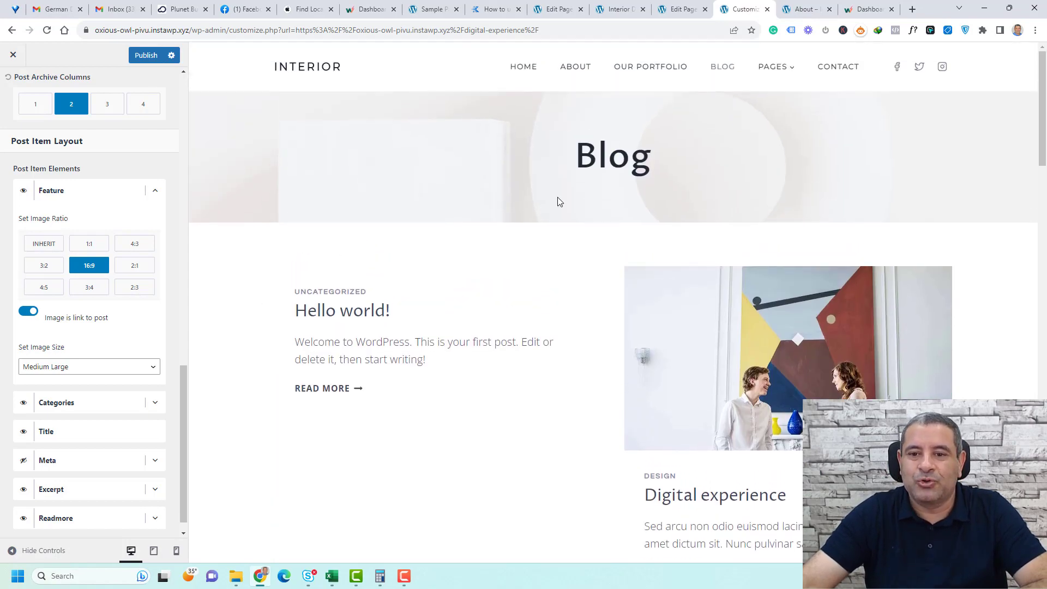
# Set the archive title's container minimum height to 337 px and publish the archive layout changes.
pyautogui.scroll(10, 115, 250)
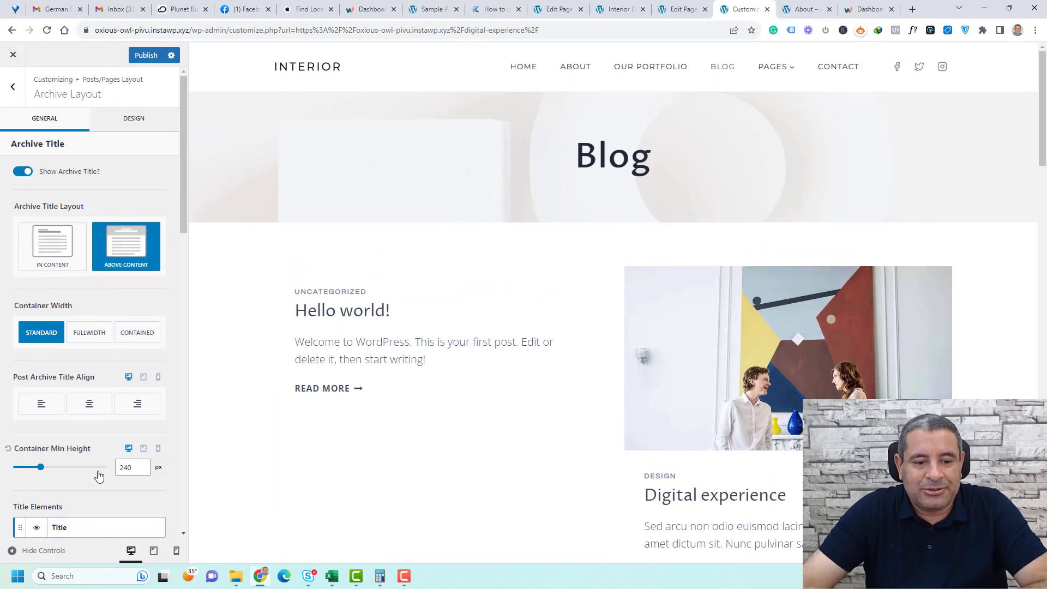
pyautogui.moveTo(43, 467); pyautogui.dragTo(53, 468)
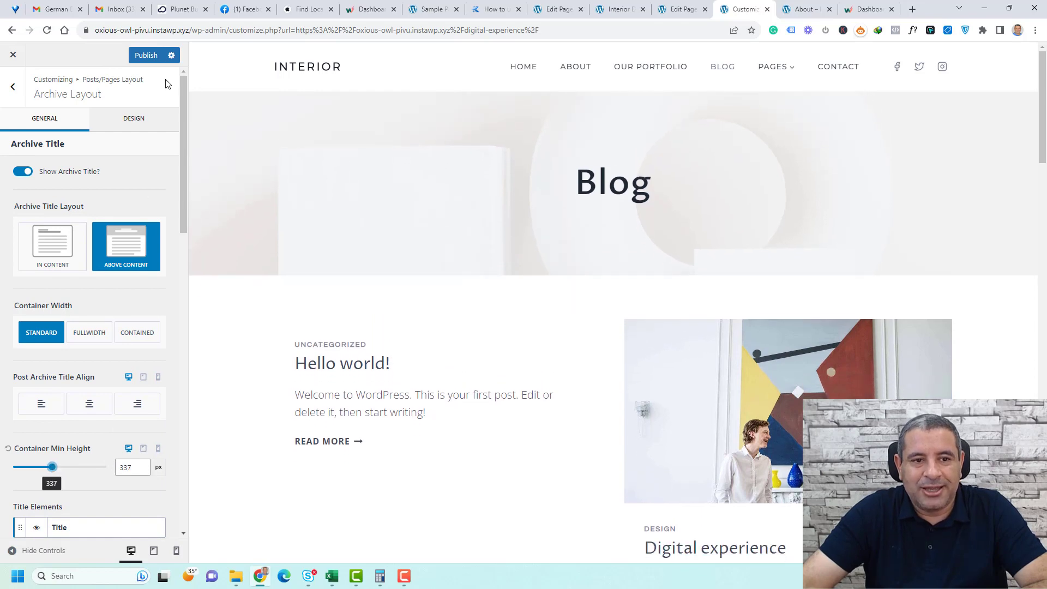
pyautogui.click(147, 55)
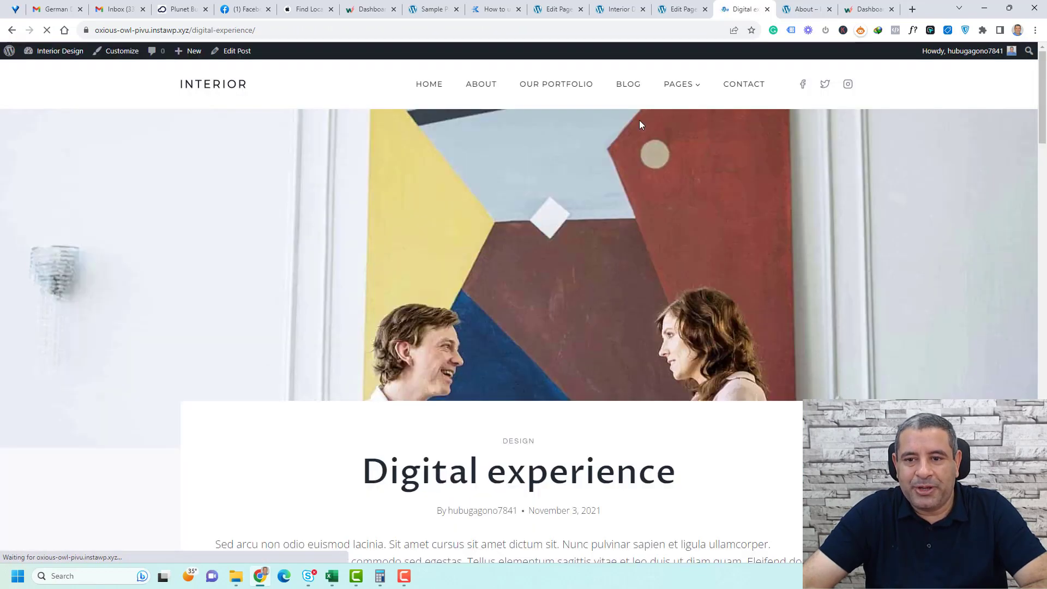
# Review the published Digital experience post and the Blog page on the live site.
pyautogui.scroll(-7, 522, 349)
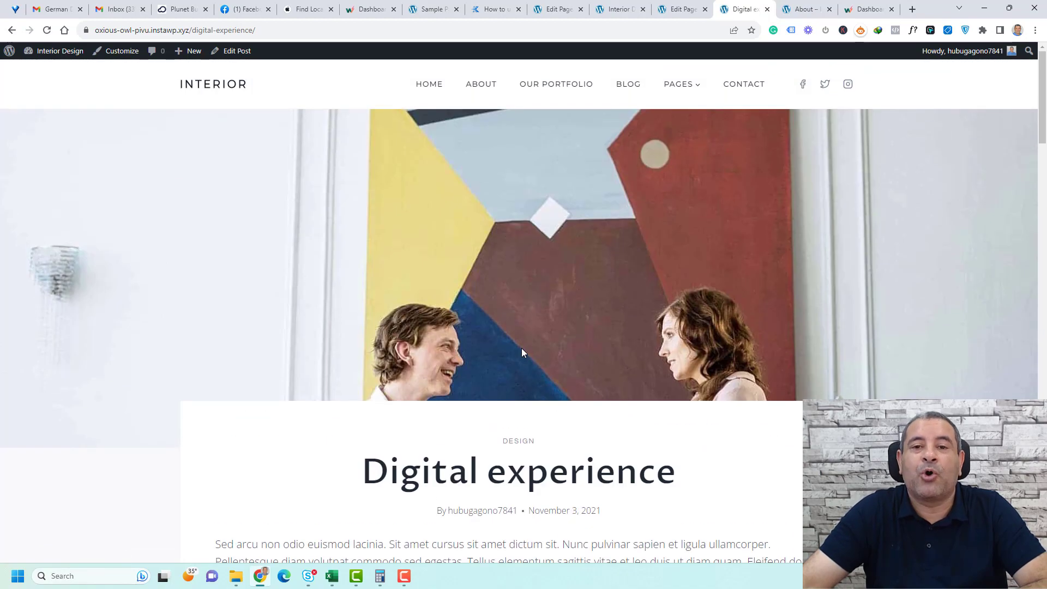
pyautogui.scroll(-3, 521, 348)
pyautogui.scroll(3, 526, 342)
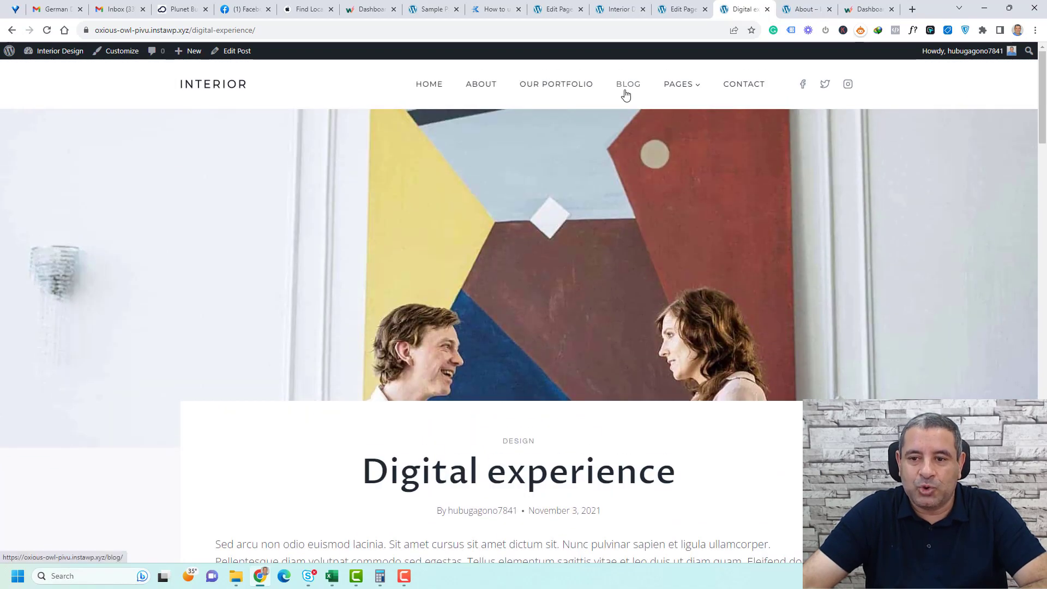
pyautogui.scroll(-8, 602, 277)
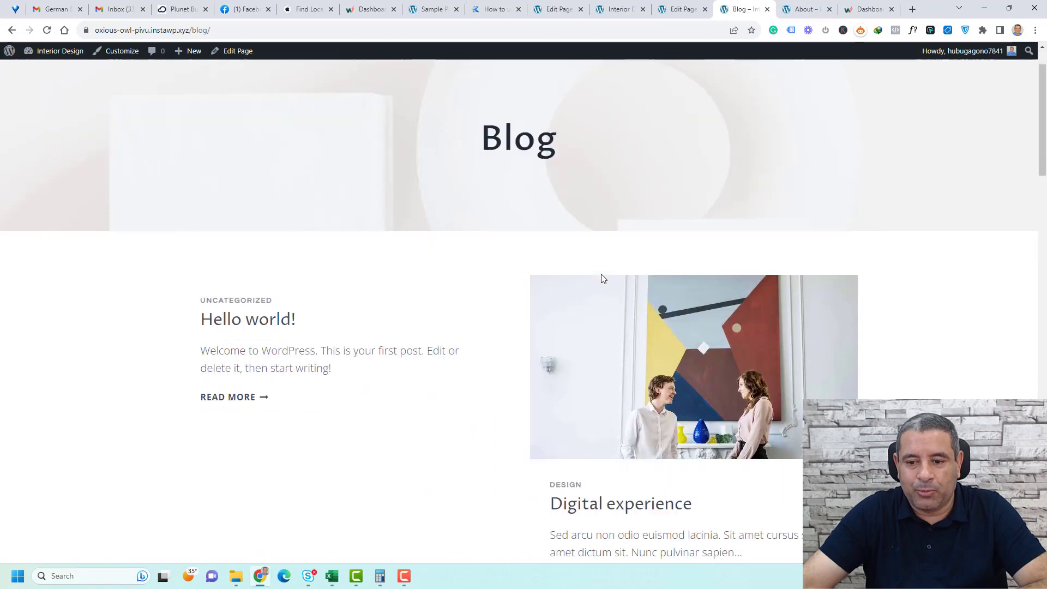
pyautogui.scroll(-2, 602, 278)
# Open the 4 Modern bathtubs post from the blog, review its layout, and go to the site's home page.
pyautogui.click(633, 375)
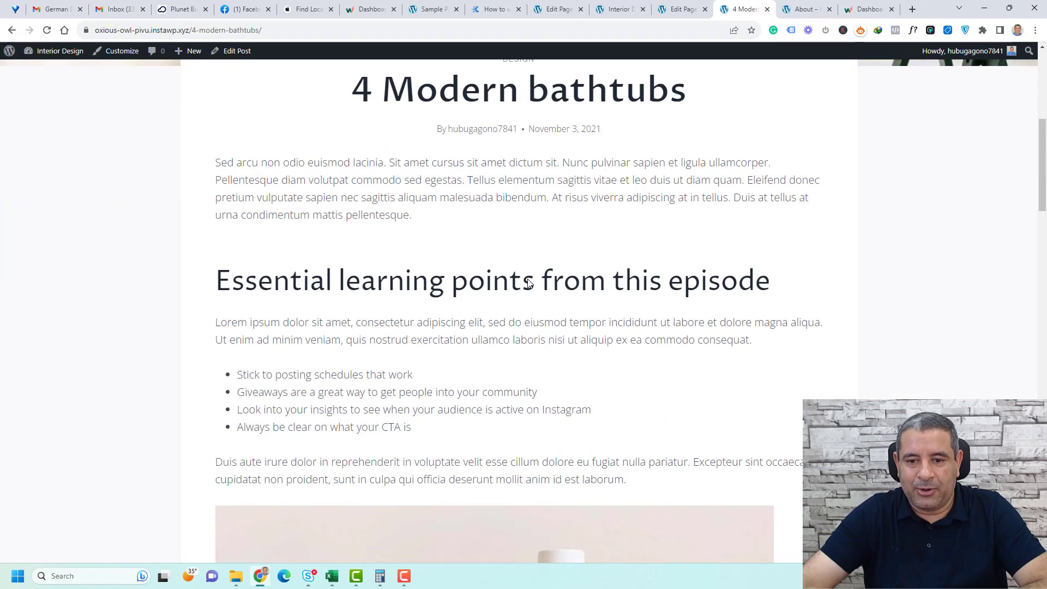
pyautogui.scroll(-15, 528, 283)
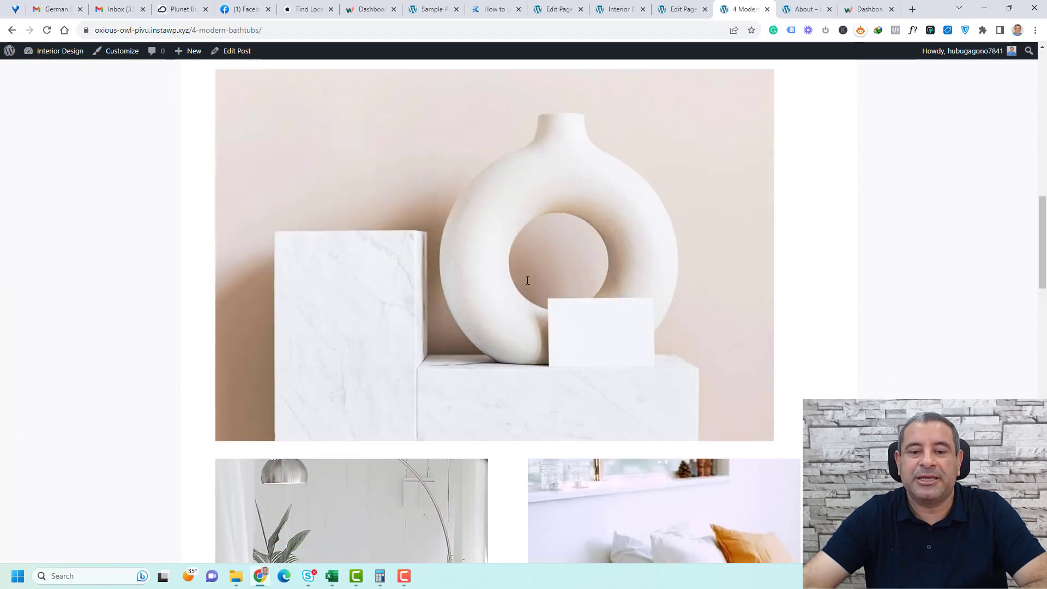
pyautogui.scroll(3, 528, 283)
pyautogui.scroll(12, 526, 279)
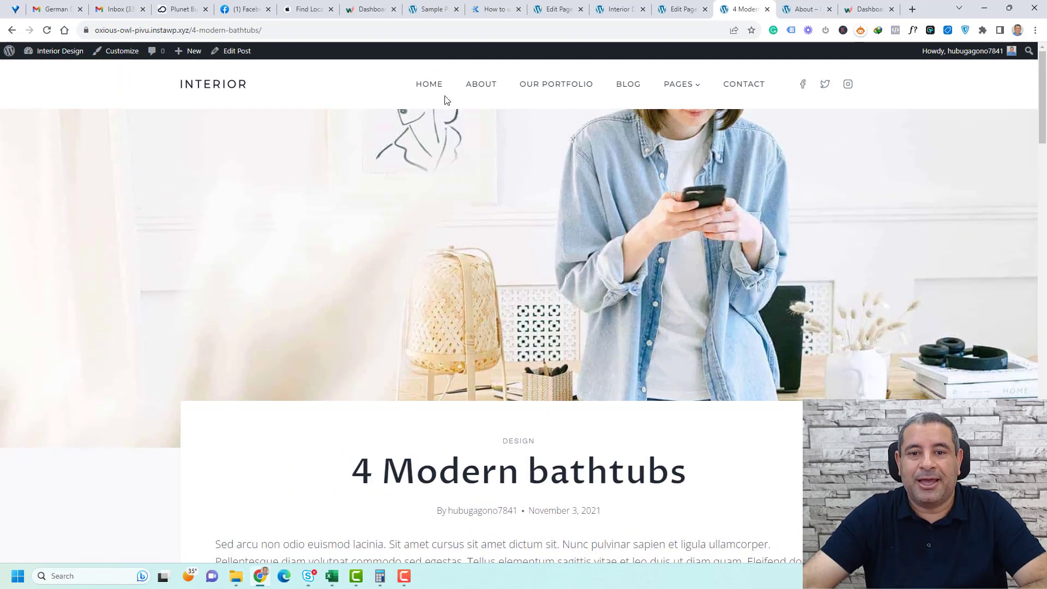
pyautogui.click(429, 87)
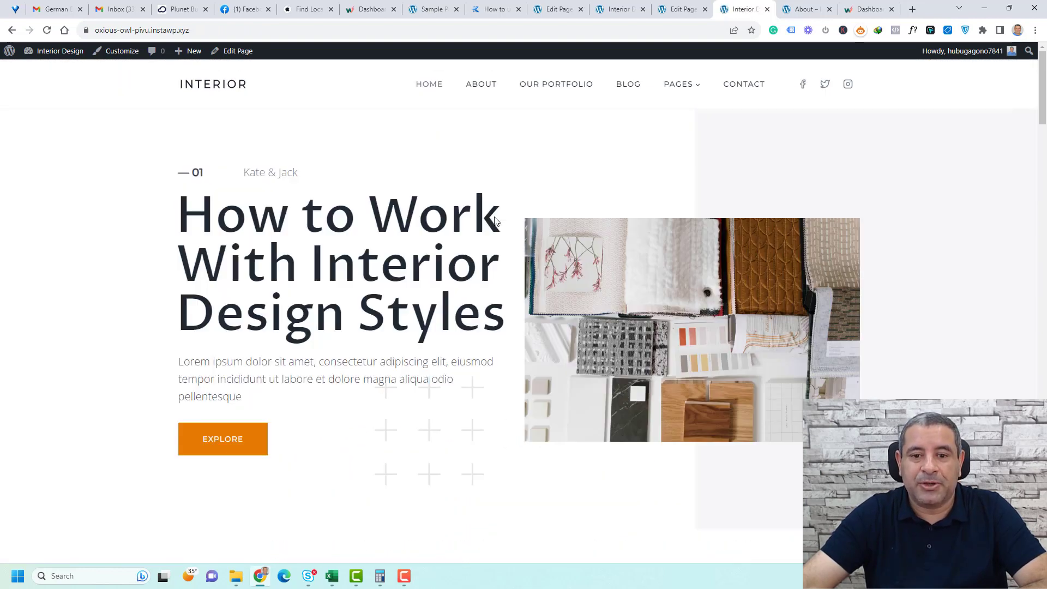